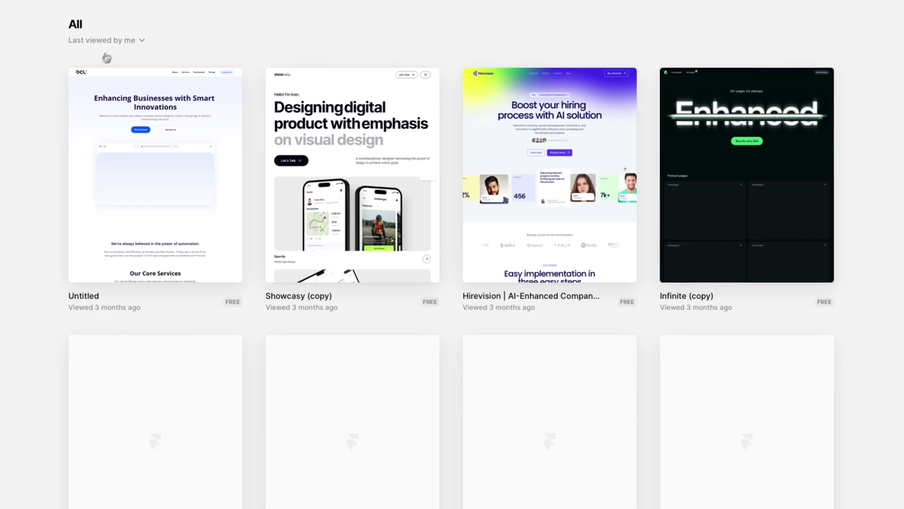
View the sorting options available for the list of projects.
left_click(133, 42)
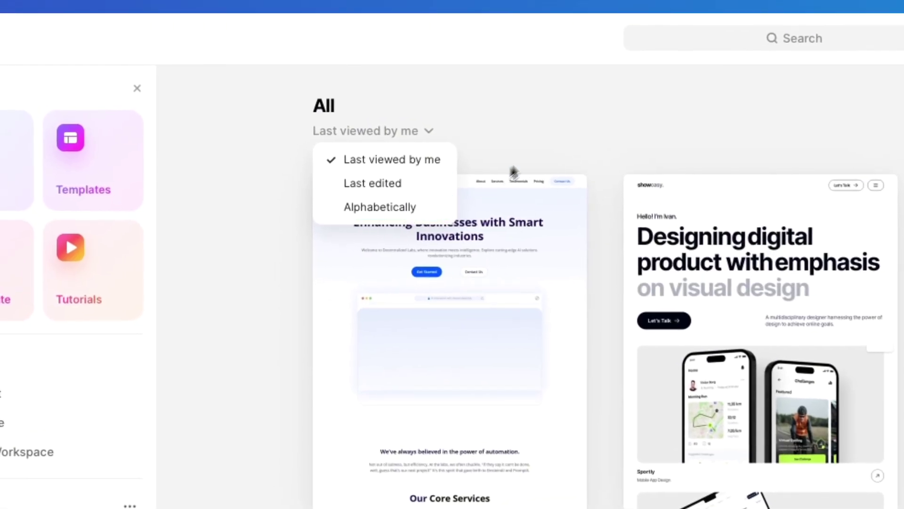
left_click(544, 141)
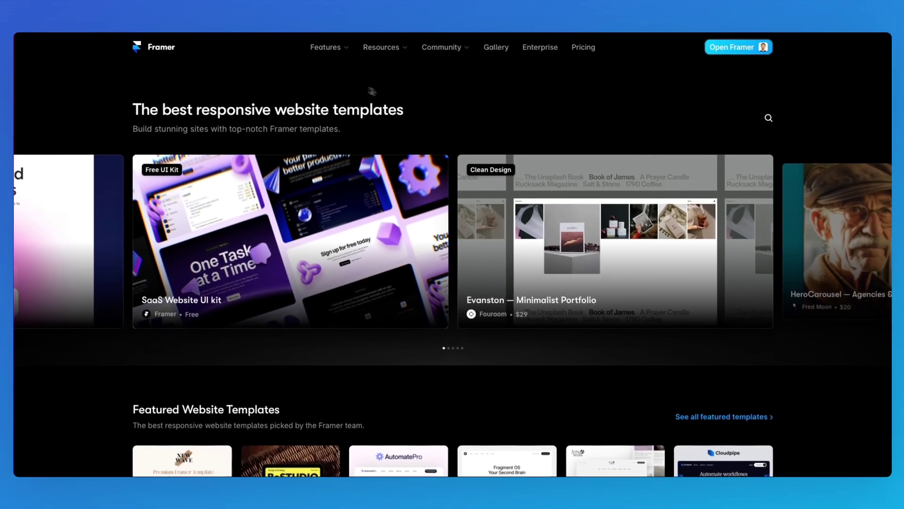
Look through the featured website templates and the Figma to HTML page on the Framer website.
scroll(450, 113, "down", 3)
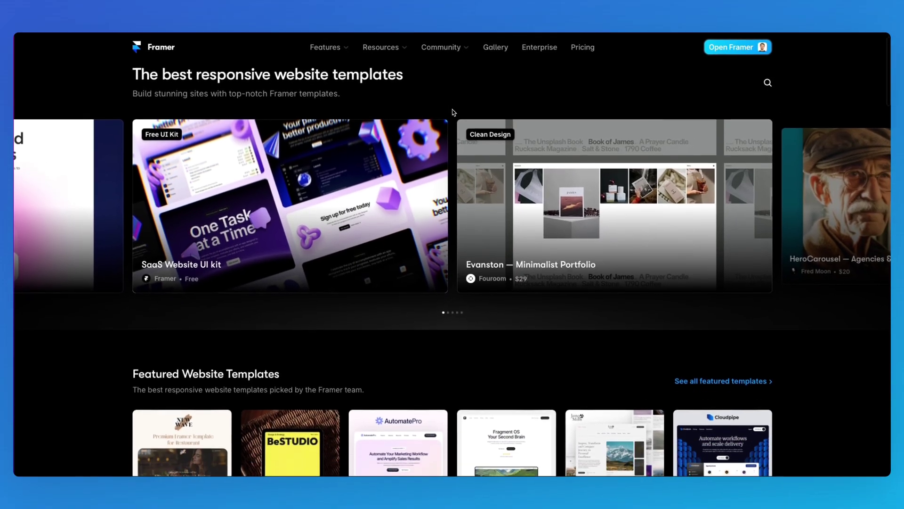
scroll(452, 112, "down", 4)
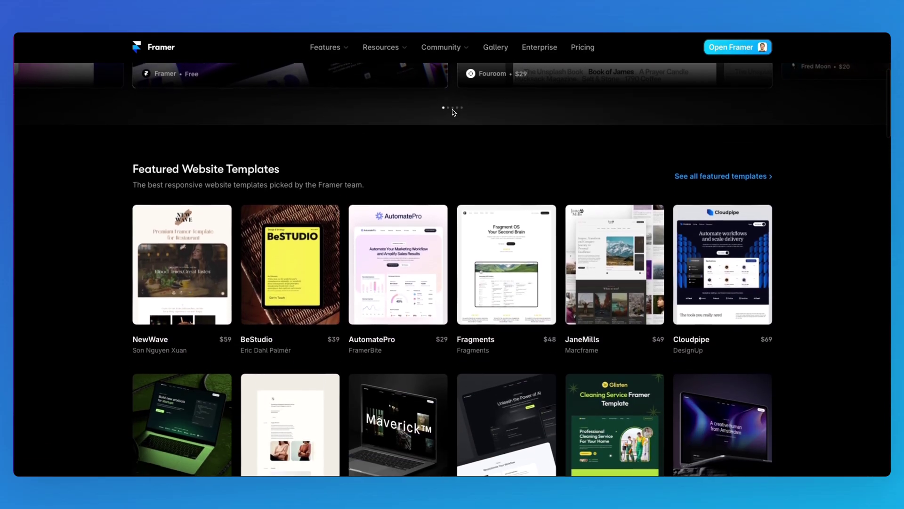
scroll(452, 112, "down", 1)
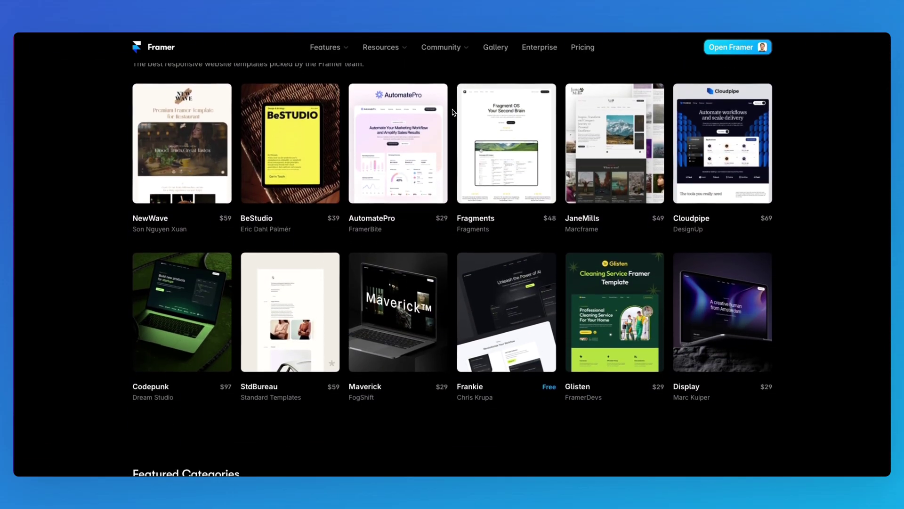
scroll(452, 112, "down", 6)
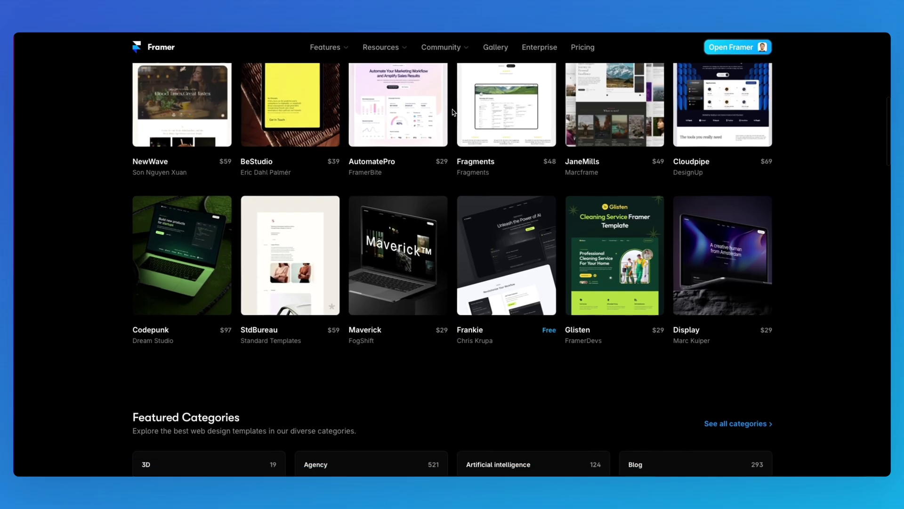
scroll(452, 112, "down", 2)
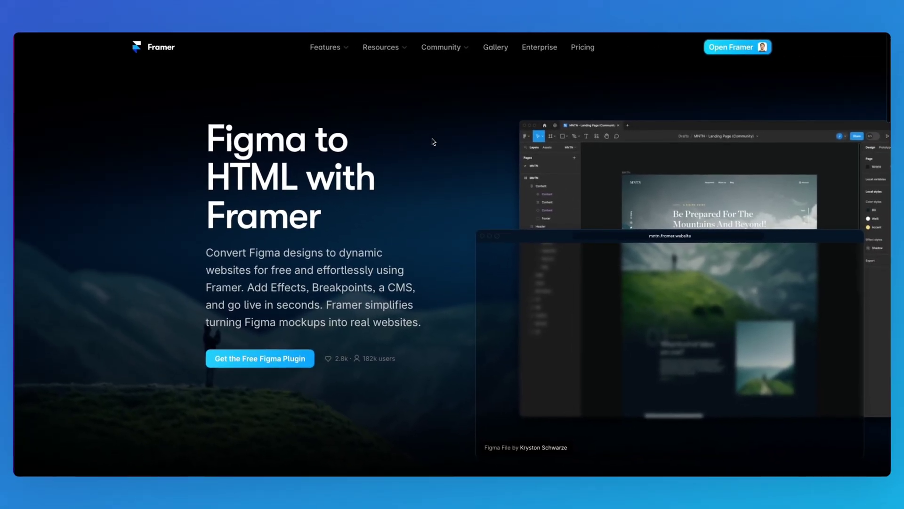
scroll(432, 141, "down", 1)
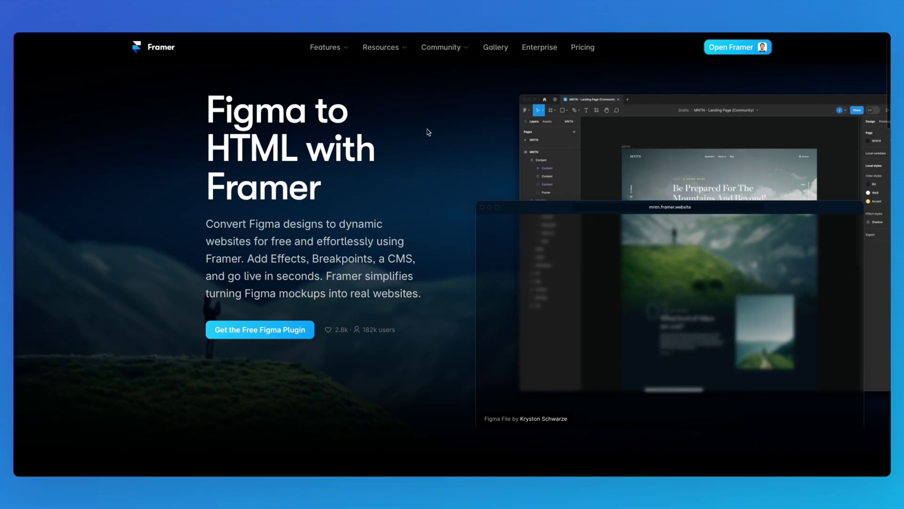
scroll(427, 131, "up", 1)
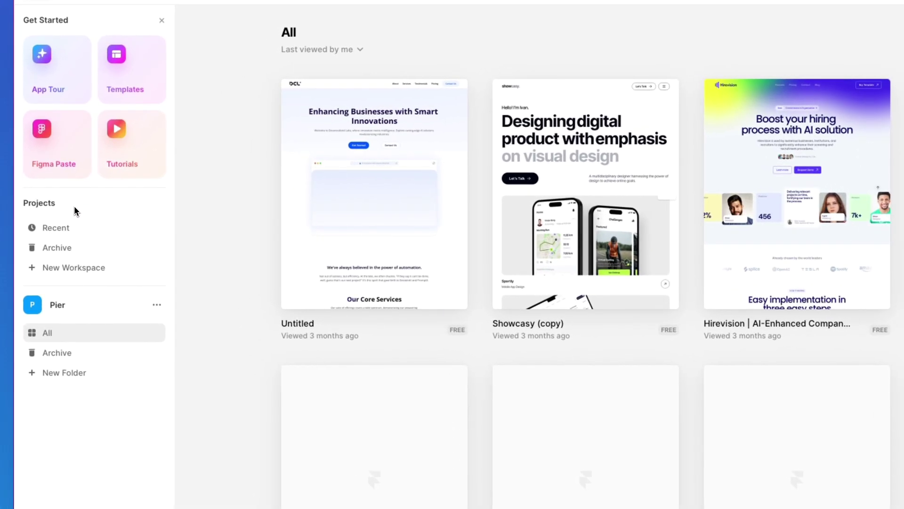
View the archived projects and return to the recent projects.
left_click(55, 228)
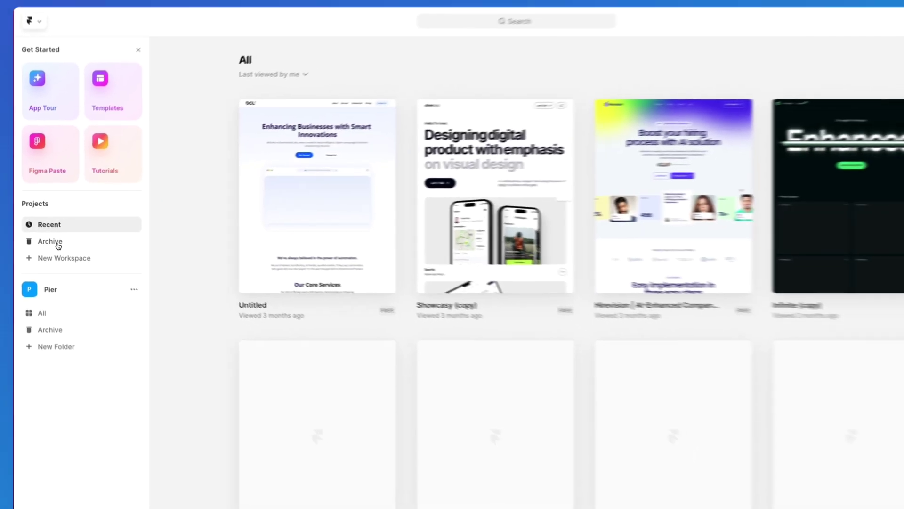
left_click(65, 251)
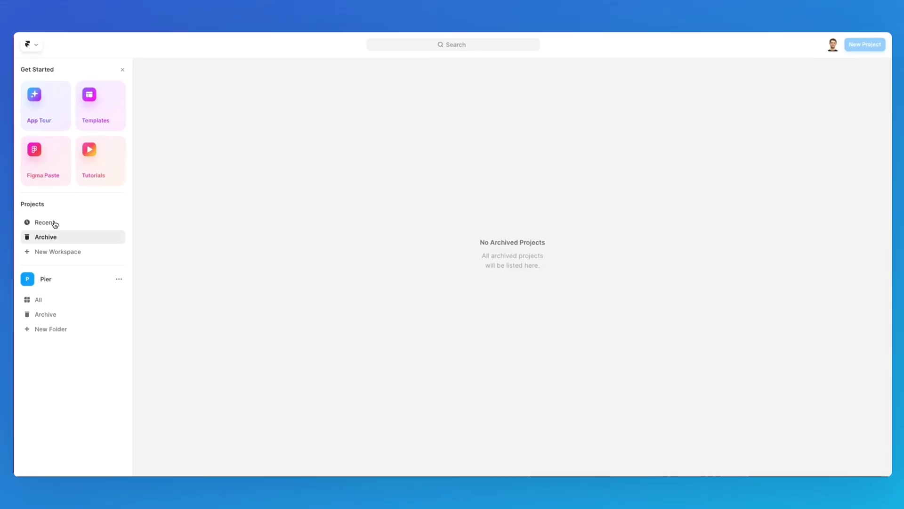
left_click(55, 224)
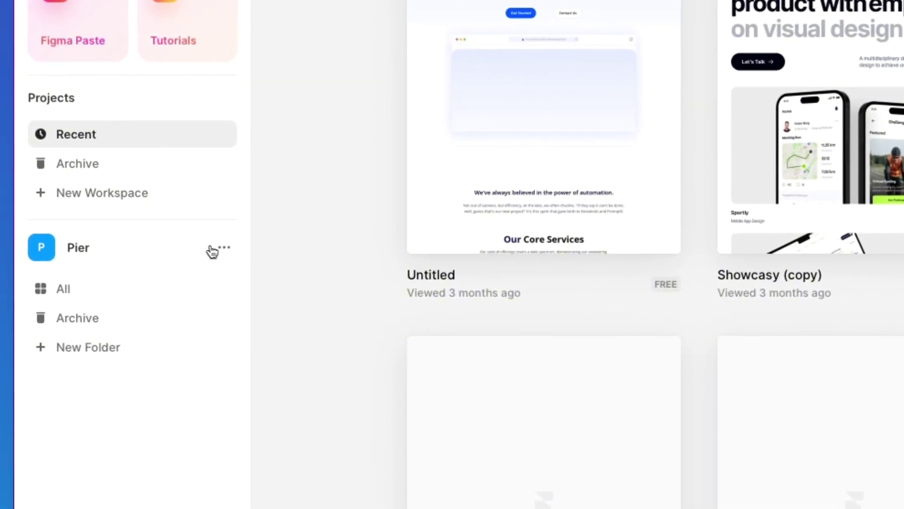
View the management options offered for the existing workspace and dismiss them.
left_click(117, 279)
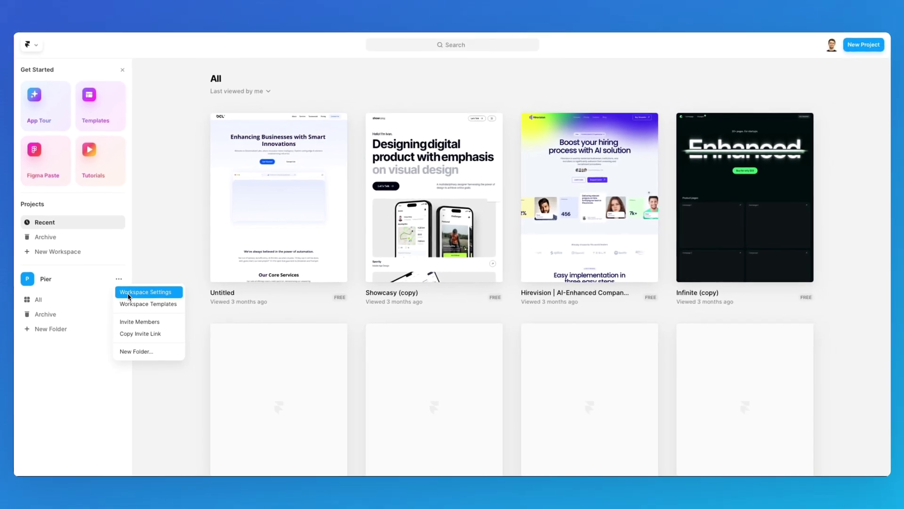
left_click(111, 310)
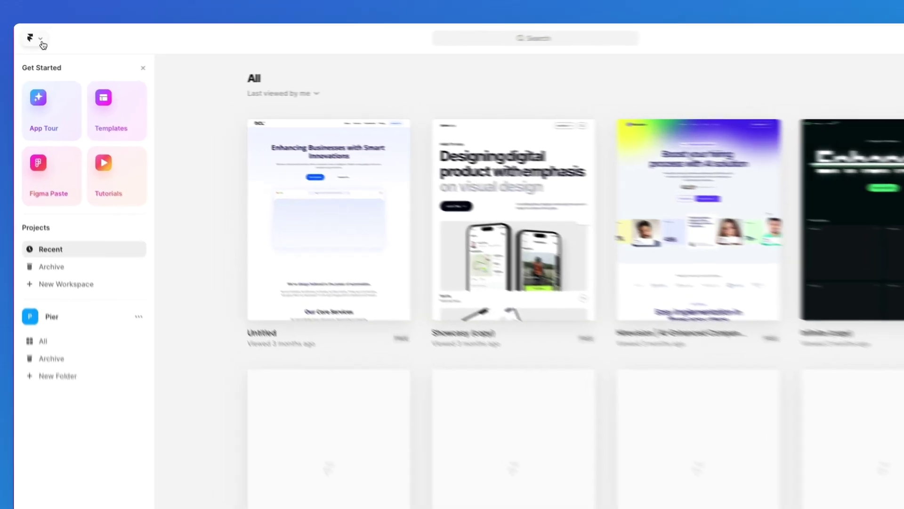
Read through the Framer Community announcements, from App History to the February Update, and return to the projects dashboard.
left_click(36, 46)
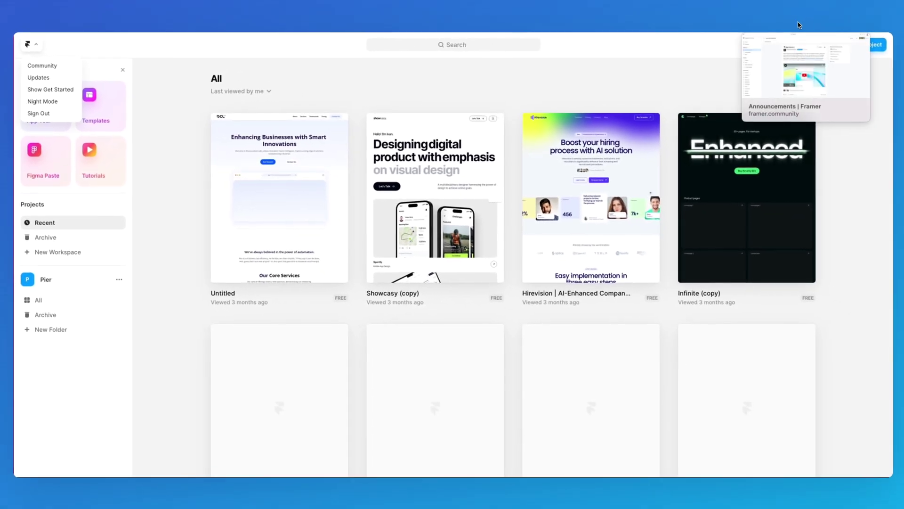
left_click(796, 25)
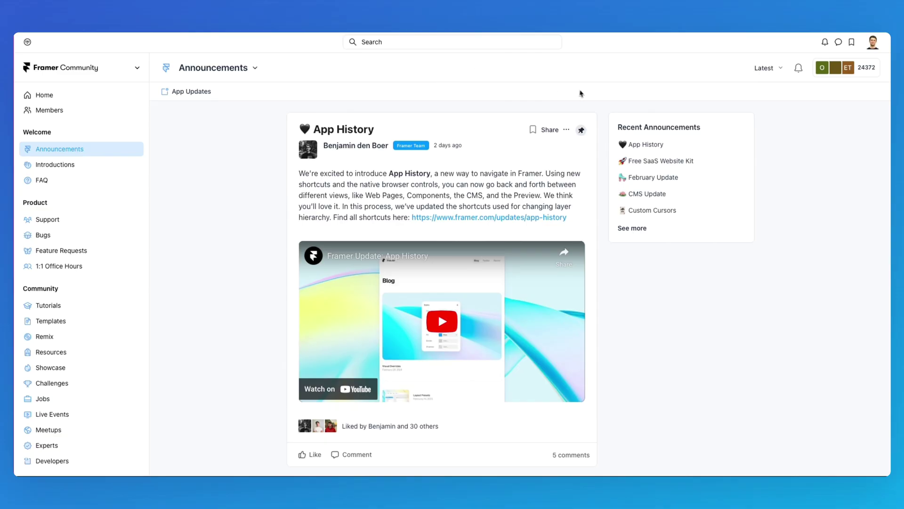
scroll(603, 146, "down", 5)
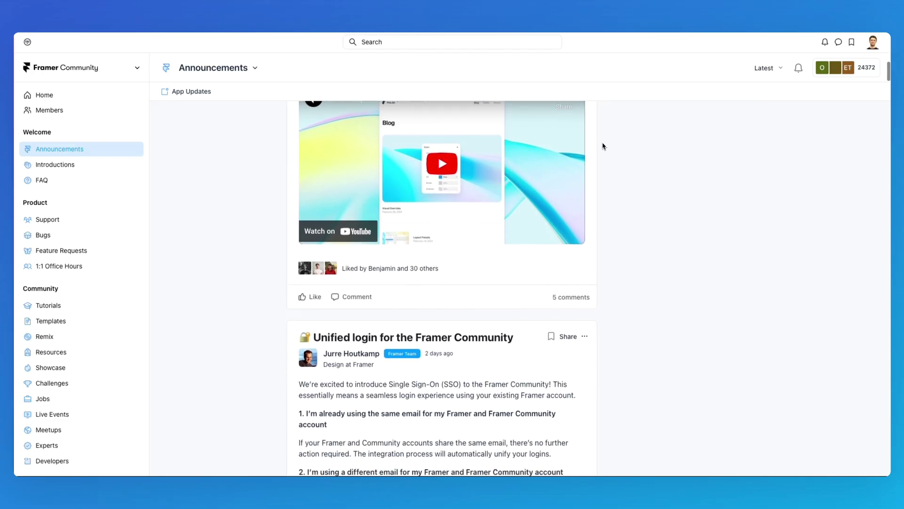
scroll(603, 146, "down", 5)
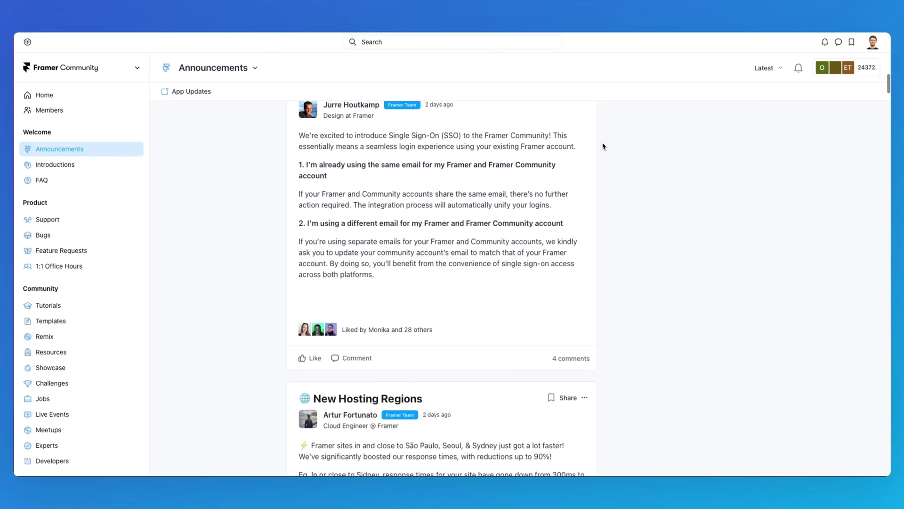
scroll(602, 146, "down", 6)
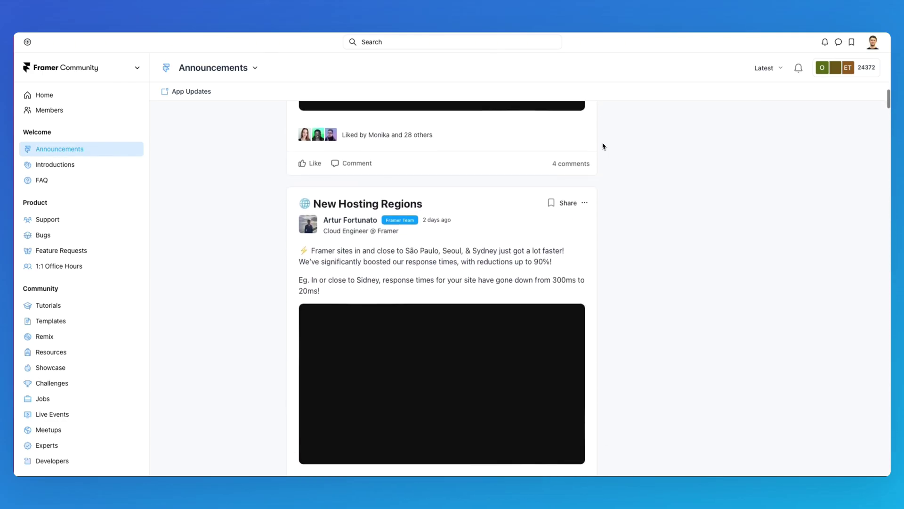
scroll(603, 146, "down", 8)
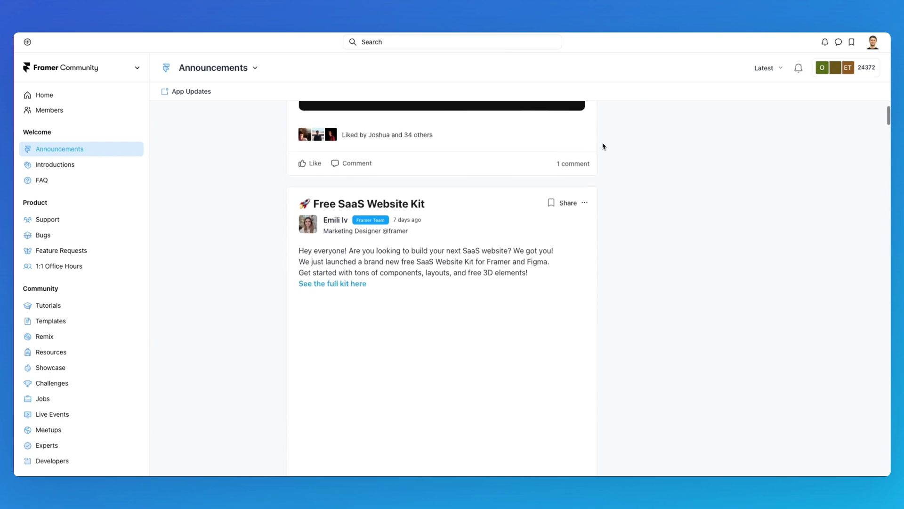
scroll(602, 146, "down", 3)
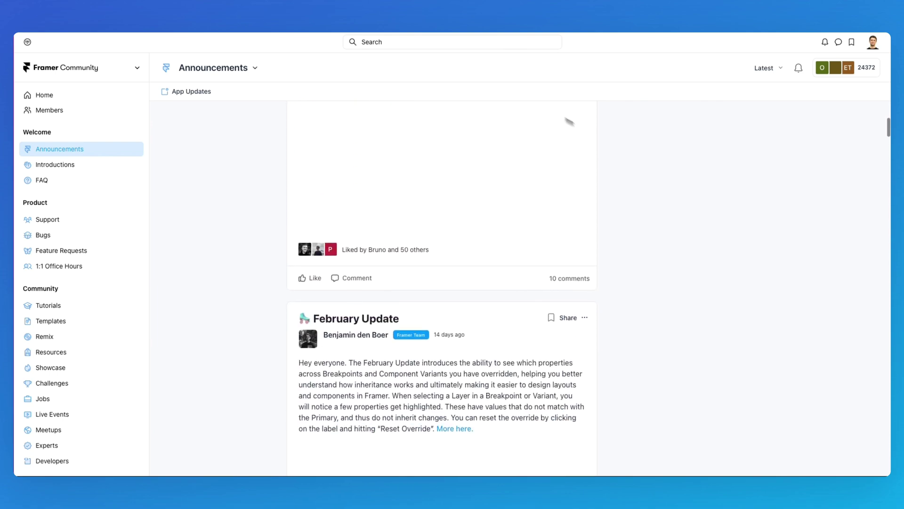
scroll(291, 73, "down", 5)
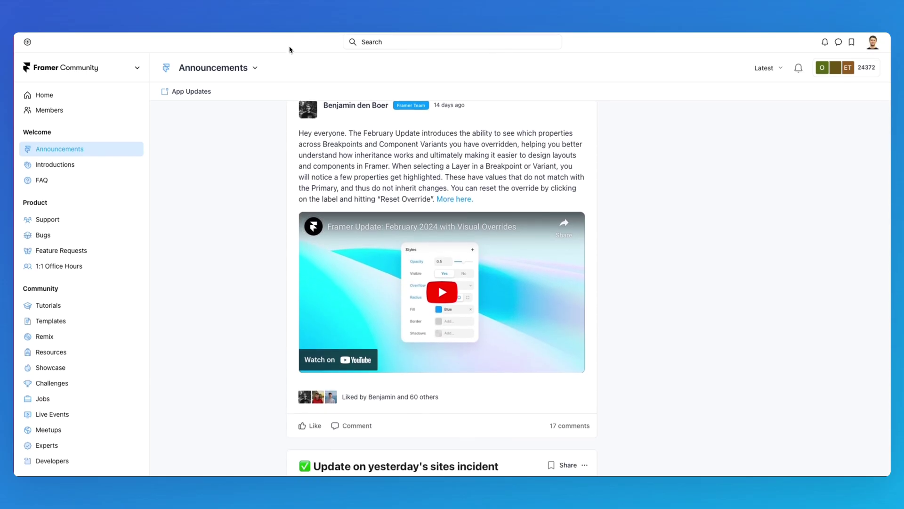
scroll(288, 59, "down", 2)
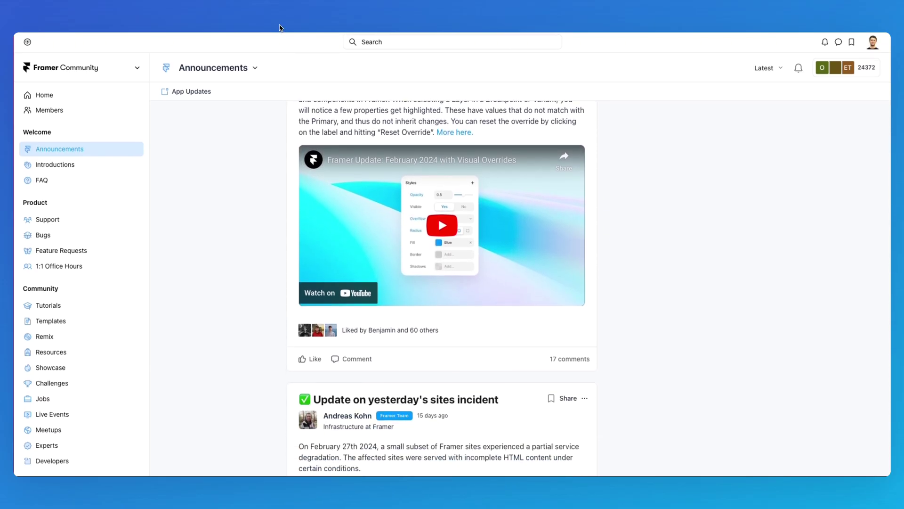
left_click(278, 27)
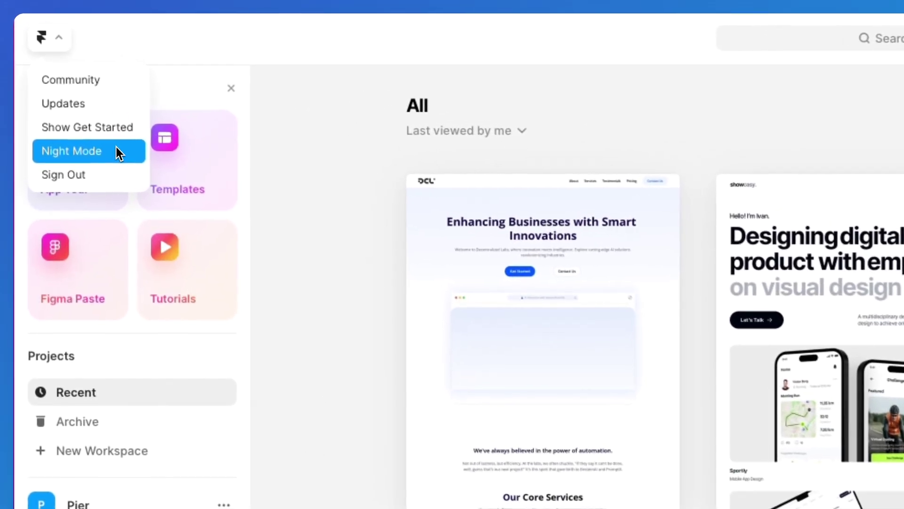
Switch the dashboard appearance to Night Mode and back to Day Mode.
left_click(120, 147)
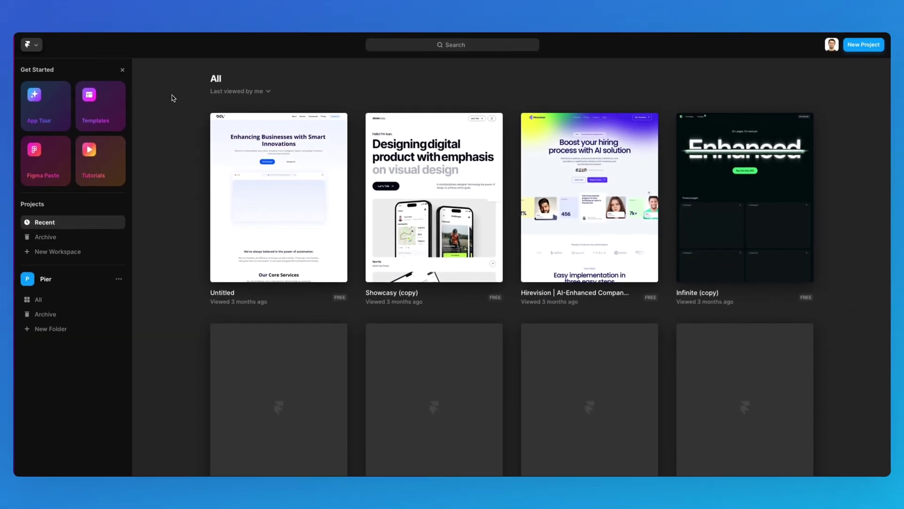
left_click(31, 44)
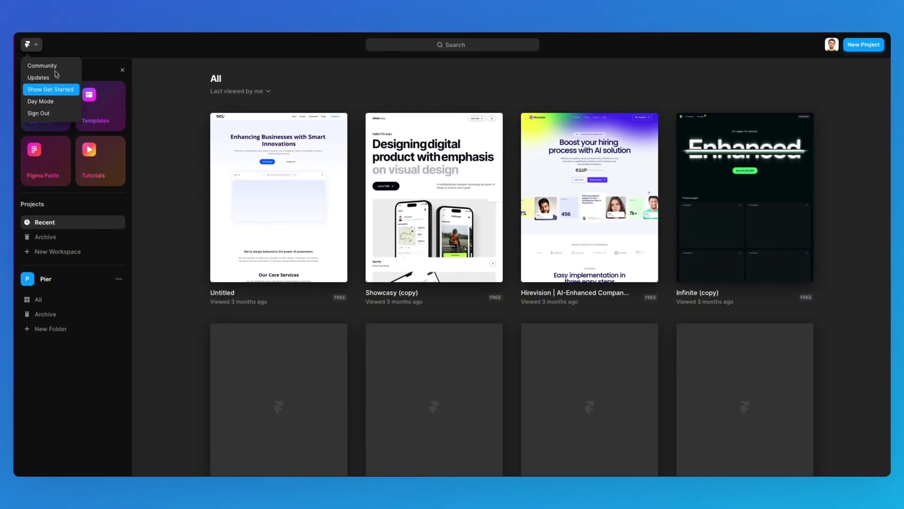
left_click(59, 100)
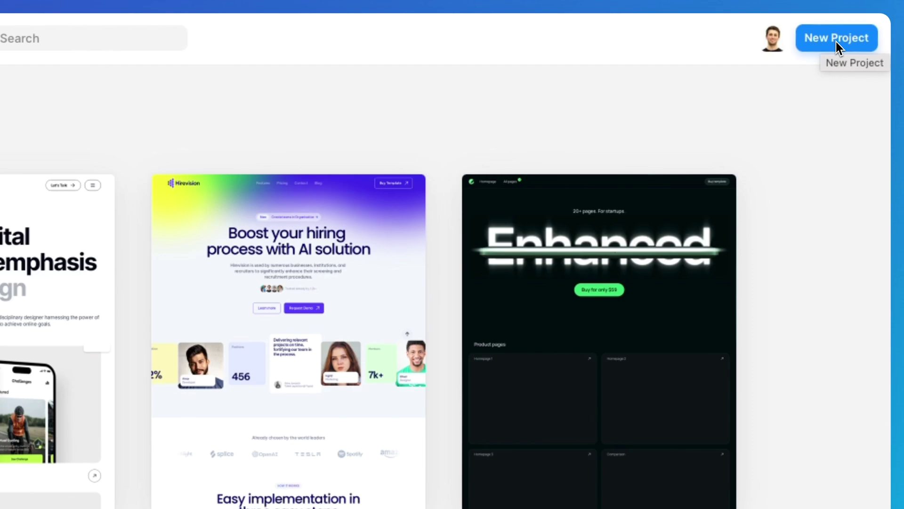
Create a new blank project and open its library of insertable elements.
left_click(835, 41)
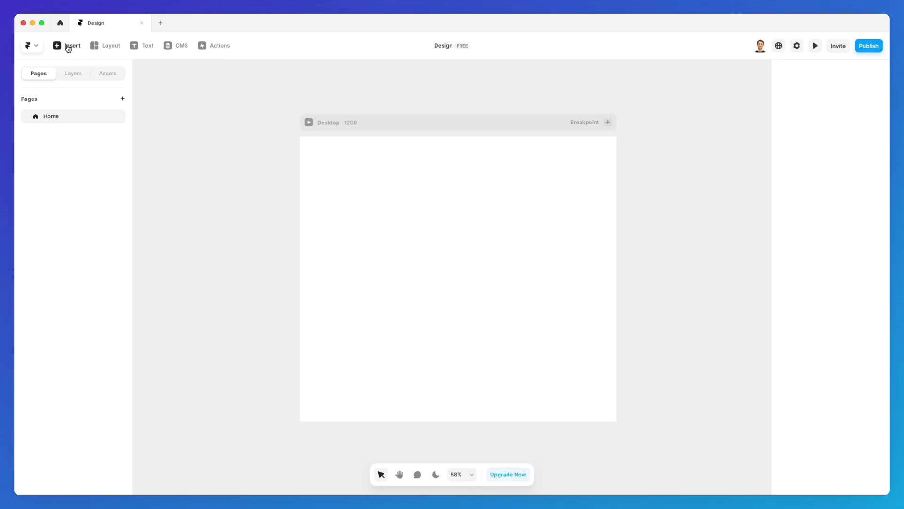
left_click(68, 48)
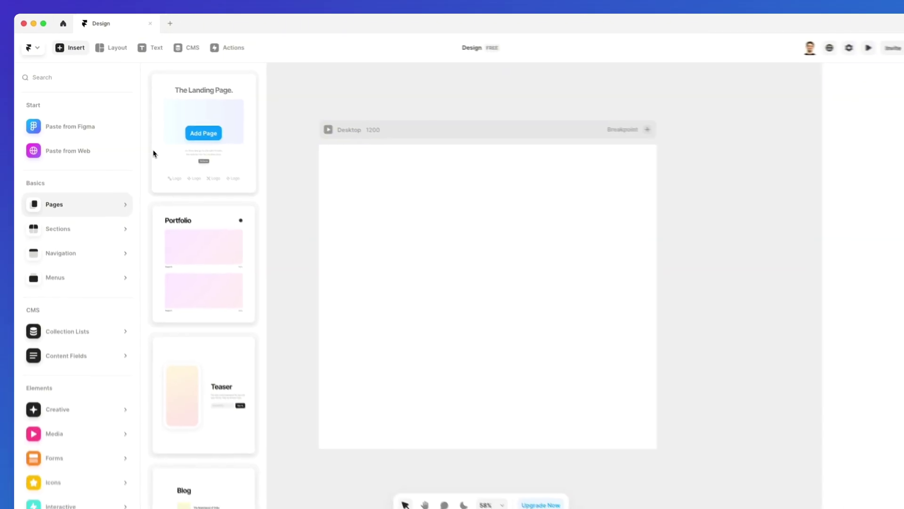
Look through the ready-made page layouts in the insert library, from The Landing Page to Links.
mouse_move(179, 181)
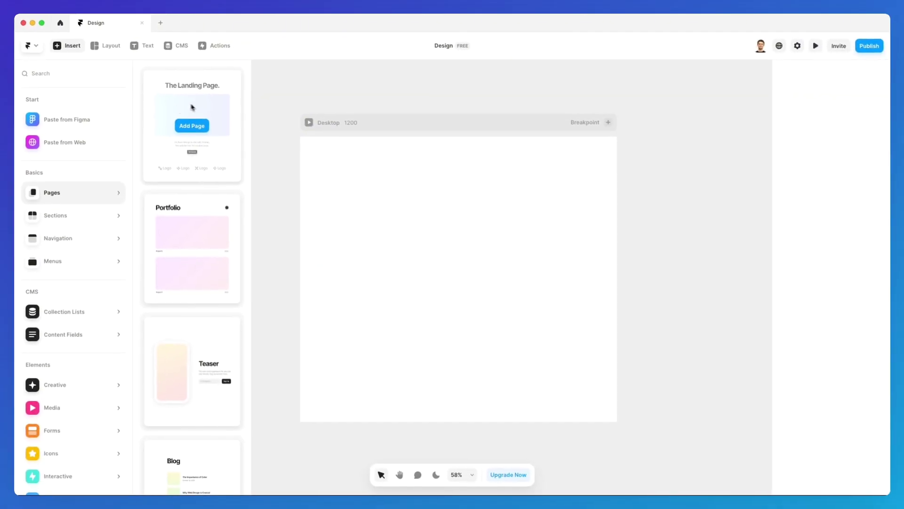
scroll(222, 126, "down", 4)
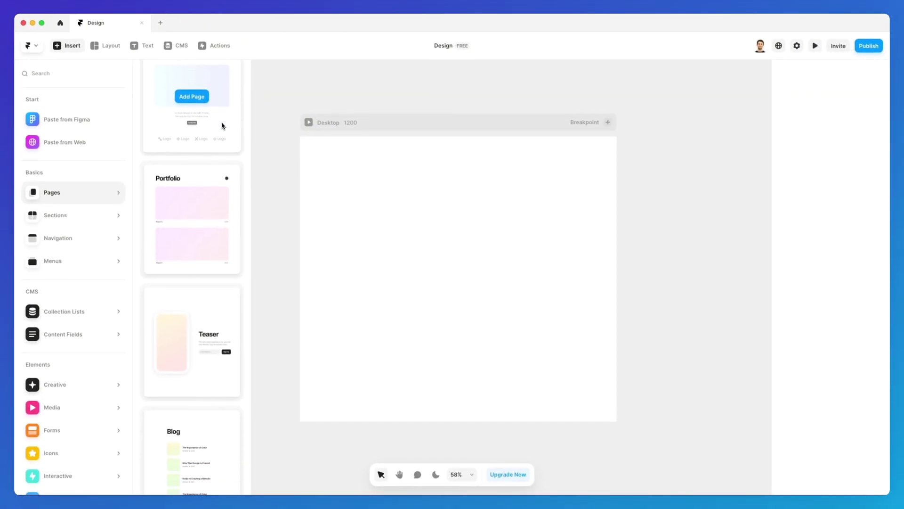
scroll(222, 126, "down", 5)
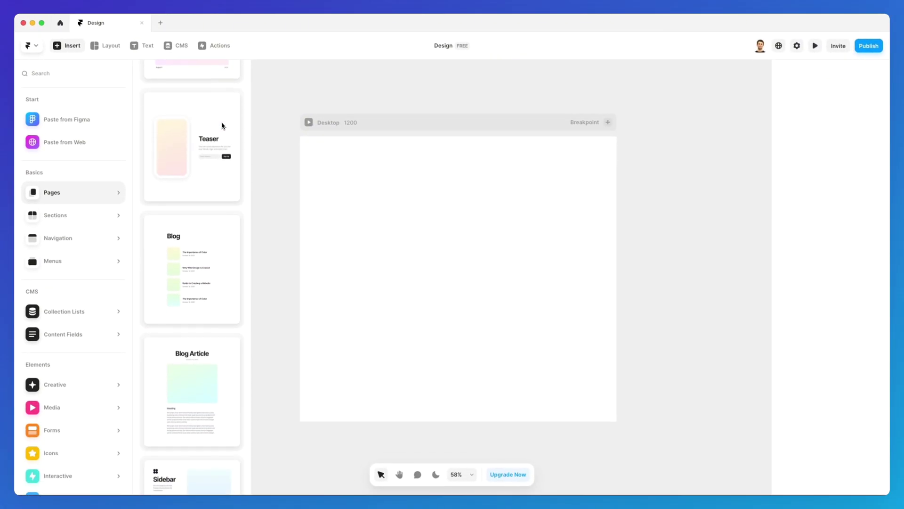
scroll(222, 126, "down", 7)
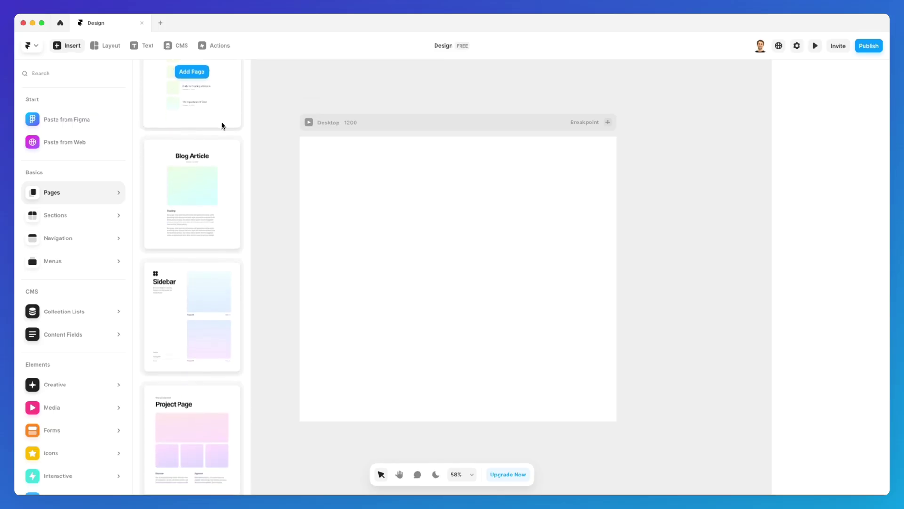
scroll(222, 126, "down", 9)
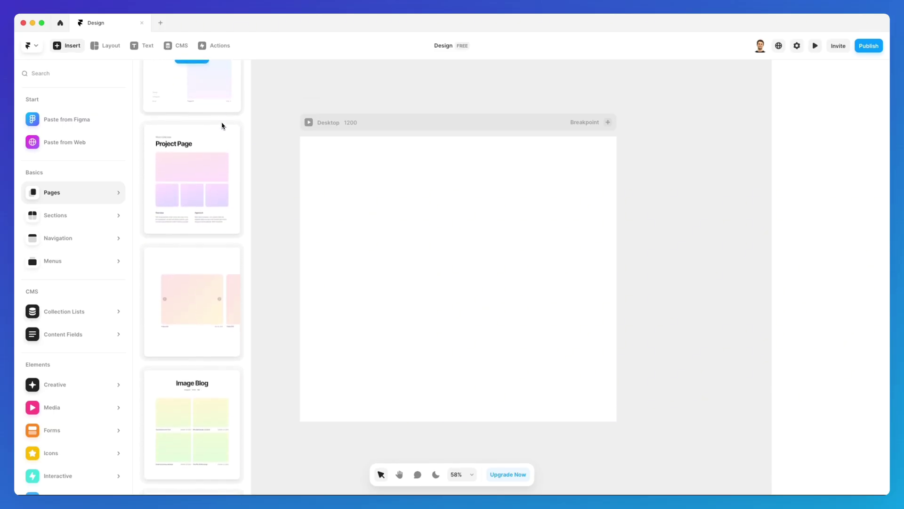
scroll(223, 126, "down", 12)
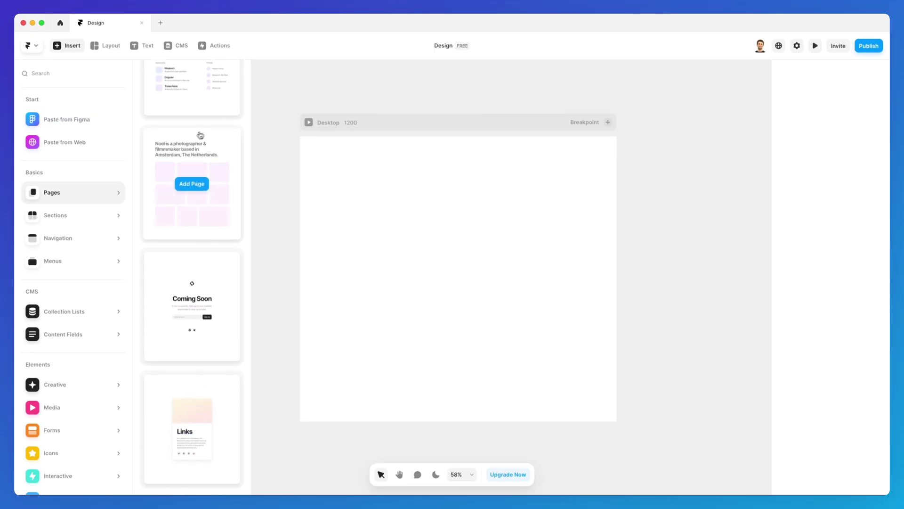
Add The Landing Page layout to the Home page and view its desktop, tablet and phone versions.
scroll(194, 135, "up", 20)
scroll(187, 137, "up", 15)
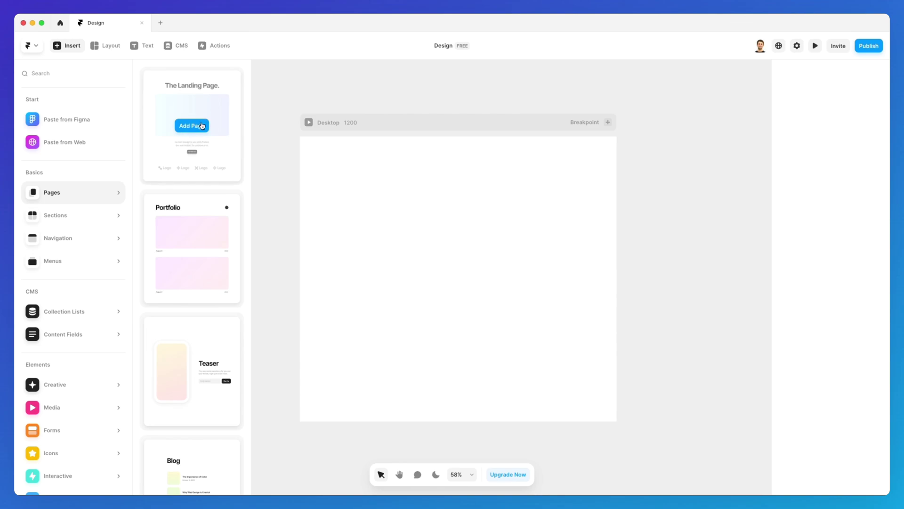
left_click(192, 125)
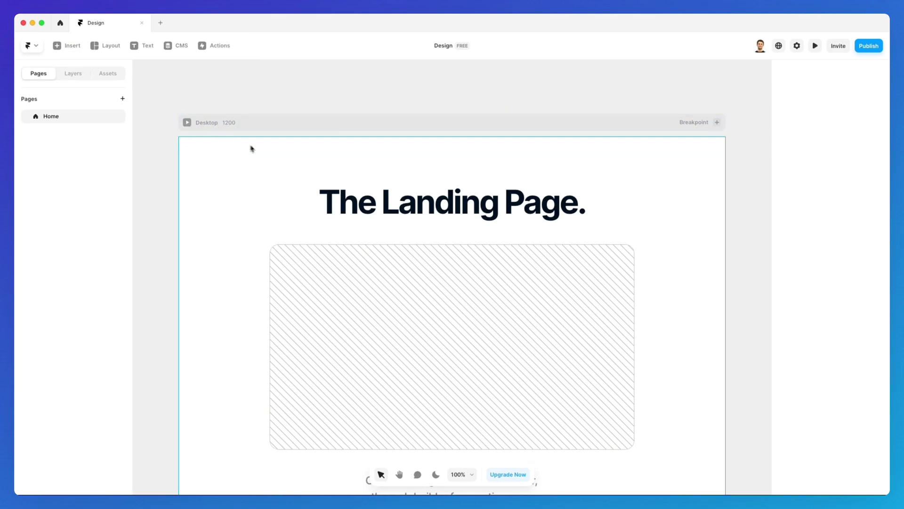
scroll(250, 143, "down", 1)
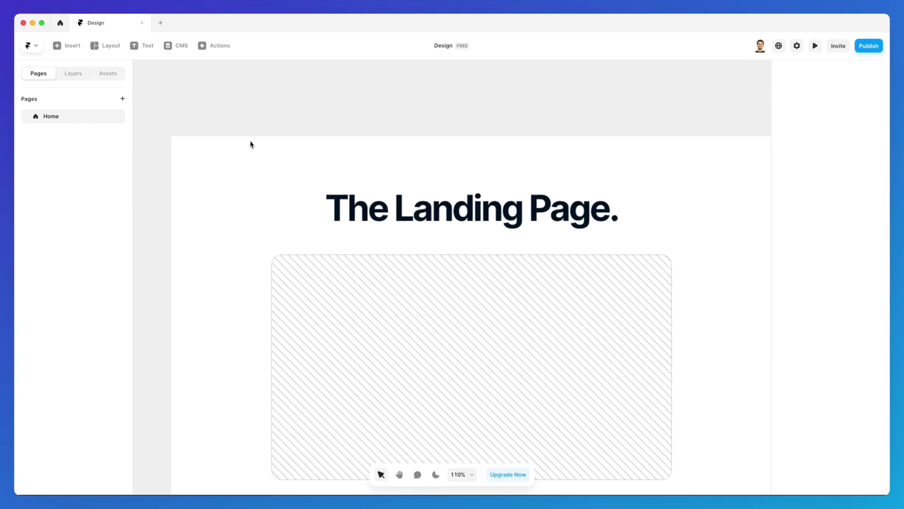
scroll(251, 144, "down", 5)
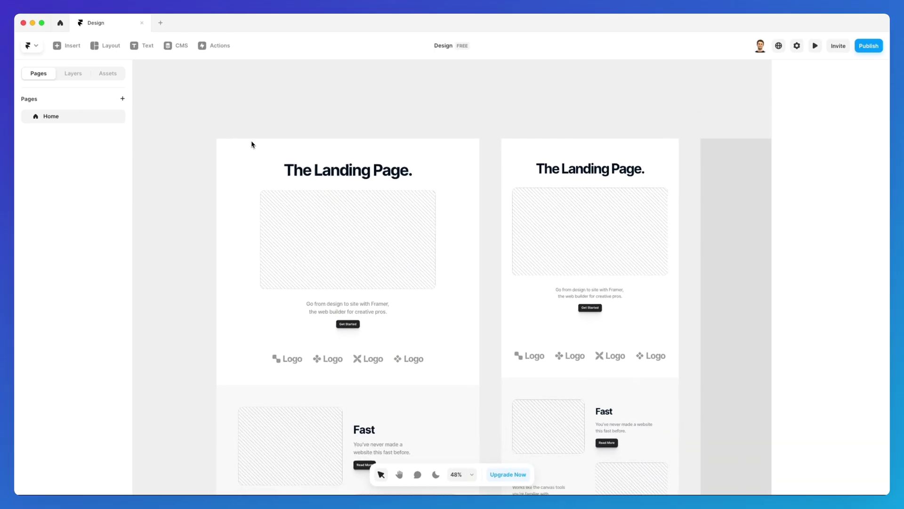
scroll(251, 144, "down", 1)
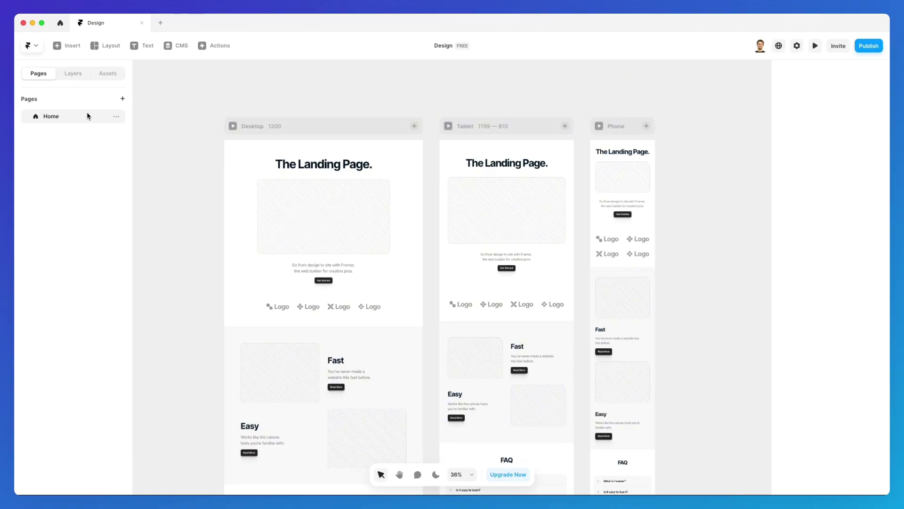
Add the ready-made Portfolio layout as a new page and set that page as the home page.
left_click(69, 47)
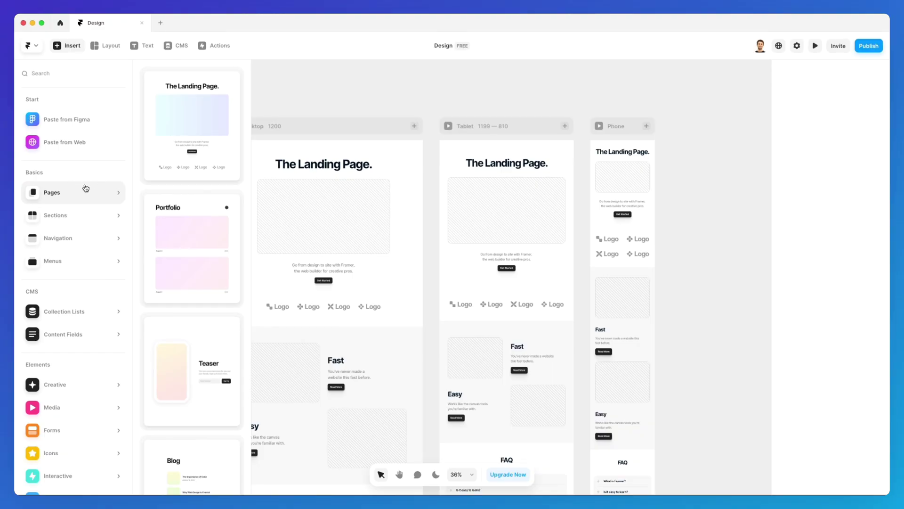
mouse_move(186, 196)
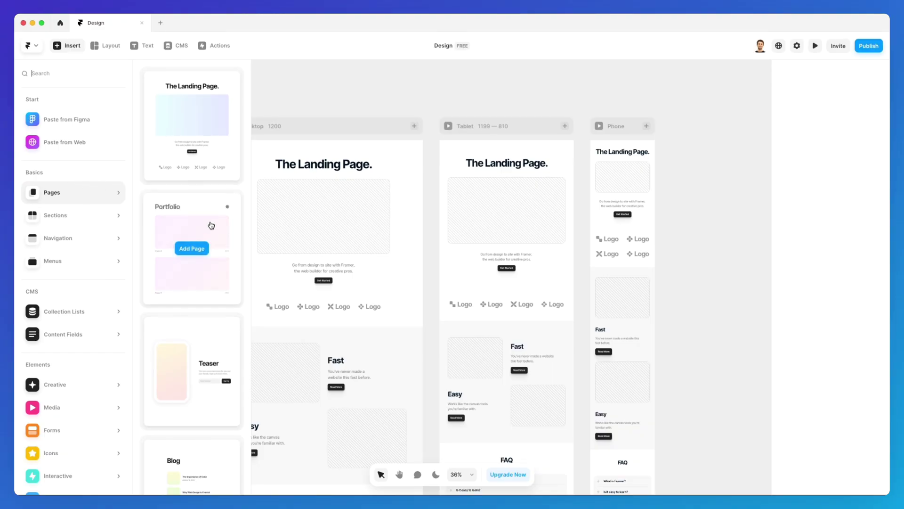
left_click(198, 248)
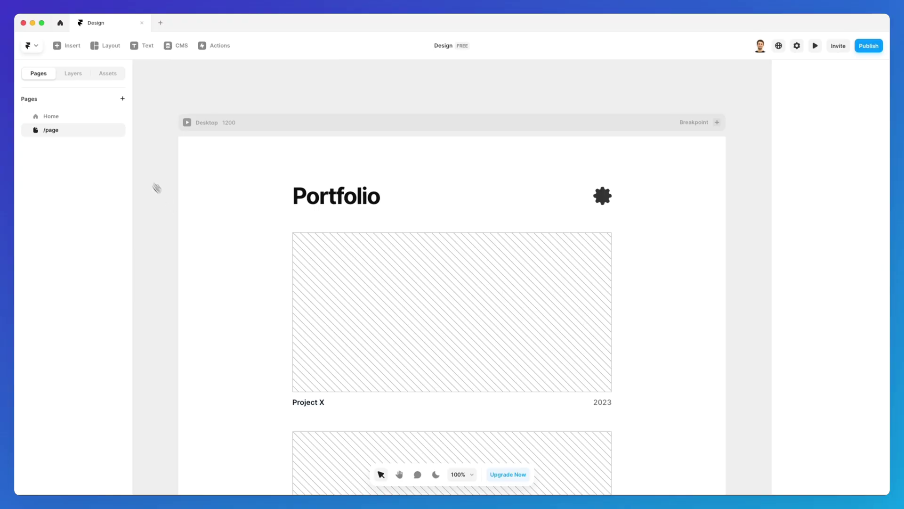
mouse_move(89, 133)
right_click(73, 134)
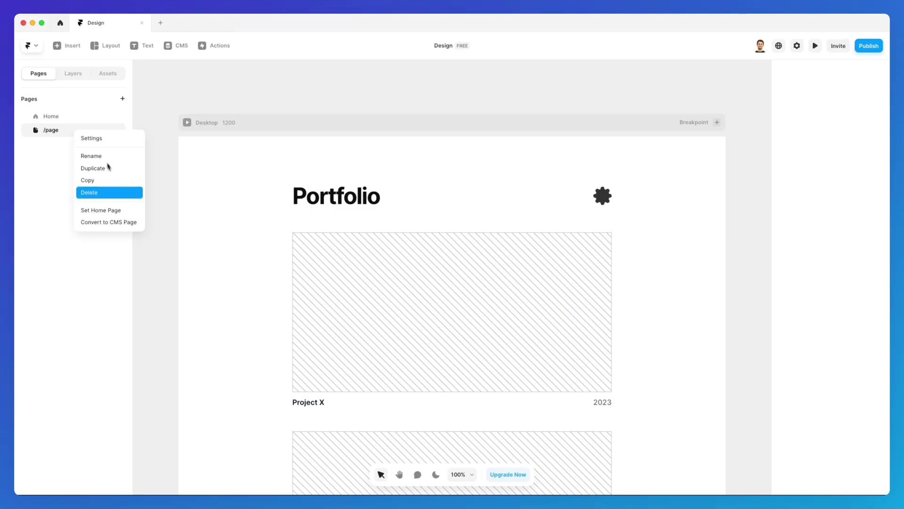
left_click(109, 210)
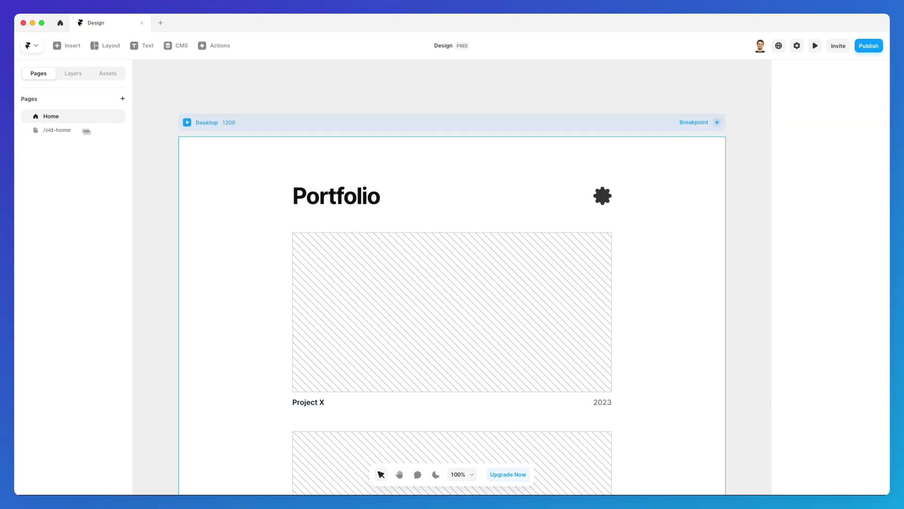
Compare the Portfolio page's device versions and select the Desktop breakpoint to inspect its width settings.
scroll(337, 141, "down", 3)
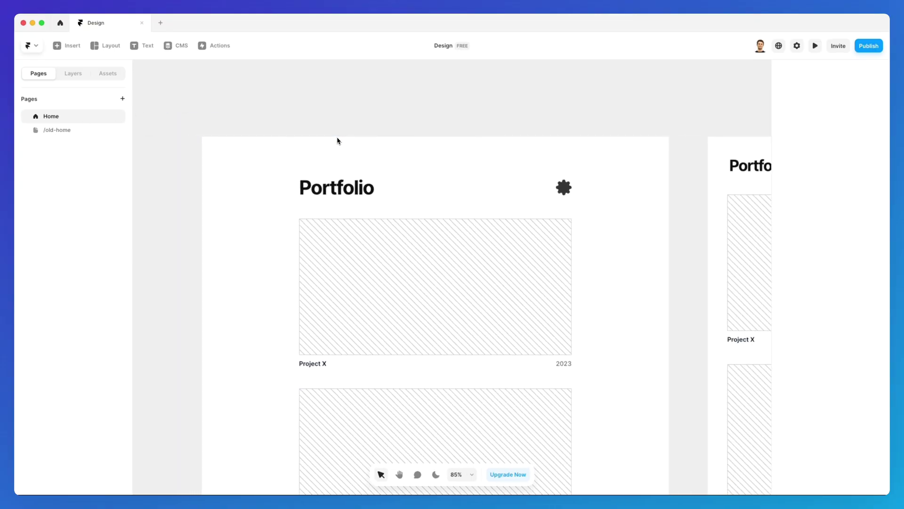
scroll(337, 142, "down", 6)
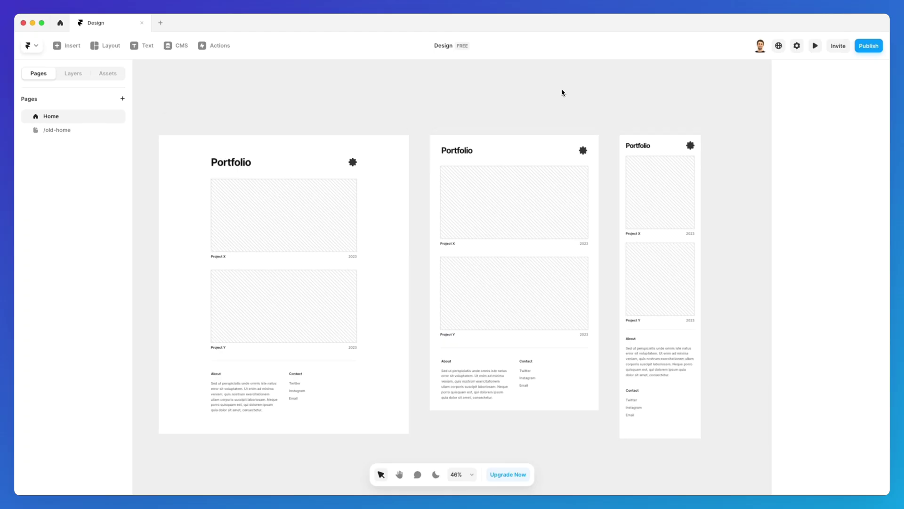
scroll(561, 94, "down", 1)
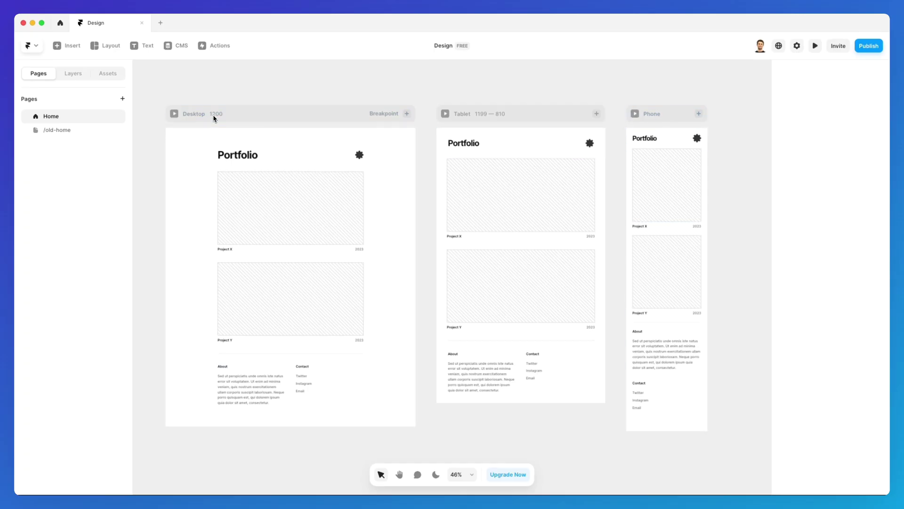
scroll(212, 118, "up", 1)
scroll(212, 117, "up", 5)
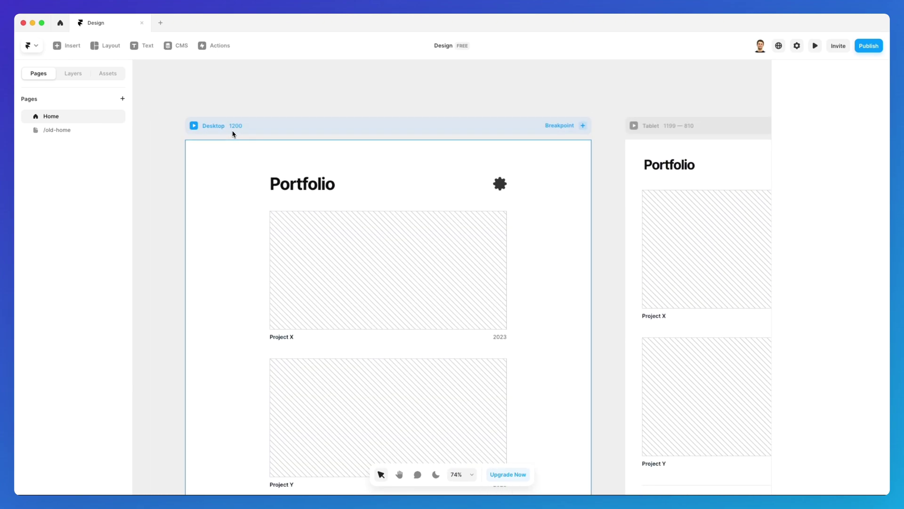
left_click(235, 134)
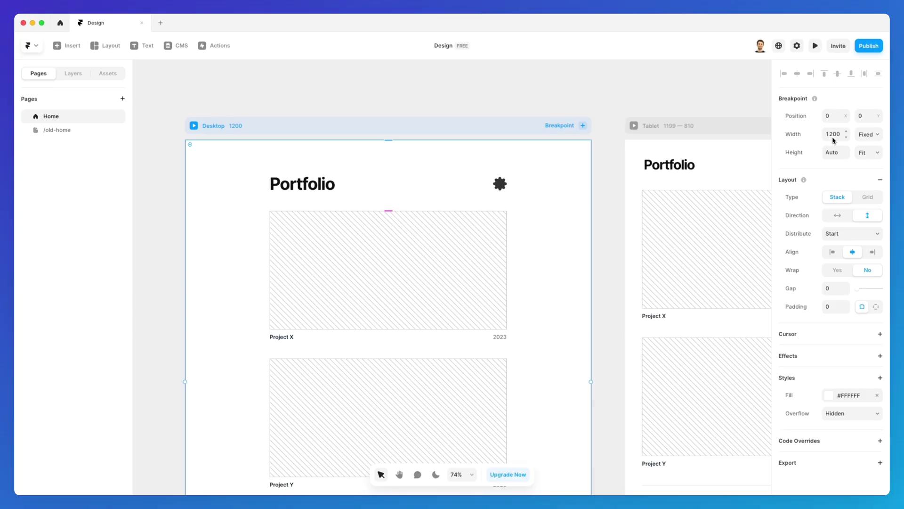
Inspect the size settings of the Portfolio page's Tablet and Phone breakpoints, and clear the selection.
scroll(689, 139, "right", 3)
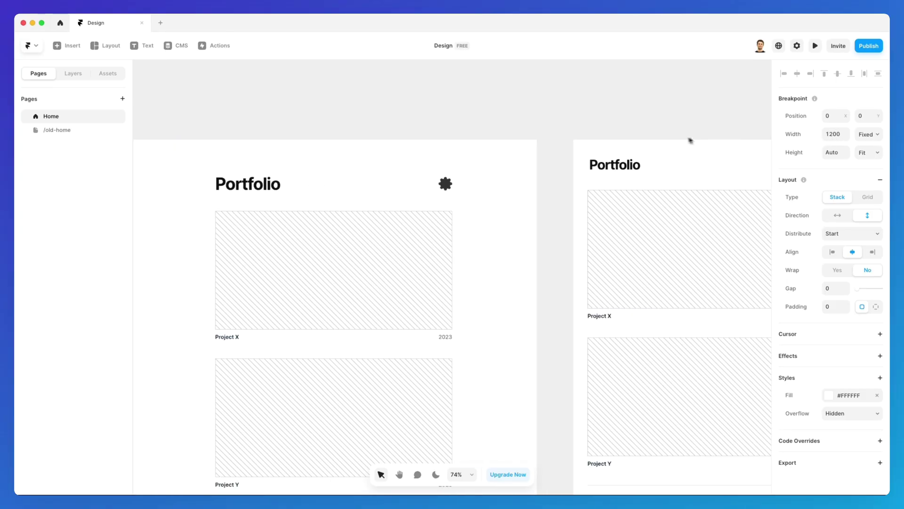
left_click(536, 134)
scroll(548, 127, "right", 2)
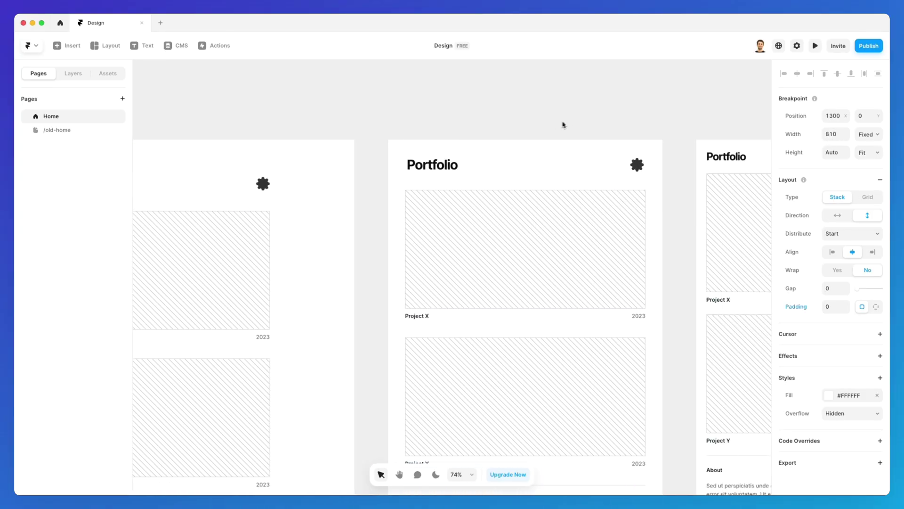
scroll(426, 135, "right", 1)
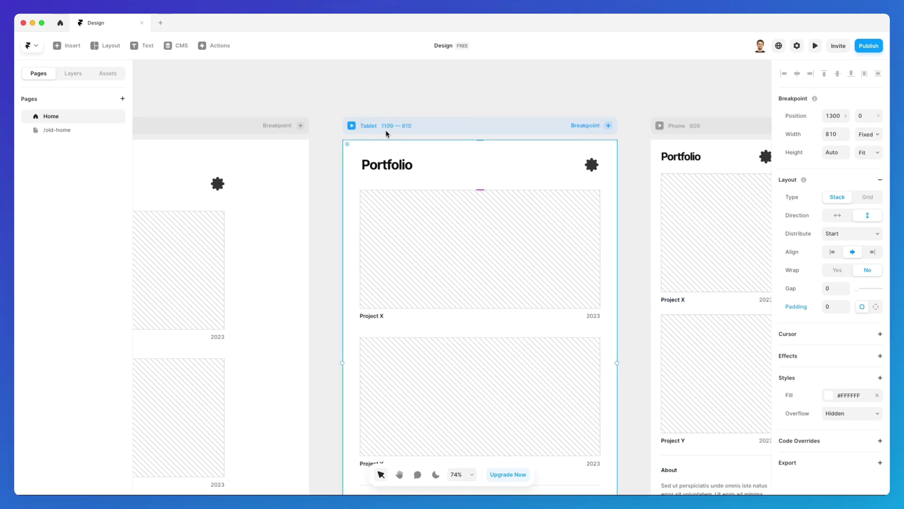
scroll(392, 133, "right", 5)
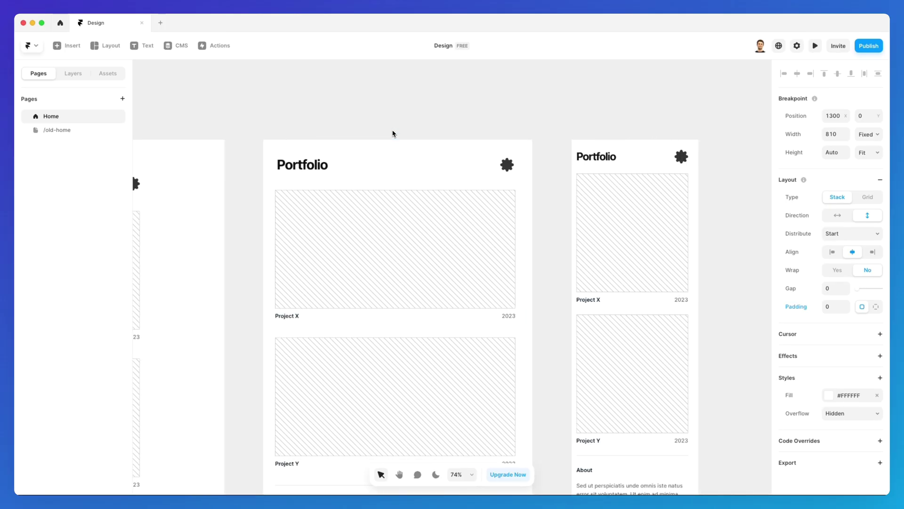
left_click(460, 134)
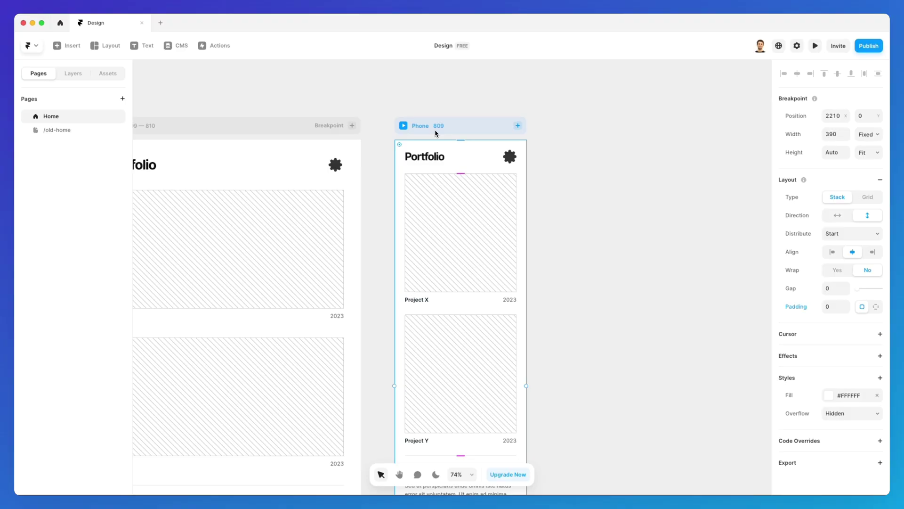
scroll(437, 133, "left", 3)
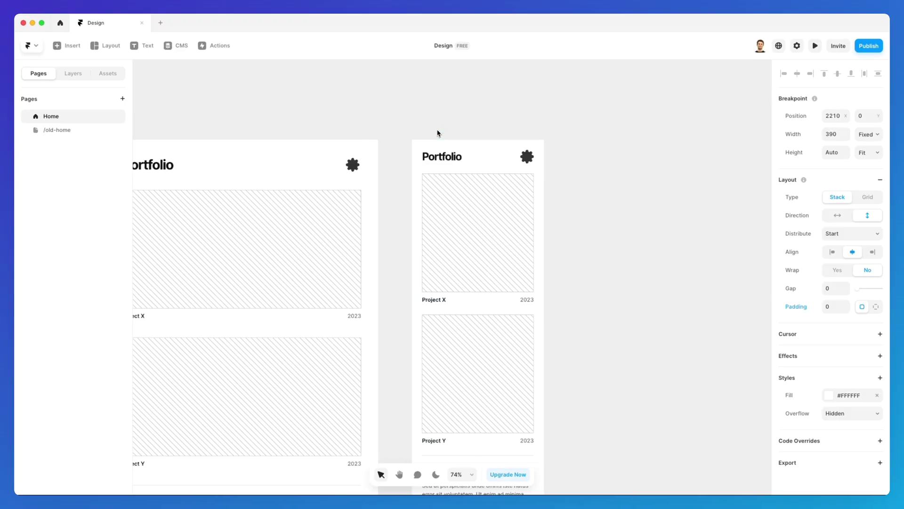
scroll(443, 101, "left", 6)
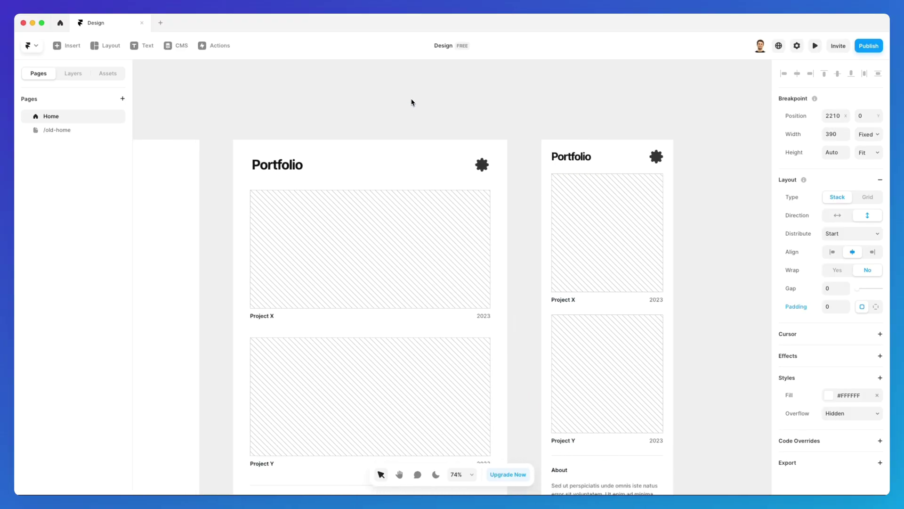
scroll(411, 102, "left", 5)
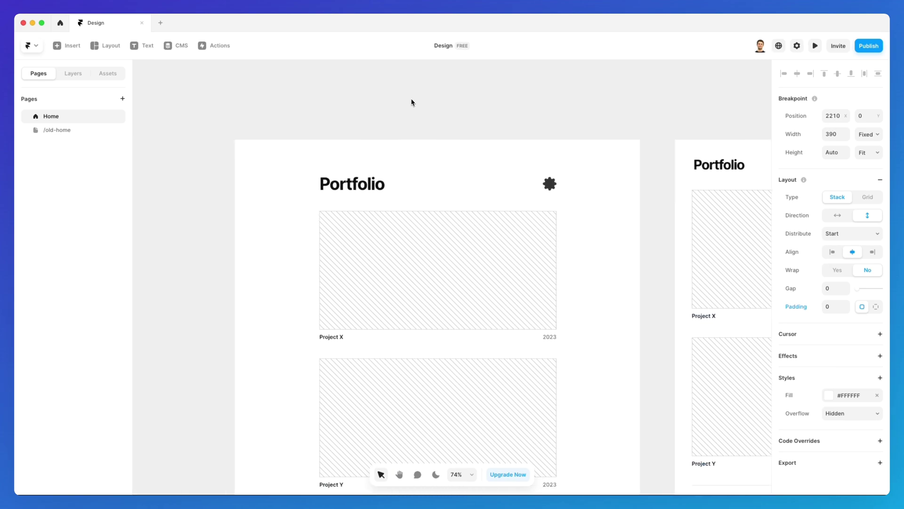
left_click(411, 101)
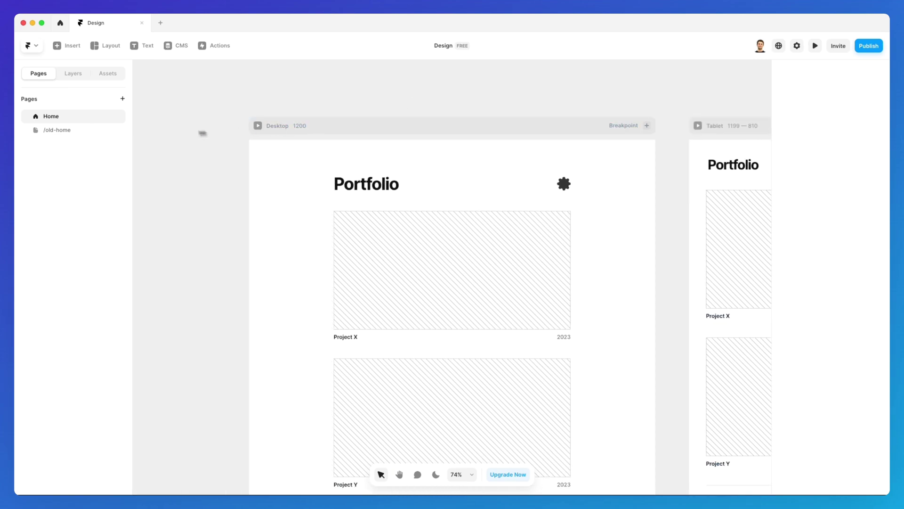
Make the /old-home page, which holds The Landing Page layout, the home page.
left_click(75, 130)
right_click(74, 128)
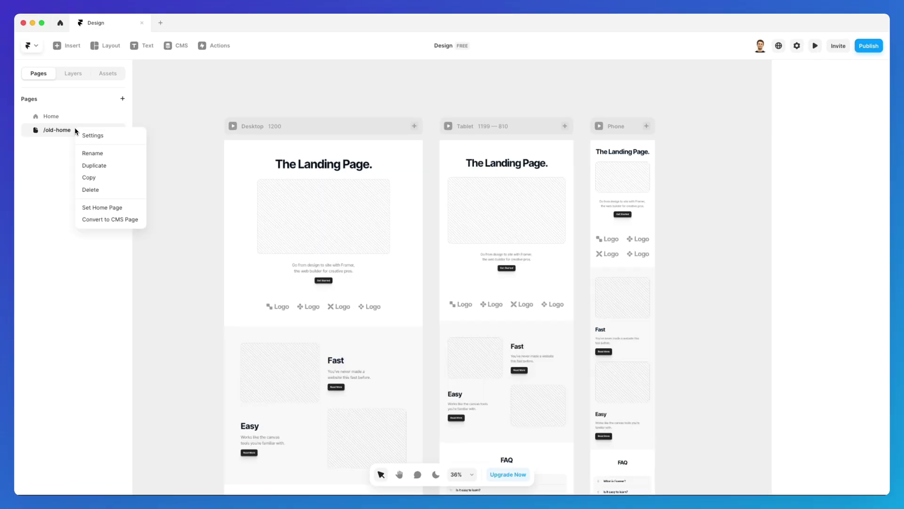
left_click(110, 208)
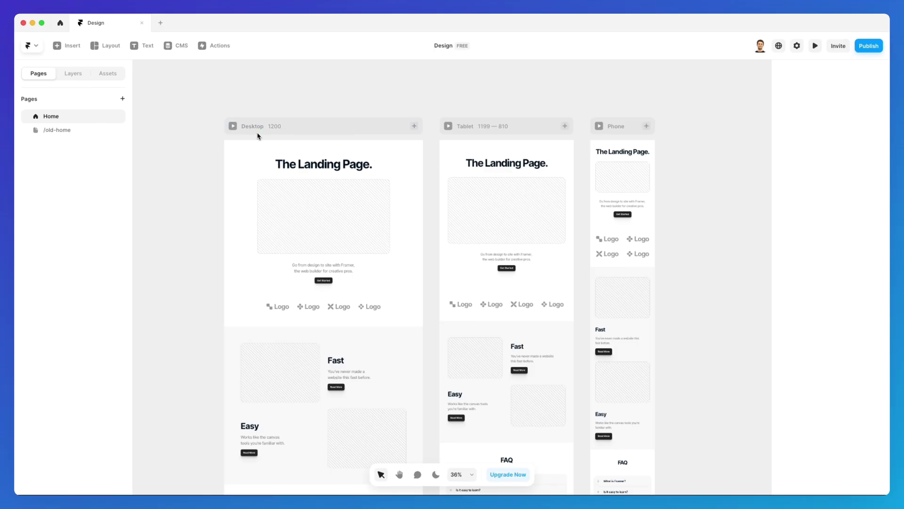
Preview the home page from its Desktop breakpoint and look through it down to the Sign up today section and back.
scroll(254, 136, "up", 3)
scroll(254, 136, "up", 5)
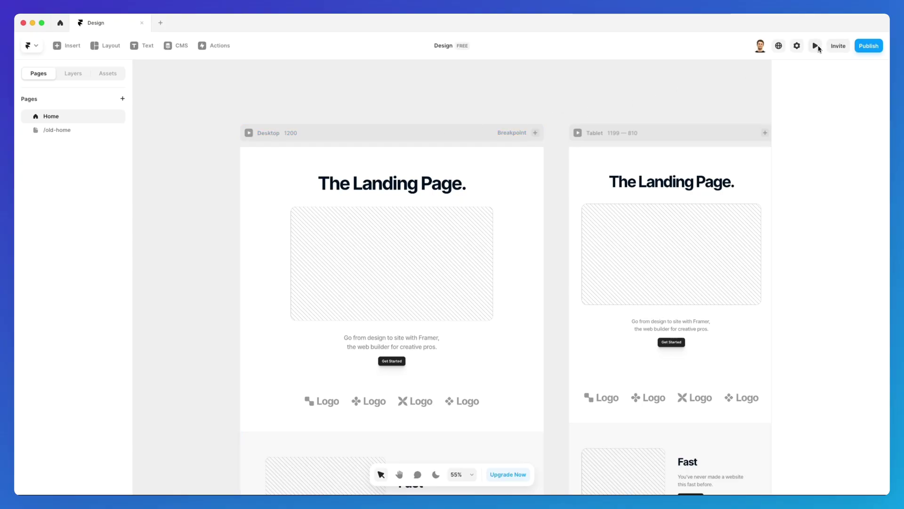
left_click(250, 134)
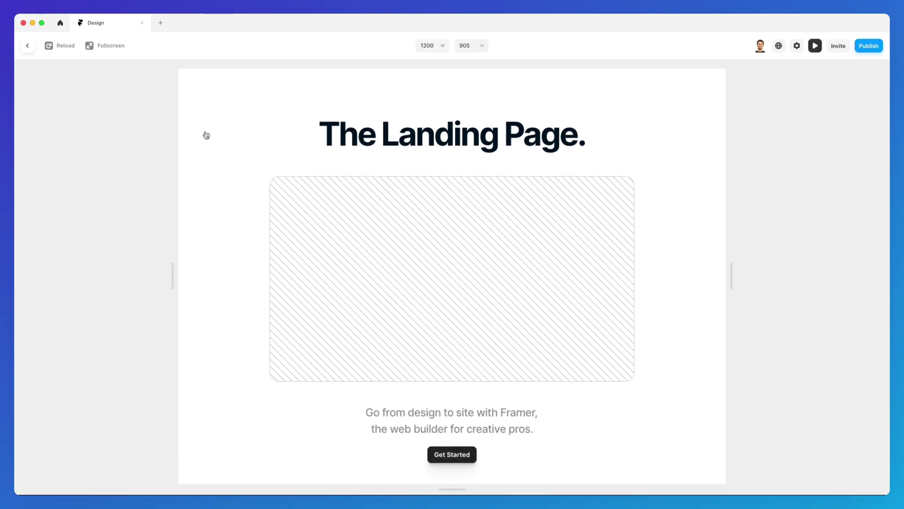
scroll(230, 140, "down", 3)
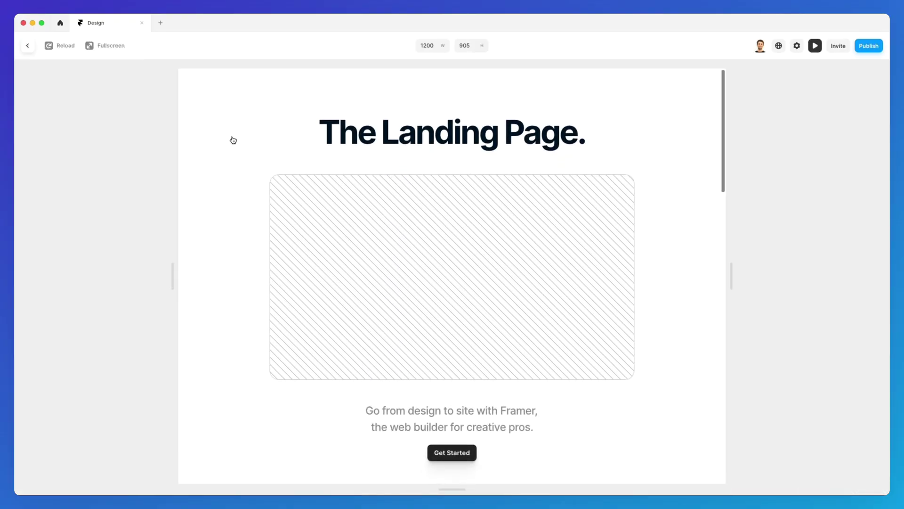
scroll(234, 140, "down", 4)
scroll(233, 140, "down", 8)
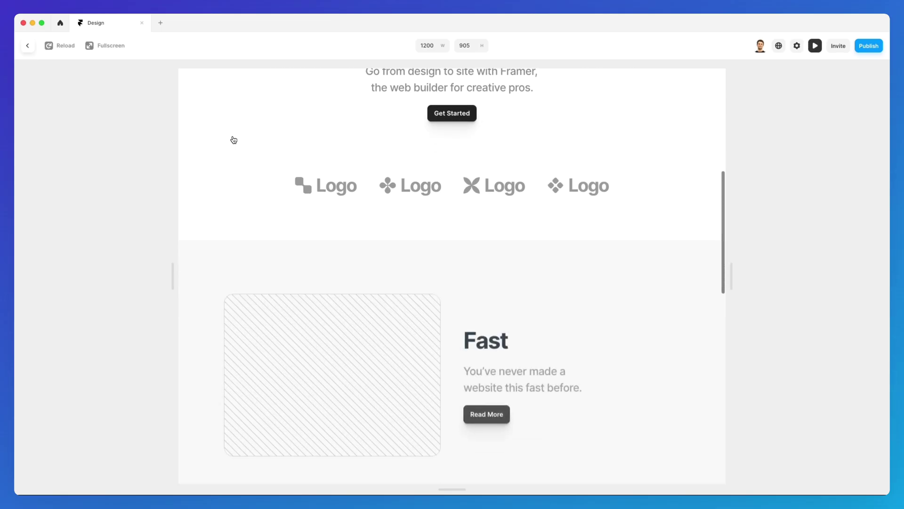
scroll(234, 140, "down", 7)
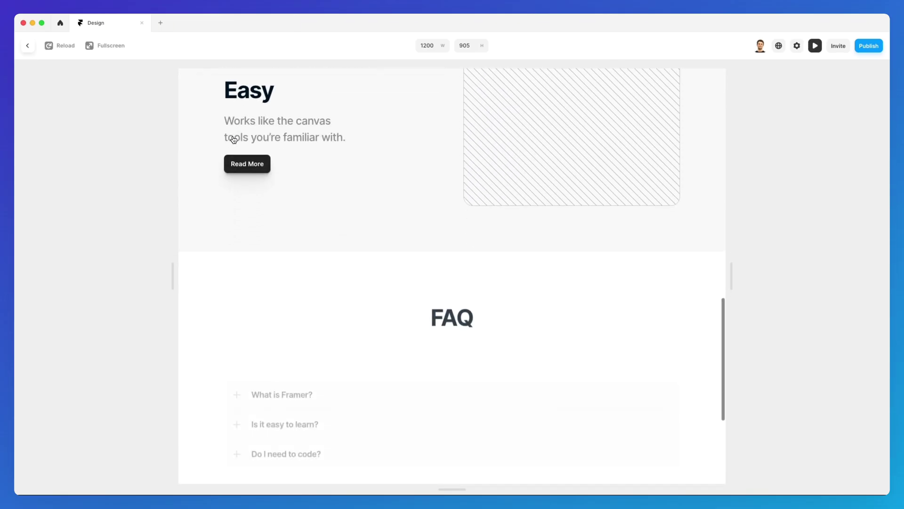
scroll(197, 189, "up", 15)
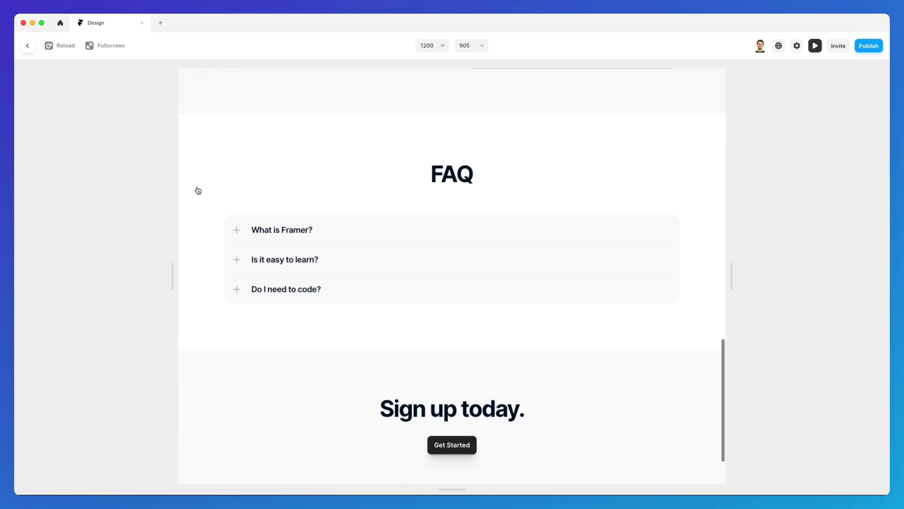
scroll(198, 190, "up", 4)
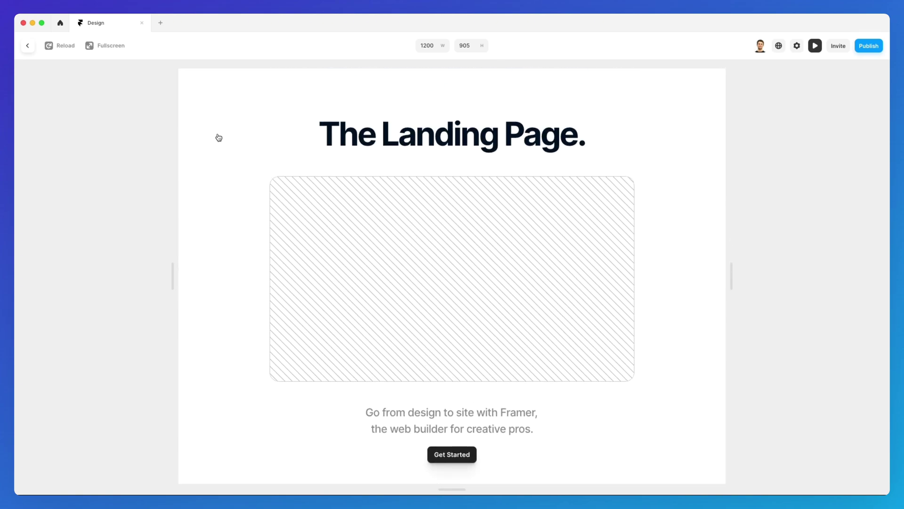
Reload the landing page preview to replay its appear animation and show it in fullscreen.
left_click(65, 46)
left_click(63, 47)
left_click(62, 47)
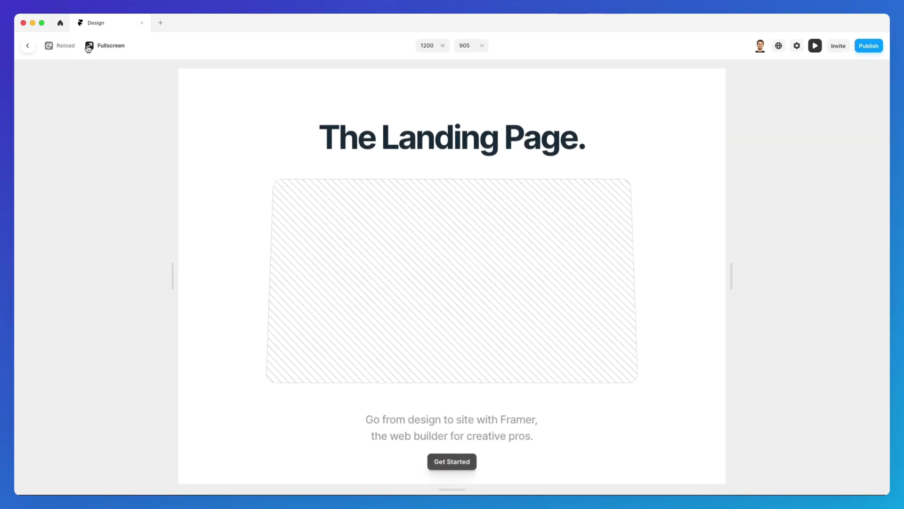
left_click(111, 48)
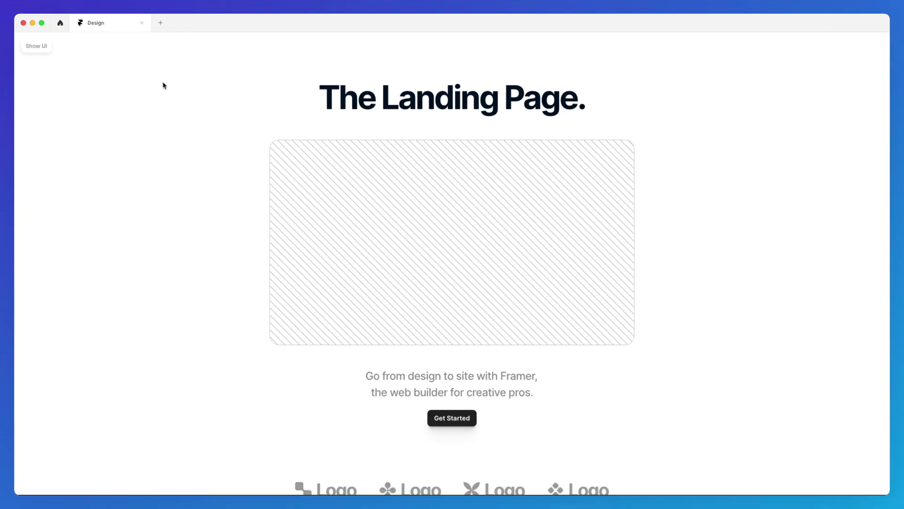
Look through the fullscreen landing page preview down to the footer and back up, and leave fullscreen.
scroll(164, 85, "down", 15)
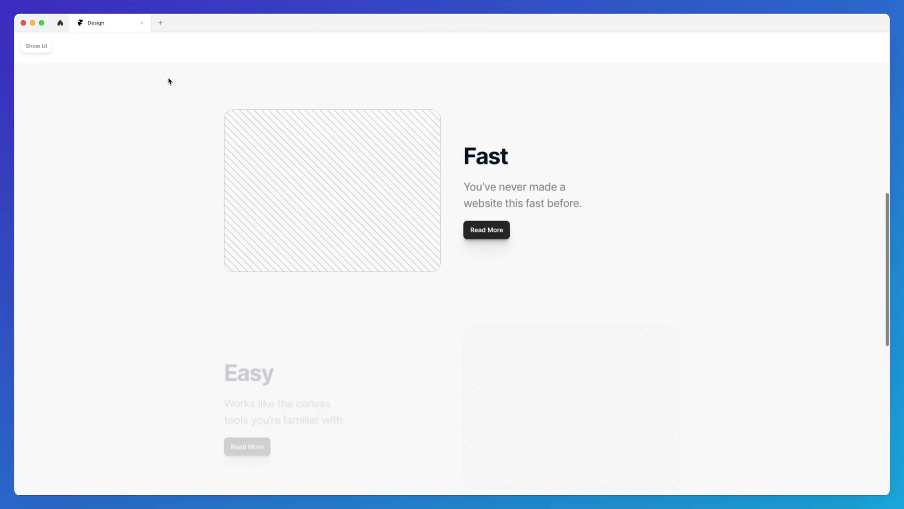
scroll(169, 81, "down", 12)
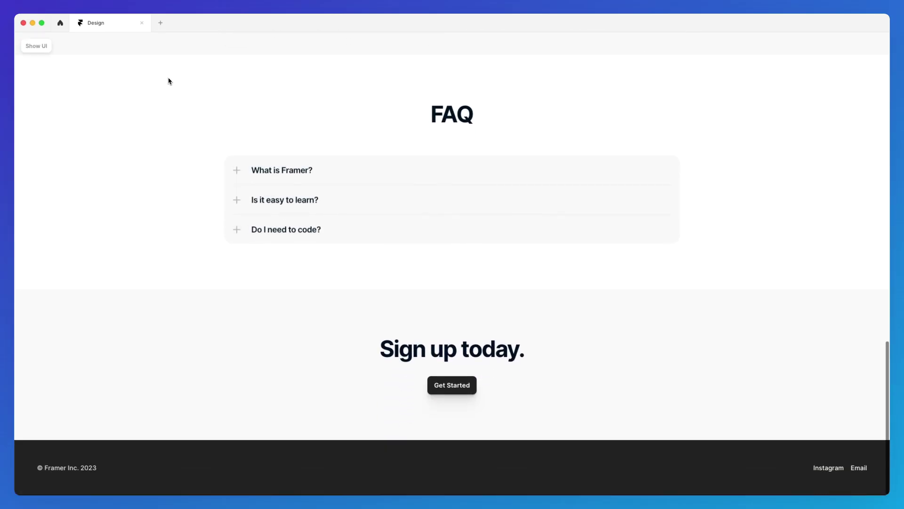
scroll(166, 83, "up", 20)
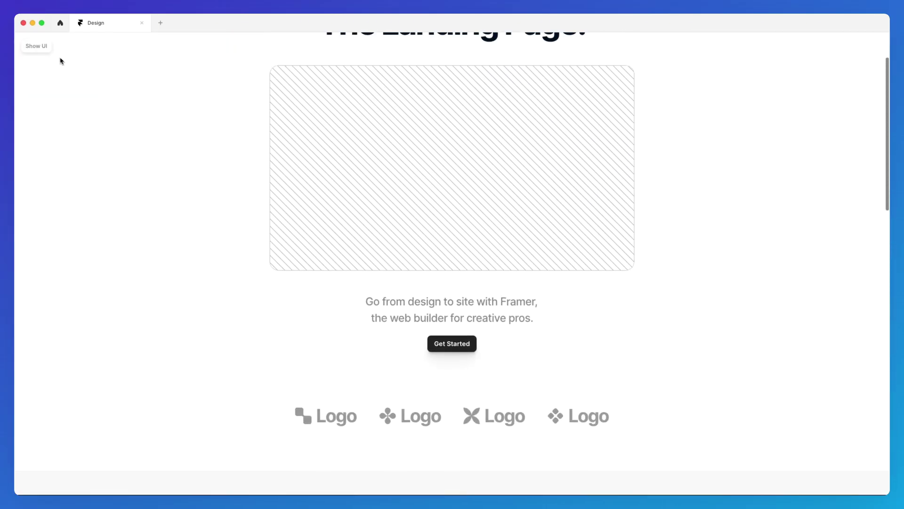
left_click(33, 47)
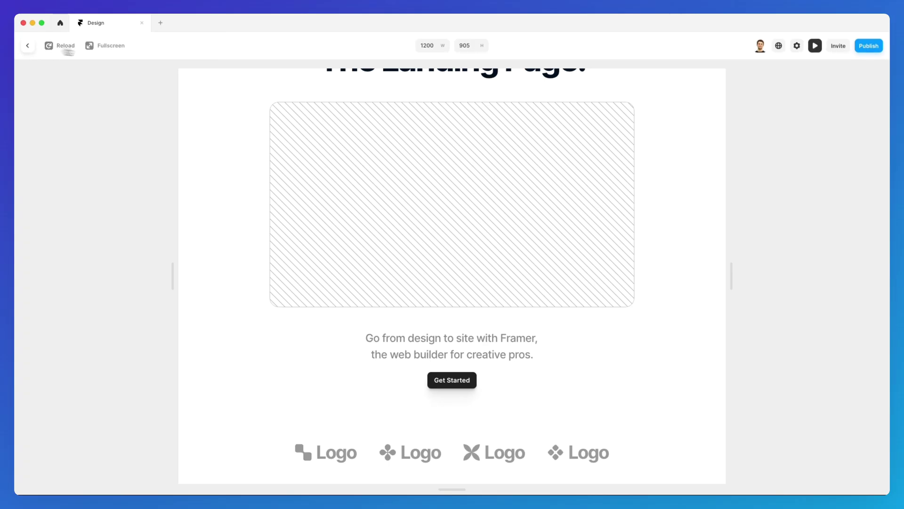
scroll(259, 127, "up", 3)
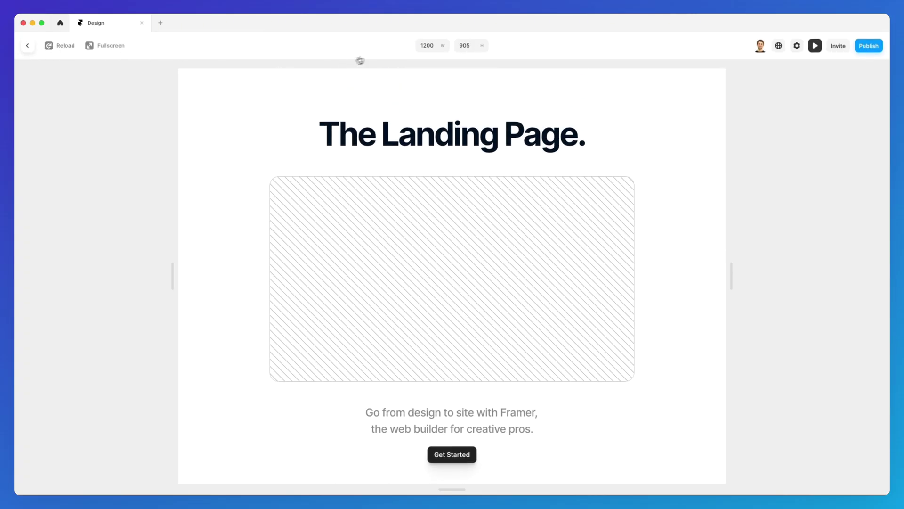
Set the landing page preview's width to 1000 and its height to 500.
left_click(439, 47)
left_click(430, 46)
key("Return")
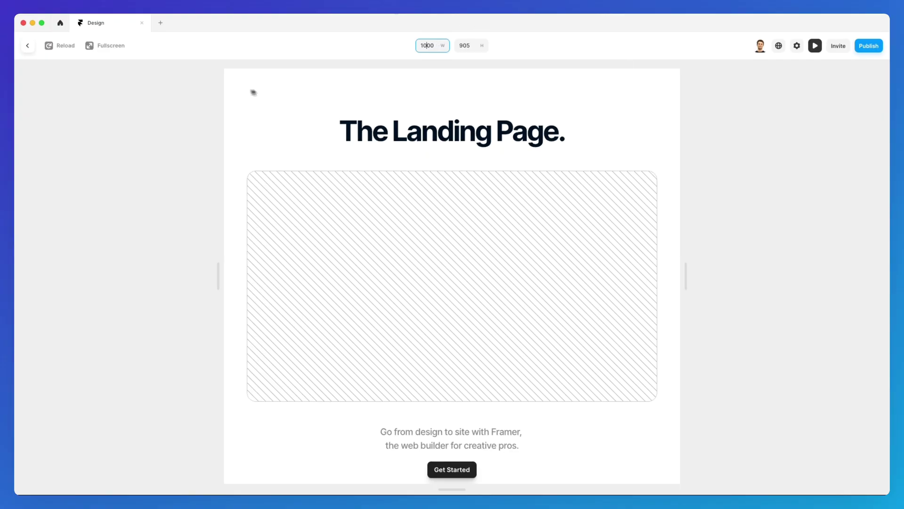
left_click(473, 46)
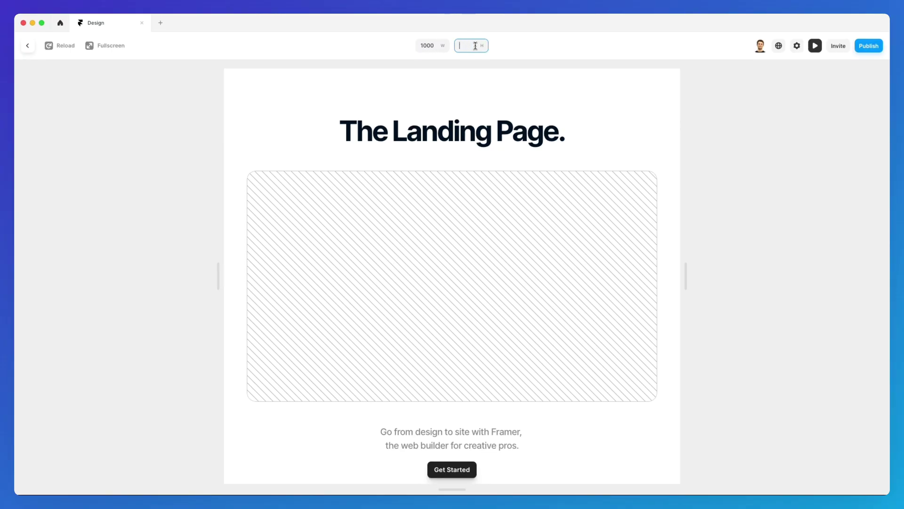
type("500")
key("Return")
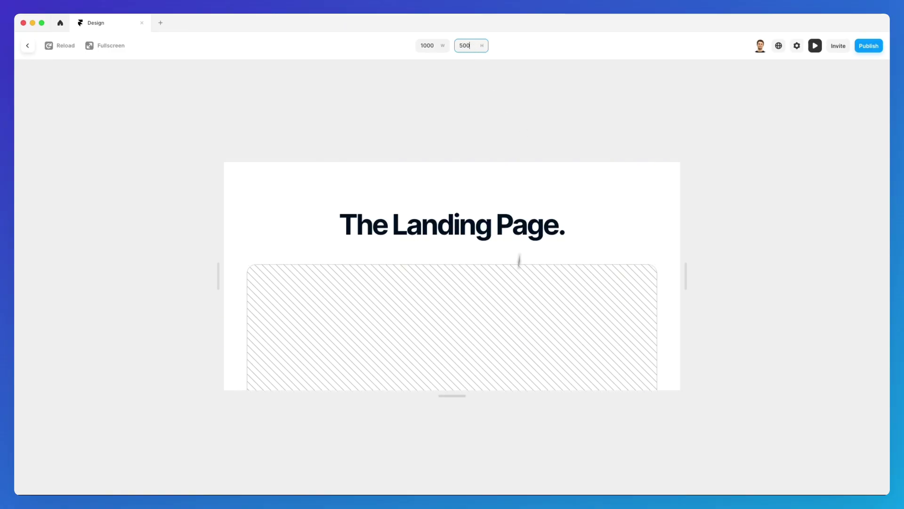
Freely resize the preview frame to about 1510 wide and 905 high, and close the preview.
left_click_drag(464, 401, 468, 504)
left_click_drag(694, 279, 804, 269)
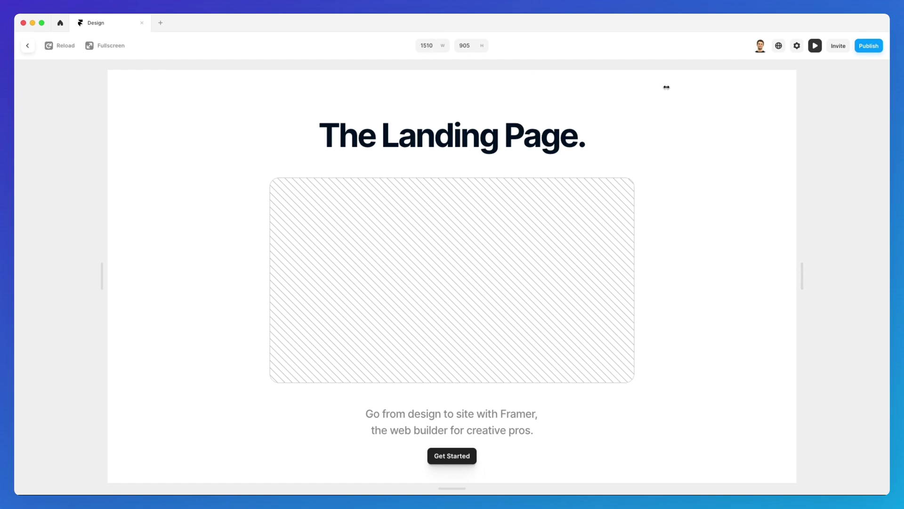
left_click(816, 51)
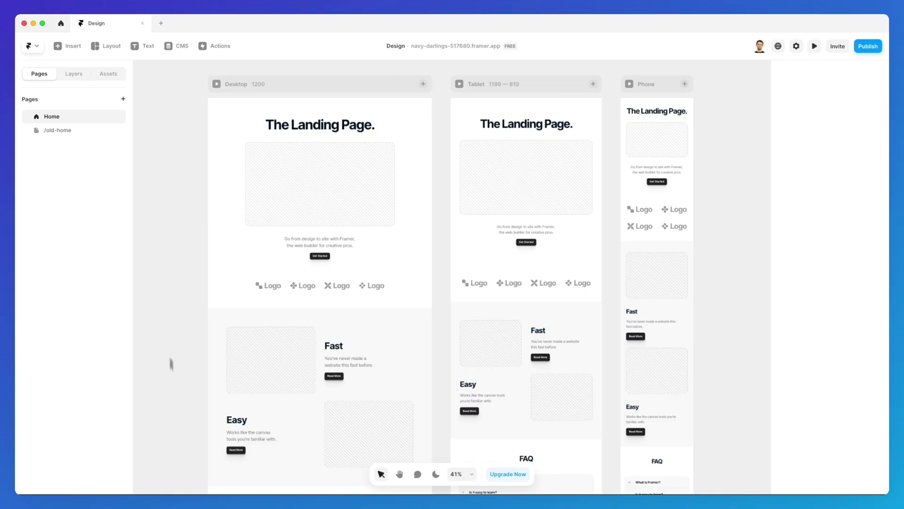
Browse the insert library's ready-made Navigation, Menus, Sections and Pages categories.
left_click(73, 45)
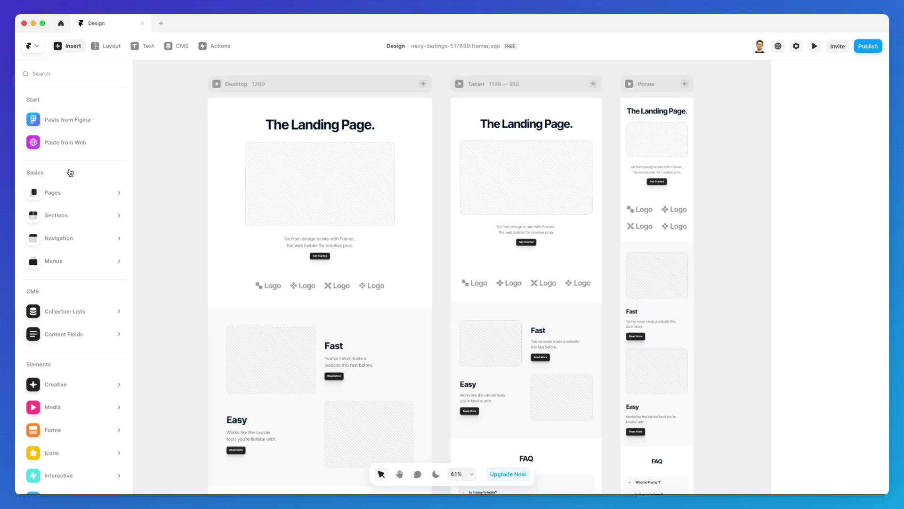
mouse_move(69, 208)
mouse_move(71, 238)
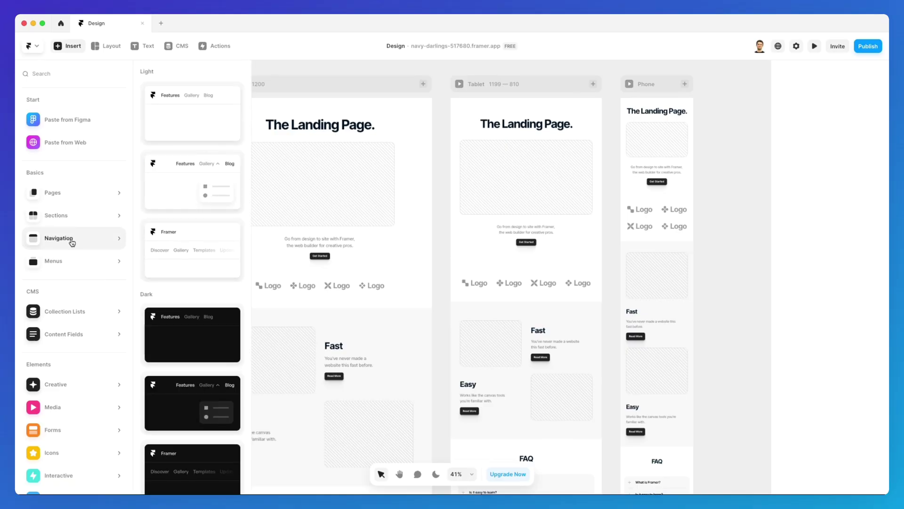
mouse_move(68, 259)
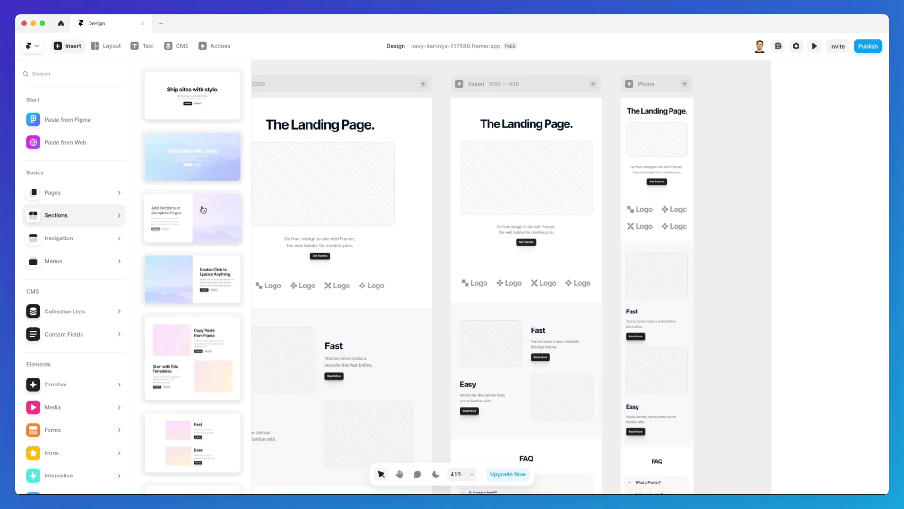
scroll(203, 209, "down", 1)
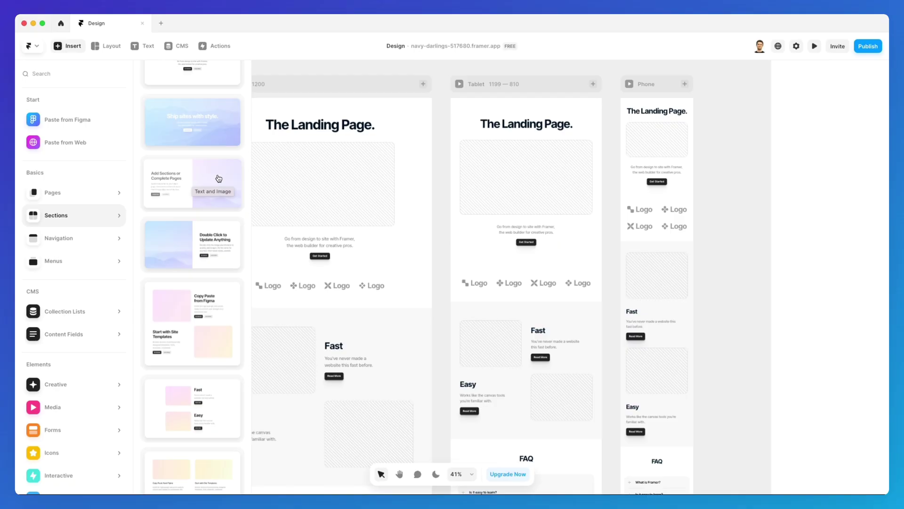
scroll(325, 130, "left", 3)
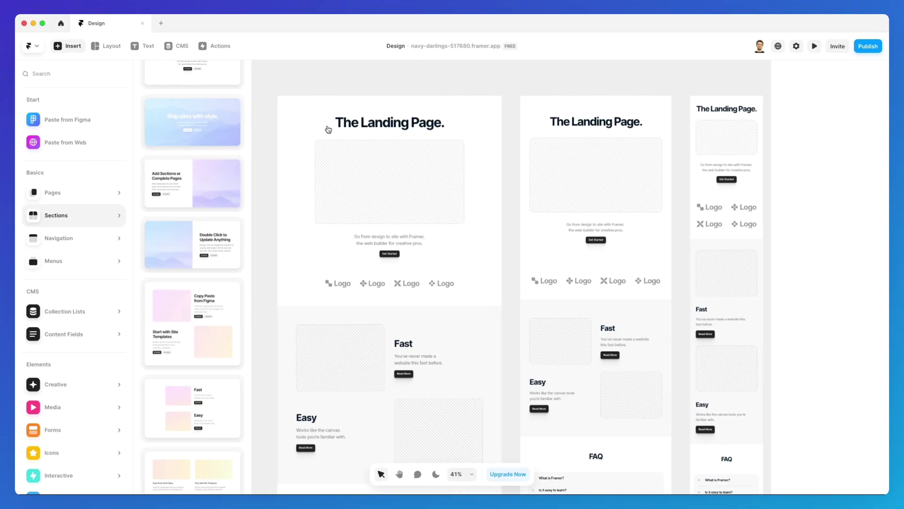
left_click(78, 200)
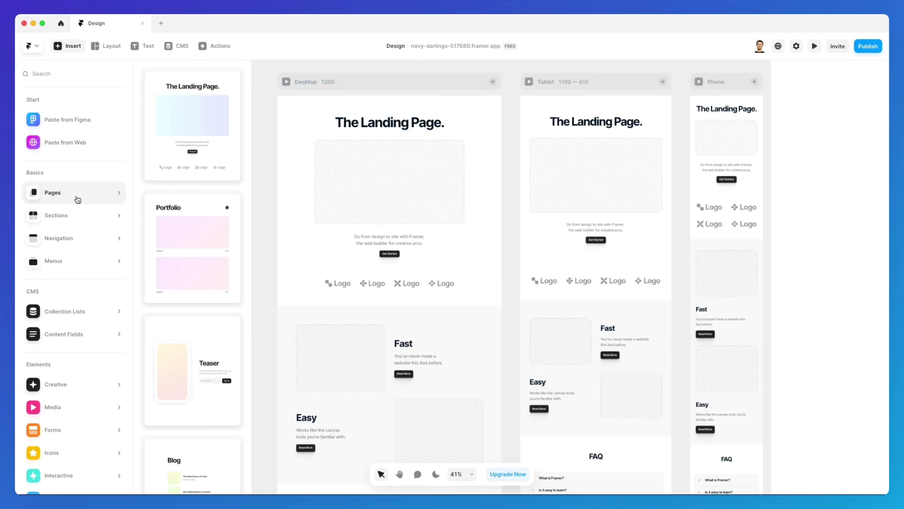
mouse_move(186, 139)
Insert the Text and Image section between the logo row and the Fast section on the Desktop breakpoint.
left_click(84, 215)
left_click_drag(165, 201, 165, 202)
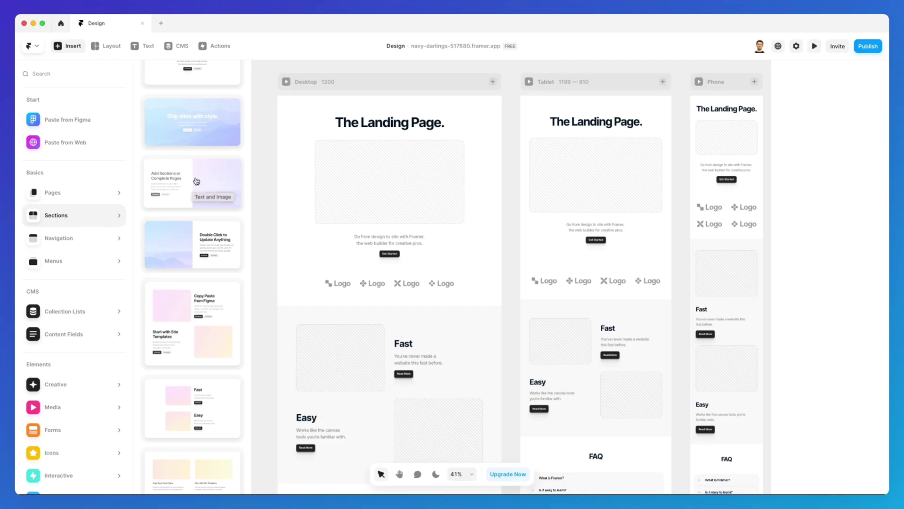
scroll(199, 181, "down", 1)
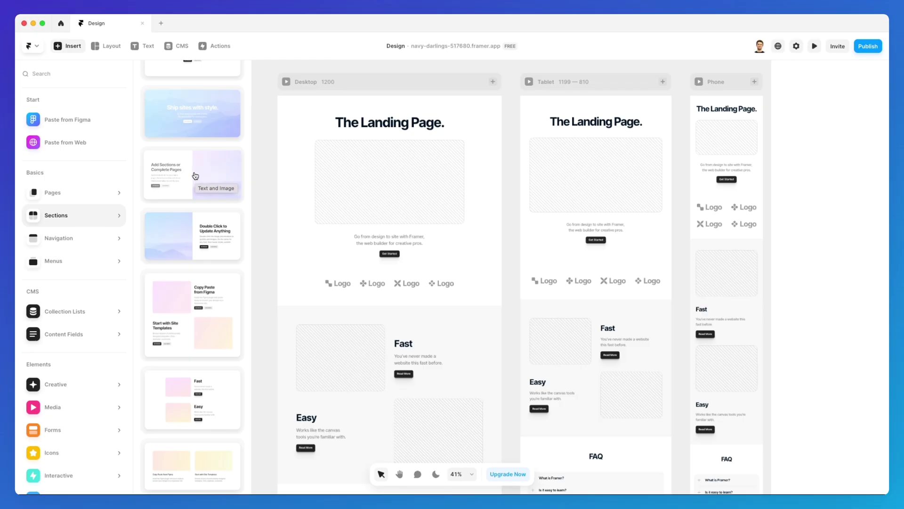
left_click_drag(195, 176, 356, 303)
scroll(336, 273, "down", 4)
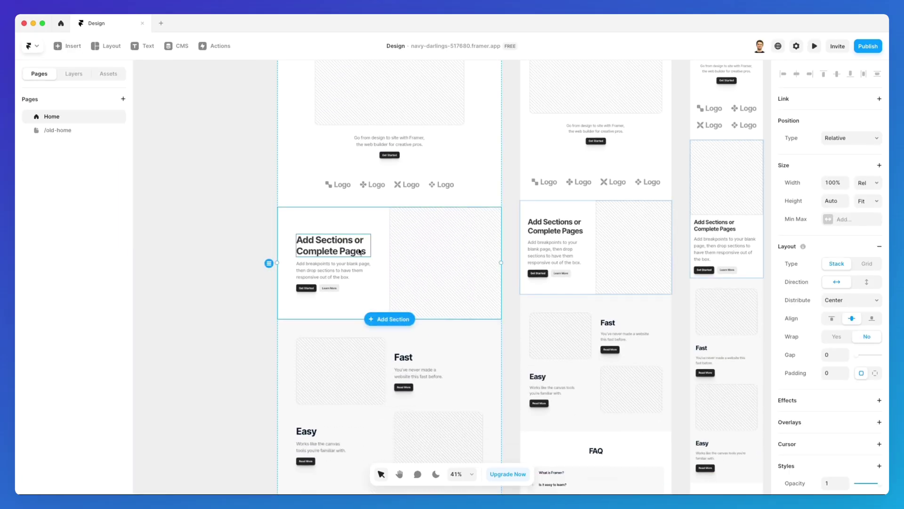
Clear the selection and examine how the Add Sections or Complete Pages section adapts on Desktop, Tablet and Phone.
left_click(250, 245)
scroll(330, 246, "up", 5)
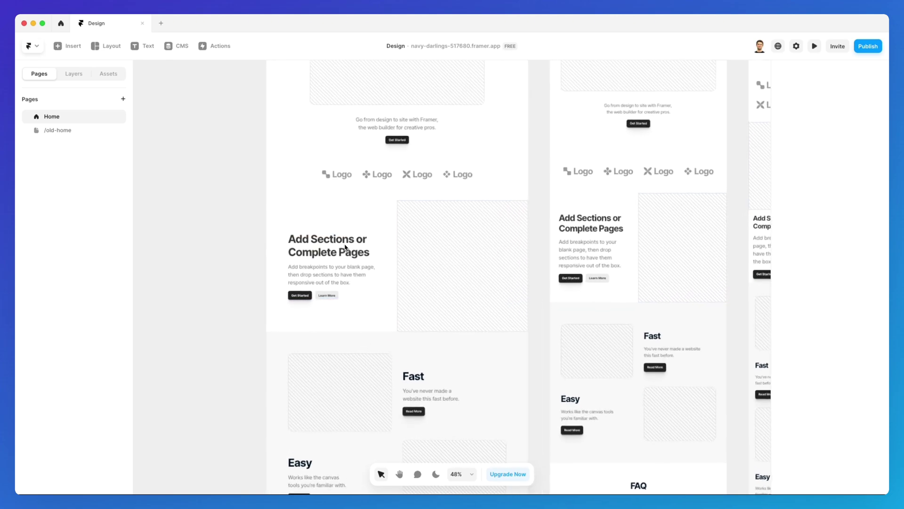
scroll(346, 249, "up", 1)
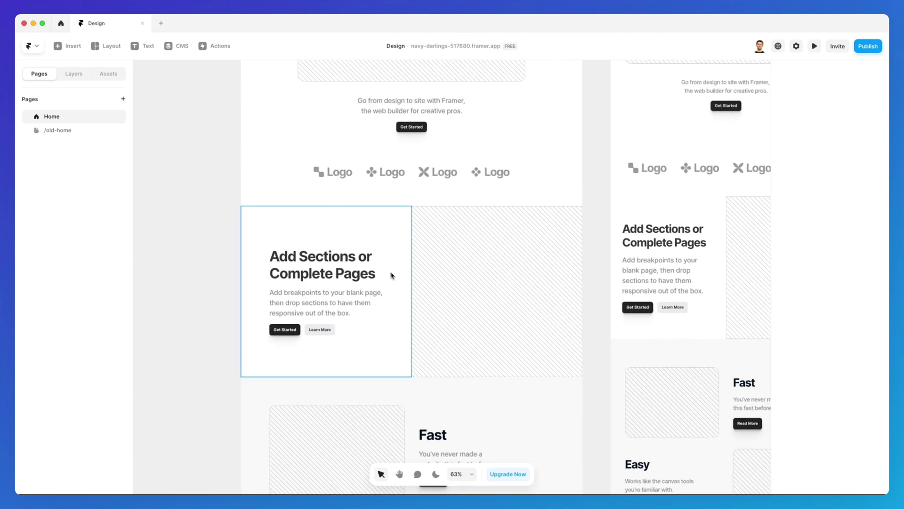
scroll(400, 248, "right", 5)
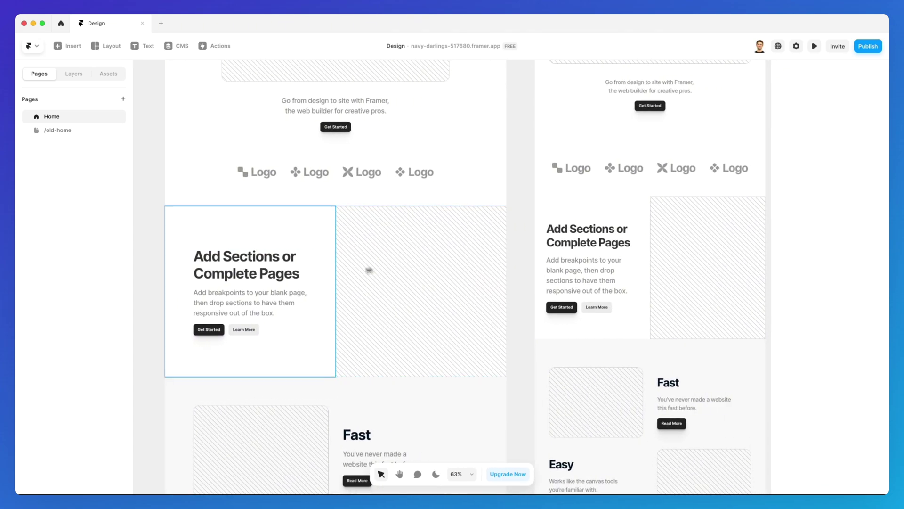
scroll(344, 250, "right", 5)
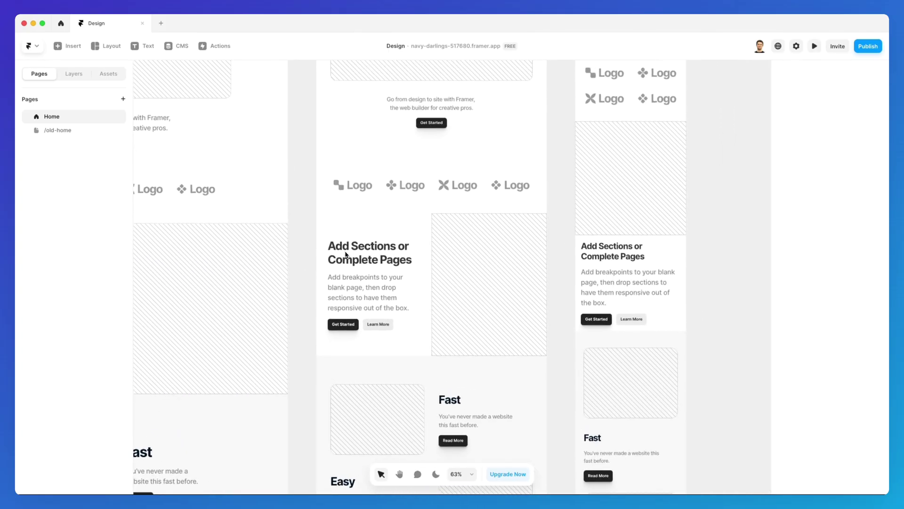
scroll(346, 256, "right", 2)
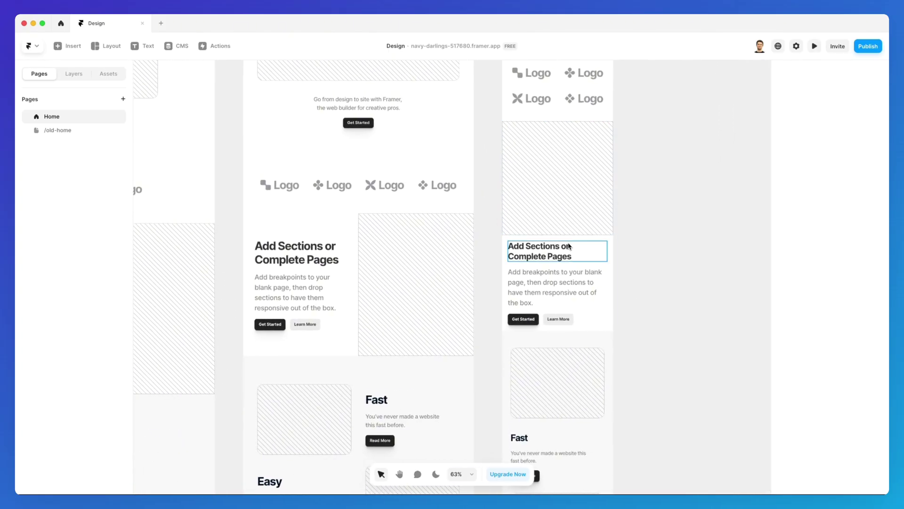
scroll(521, 214, "left", 1)
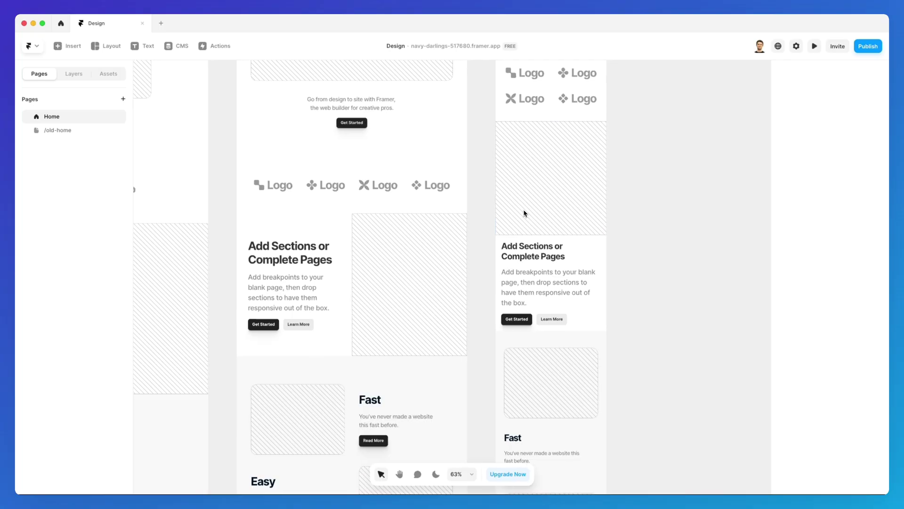
scroll(524, 213, "left", 10)
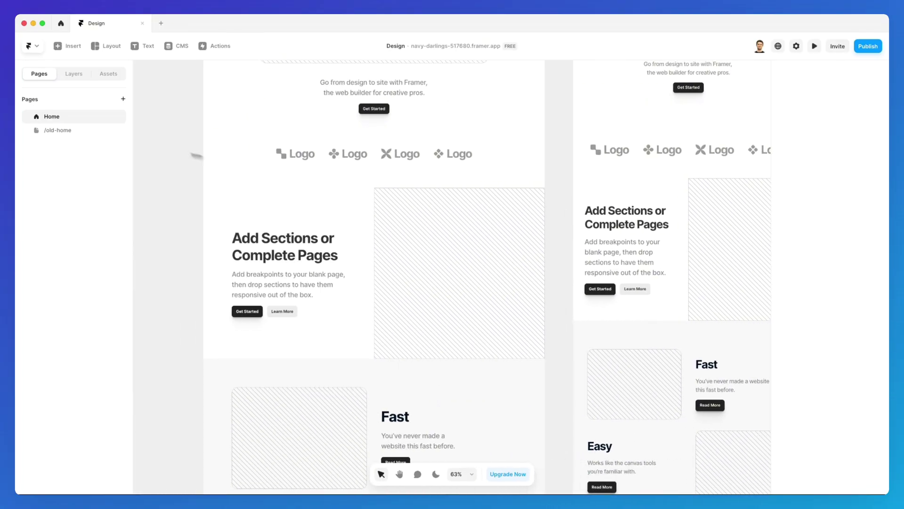
Insert the ready-made Pricing section below the Add Sections or Complete Pages section on the Desktop breakpoint.
left_click(67, 46)
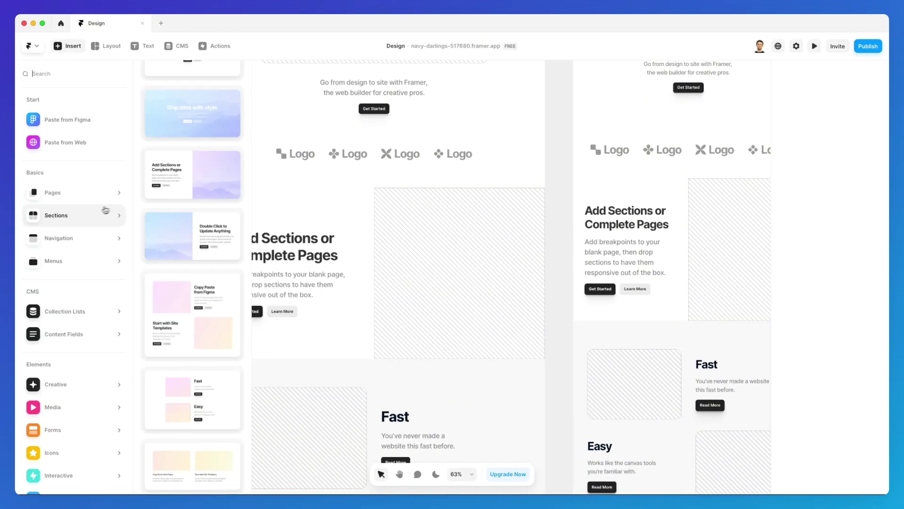
scroll(186, 214, "down", 8)
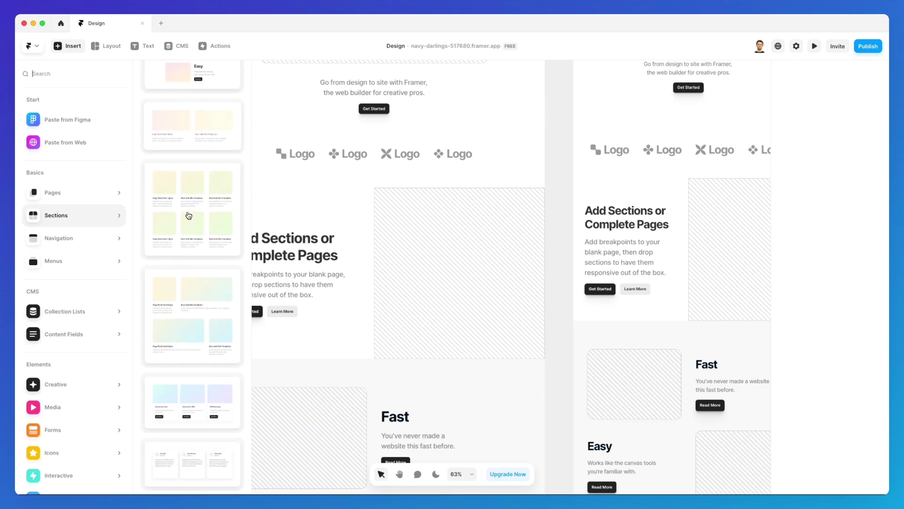
scroll(205, 216, "down", 4)
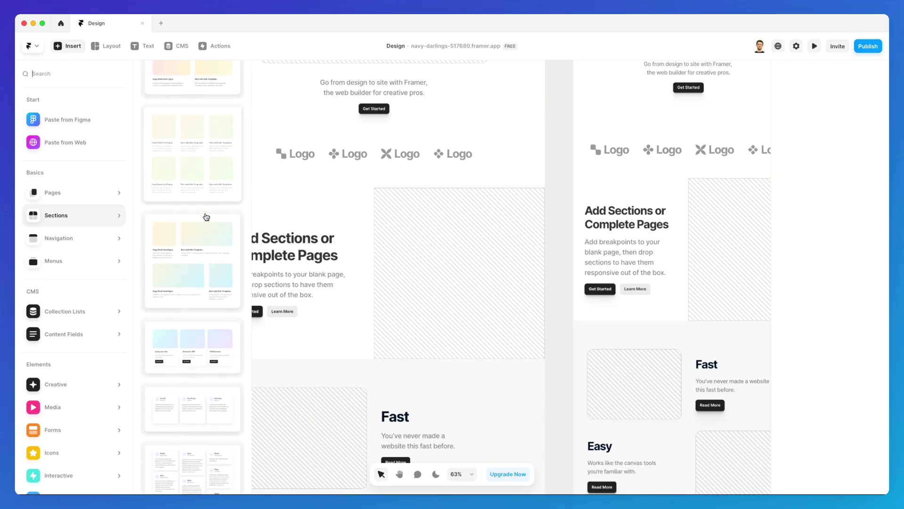
scroll(197, 214, "down", 6)
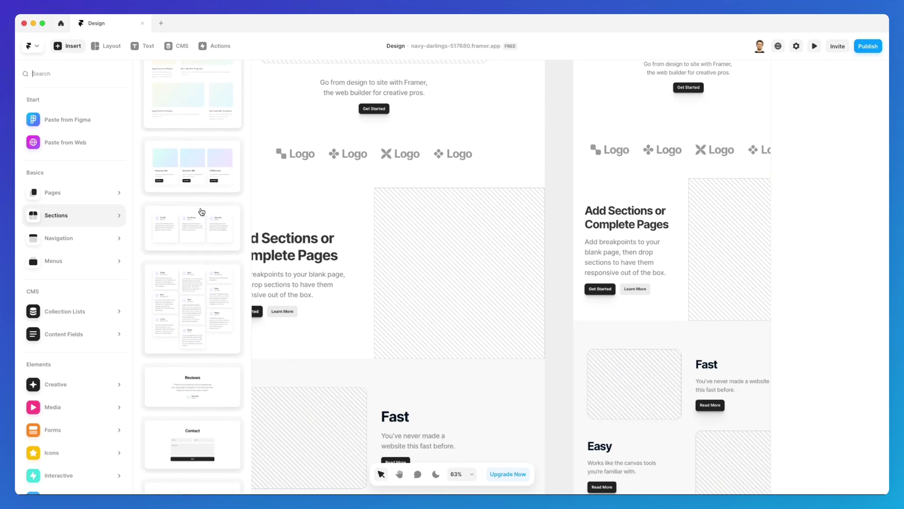
scroll(201, 211, "down", 1)
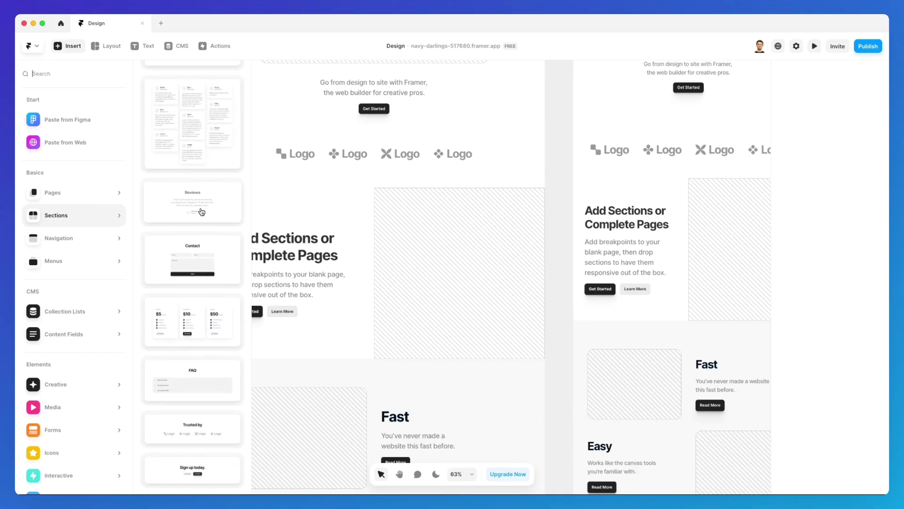
left_click_drag(204, 306, 356, 345)
Examine how the pricing cards are laid out on the Tablet and Phone breakpoints, and return to Desktop.
scroll(357, 345, "right", 10)
scroll(356, 345, "down", 5)
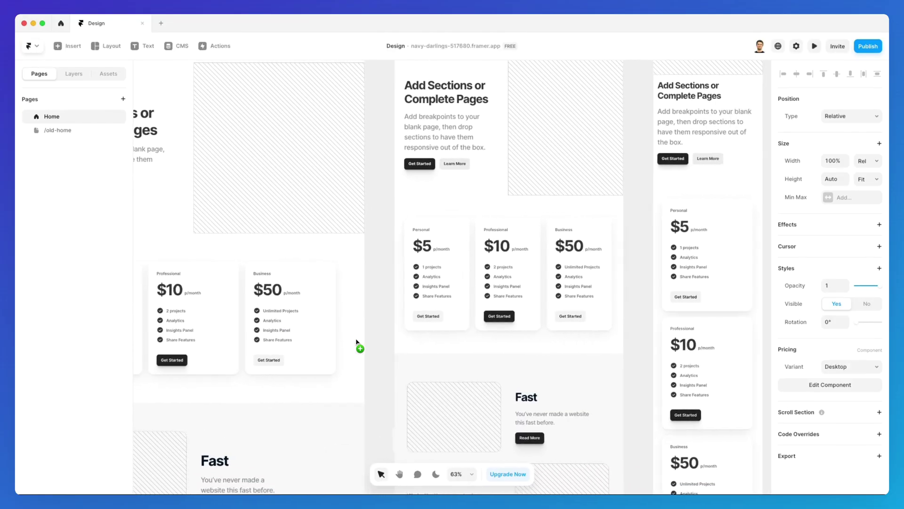
scroll(358, 346, "right", 3)
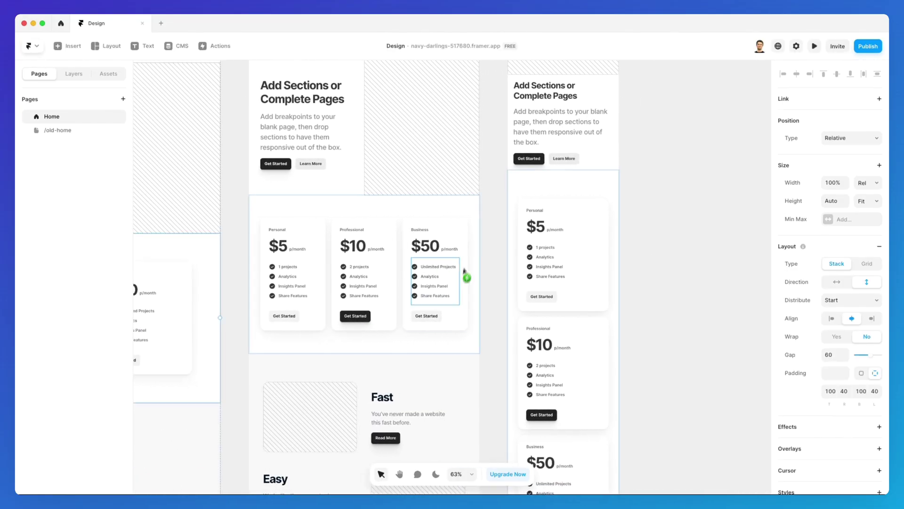
scroll(454, 269, "right", 2)
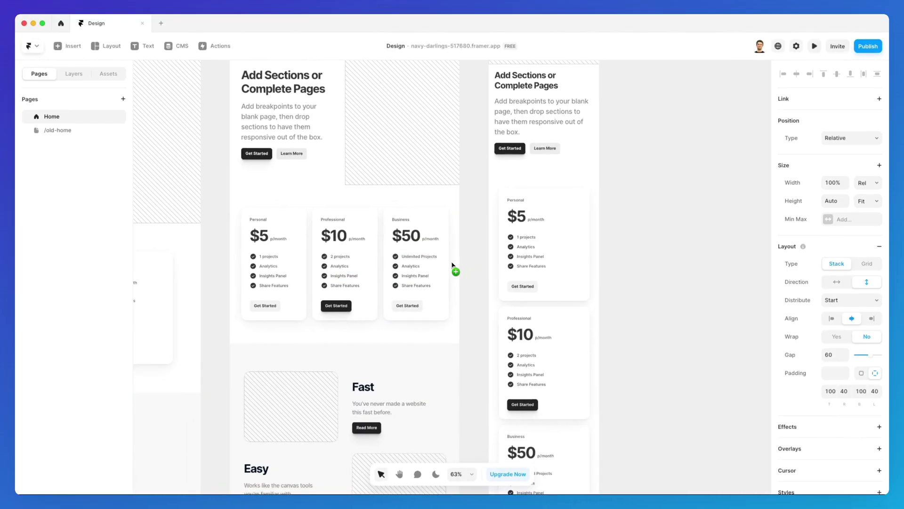
scroll(455, 268, "up", 5)
left_click(452, 266)
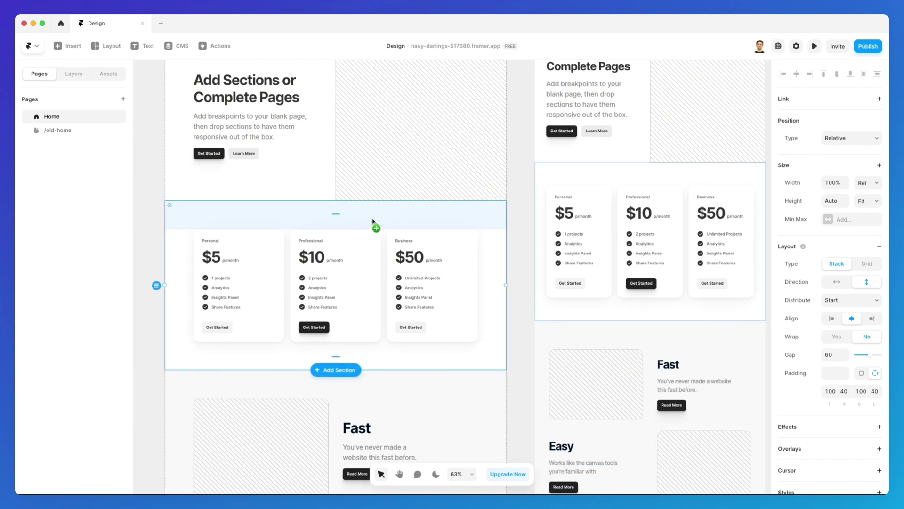
Insert the ready-made light navigation bar with the dropdown menu above The Landing Page header on the Desktop breakpoint.
scroll(335, 218, "left", 2)
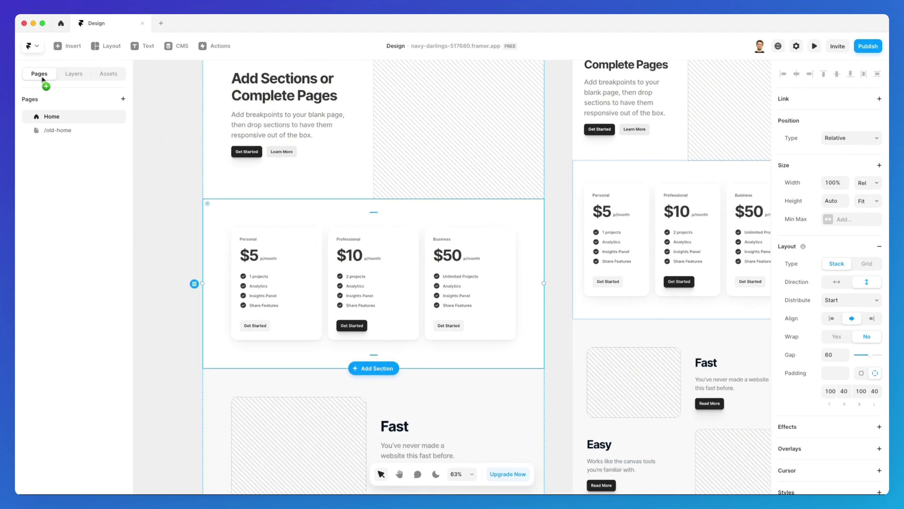
left_click(168, 116)
left_click(68, 46)
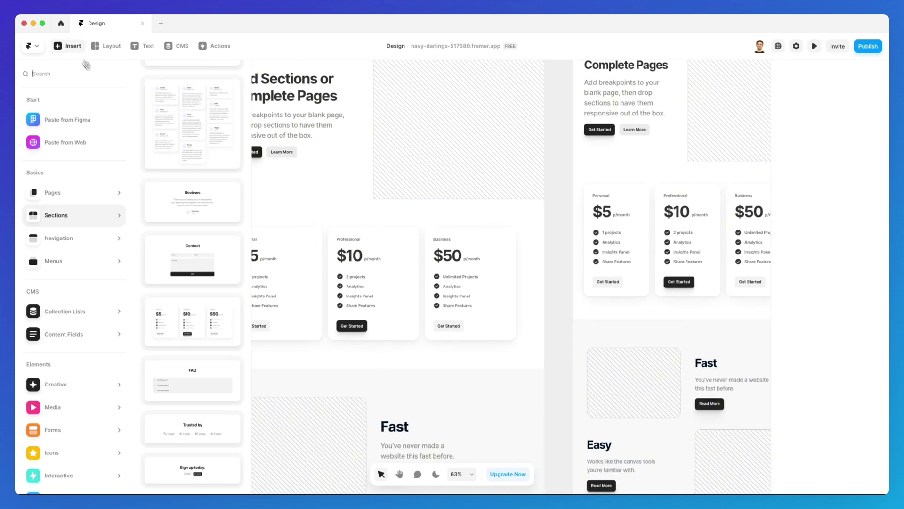
mouse_move(83, 238)
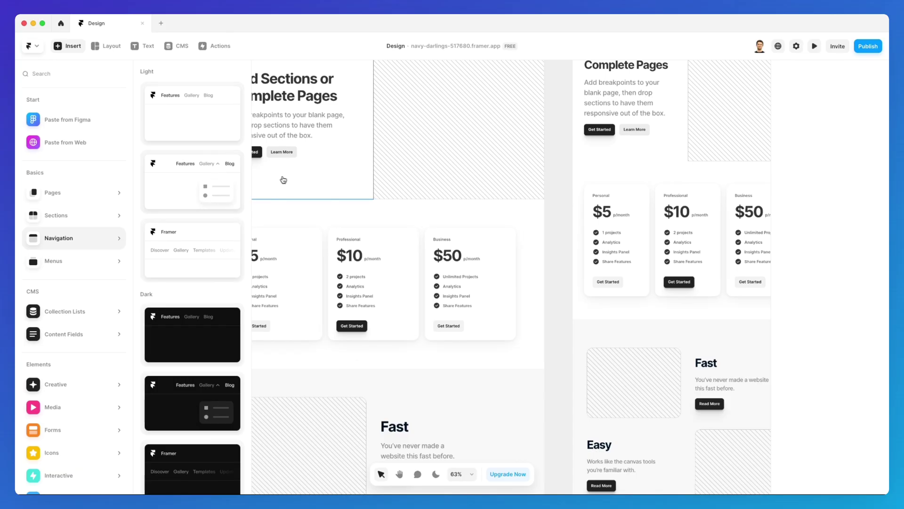
scroll(288, 178, "up", 10)
scroll(289, 180, "left", 2)
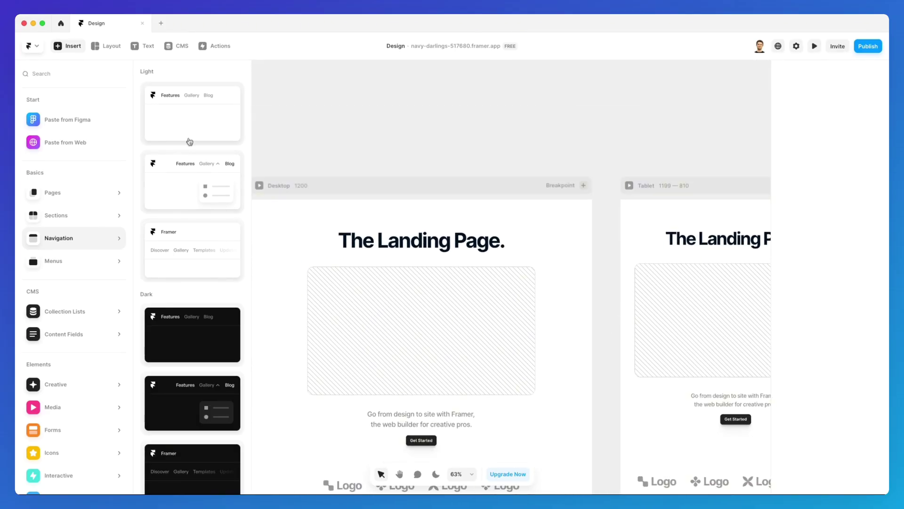
left_click_drag(192, 160, 331, 208)
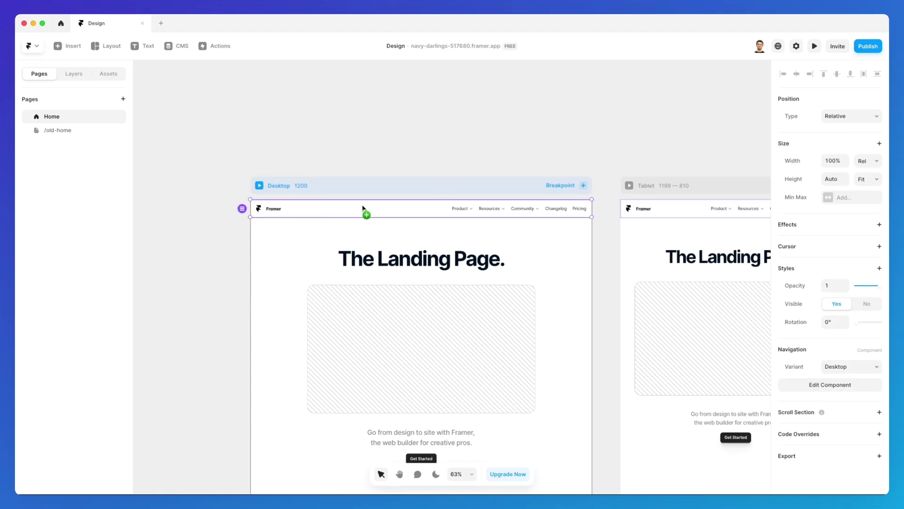
scroll(364, 208, "up", 3)
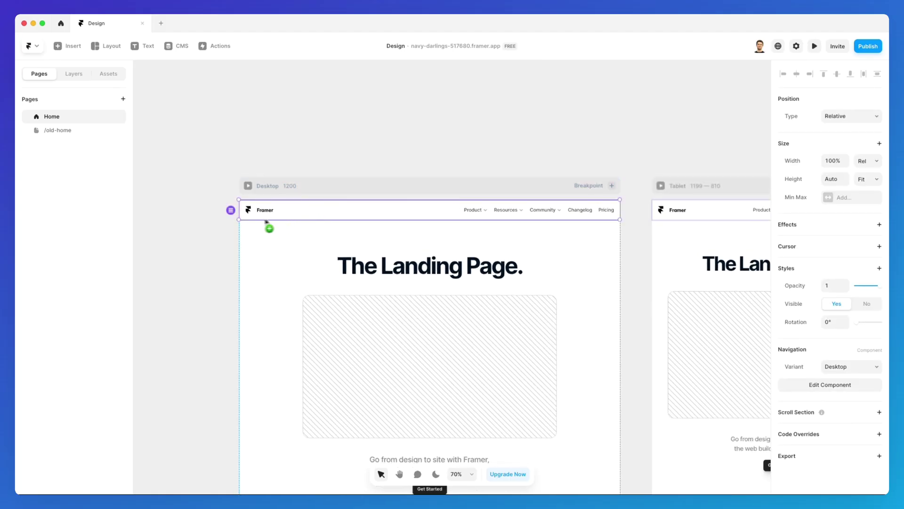
left_click_drag(266, 221, 429, 207)
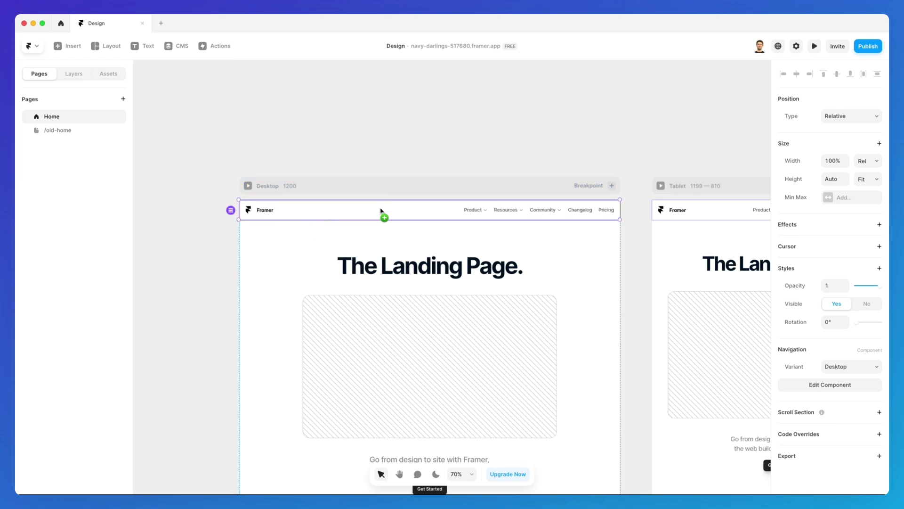
Show the layers of the Home page and open the Navigation component on its own canvas.
left_click(73, 76)
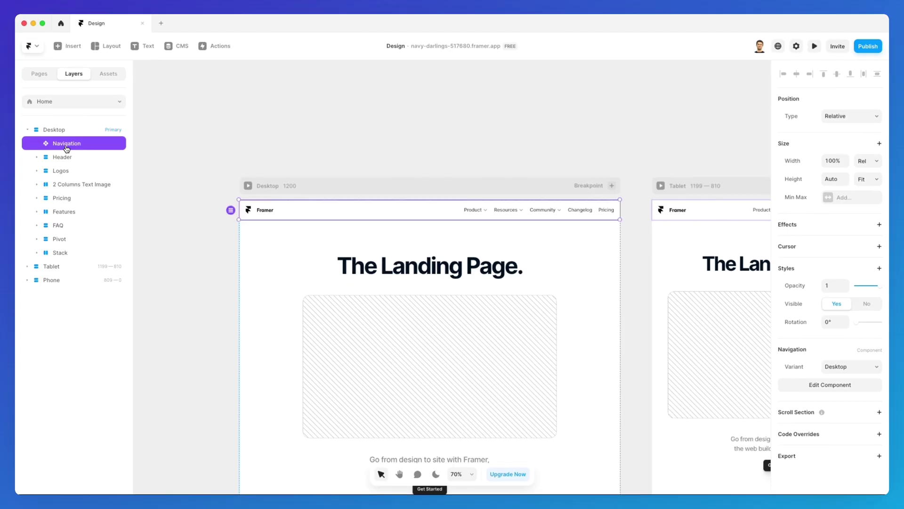
scroll(342, 215, "right", 2)
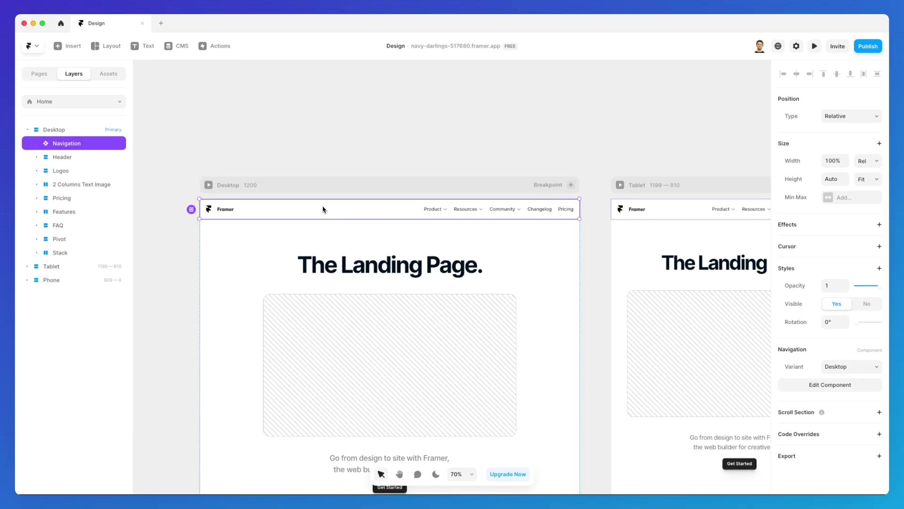
left_click(191, 209)
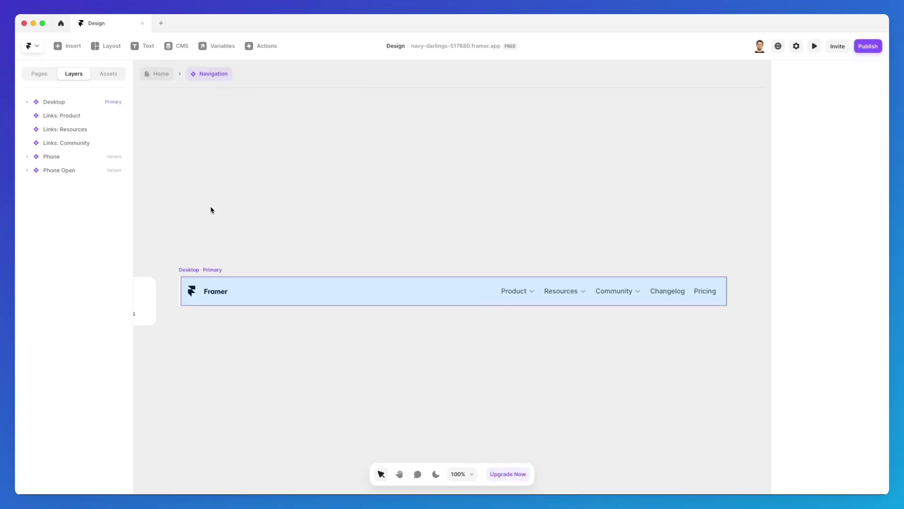
Examine the Navigation component's Desktop, Phone and Phone Open variants and its link menus, and return to the Home page.
scroll(211, 209, "down", 3)
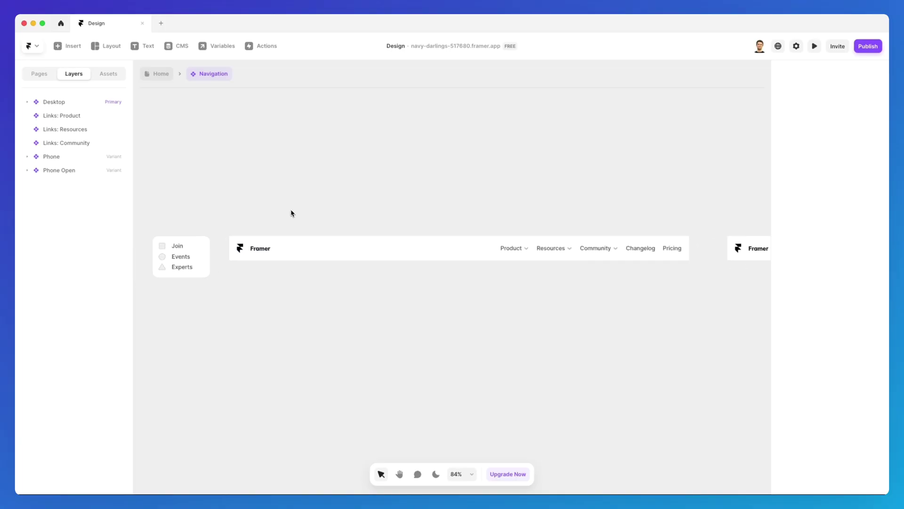
scroll(291, 214, "down", 1)
scroll(291, 213, "right", 10)
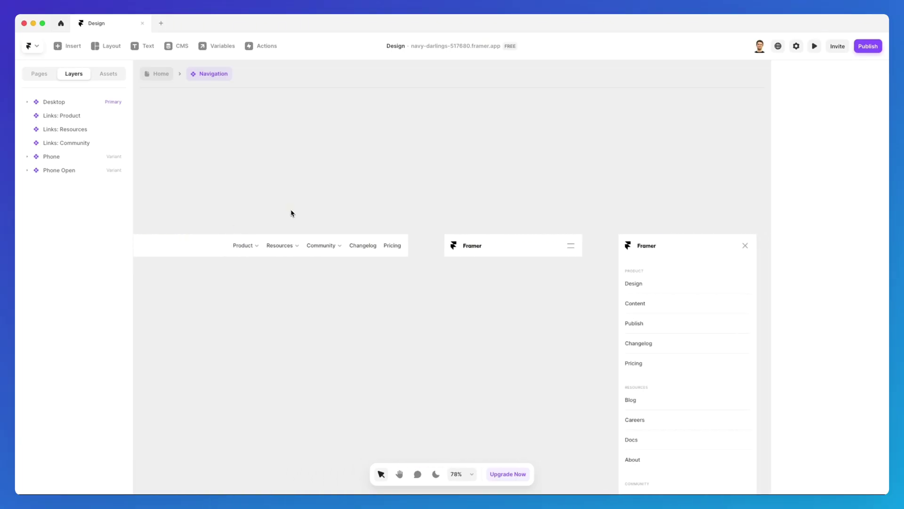
scroll(291, 214, "left", 15)
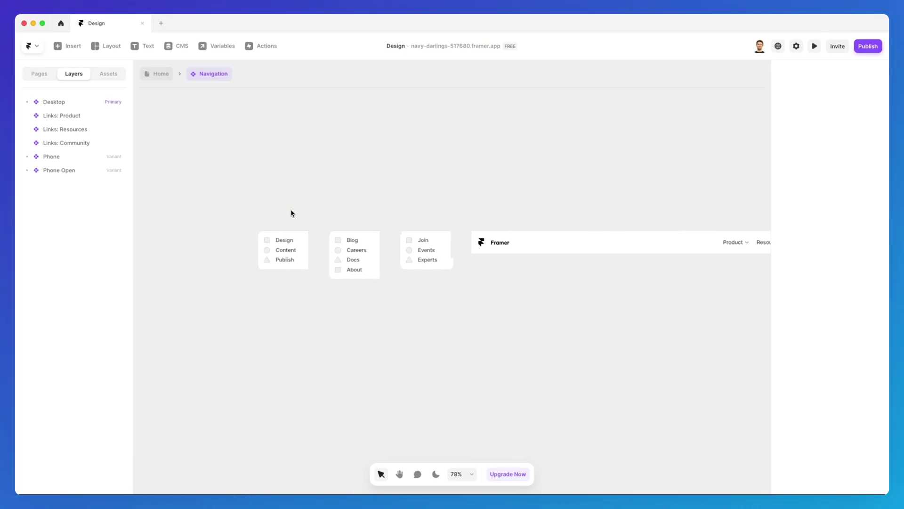
scroll(291, 213, "left", 3)
scroll(291, 213, "right", 10)
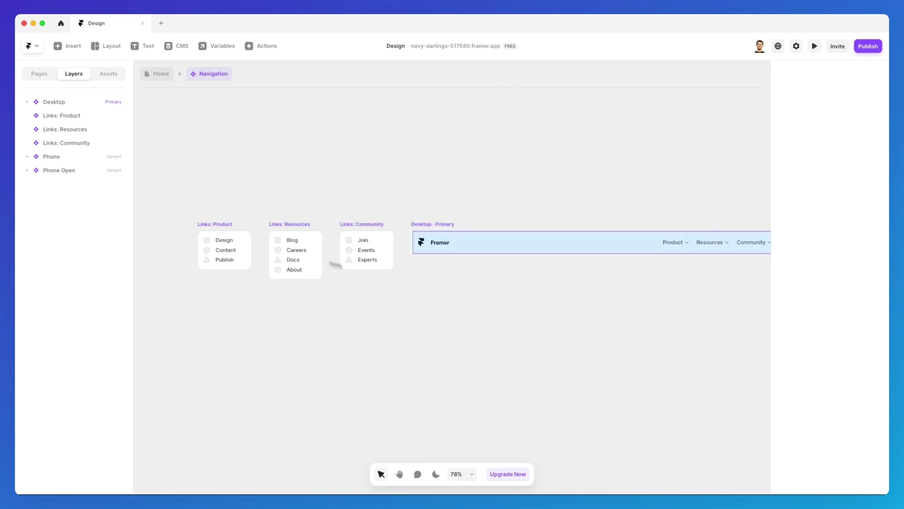
scroll(705, 264, "right", 12)
scroll(650, 250, "up", 5)
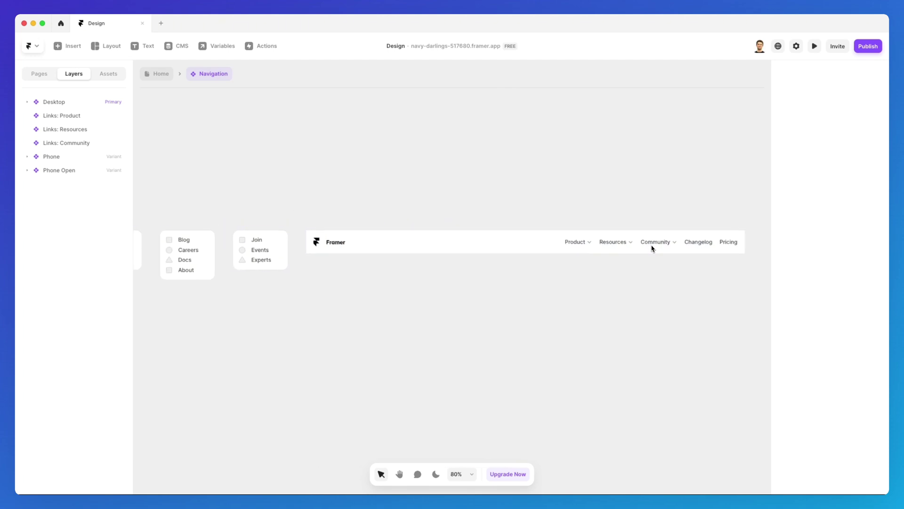
scroll(630, 253, "up", 1)
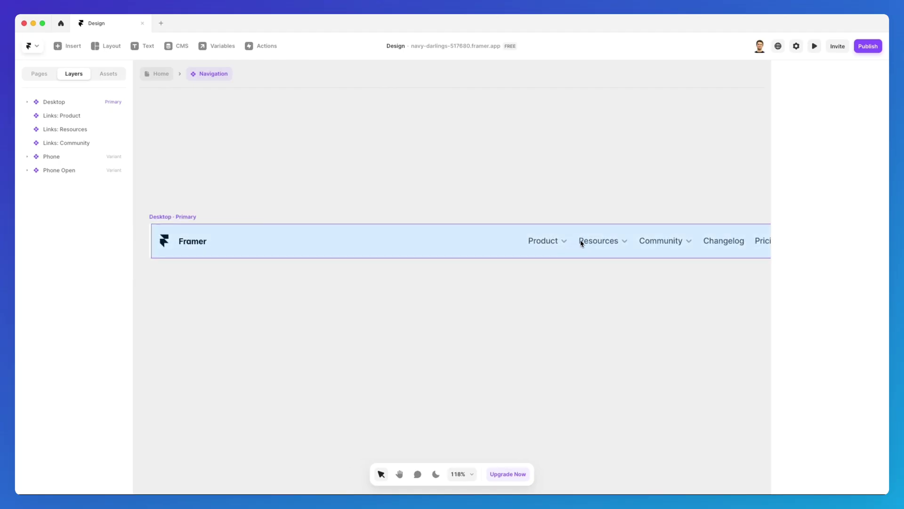
scroll(571, 247, "down", 5)
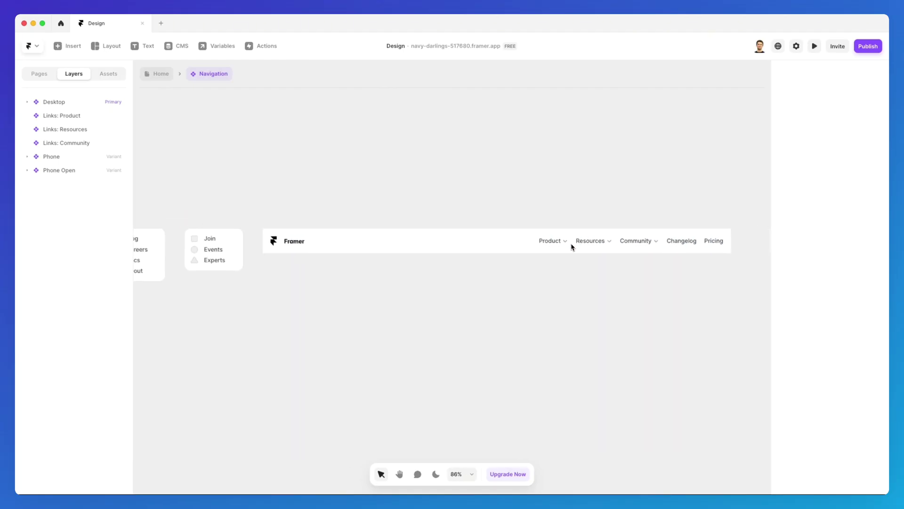
scroll(571, 246, "right", 5)
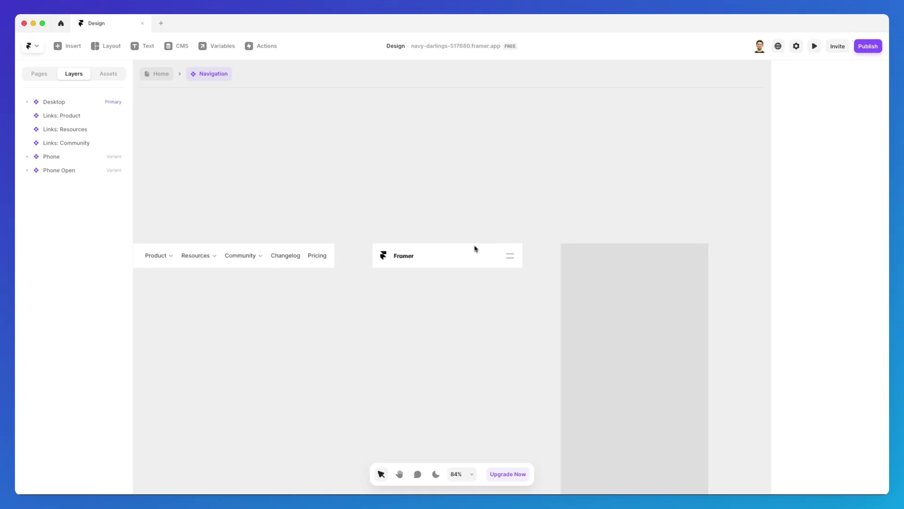
scroll(463, 255, "right", 5)
scroll(463, 255, "down", 5)
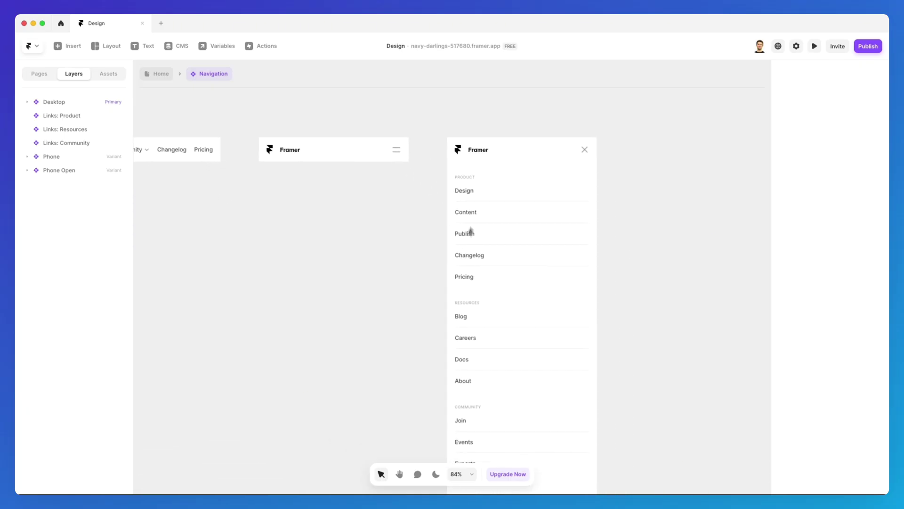
left_click(160, 76)
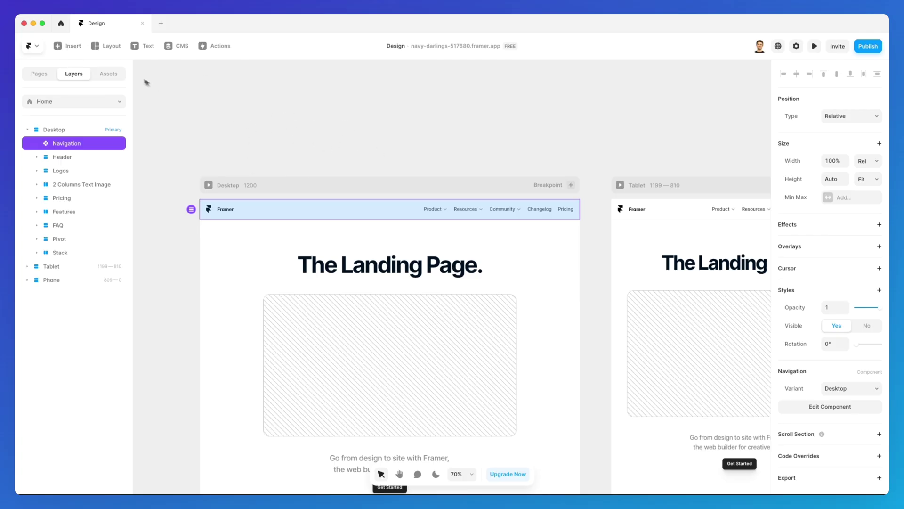
Browse the ready-made light and dark navigation bars available to insert.
left_click(75, 47)
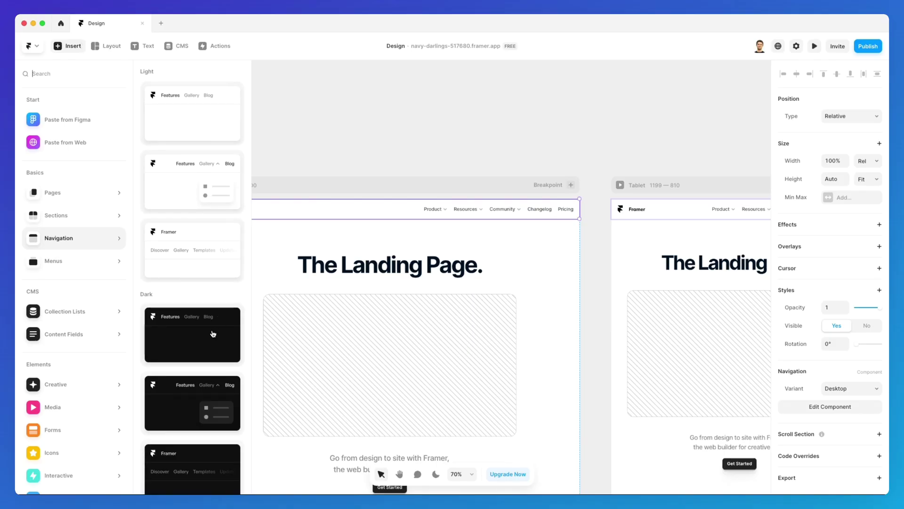
scroll(213, 317, "down", 1)
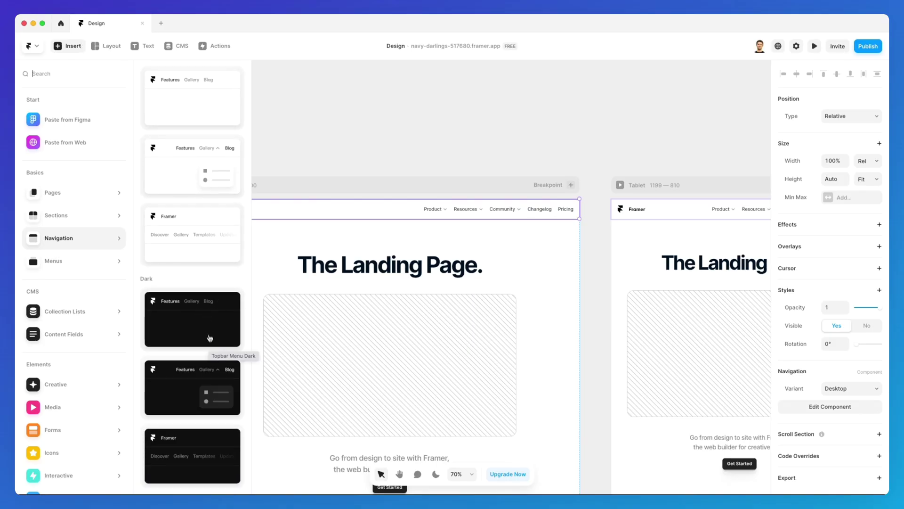
left_click_drag(208, 343, 83, 73)
Place the light Menu Icons menu on the empty canvas above the Desktop breakpoint, and delete it again.
left_click(67, 46)
mouse_move(101, 265)
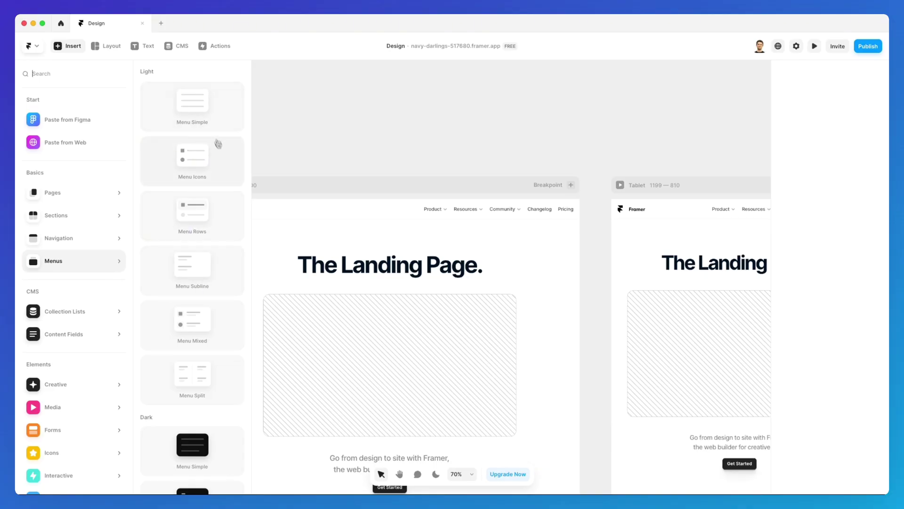
left_click_drag(214, 170, 415, 109)
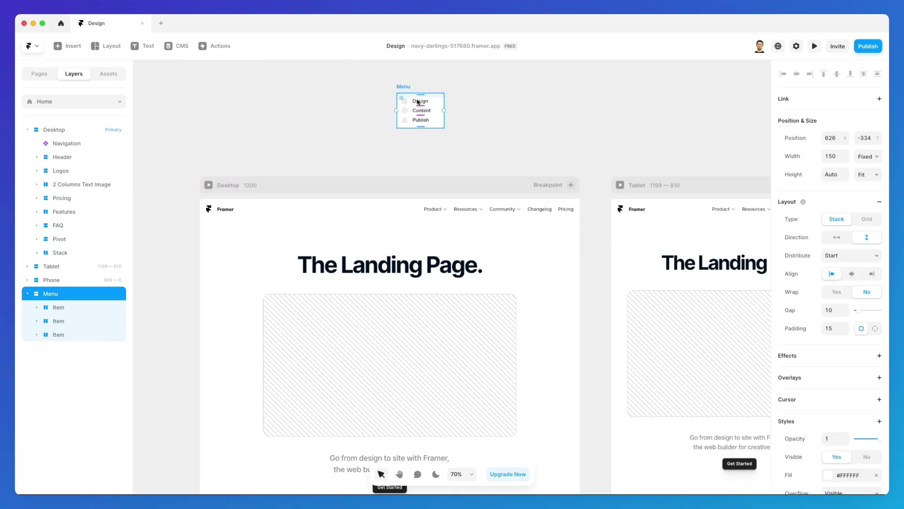
scroll(423, 100, "up", 3)
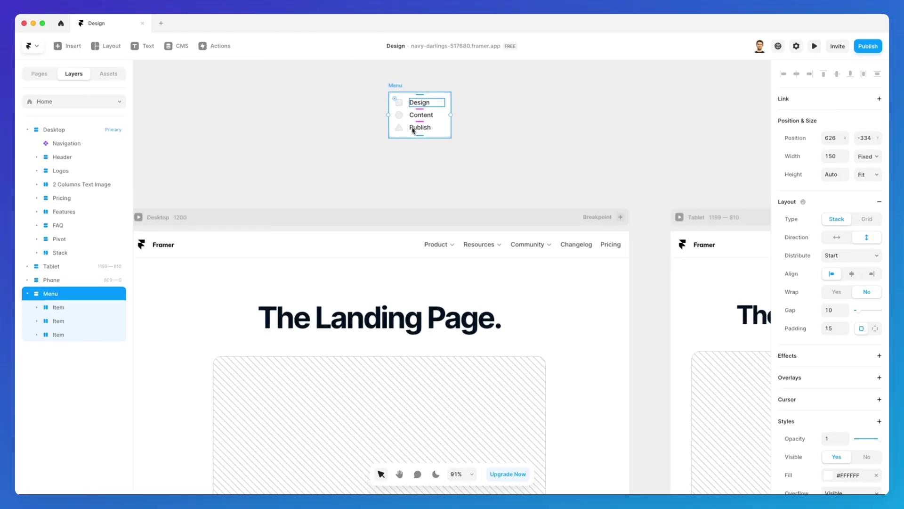
scroll(433, 108, "up", 3)
scroll(434, 108, "left", 2)
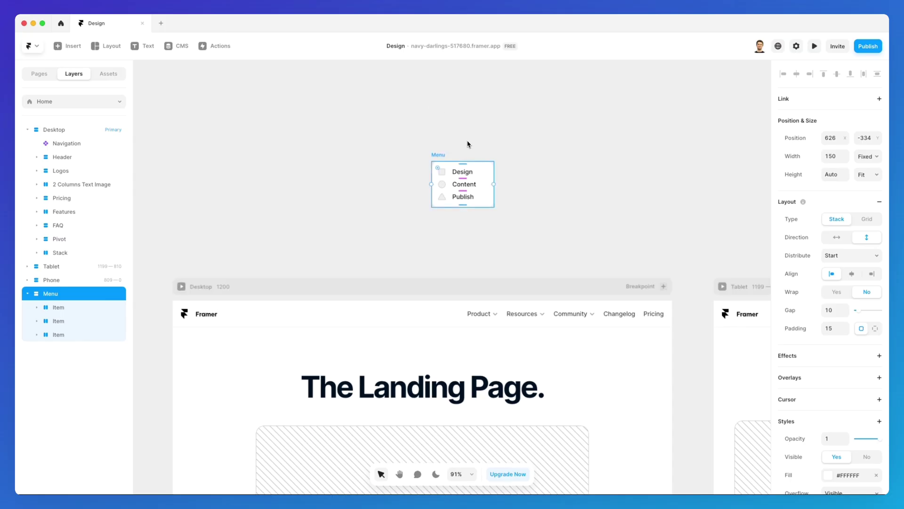
key("Delete")
Examine how the navigation bar and the page sections appear on the Desktop, Tablet and Phone breakpoints.
scroll(414, 170, "down", 5)
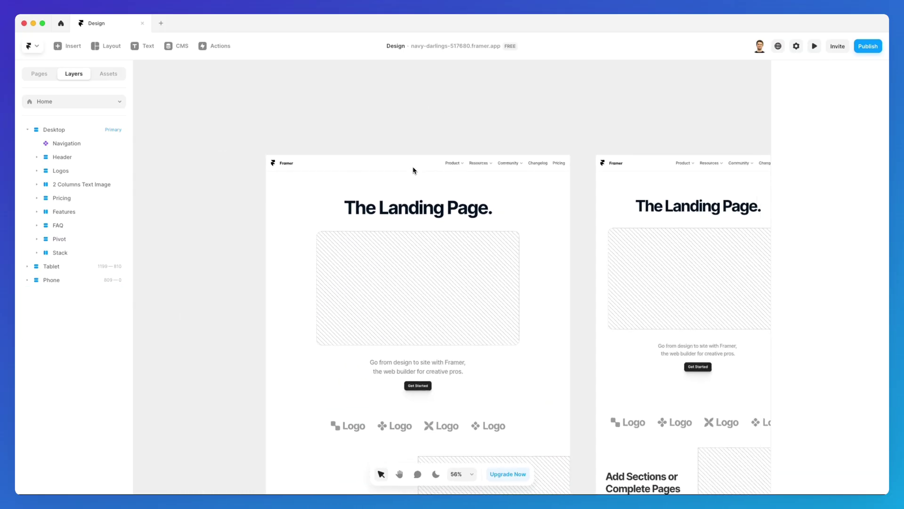
scroll(414, 169, "right", 5)
scroll(414, 170, "down", 2)
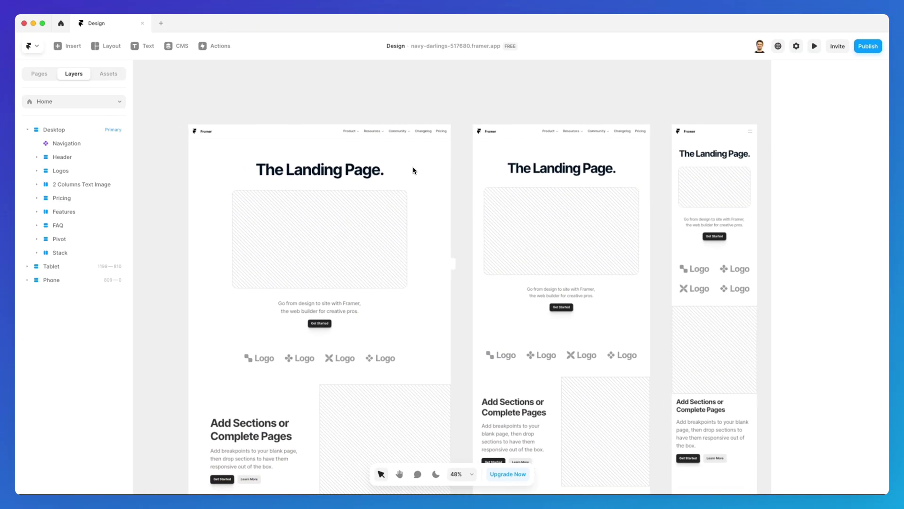
scroll(414, 171, "down", 2)
scroll(414, 169, "right", 1)
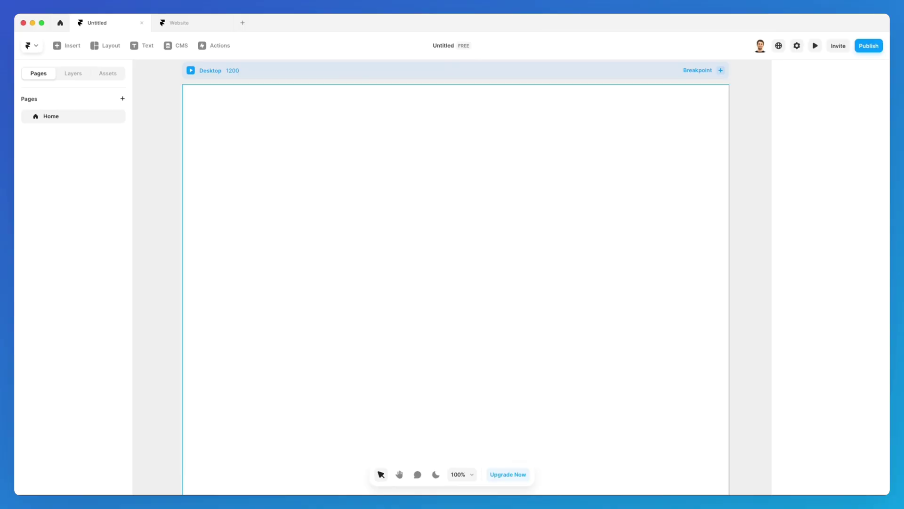
Draw an image frame about 737 by 553 px on the blank Desktop breakpoint of the Untitled project, and delete it.
left_click(152, 456)
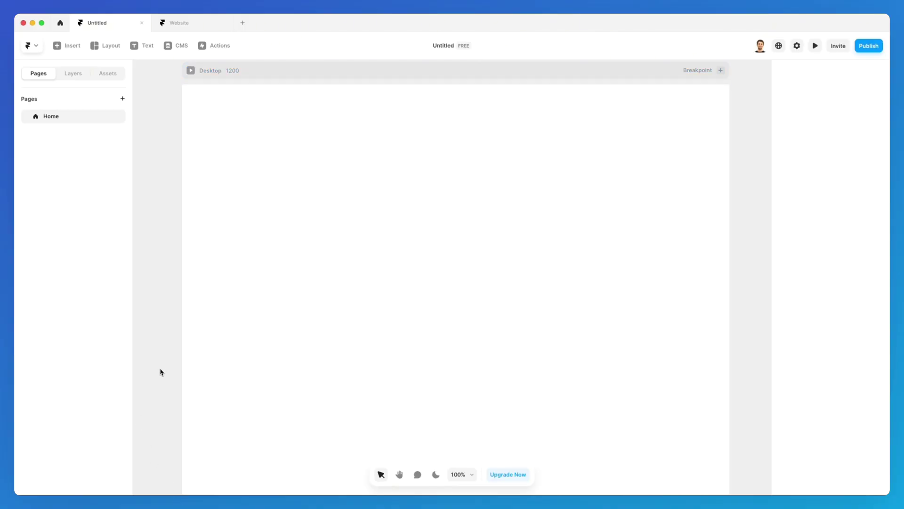
left_click(115, 47)
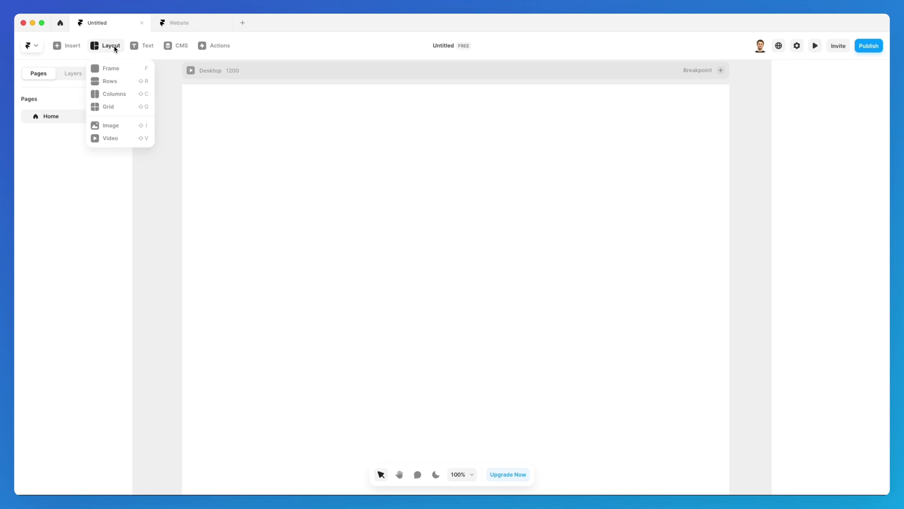
left_click(131, 127)
mouse_move(299, 139)
left_mouse_down()
mouse_move(523, 319)
mouse_move(634, 391)
left_mouse_up()
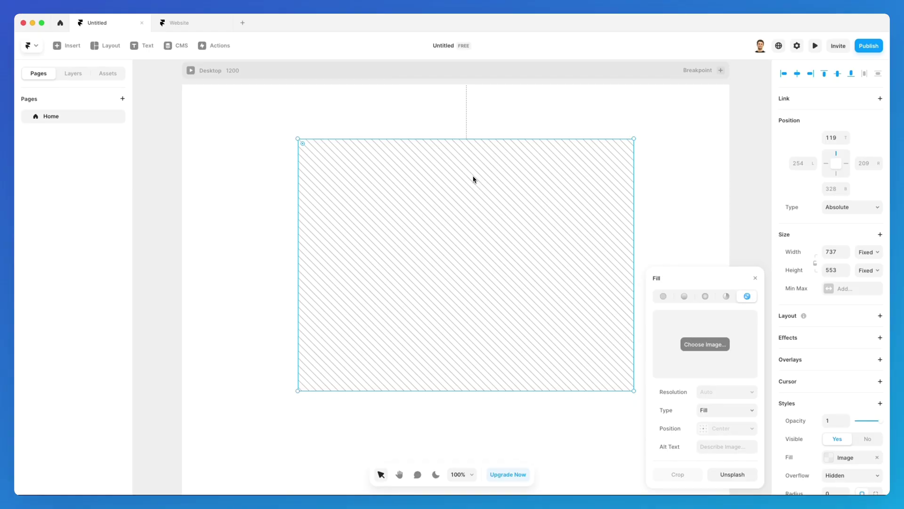
key("Delete")
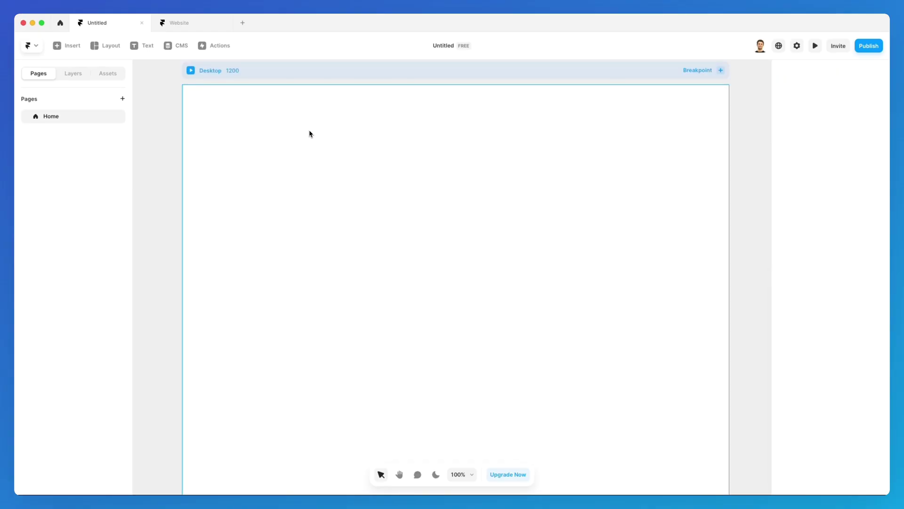
Draw a second image frame about 801 by 589 px on the blank Desktop breakpoint, and remove it from the page.
key("i")
mouse_move(277, 117)
left_mouse_down()
mouse_move(532, 313)
mouse_move(615, 390)
mouse_move(640, 385)
left_mouse_up()
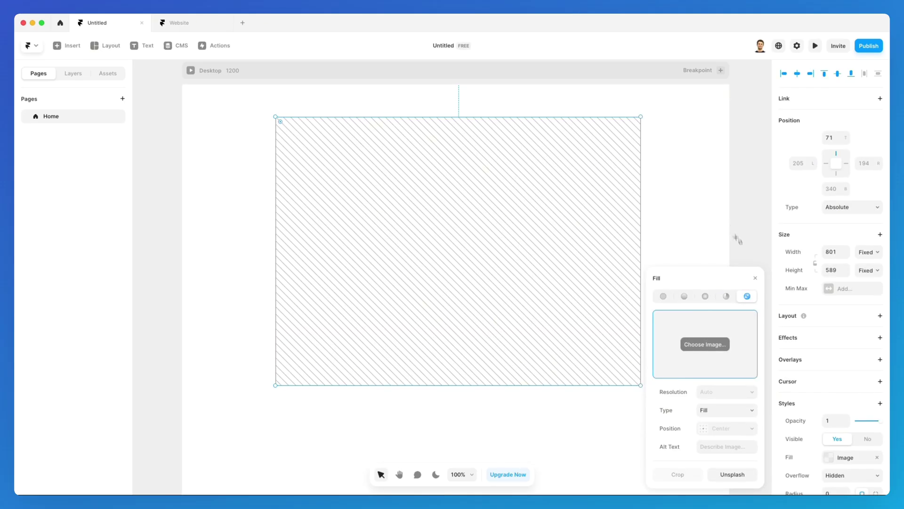
left_click(672, 230)
left_click(617, 234)
left_click(662, 221)
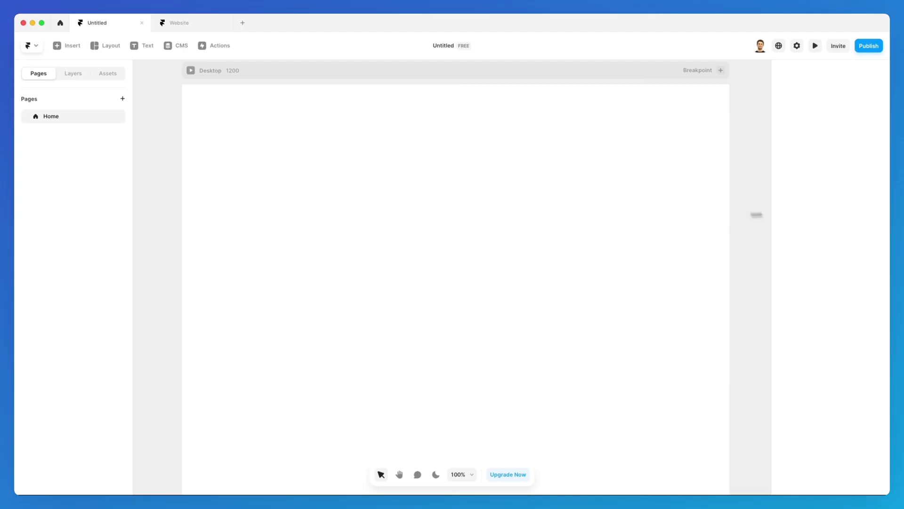
Place the picture CleanShot 2024-05-19 at 07.19.33.png from the computer's desktop onto the blank Desktop breakpoint.
left_click_drag(884, 211, 745, 215)
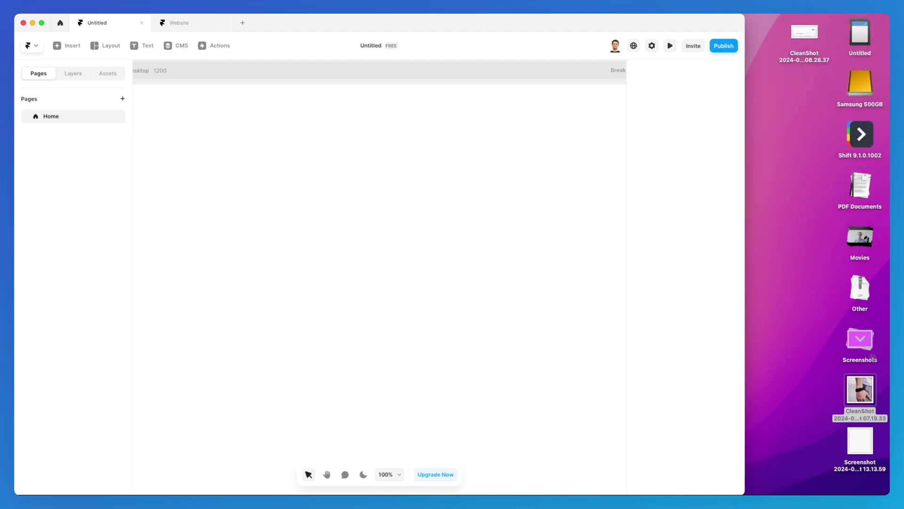
left_click_drag(866, 389, 389, 265)
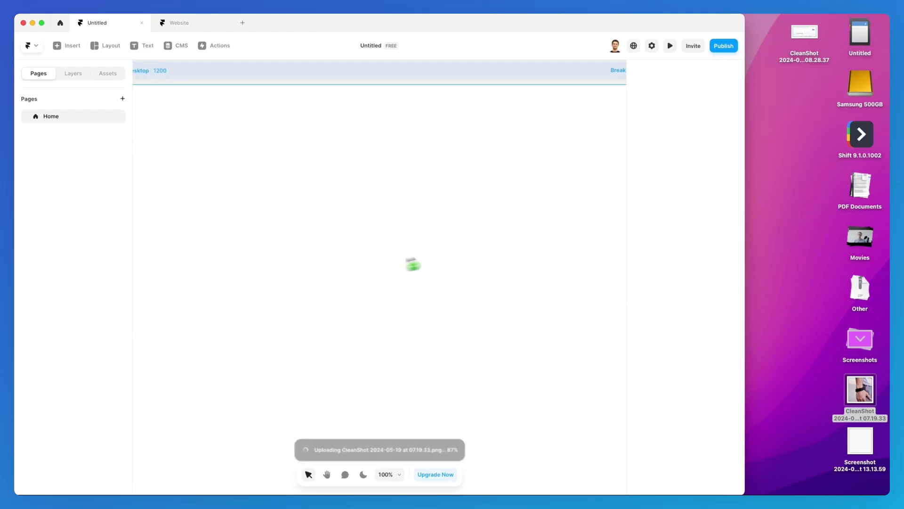
left_click_drag(745, 242, 895, 235)
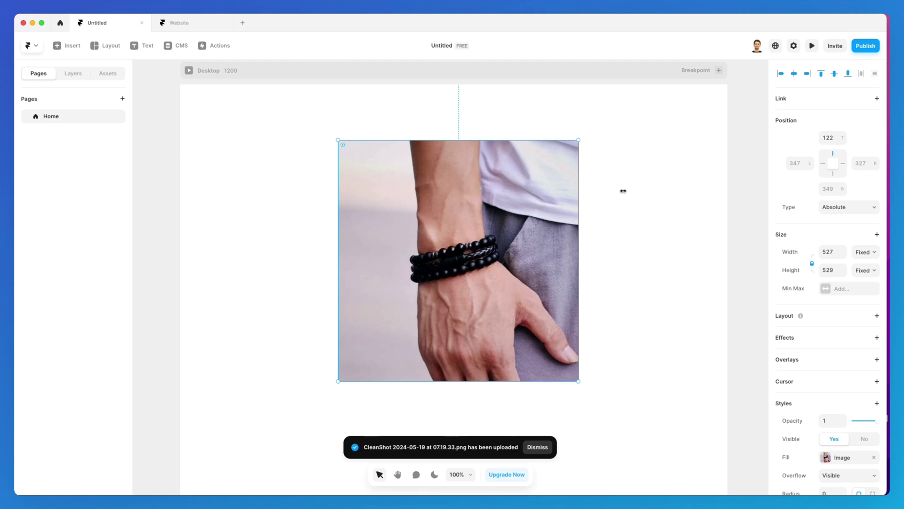
left_click(596, 197)
left_click(540, 225)
Open the placed picture's image fill settings, bring up the file chooser for a replacement image, and cancel it.
scroll(827, 455, "down", 5)
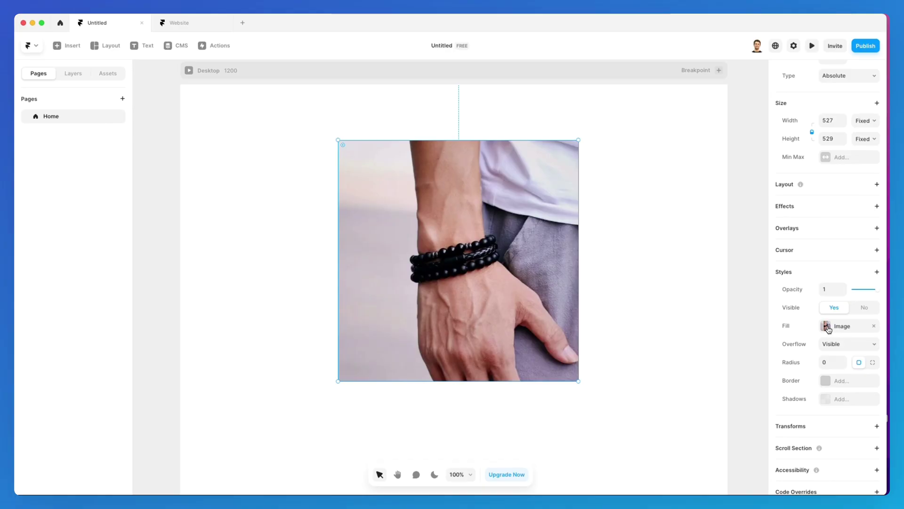
left_click(829, 330)
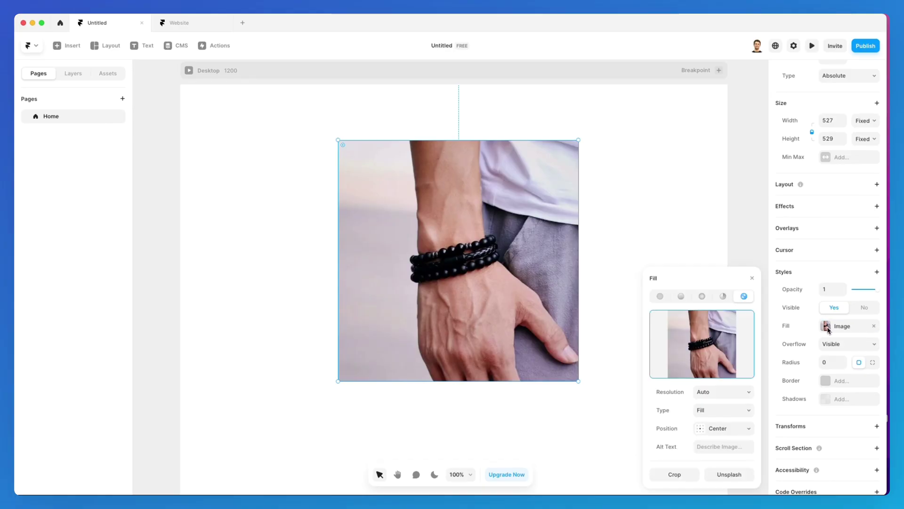
left_click_drag(718, 281, 674, 150)
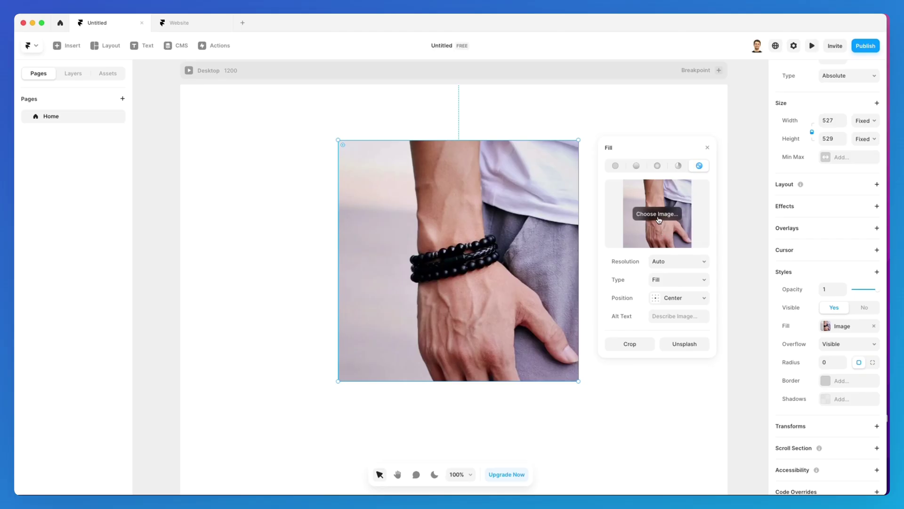
left_click(660, 215)
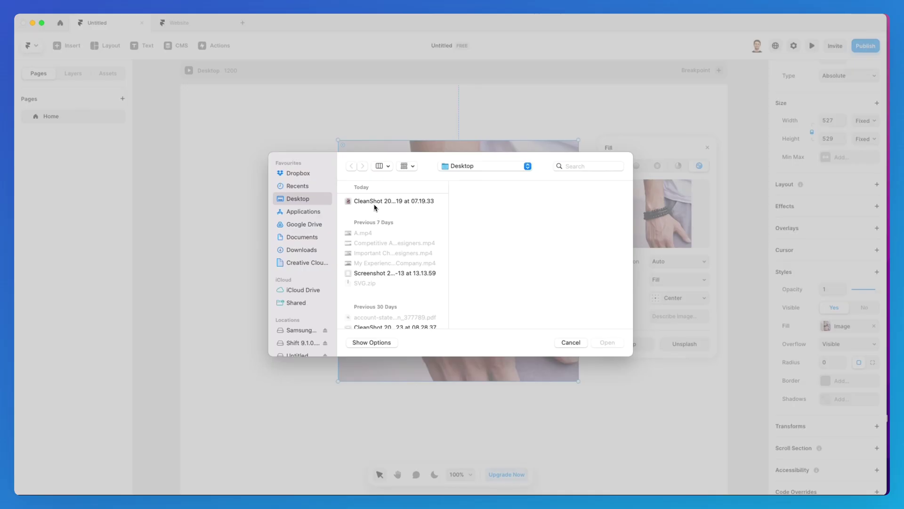
left_click(569, 342)
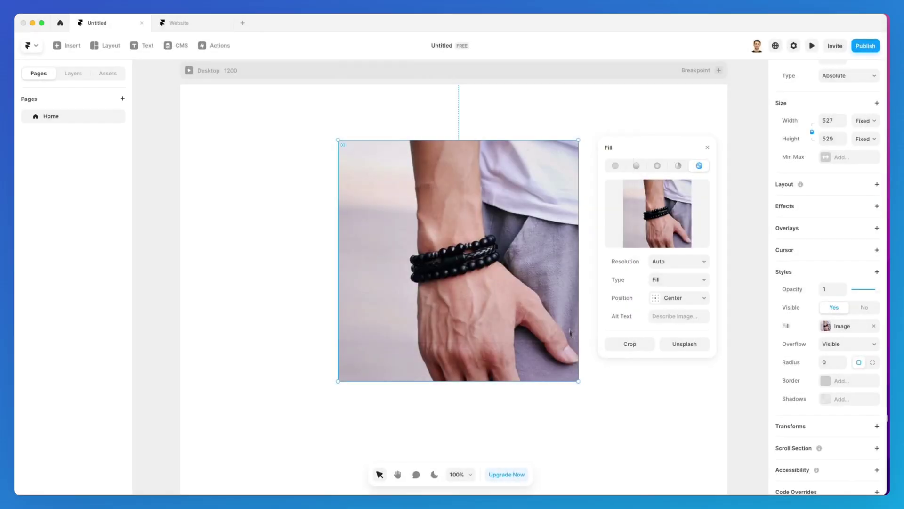
Set the picture's resolution to Small and check its sharpness up close on the canvas.
left_click(667, 262)
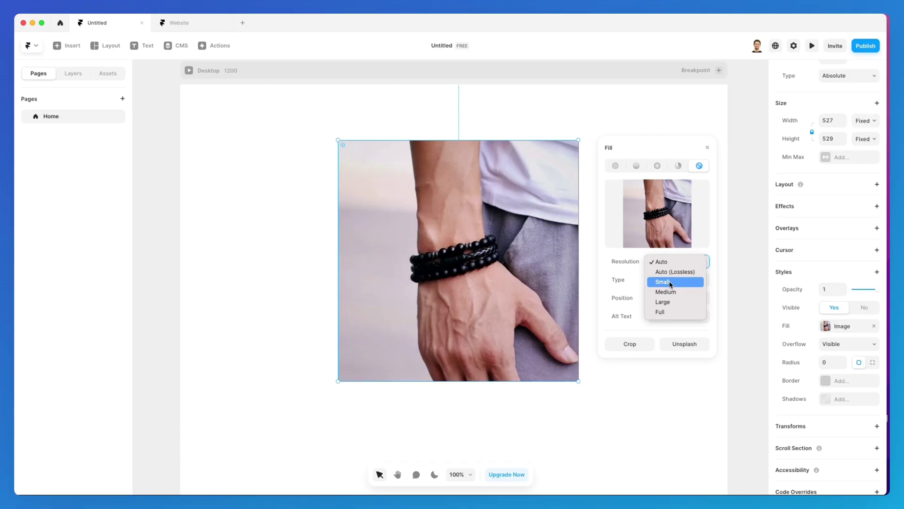
left_click(670, 285)
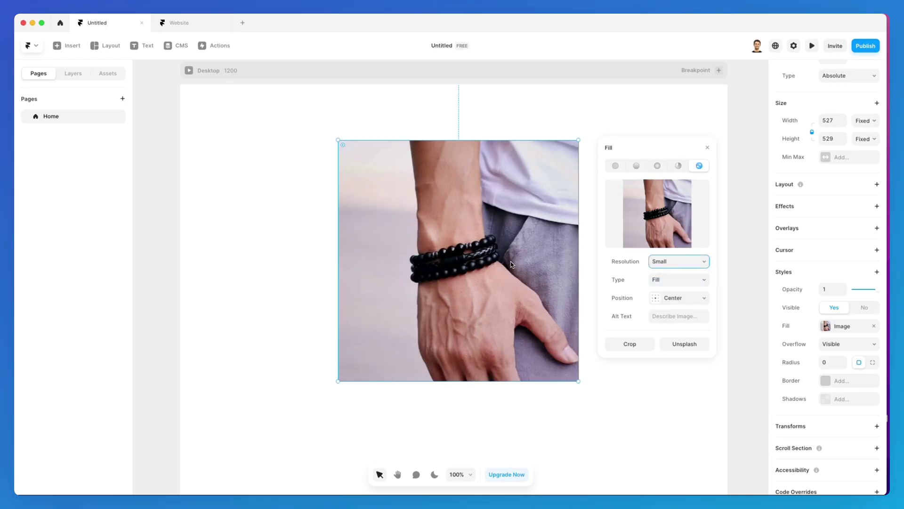
scroll(511, 263, "up", 5)
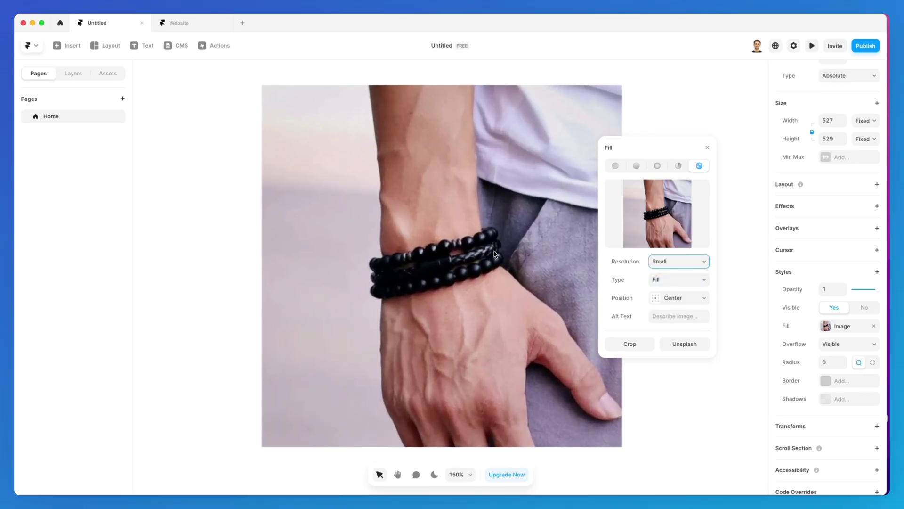
scroll(494, 251, "down", 4)
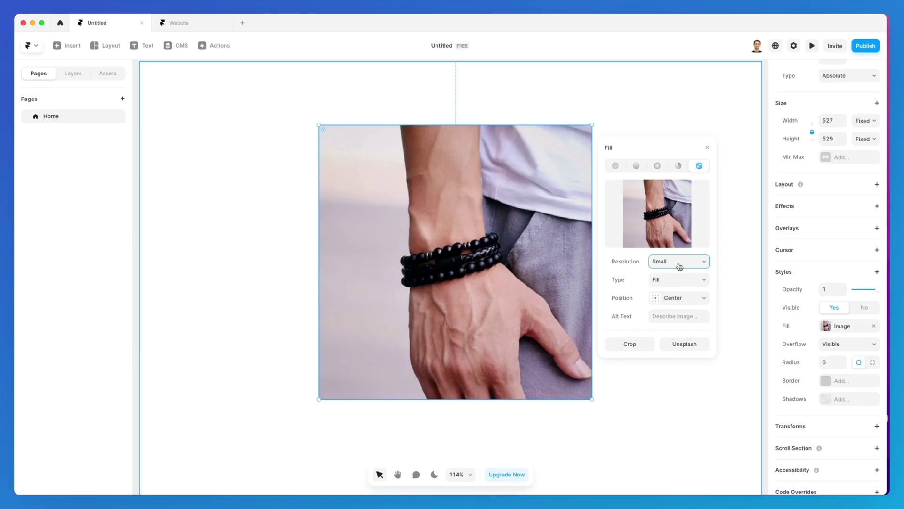
Try the Medium, Large and Full resolutions on the picture, and return the resolution to Auto.
left_click(679, 267)
left_click(679, 271)
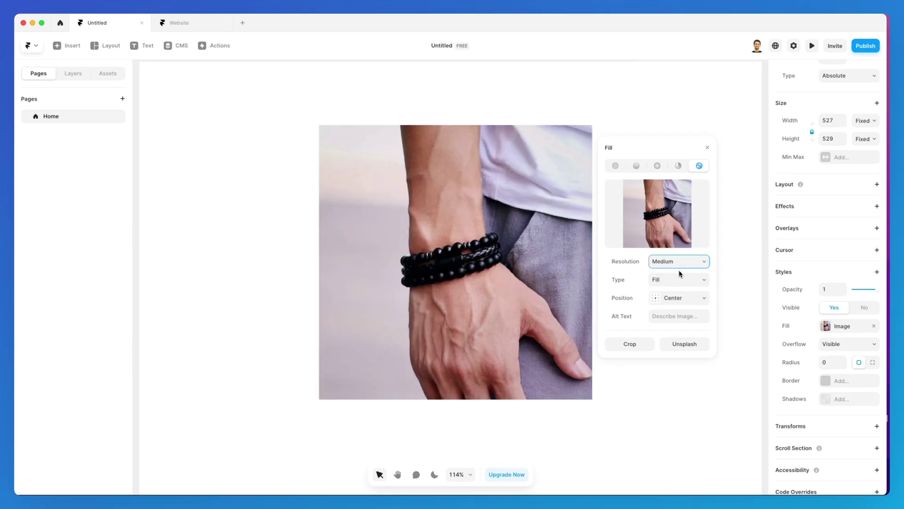
left_click(680, 266)
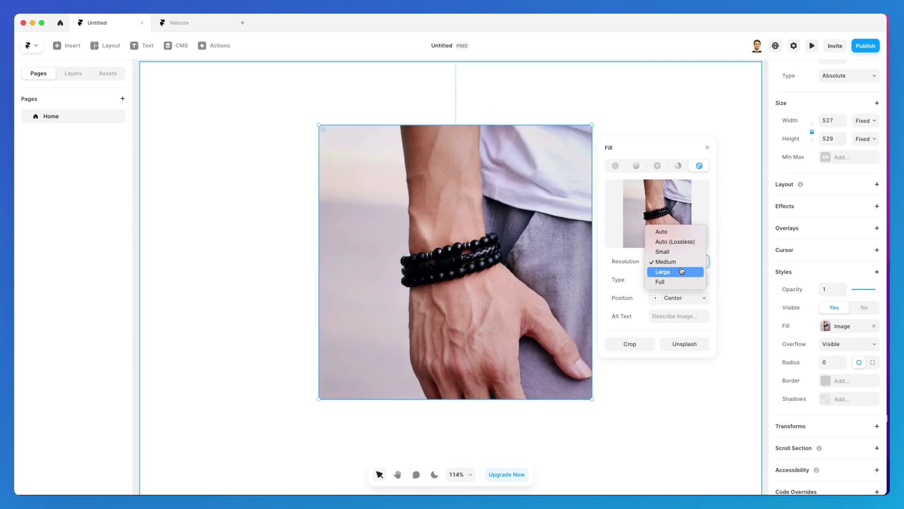
left_click(681, 271)
left_click(680, 267)
left_click(679, 270)
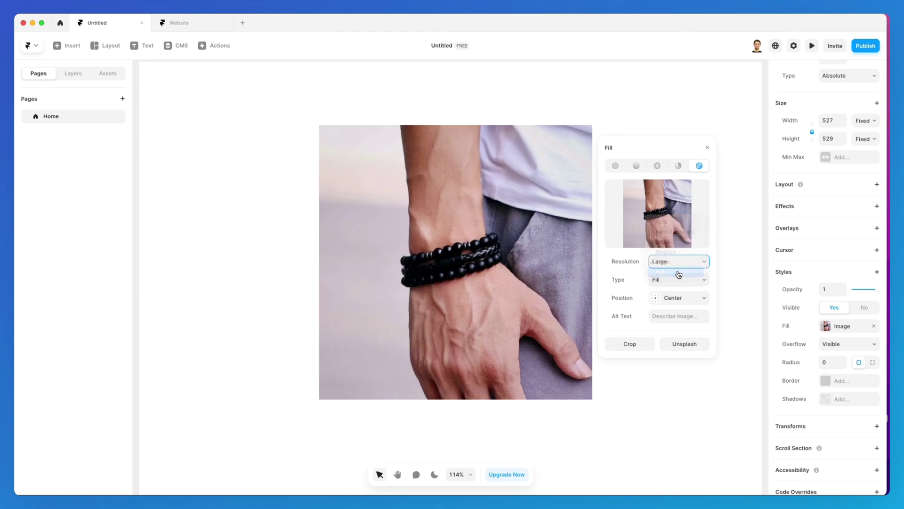
left_click(678, 267)
left_click(669, 212)
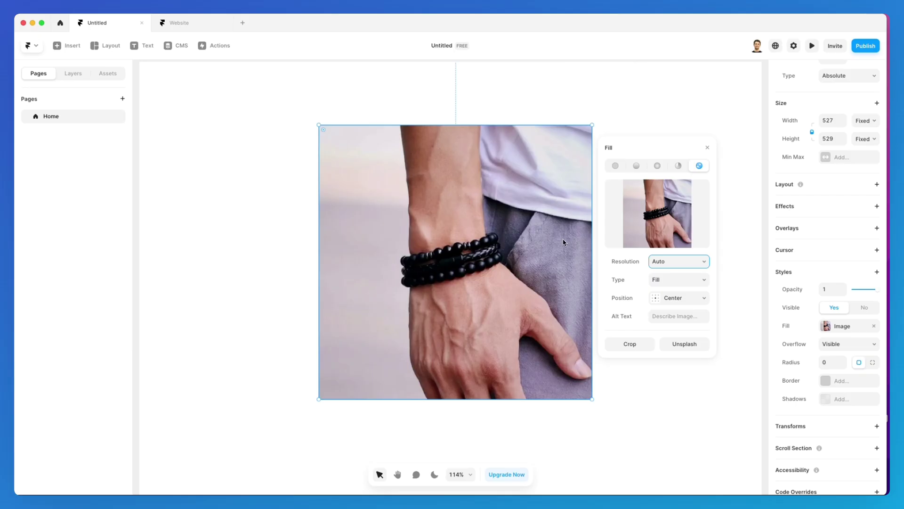
Delete the placed picture and draw an image frame about 792 by 378 px on the Desktop breakpoint.
key("Delete")
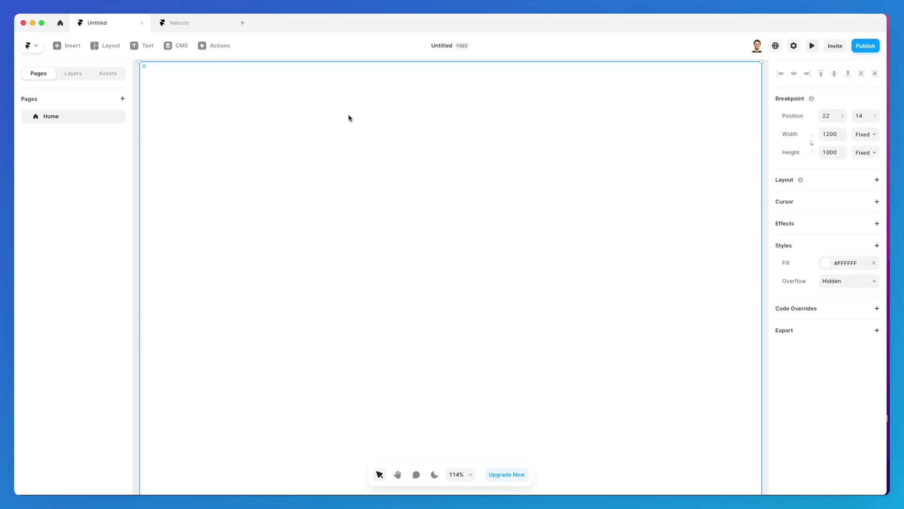
left_click(112, 48)
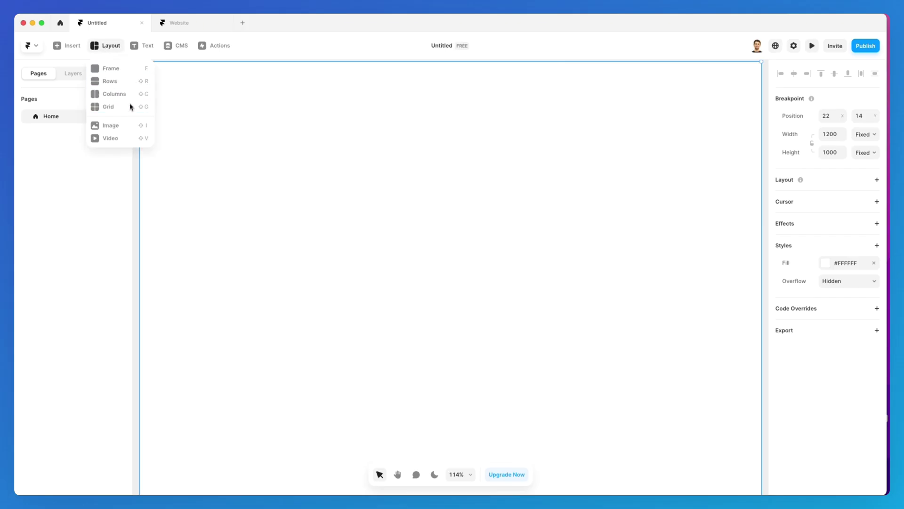
left_click(127, 124)
left_click_drag(239, 151, 650, 346)
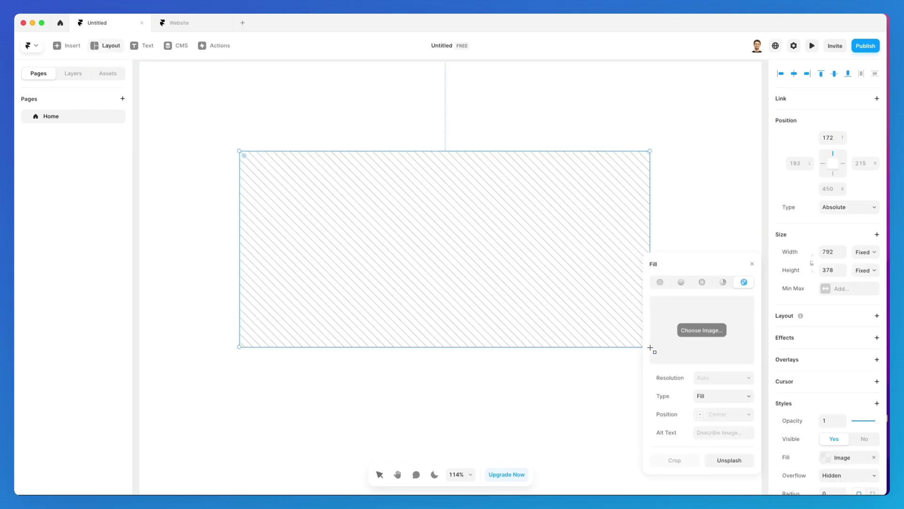
Fill the new image frame with the file CleanShot 2024-05-19 at 07.19.33.png from the Desktop folder.
left_click(707, 335)
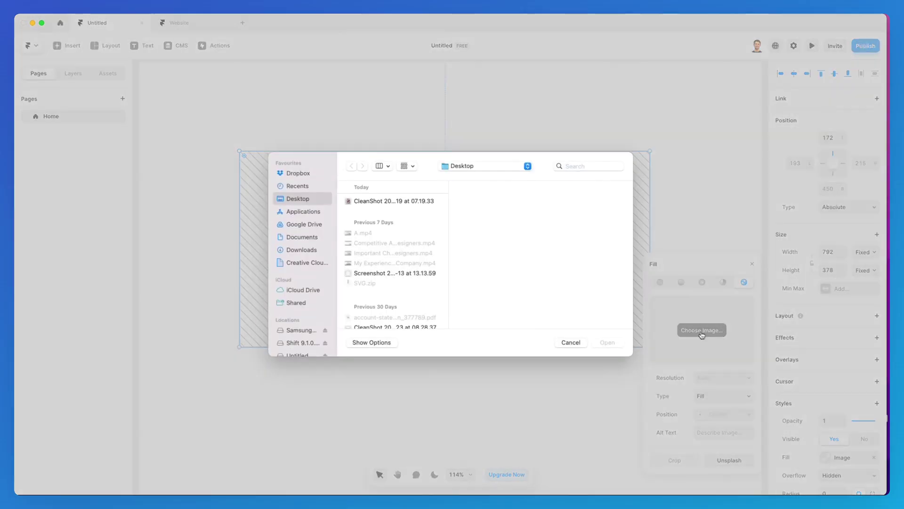
left_click(425, 203)
double_click(425, 203)
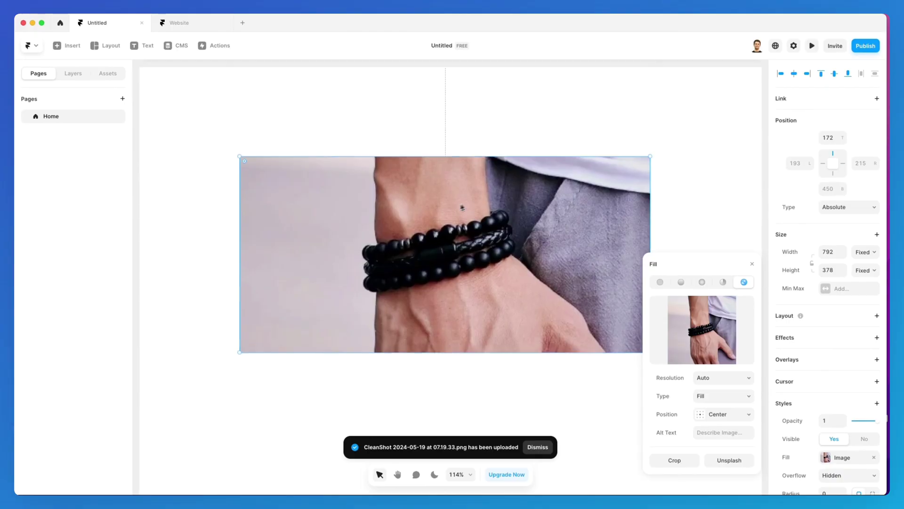
Keep the image type at Fill and enlarge the picture's frame to about 792 by 466 px.
left_click_drag(702, 270, 702, 134)
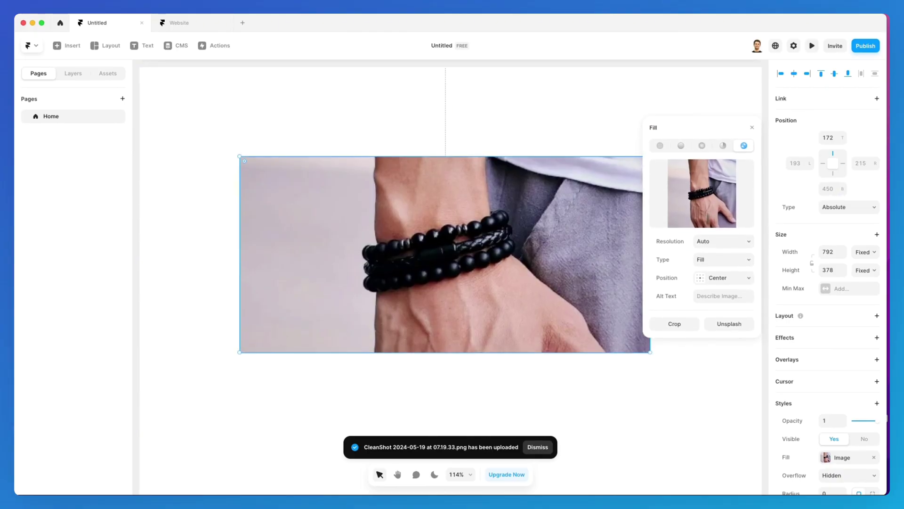
left_click(701, 260)
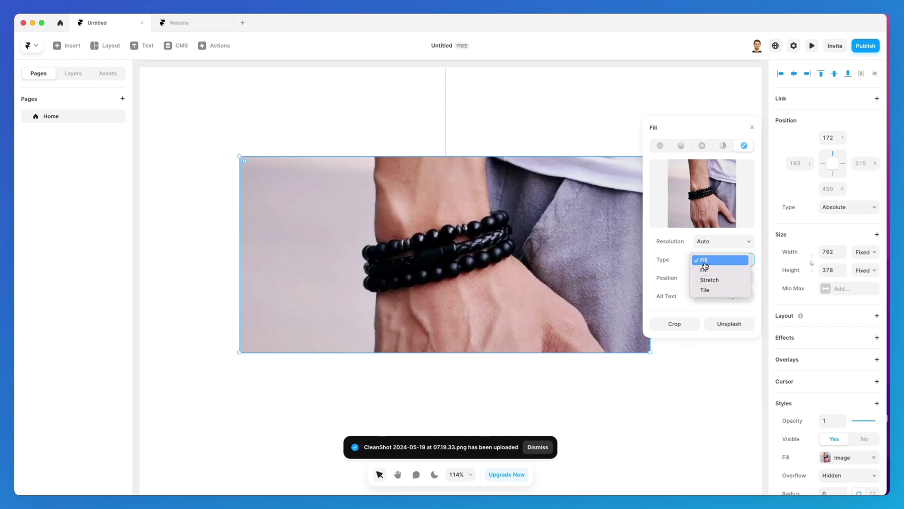
left_click(704, 263)
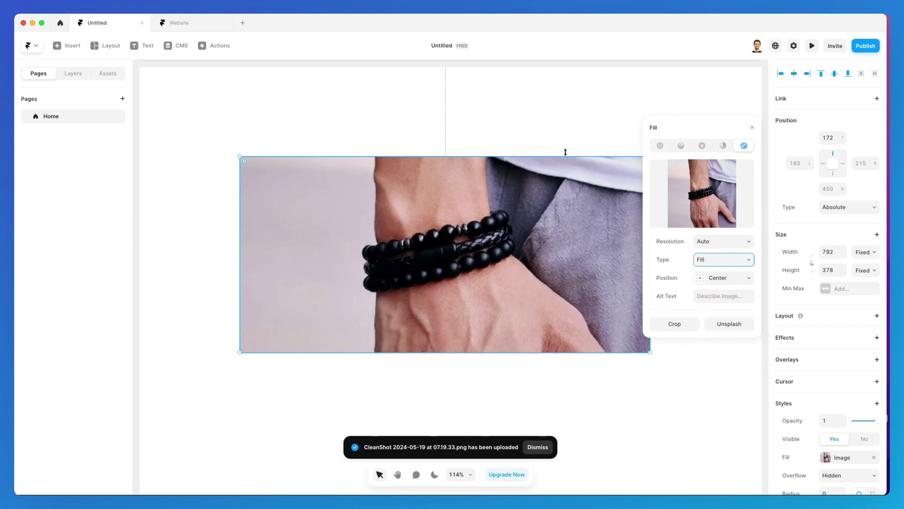
left_click_drag(566, 152, 557, 135)
Set the image type to Fit and shrink the frame around the picture to about 462 by 462 px.
left_click(704, 259)
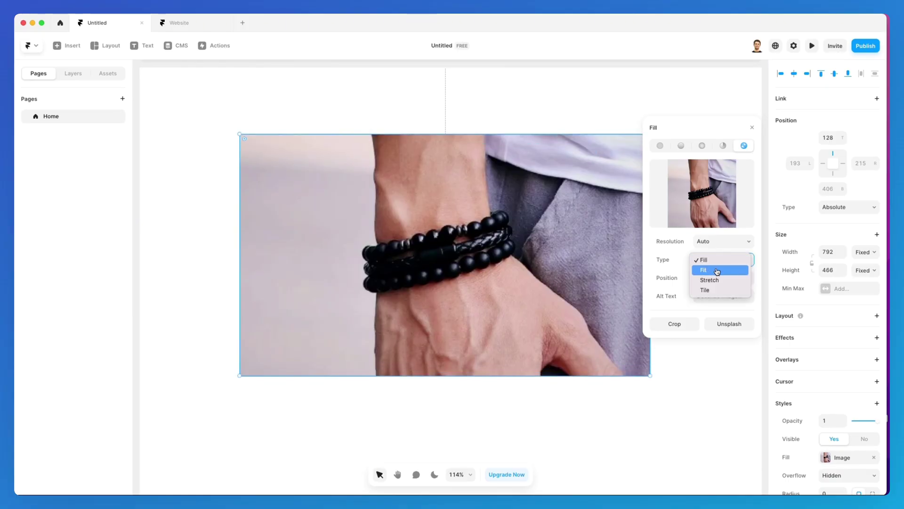
left_click(716, 270)
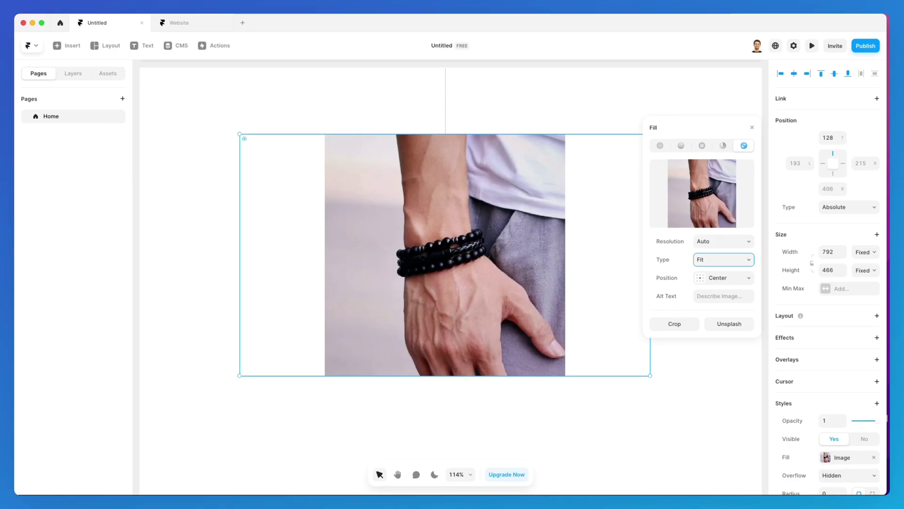
left_click(247, 133)
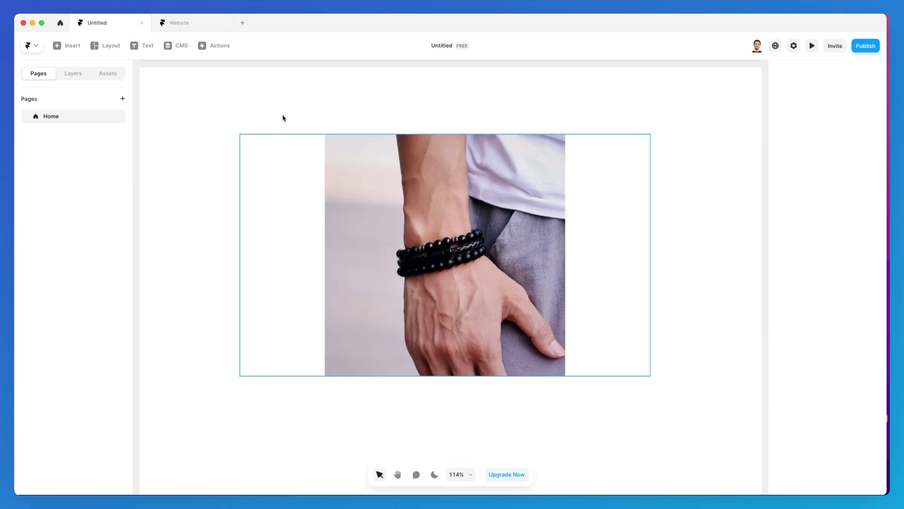
left_click(312, 173)
left_click_drag(239, 132, 324, 134)
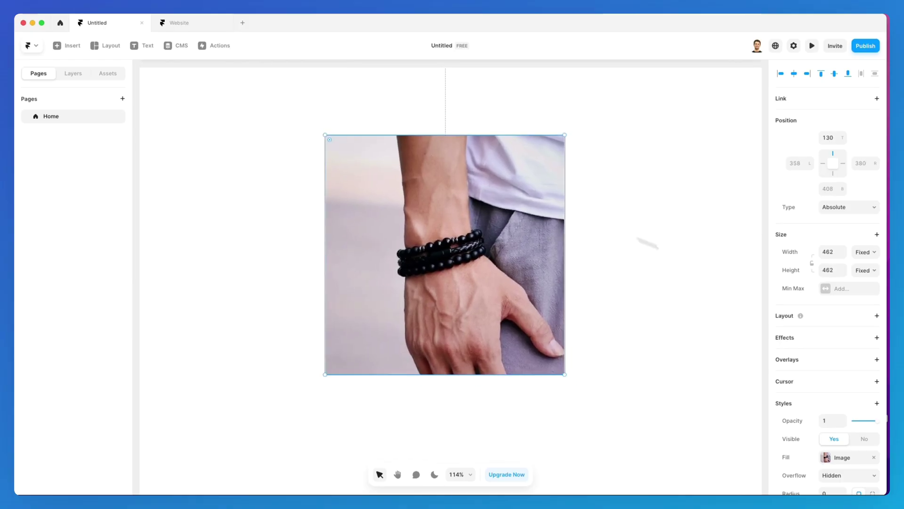
Keep the picture's image type at Fit and set its position within the frame to Left.
left_click(826, 457)
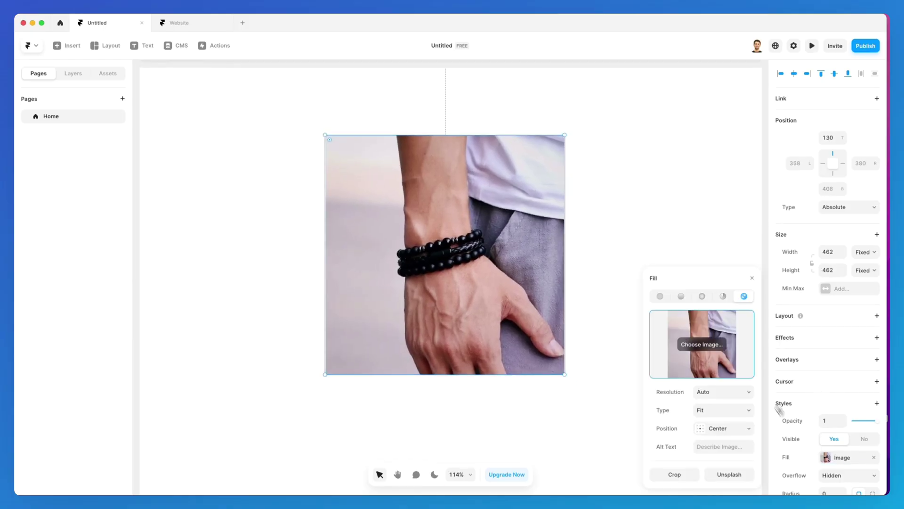
left_click_drag(711, 279, 700, 134)
left_click(716, 266)
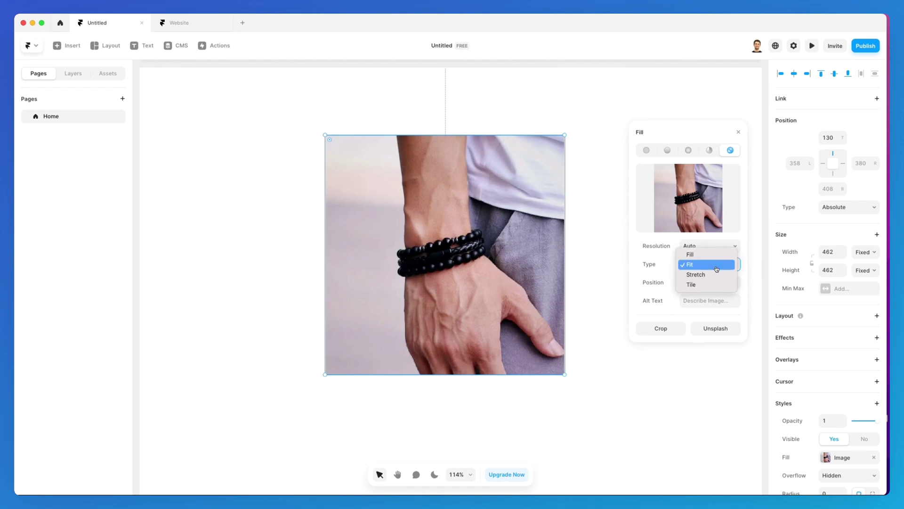
left_click(716, 267)
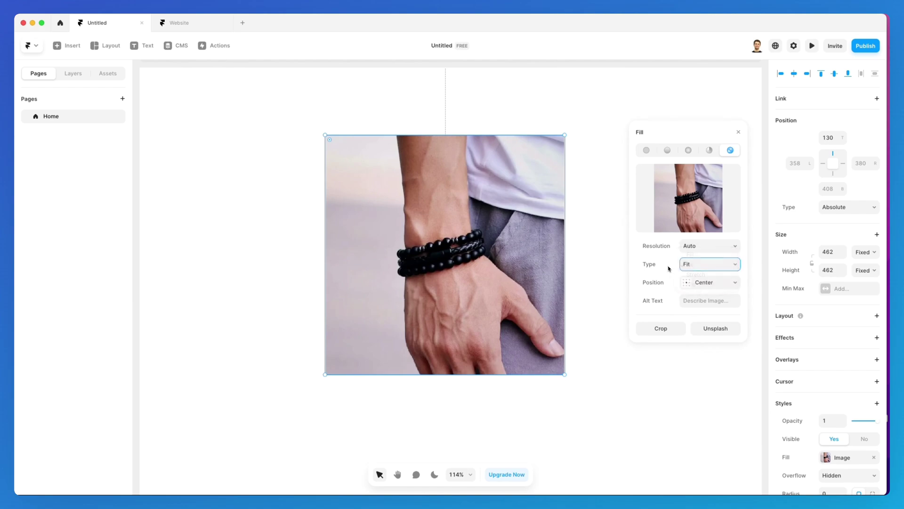
left_click(684, 287)
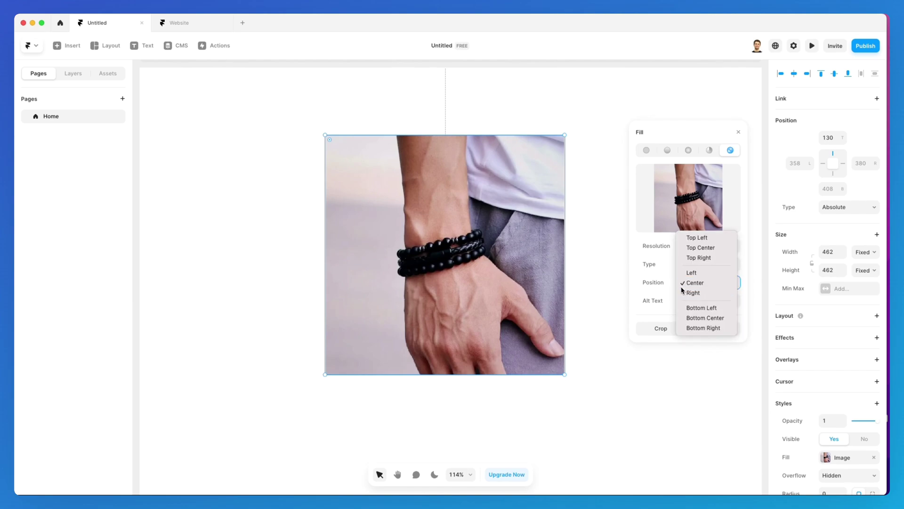
left_click(689, 285)
left_click(689, 285)
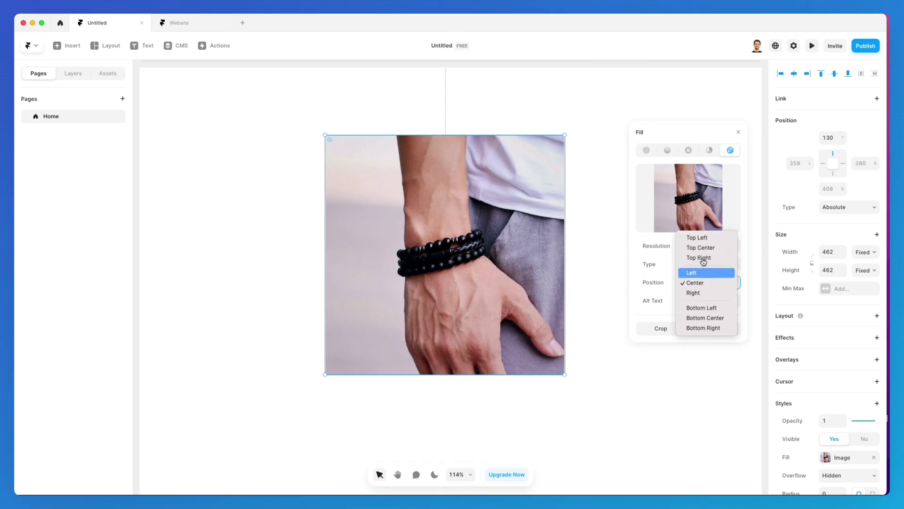
left_click(691, 270)
Widen the picture's frame on both sides to about 876 by 462 px.
left_click(567, 162)
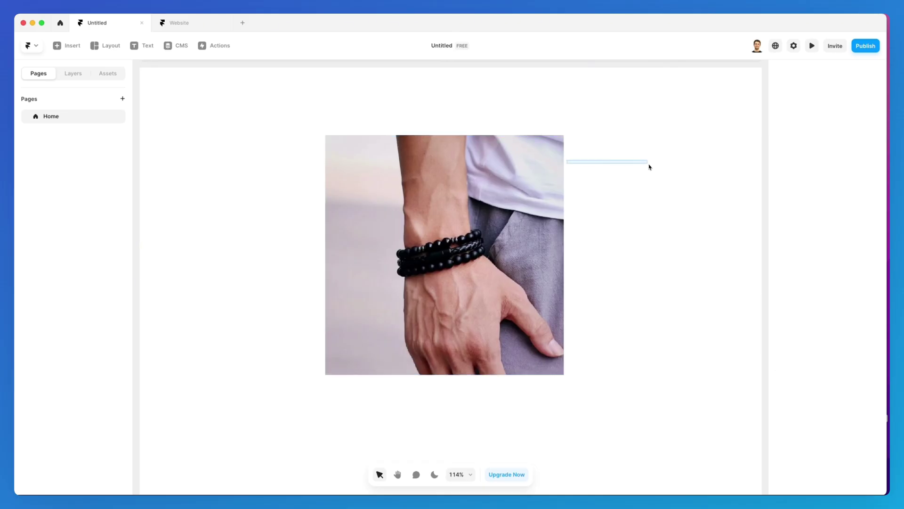
left_click_drag(568, 166, 672, 171)
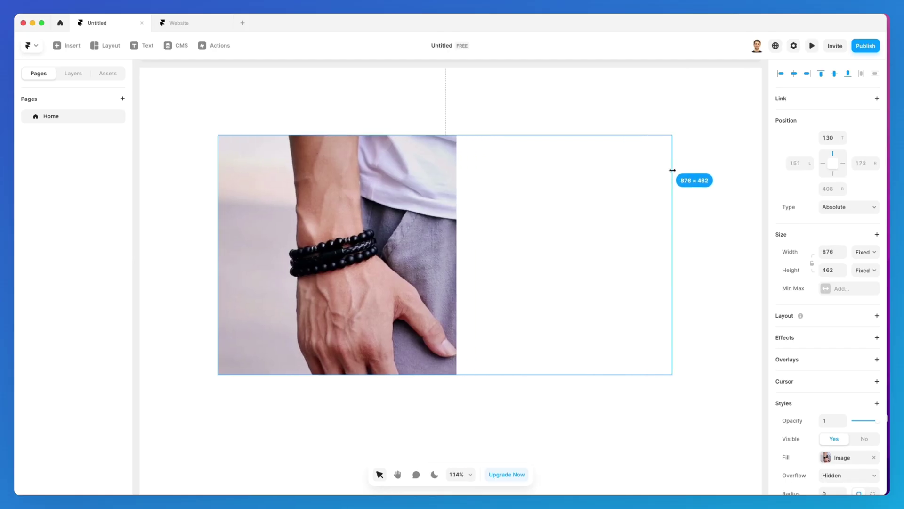
Set the fitted picture's position within its frame to Center.
left_click(829, 459)
left_click(723, 429)
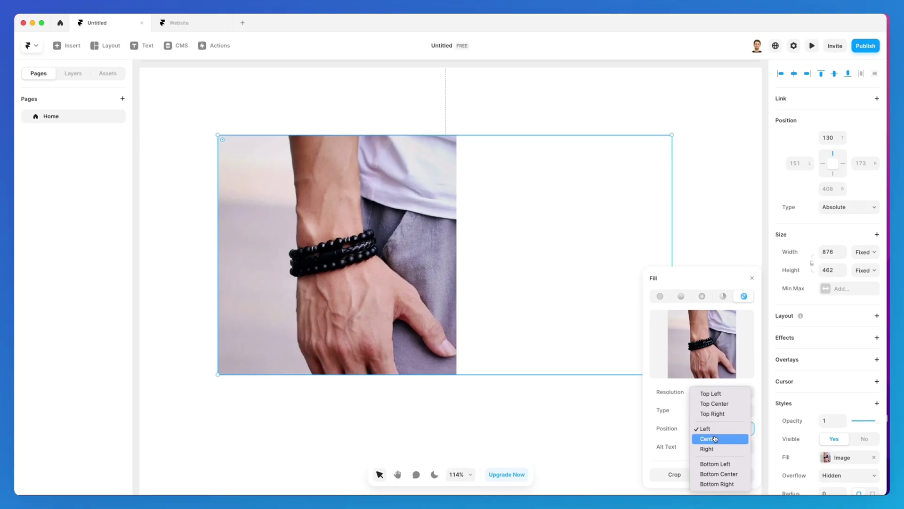
left_click(715, 439)
Try the Right position for the fitted picture and reduce its frame's height to about 394 px.
left_click(723, 428)
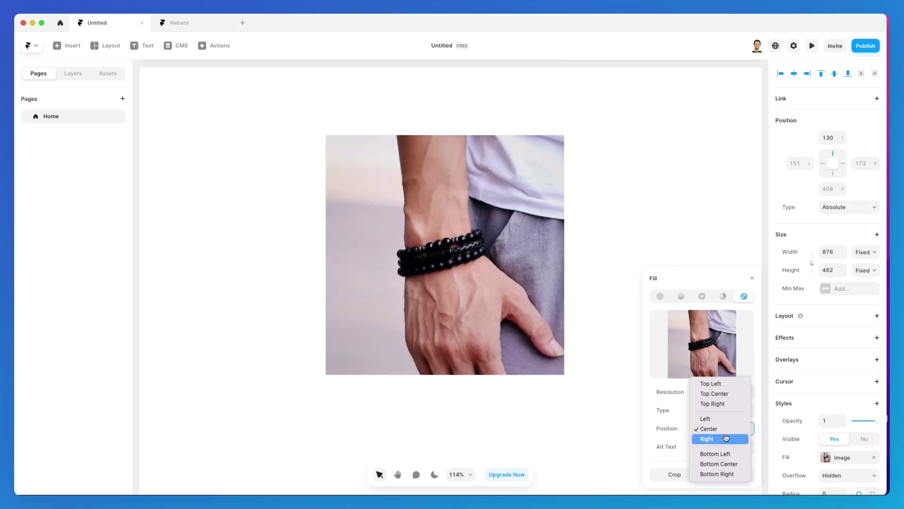
left_click(729, 437)
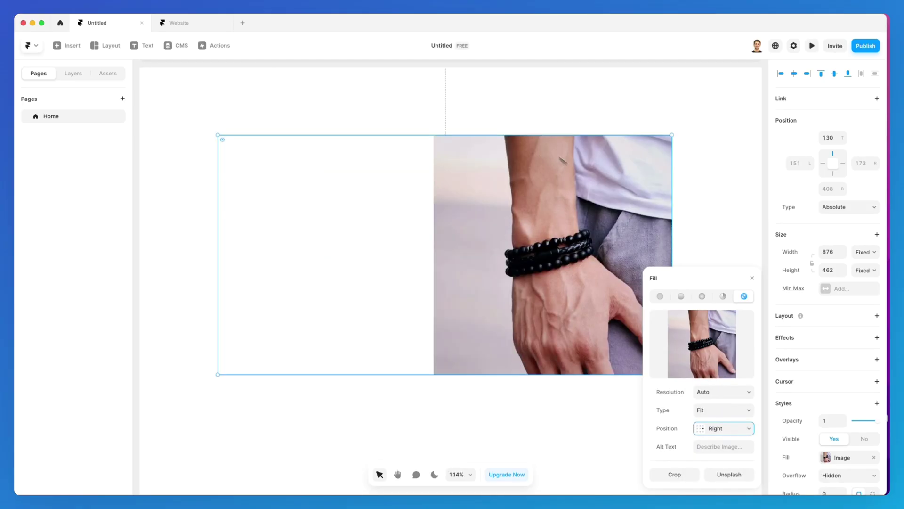
left_click_drag(519, 135, 534, 153)
left_click(707, 428)
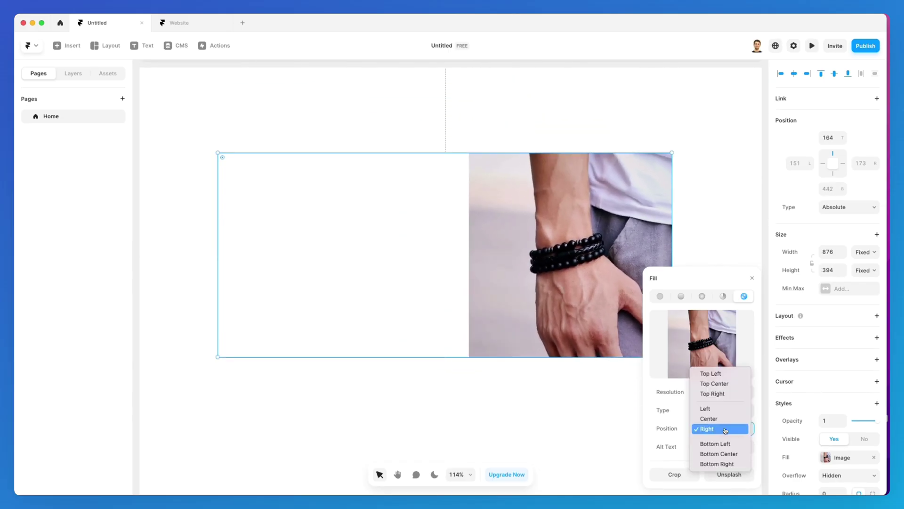
left_click(662, 397)
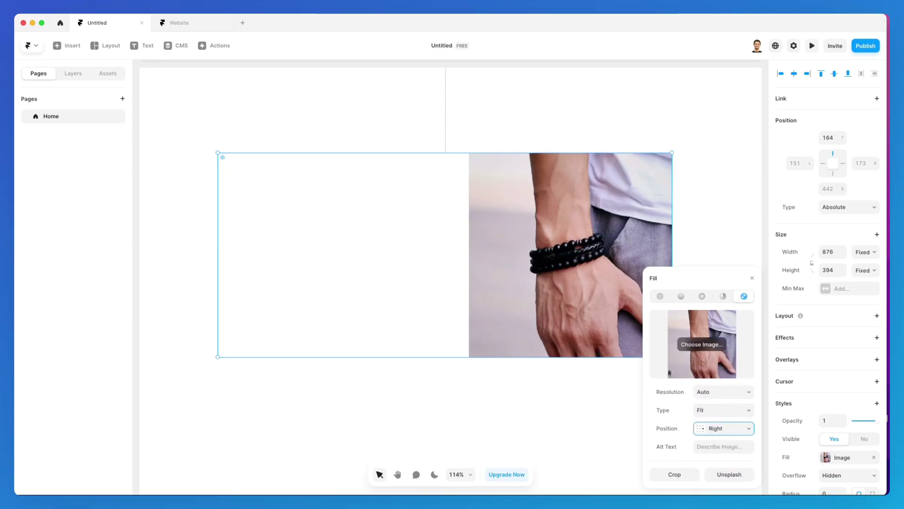
Move the Fill settings clear of the picture, set the image type to Stretch and resize the frame to about 746 by 550 px.
left_click_drag(700, 277, 659, 161)
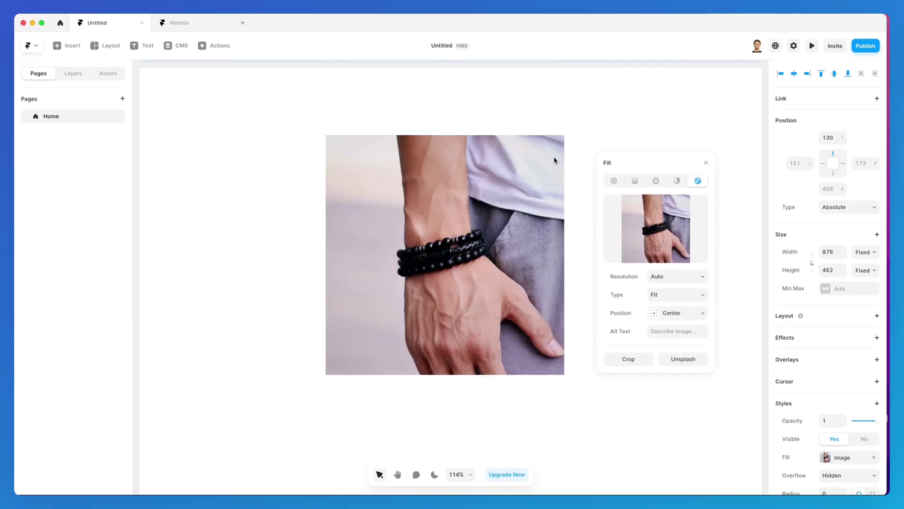
left_click(669, 294)
left_click(675, 305)
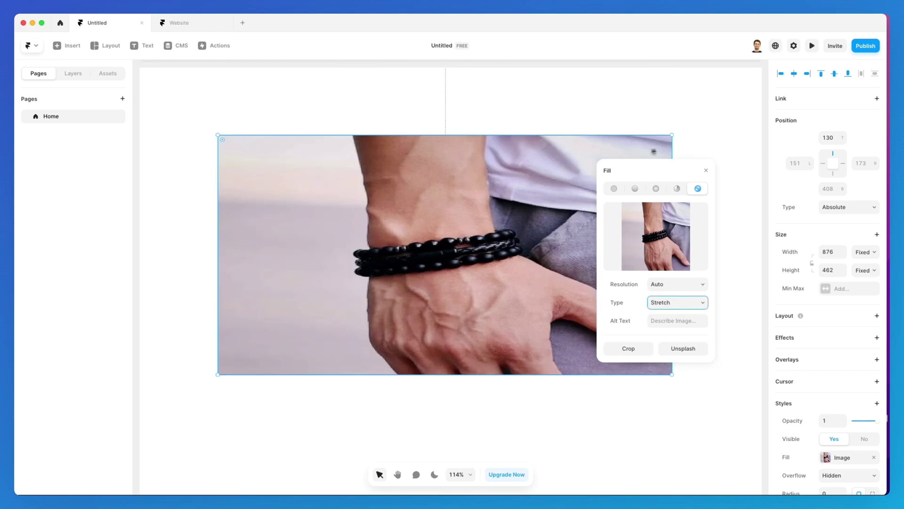
left_click_drag(672, 136, 638, 113)
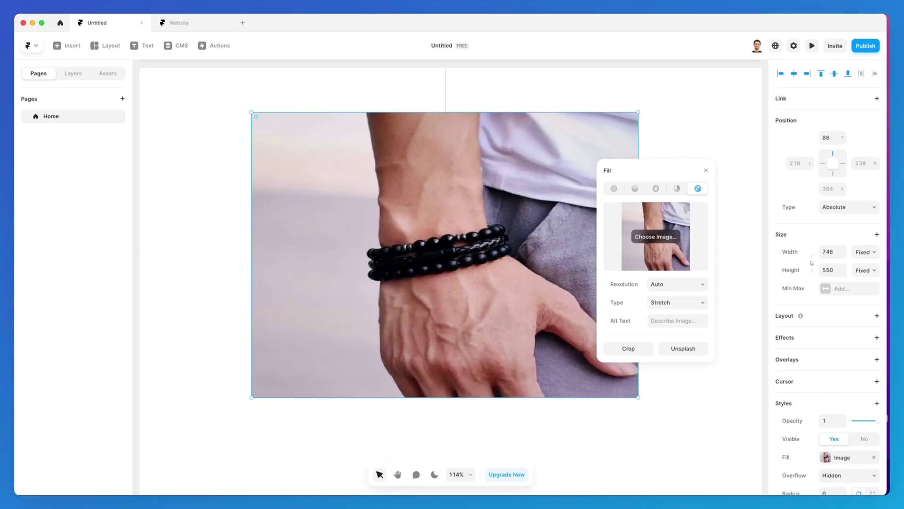
Set the picture's image type to Tile and reduce the tile scale to 67%.
left_click(695, 303)
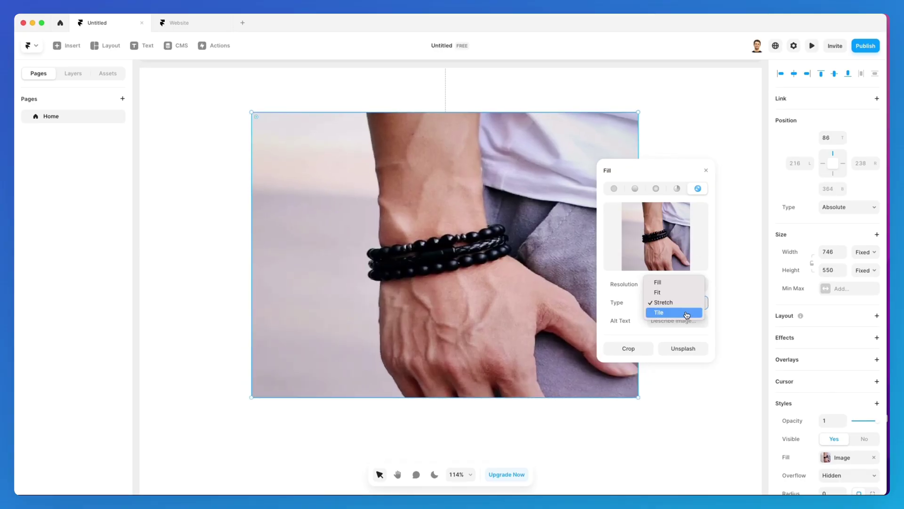
left_click(684, 314)
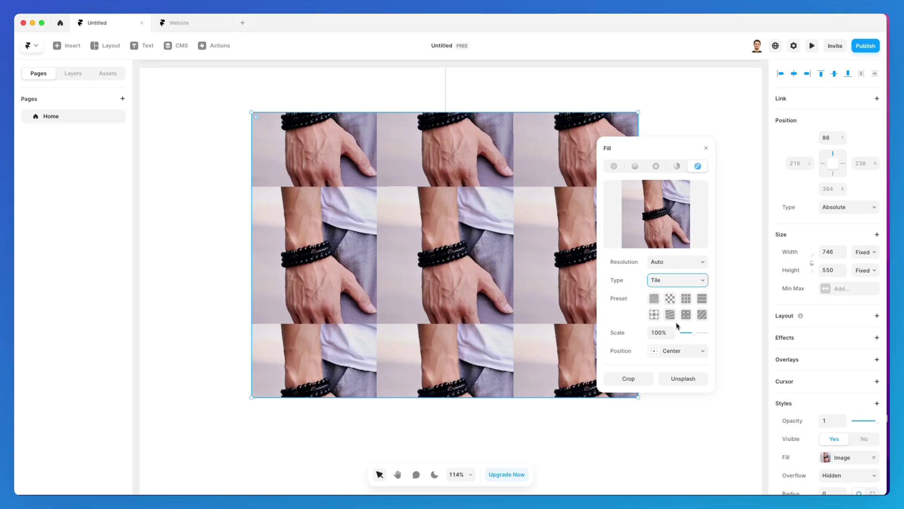
mouse_move(687, 338)
left_mouse_down()
mouse_move(680, 333)
mouse_move(700, 335)
mouse_move(683, 336)
mouse_move(690, 335)
left_mouse_up()
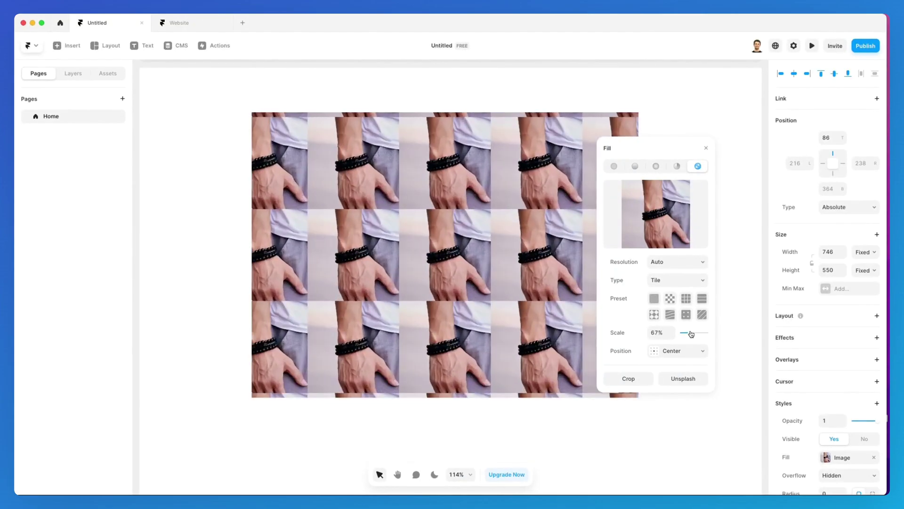
Try the grid, checkerboard, horizontal line, diagonal line, dot and wave presets for the tiled fill.
left_click(687, 301)
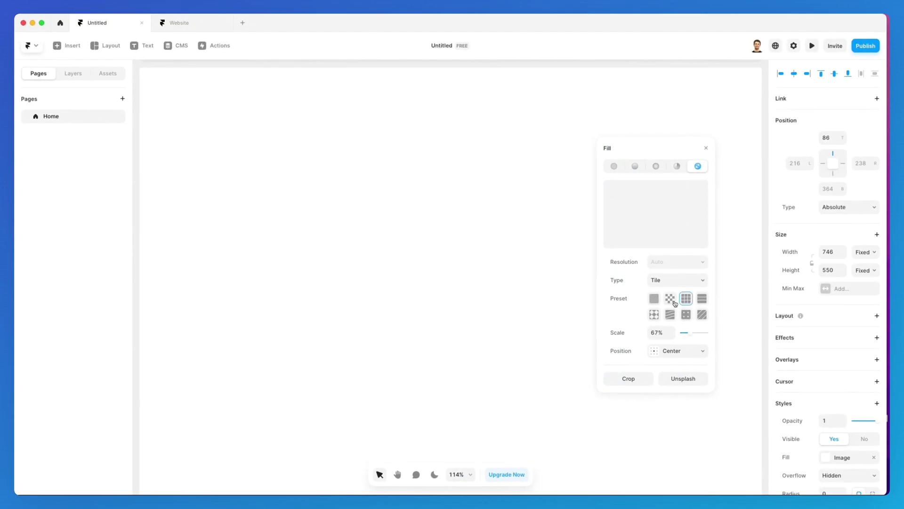
left_click(671, 301)
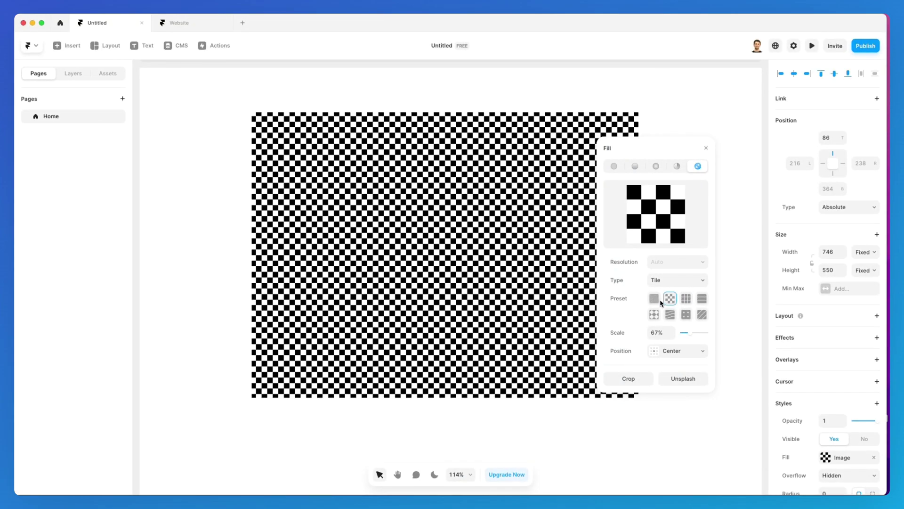
left_click(699, 302)
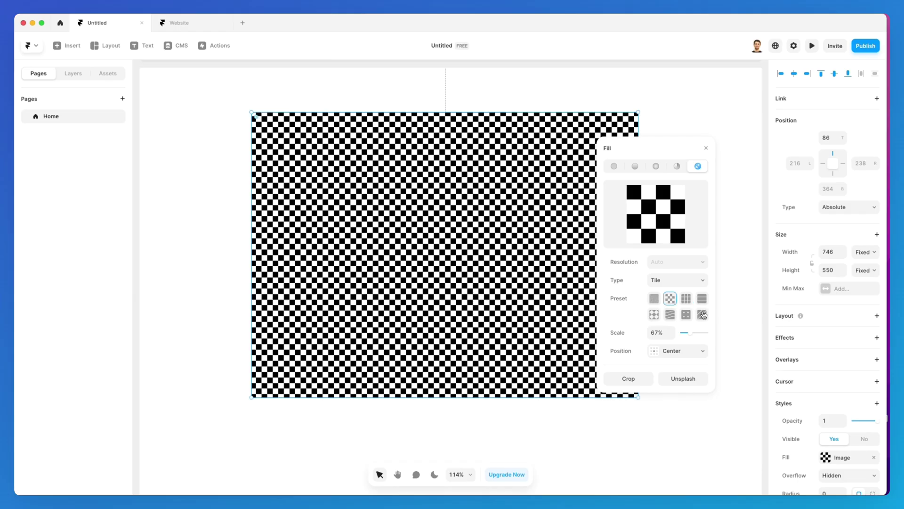
left_click(702, 314)
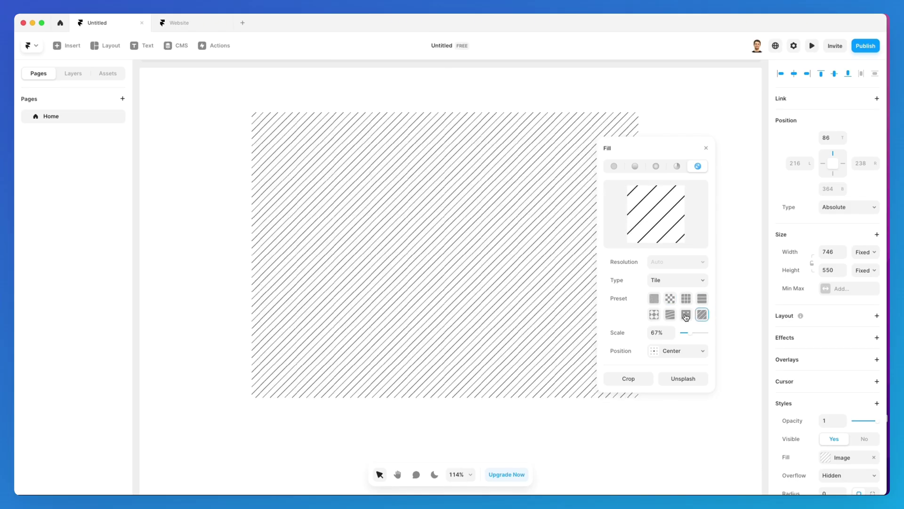
left_click(685, 315)
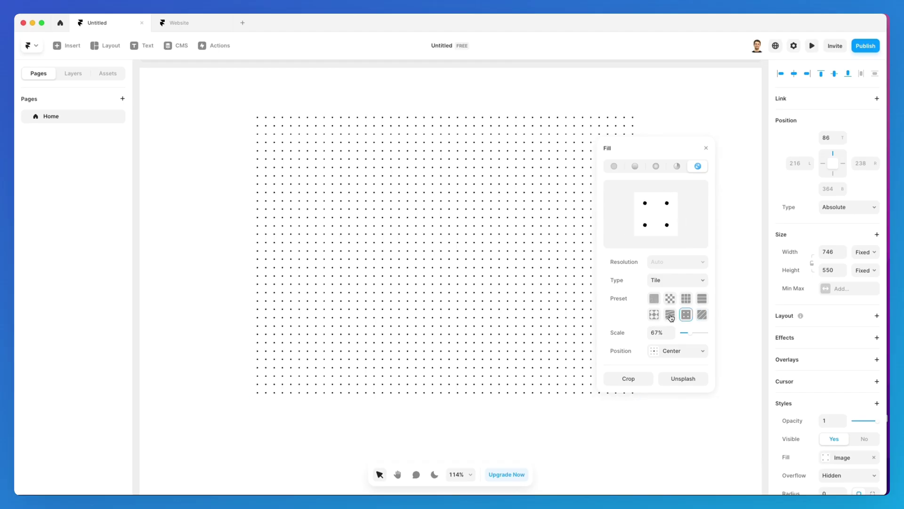
left_click(670, 314)
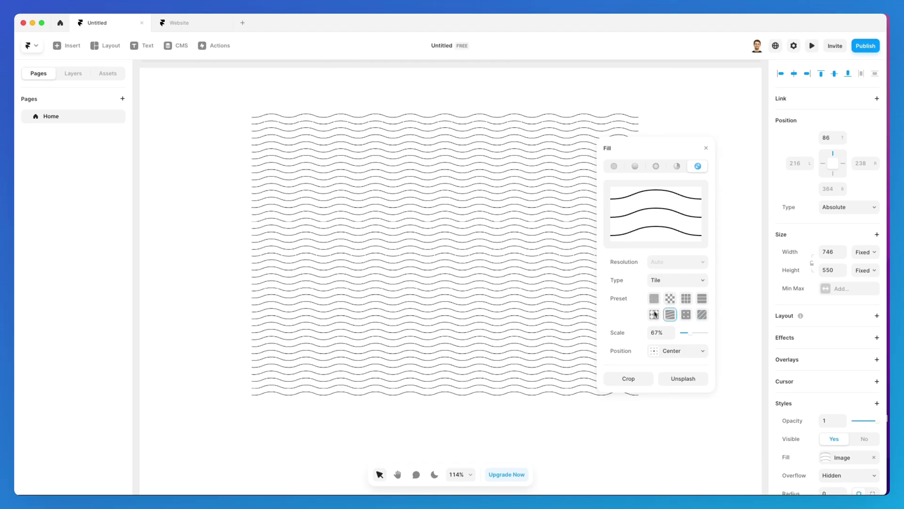
Undo the tile preset changes until the bracelet photo is the tiled image again.
key("super+z")
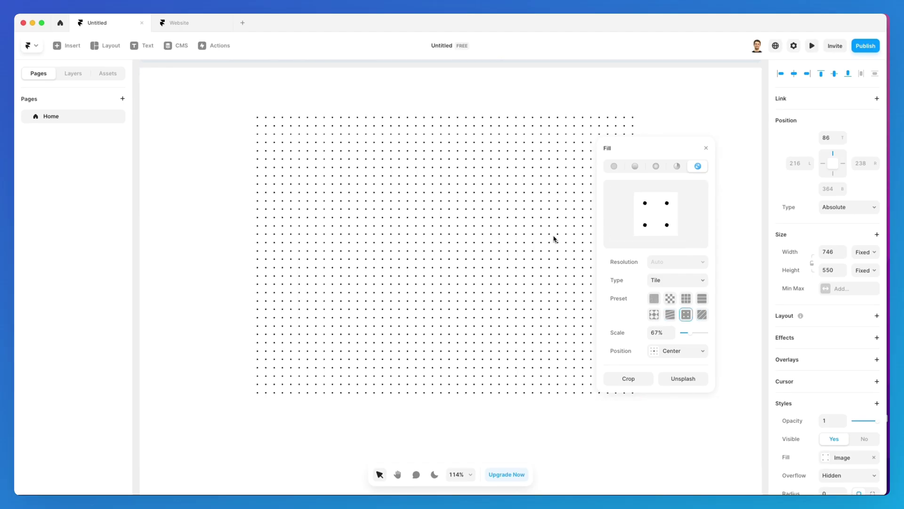
key("super+z")
key("super+z")
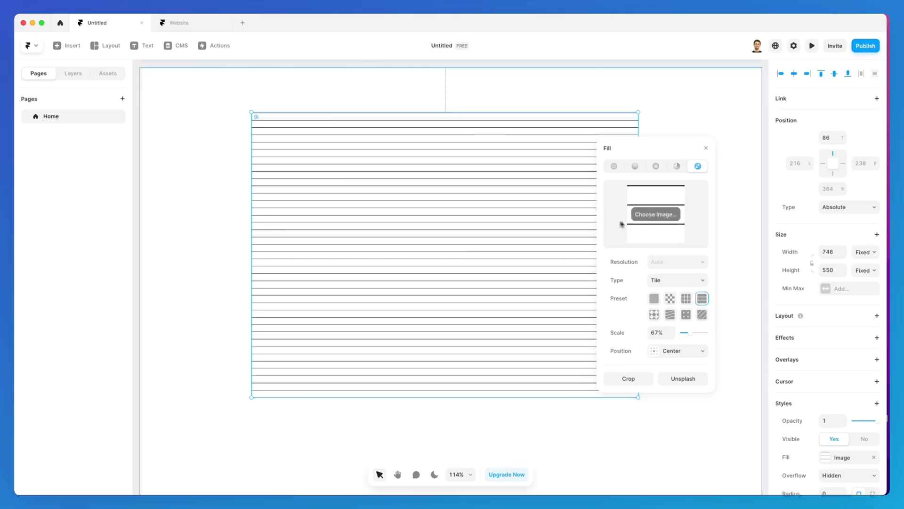
key("super+z")
key("super+z")
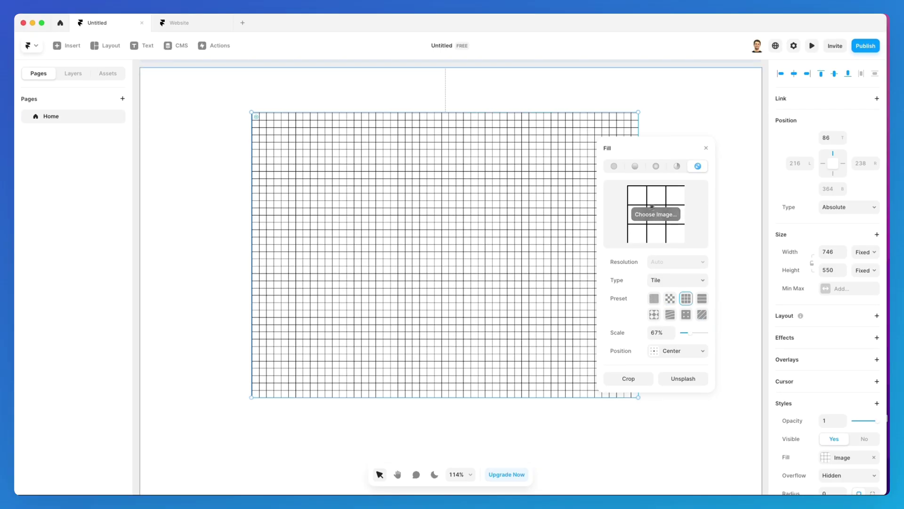
key("super+z")
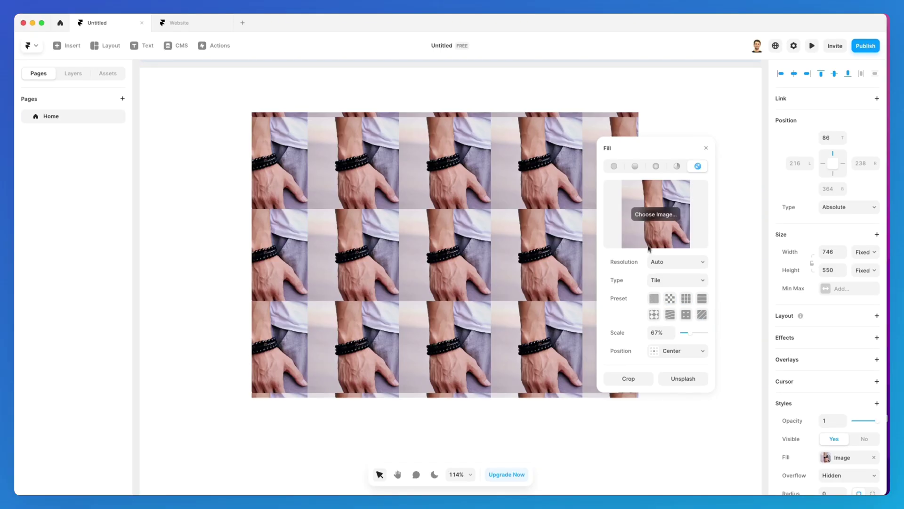
Set the picture's image type to Fill and give it the alt text "man wearing bracelet".
left_click(669, 280)
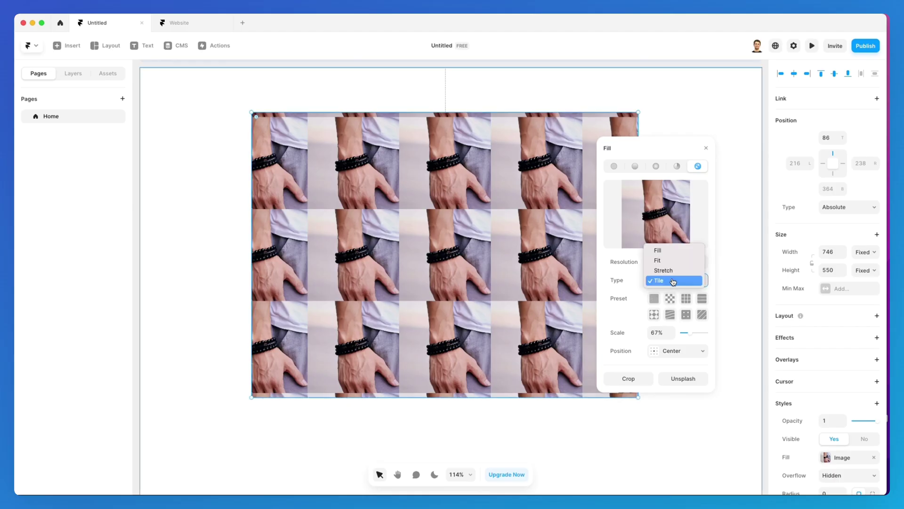
left_click(665, 252)
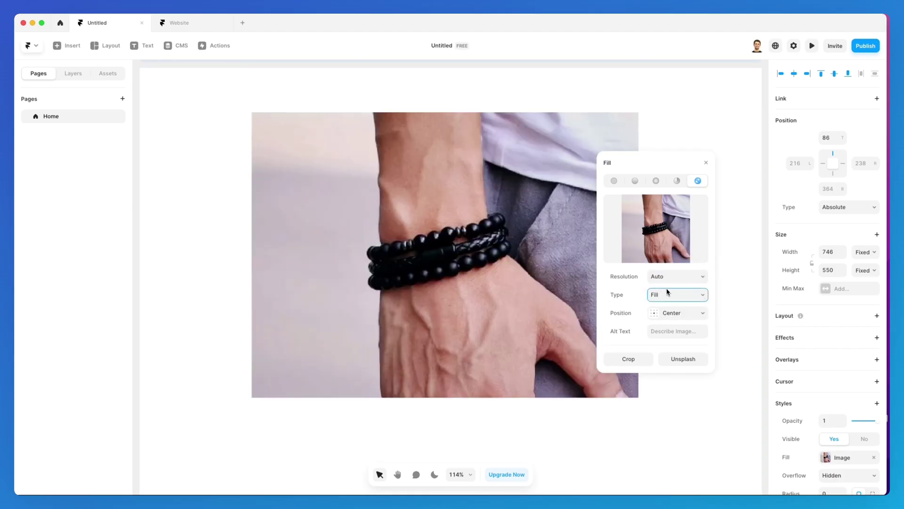
left_click(674, 331)
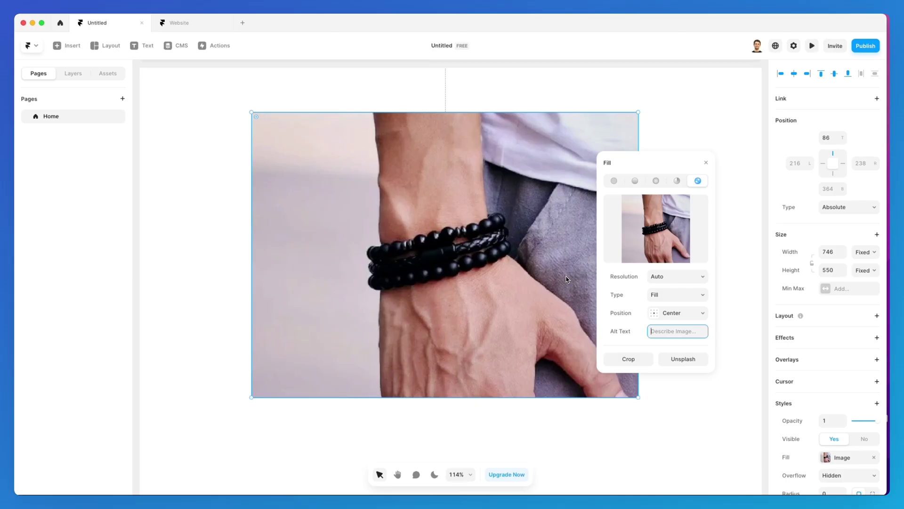
type("m")
type("an wear")
type("ing bracelet")
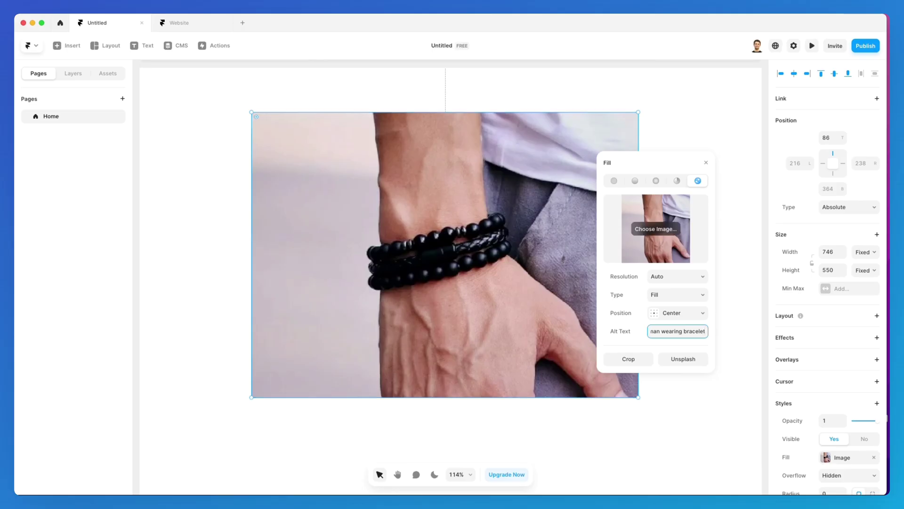
left_click_drag(668, 161, 714, 148)
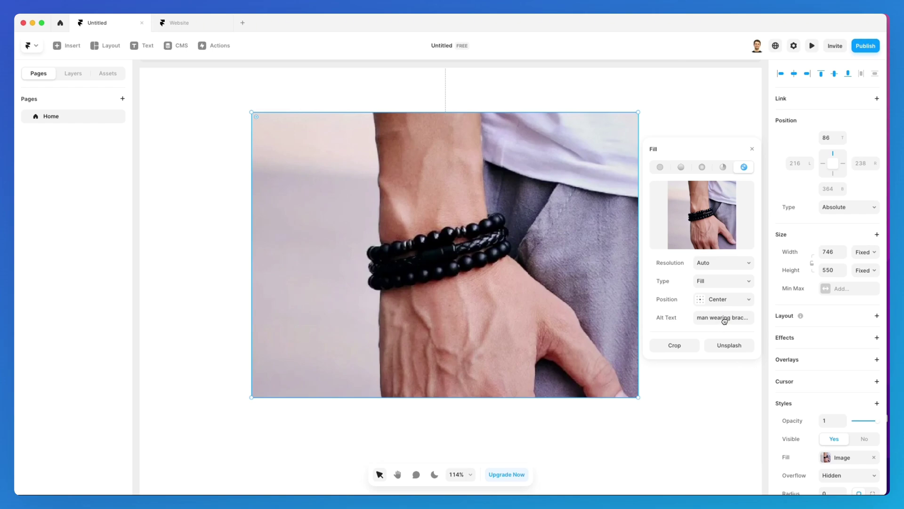
Try cropping the picture to about 284 by 332 px around the bracelet, and undo the crop.
left_click(676, 347)
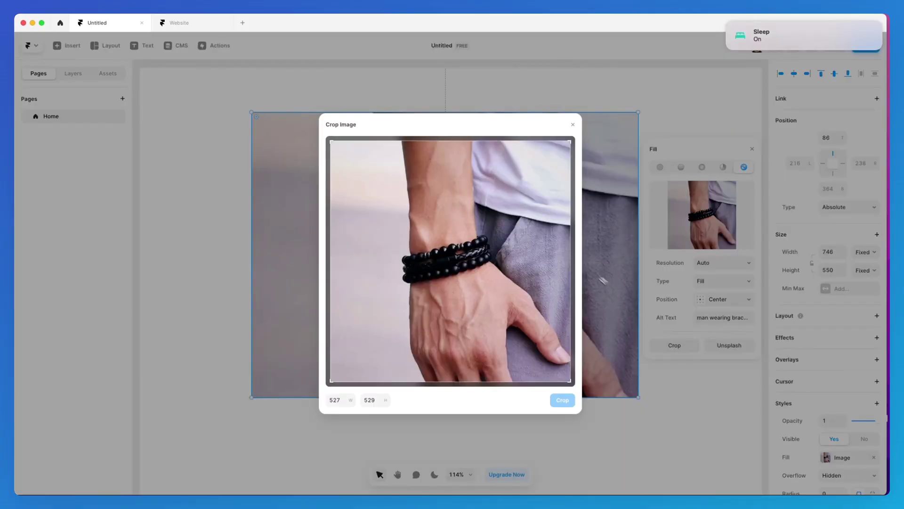
left_click(729, 23)
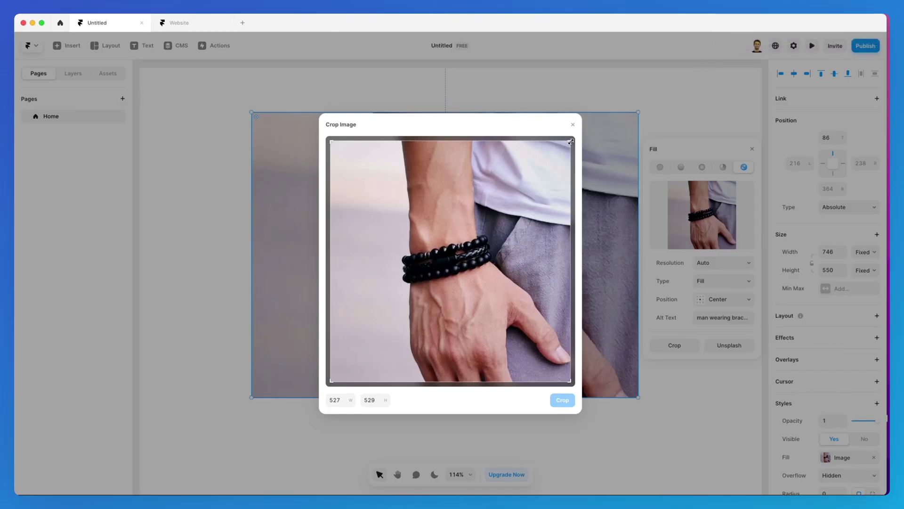
left_click_drag(571, 141, 455, 201)
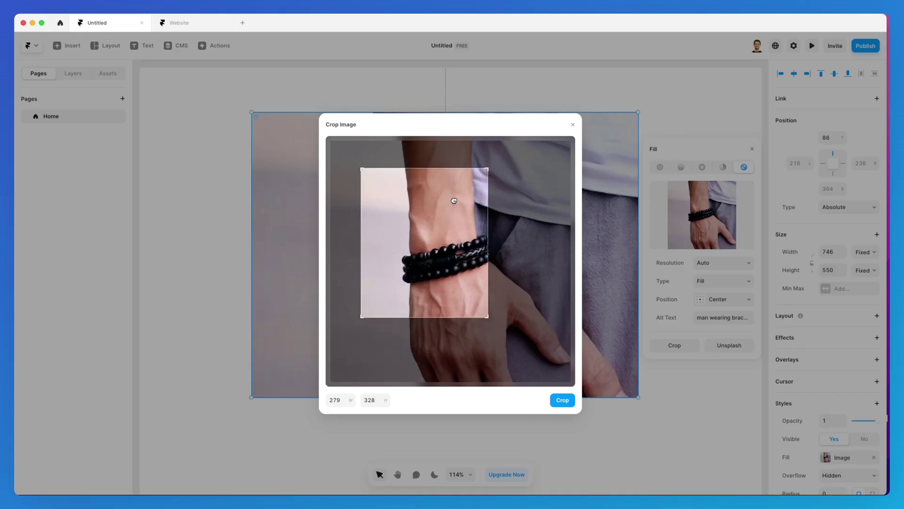
left_click_drag(349, 400, 389, 399)
mouse_move(445, 218)
left_mouse_down()
mouse_move(468, 226)
mouse_move(453, 226)
left_mouse_up()
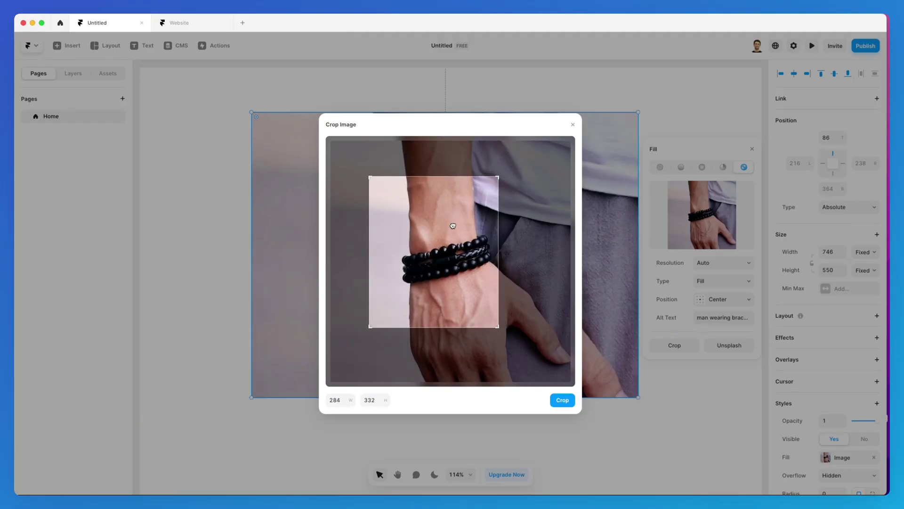
left_click(564, 404)
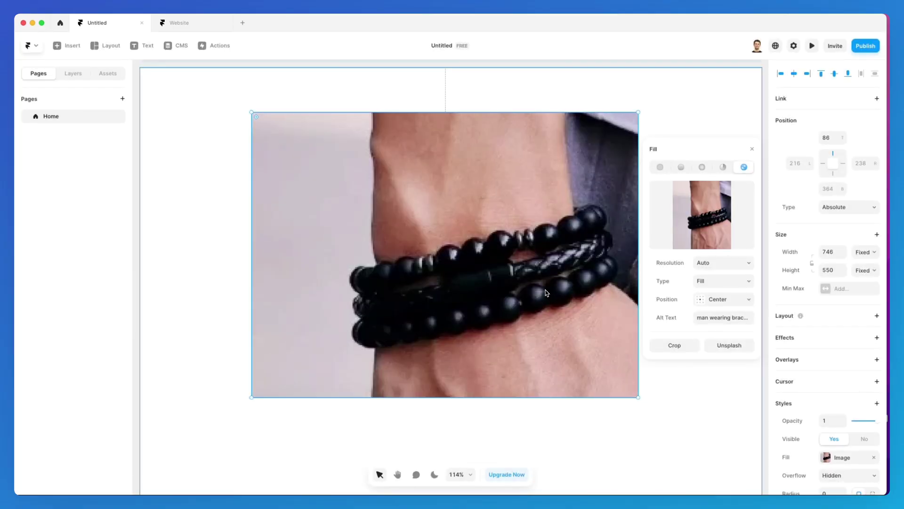
key("super+z")
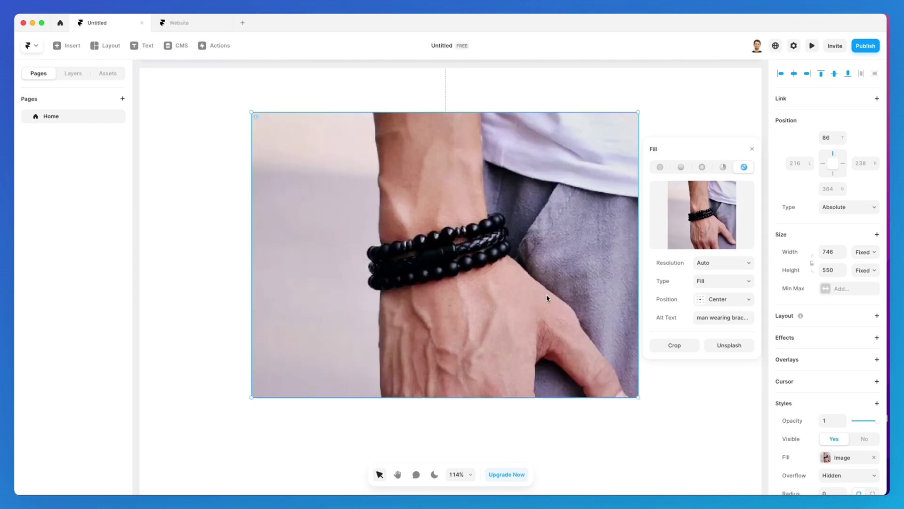
Search the Unsplash photos for "minimal" and browse the results for the selected bracelet picture.
left_click(729, 346)
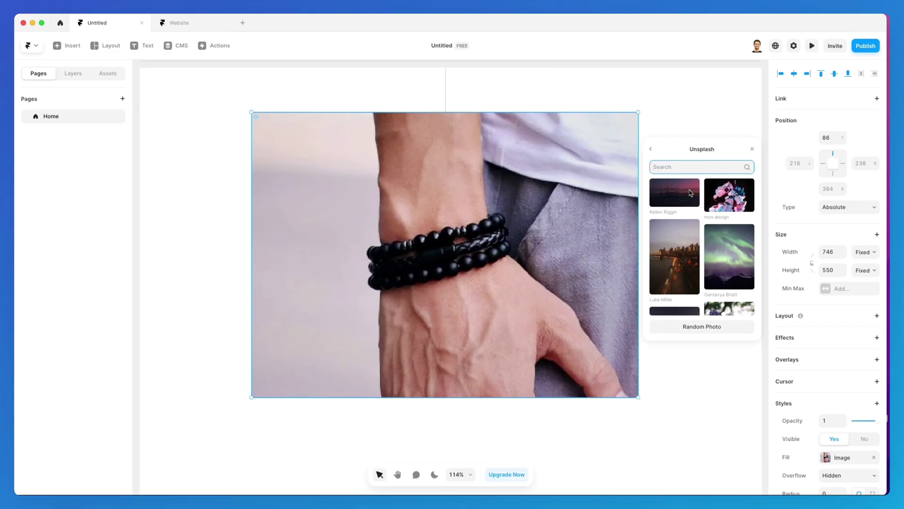
type("minimal")
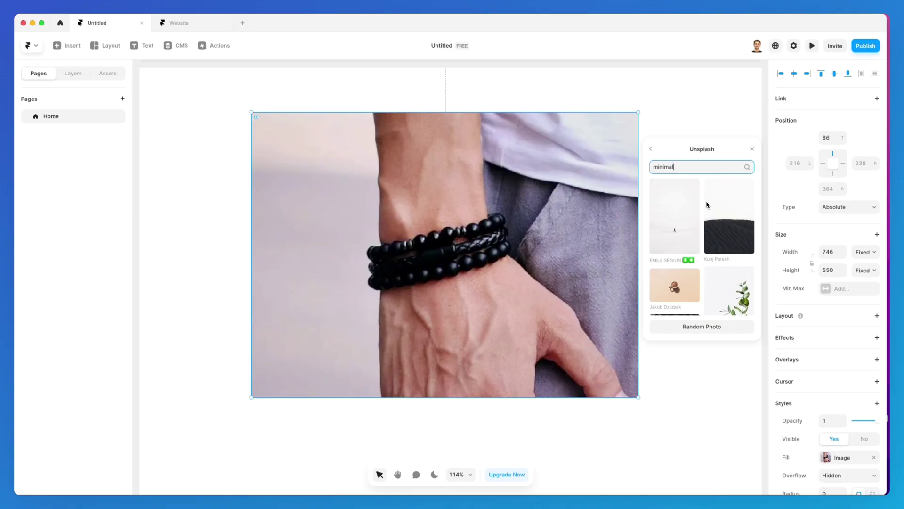
scroll(702, 207, "down", 2)
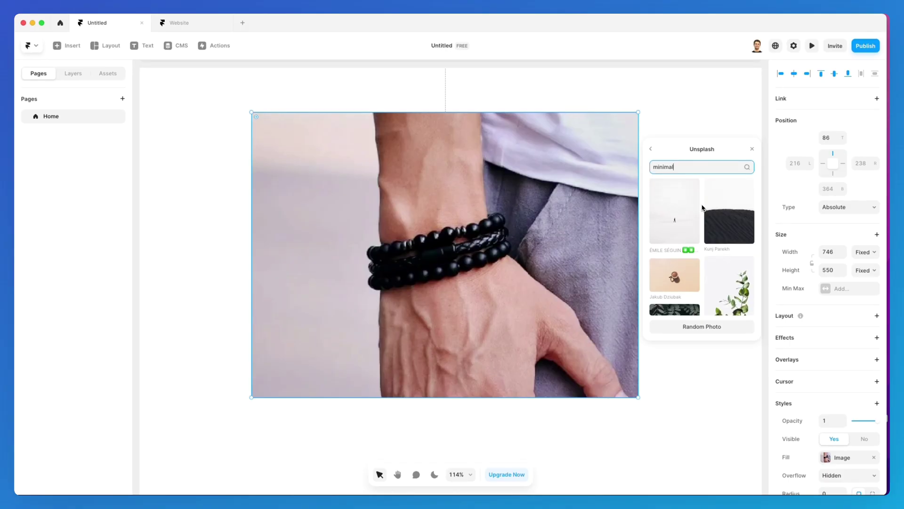
scroll(702, 207, "down", 5)
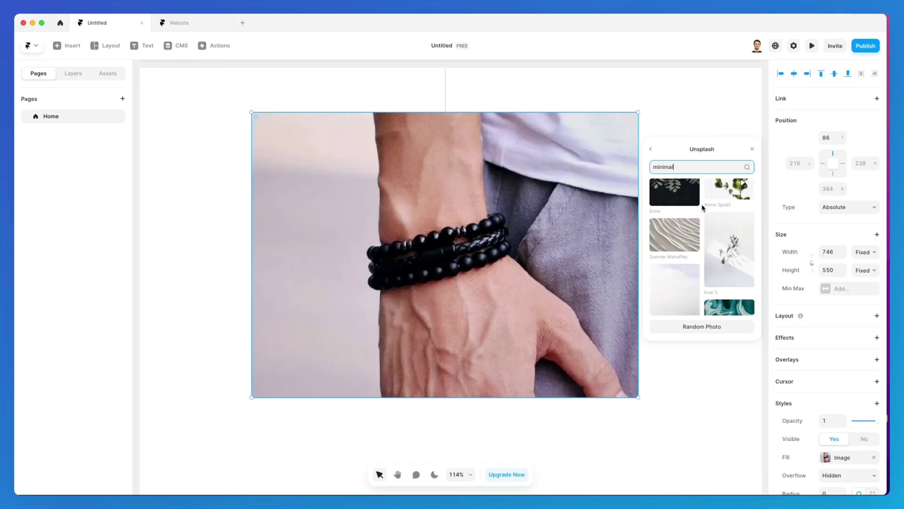
scroll(702, 207, "down", 5)
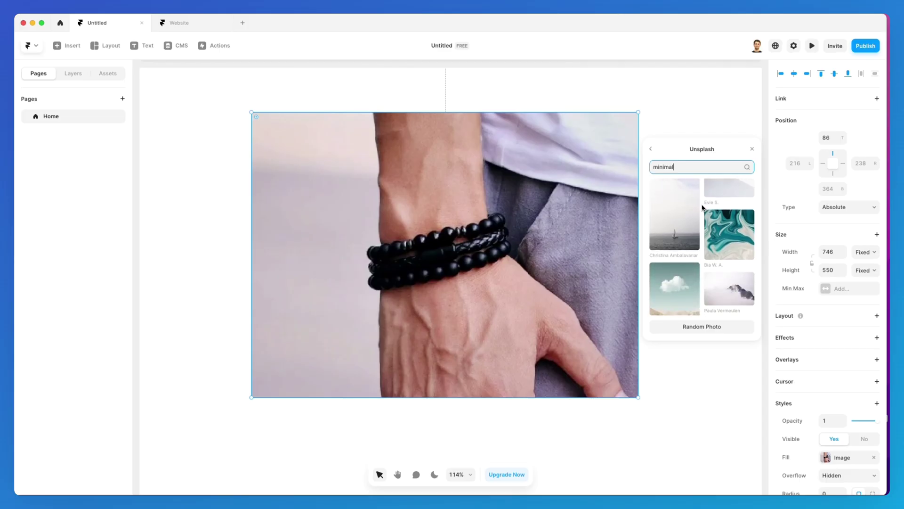
scroll(703, 207, "down", 10)
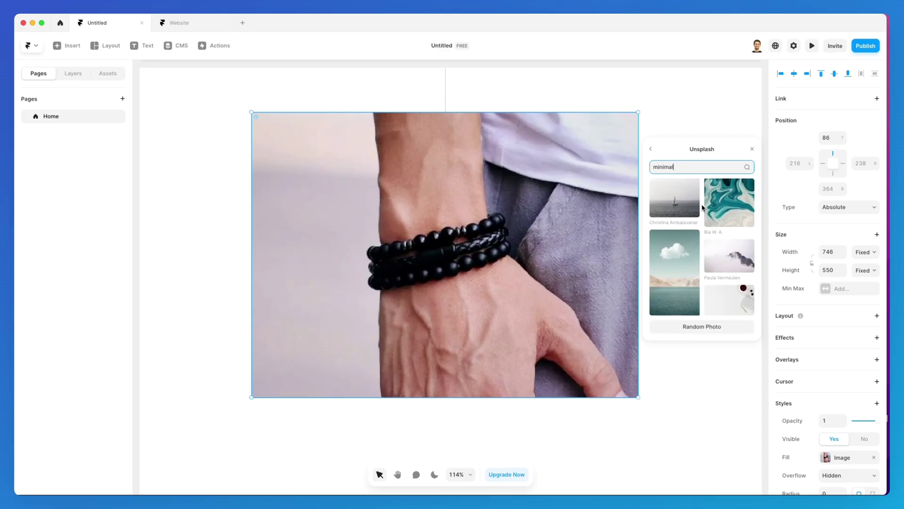
scroll(702, 208, "down", 10)
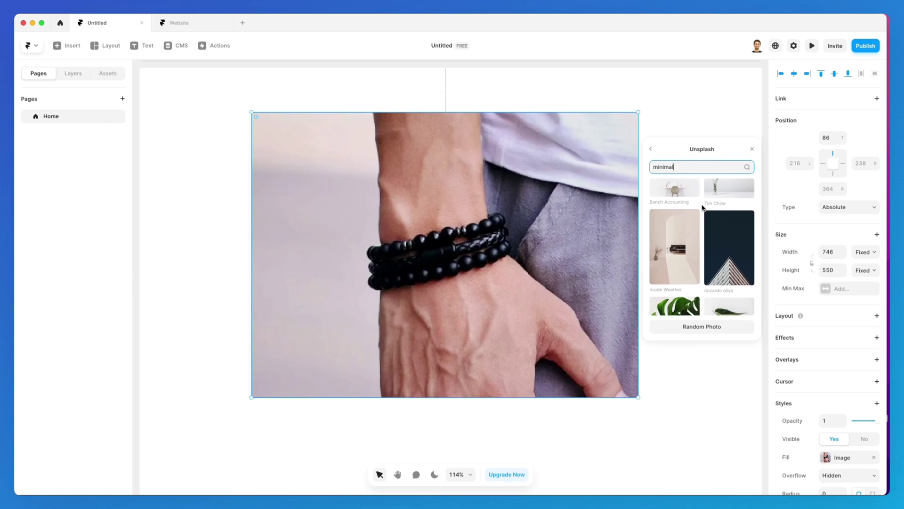
scroll(702, 208, "down", 8)
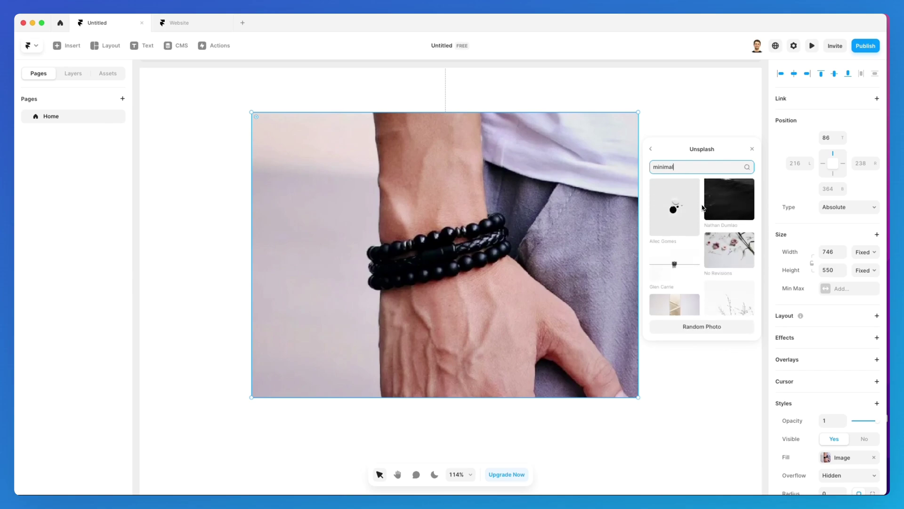
scroll(702, 208, "down", 10)
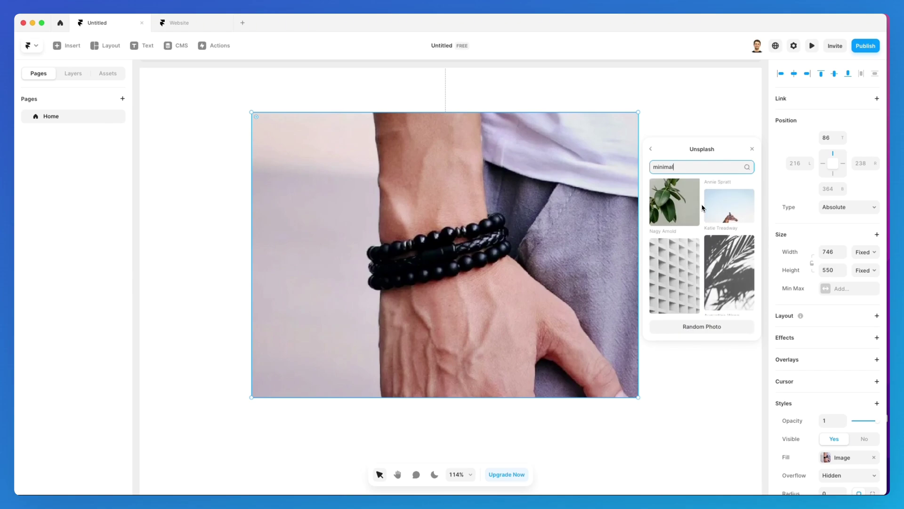
scroll(702, 208, "down", 3)
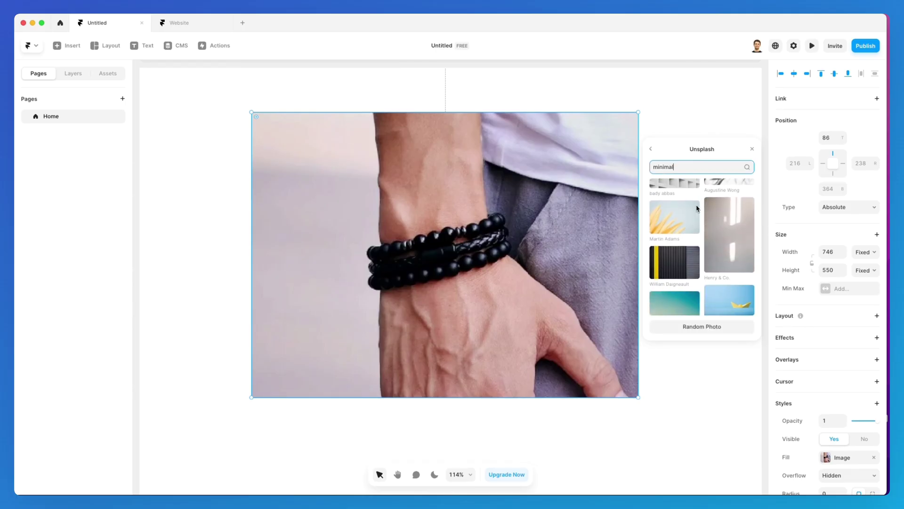
scroll(727, 216, "down", 3)
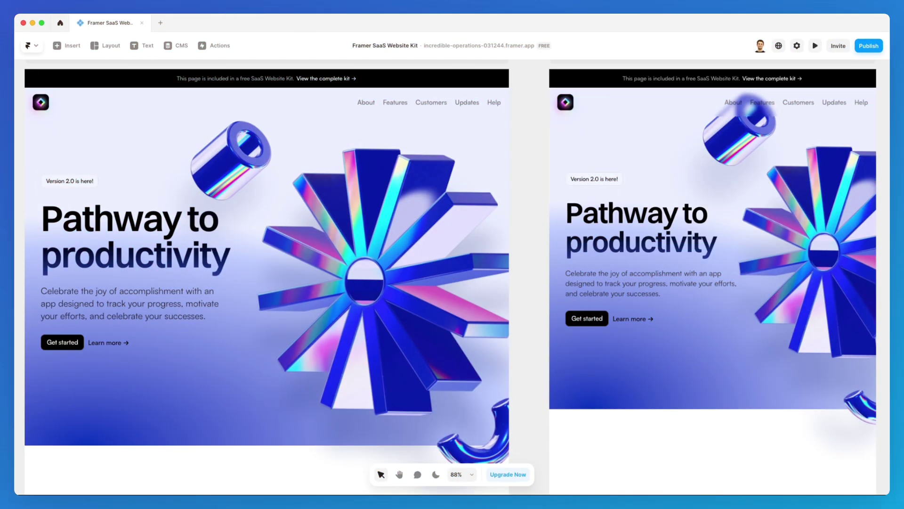
Create a component named Button from the hero section's black Get started button in the Framer SaaS Website Kit project.
scroll(462, 419, "down", 3)
scroll(462, 419, "left", 3)
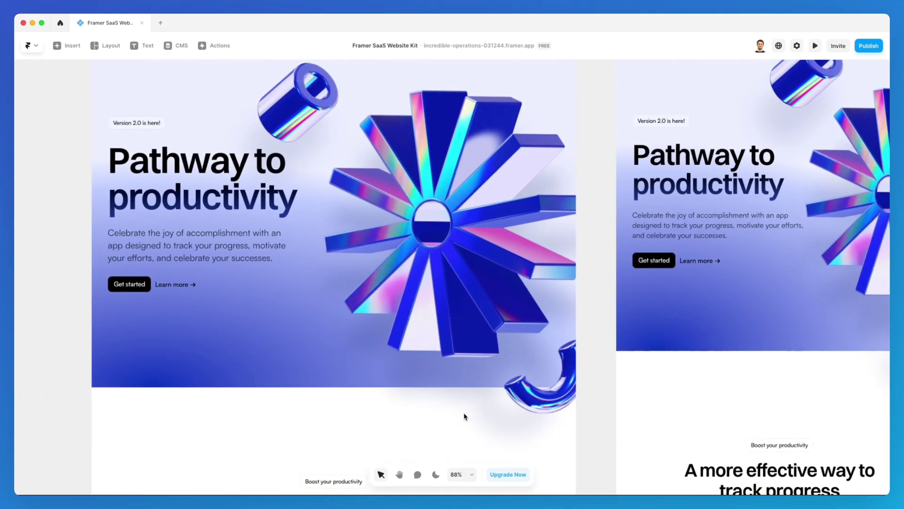
scroll(464, 416, "up", 2)
scroll(465, 416, "left", 3)
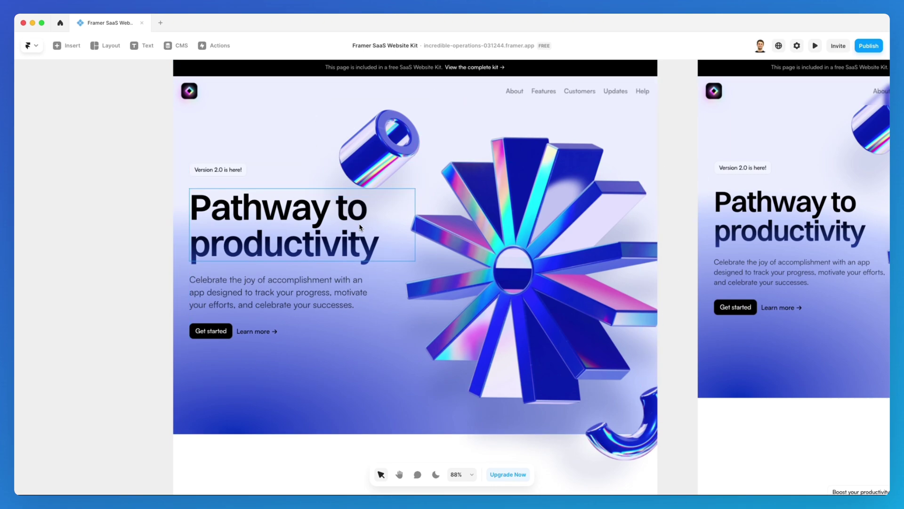
scroll(359, 228, "down", 3)
scroll(211, 264, "up", 2)
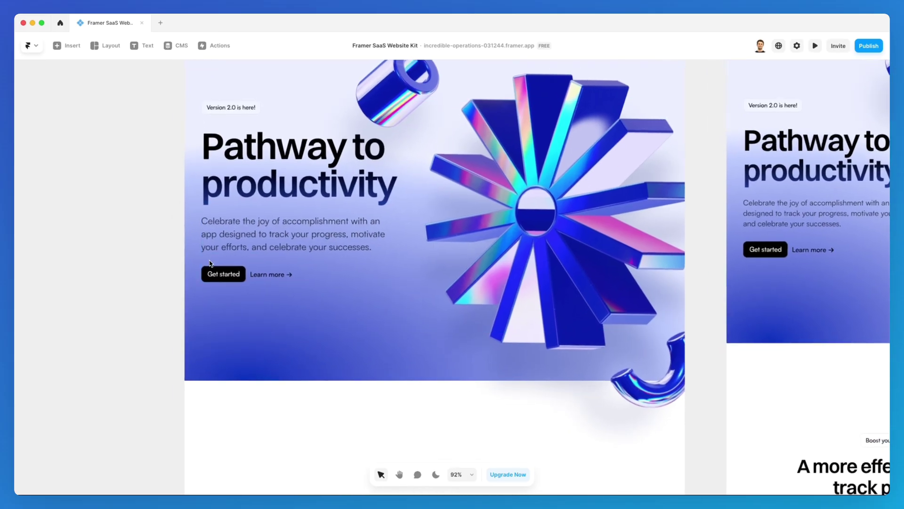
scroll(212, 263, "left", 3)
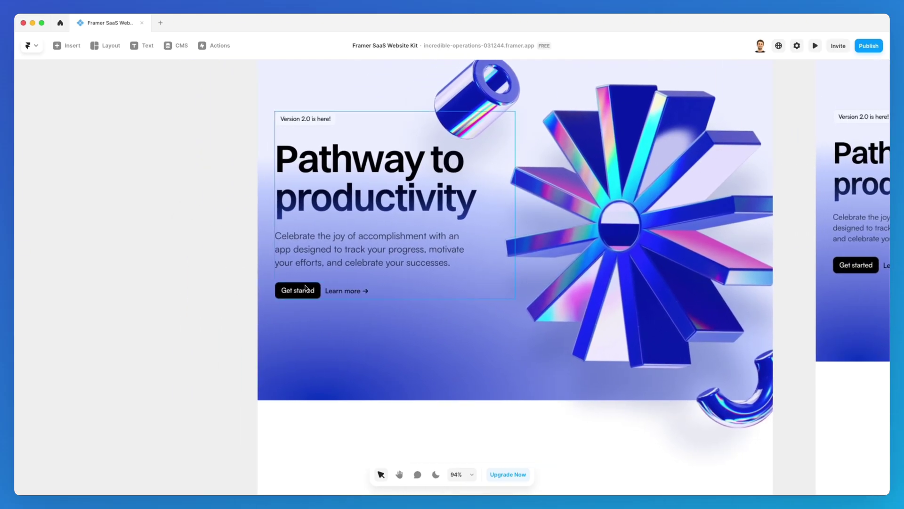
left_click(310, 288)
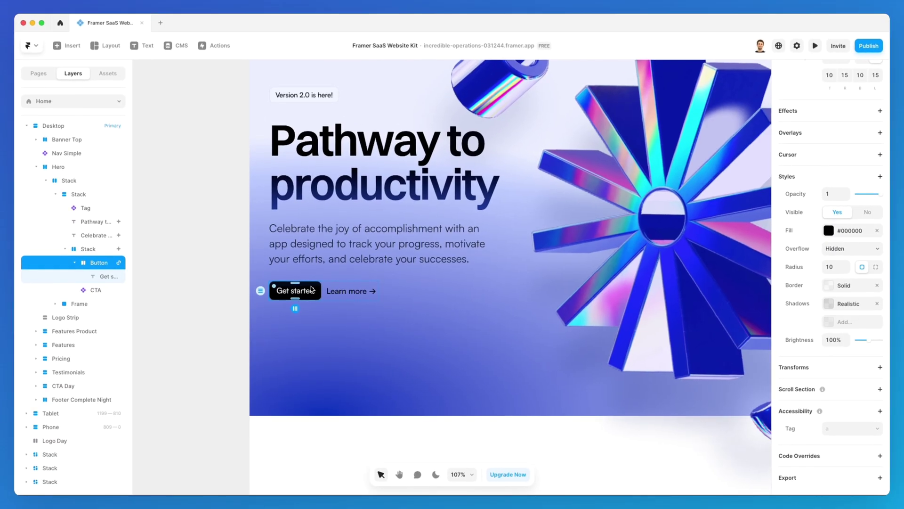
right_click(315, 288)
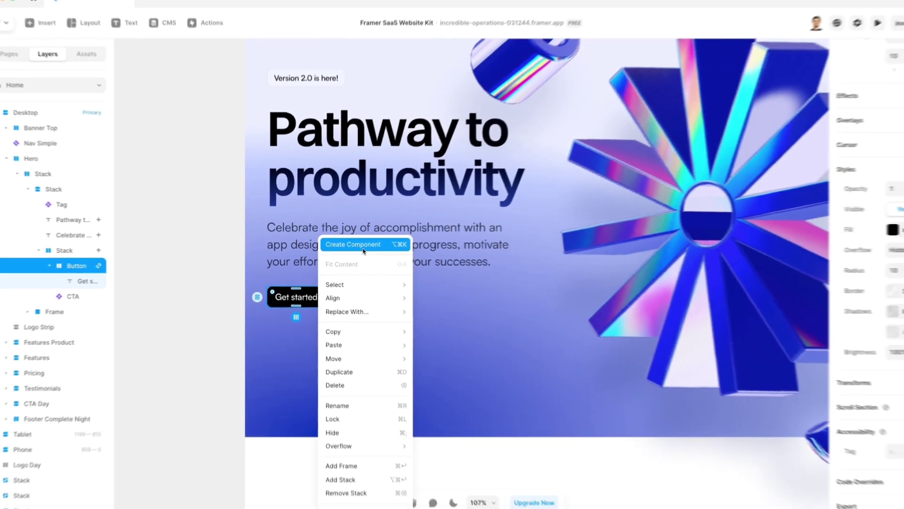
left_click(409, 246)
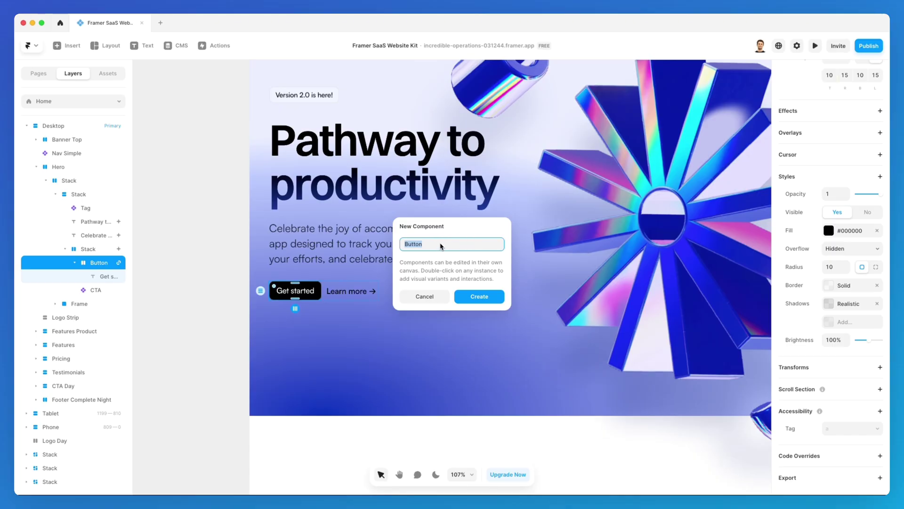
left_click(477, 296)
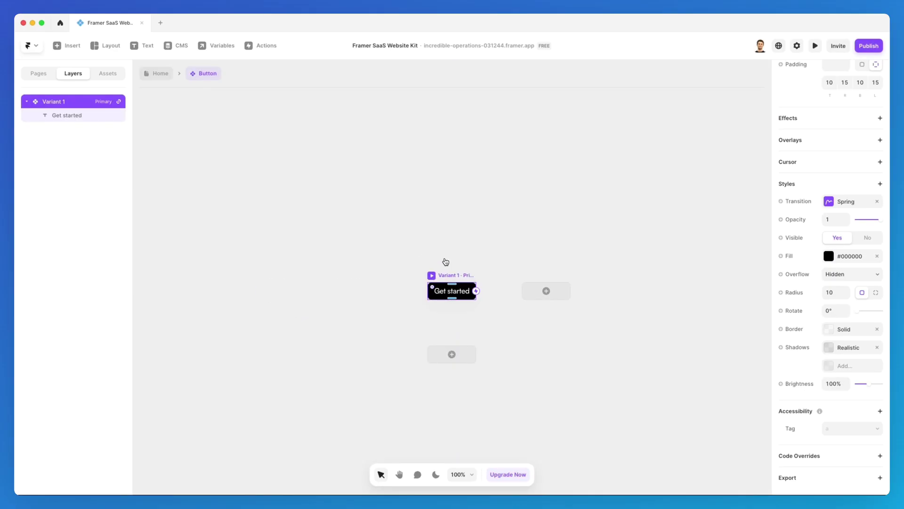
scroll(448, 266, "up", 6)
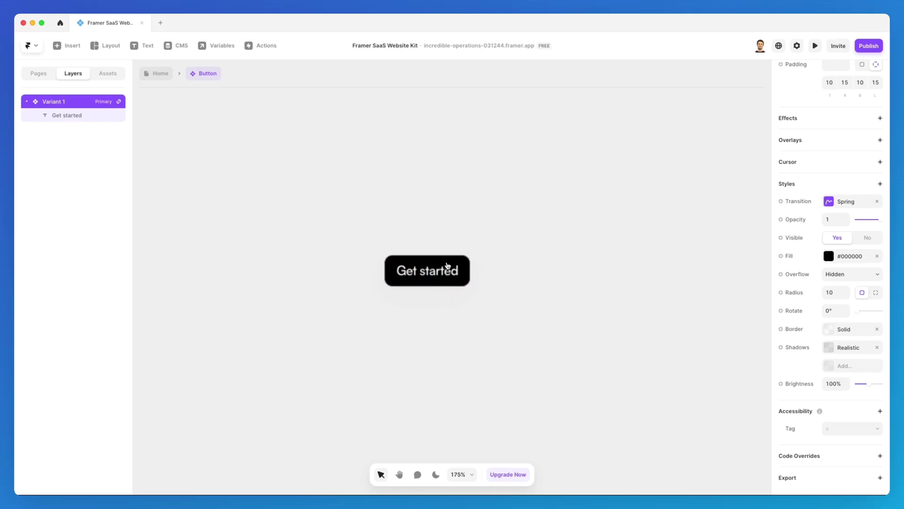
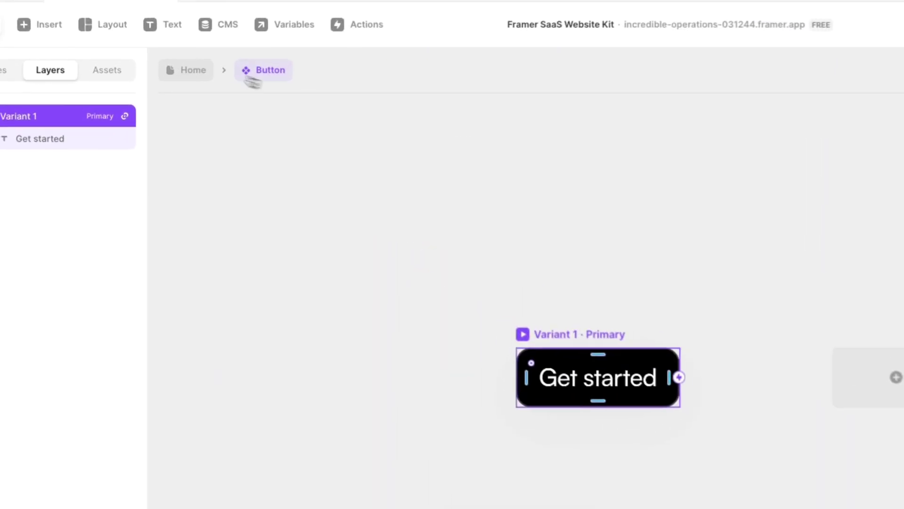
Return to the Home page and reopen the Get started button's component for editing, twice.
left_click(165, 75)
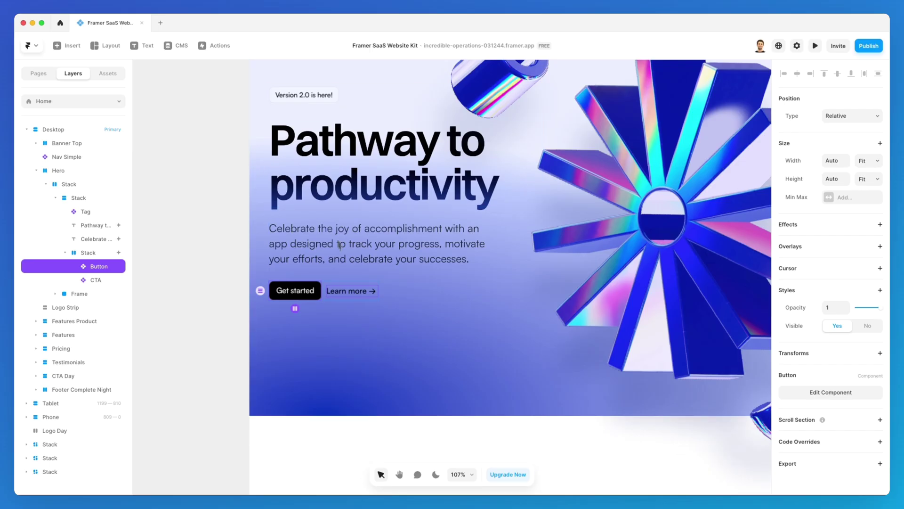
double_click(289, 286)
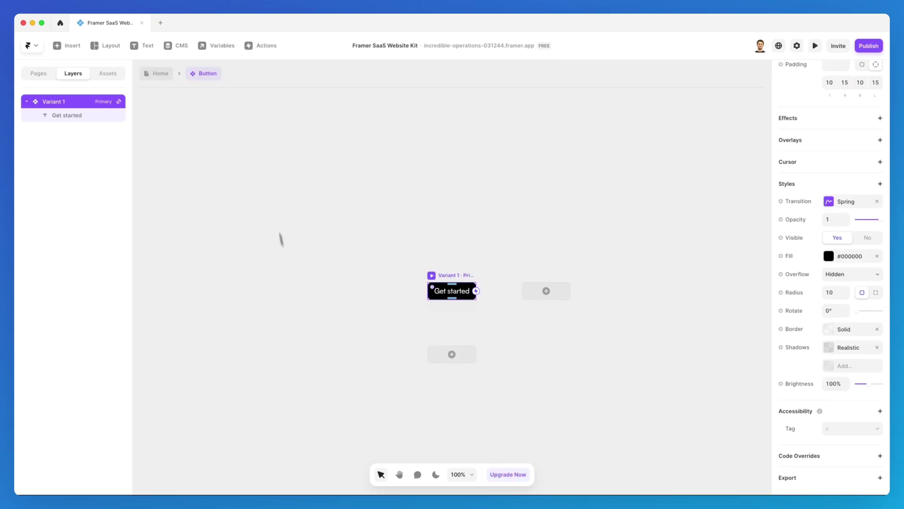
left_click(166, 77)
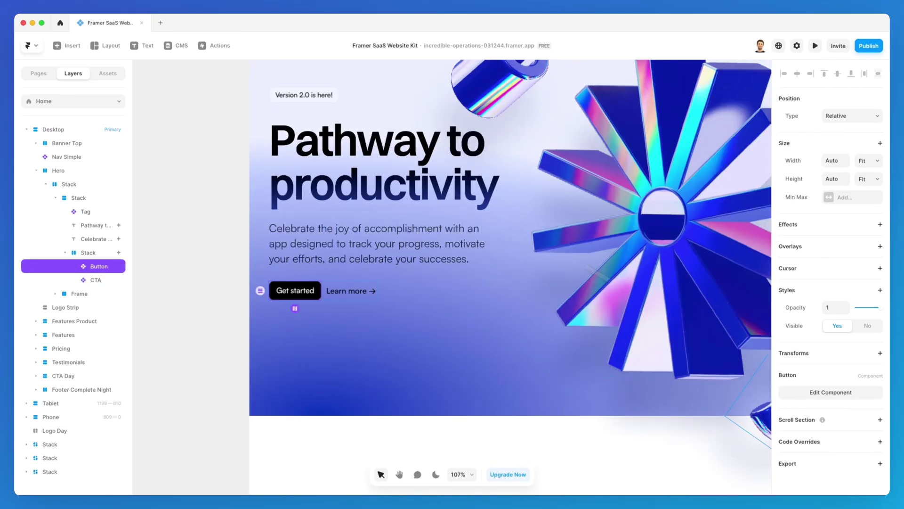
left_click(838, 394)
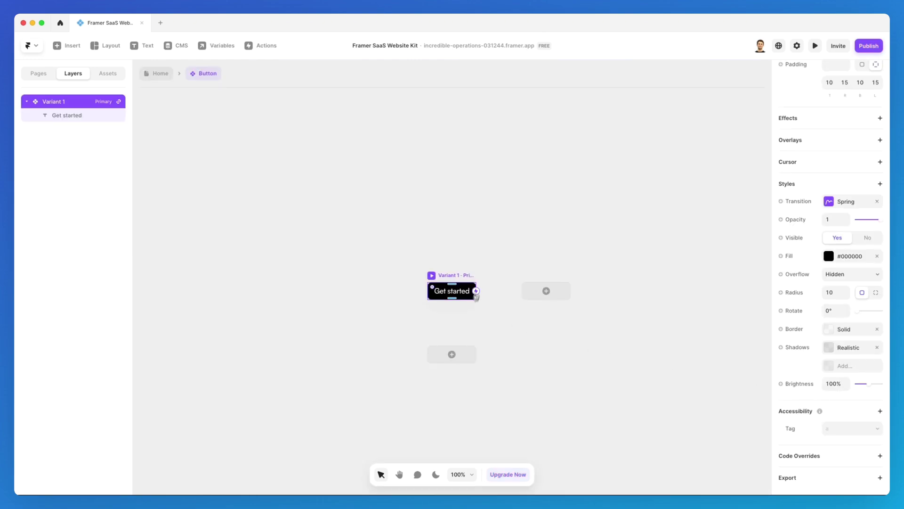
Add a second variant beside the primary variant of the Button component.
scroll(520, 290, "up", 5)
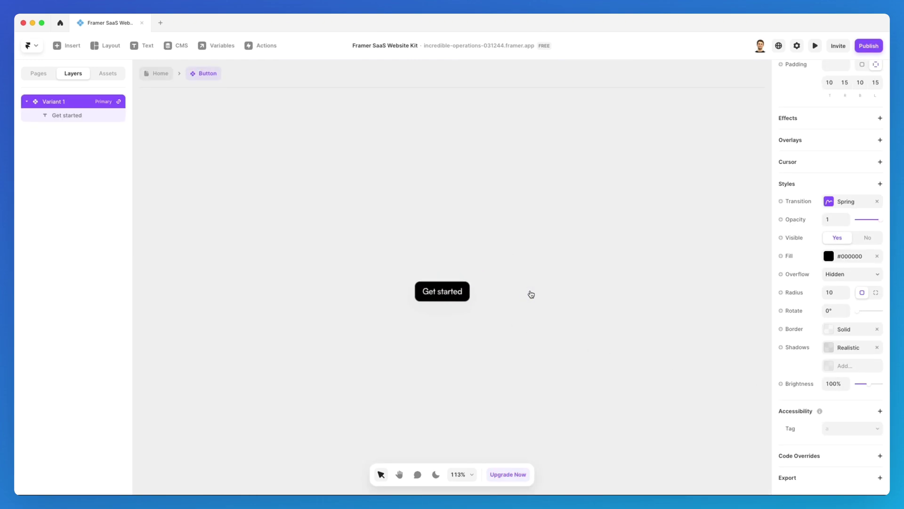
scroll(462, 261, "up", 2)
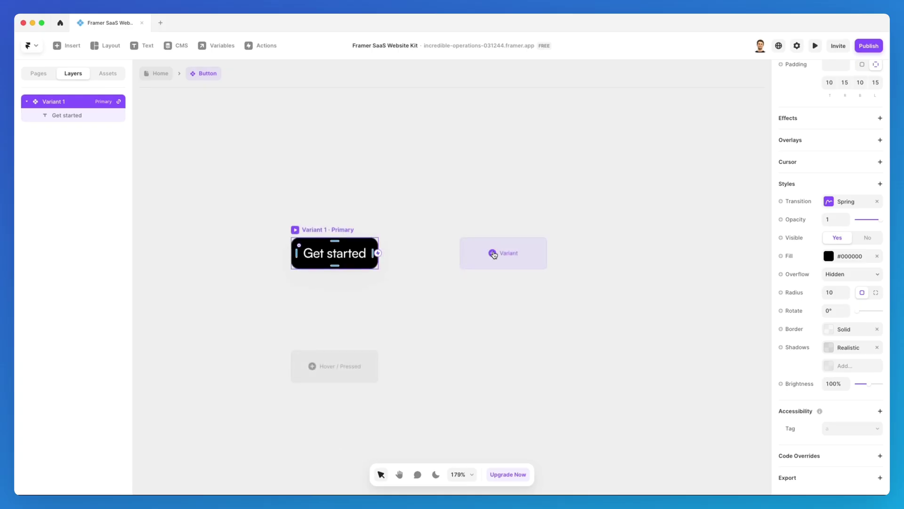
left_click(493, 254)
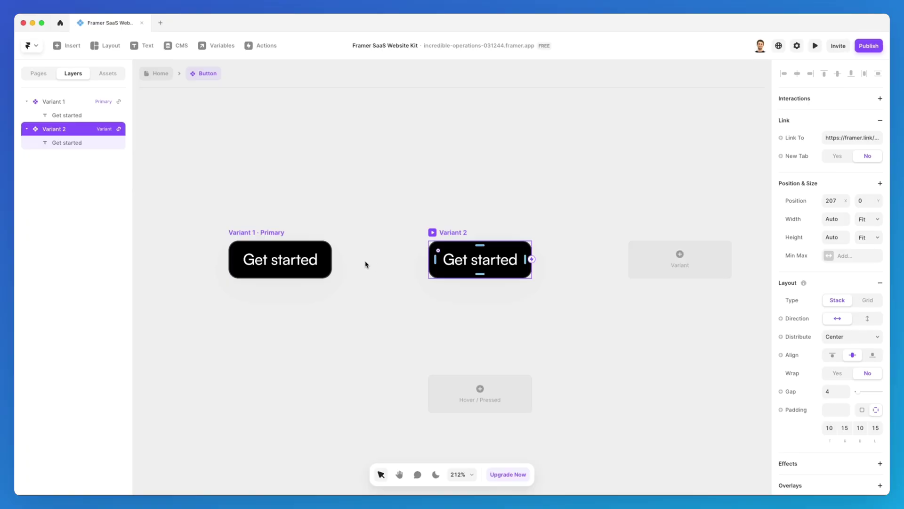
Set the Get started text color in Variant 2 to #000000.
left_click(465, 263)
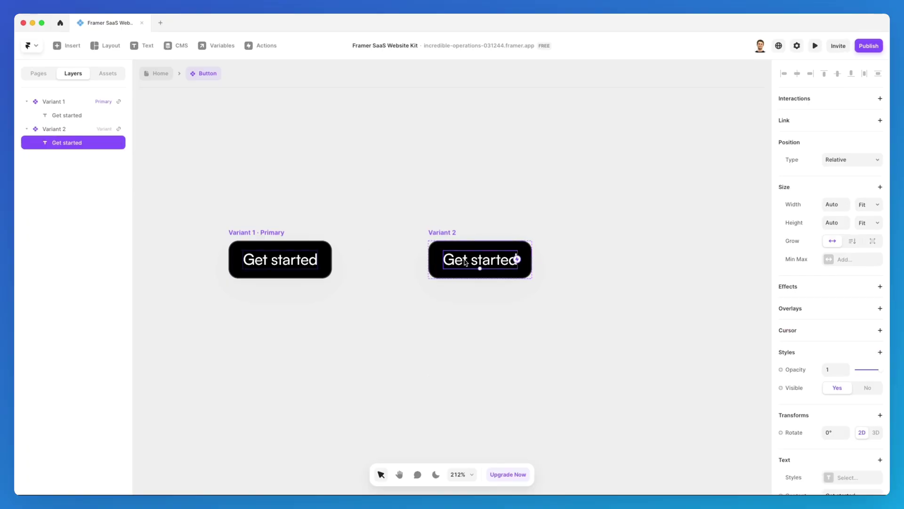
scroll(804, 350, "down", 5)
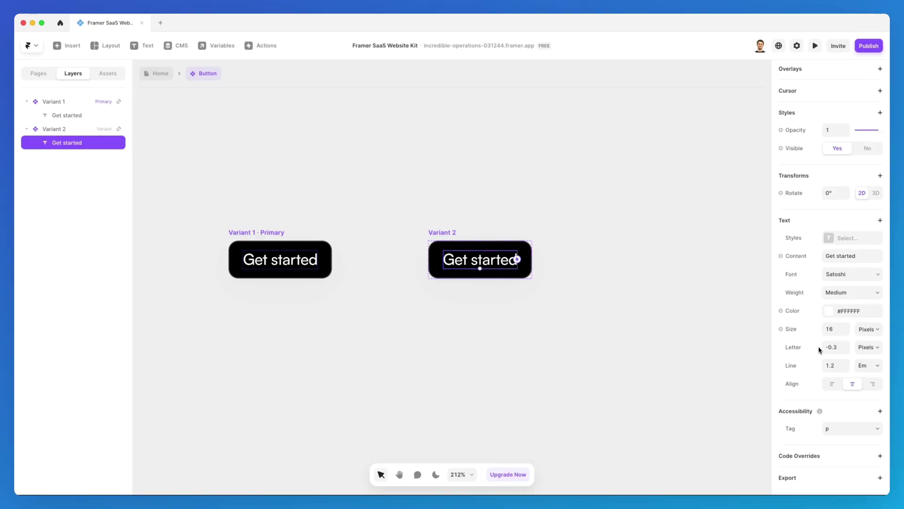
left_click(829, 312)
type("000000")
key("Return")
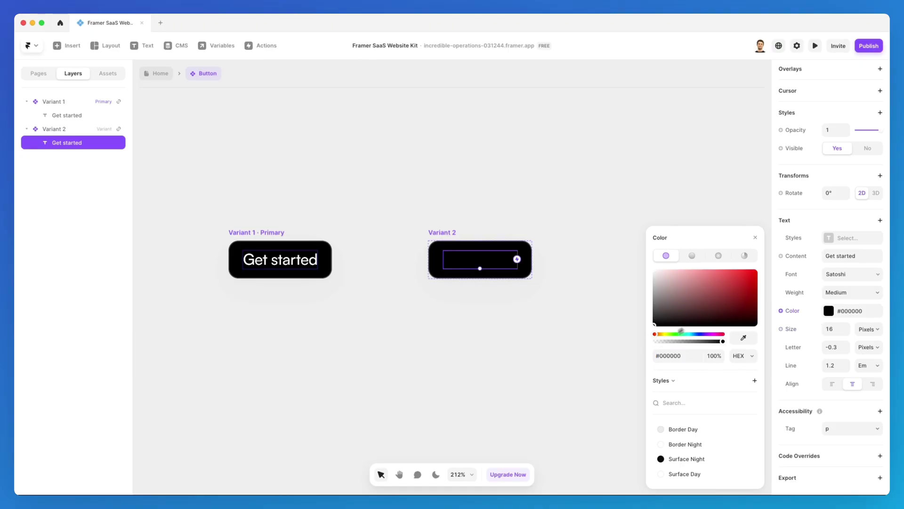
Set the background fill of Variant 2 to #FFFFFF and deselect it.
left_click(474, 234)
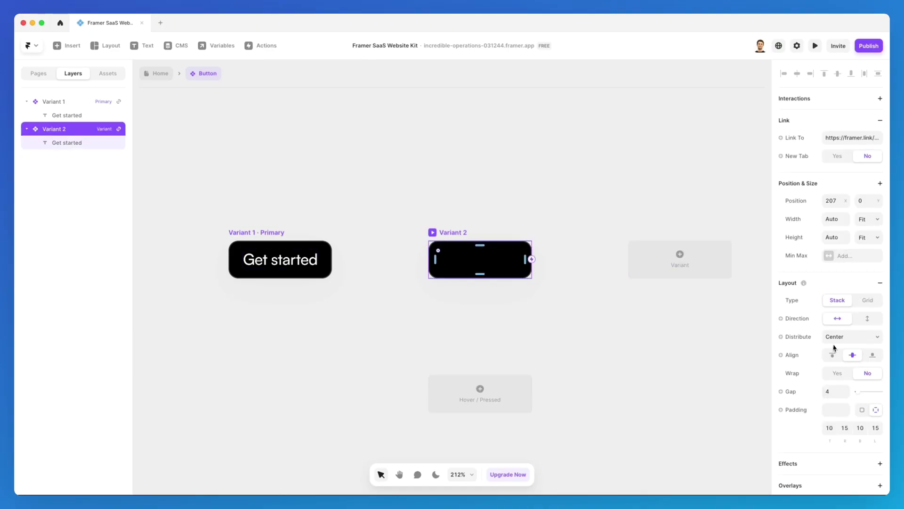
scroll(834, 348, "down", 6)
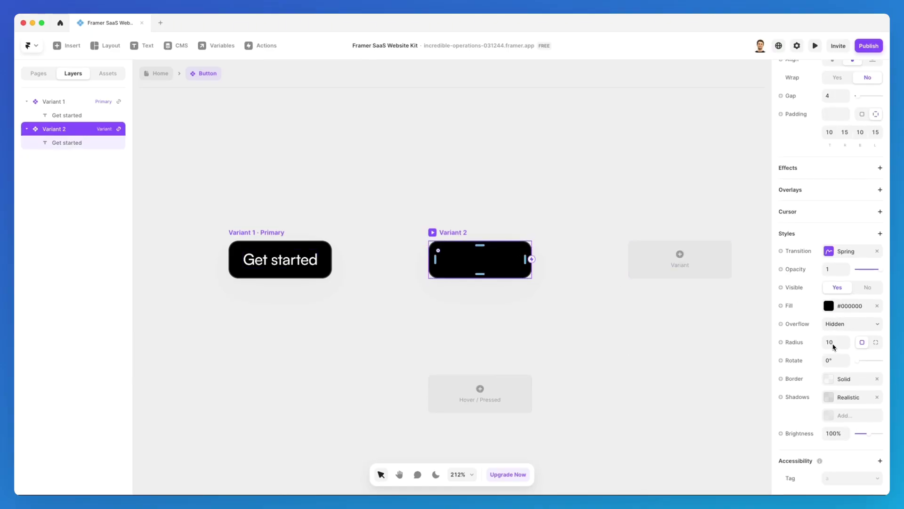
left_click(832, 310)
left_click_drag(711, 300, 629, 243)
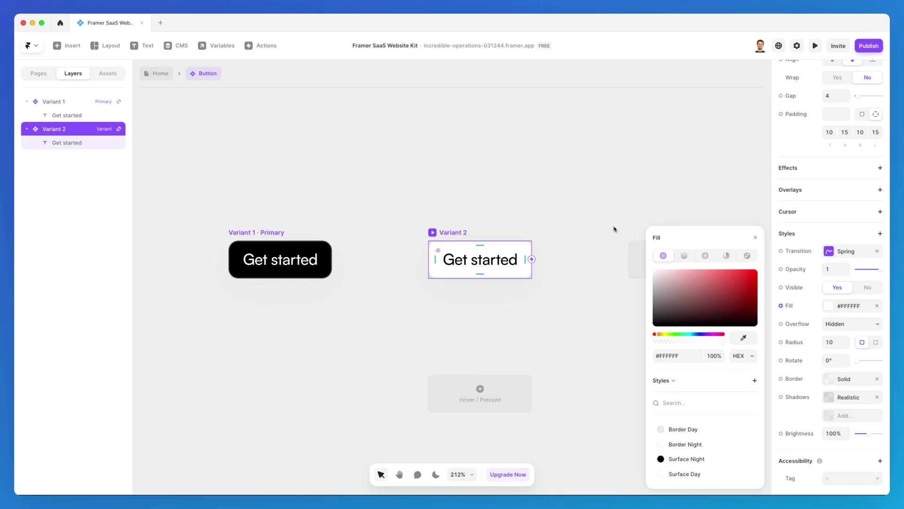
left_click(614, 229)
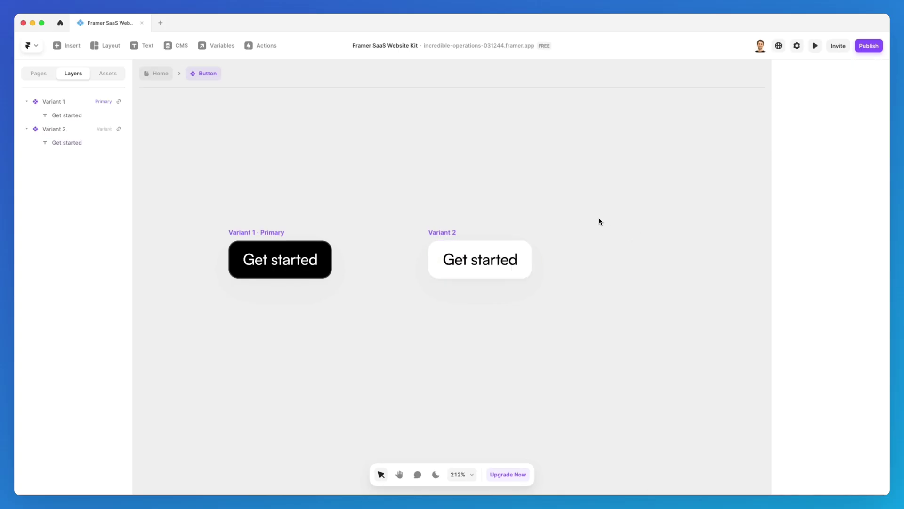
Rename the component's black primary variant as Button Black.
left_click(273, 235)
double_click(55, 103)
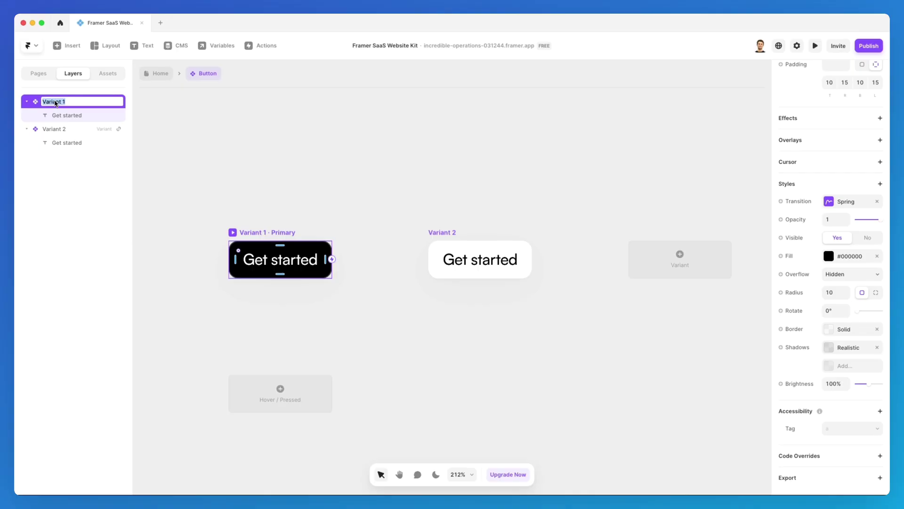
type("Button Black")
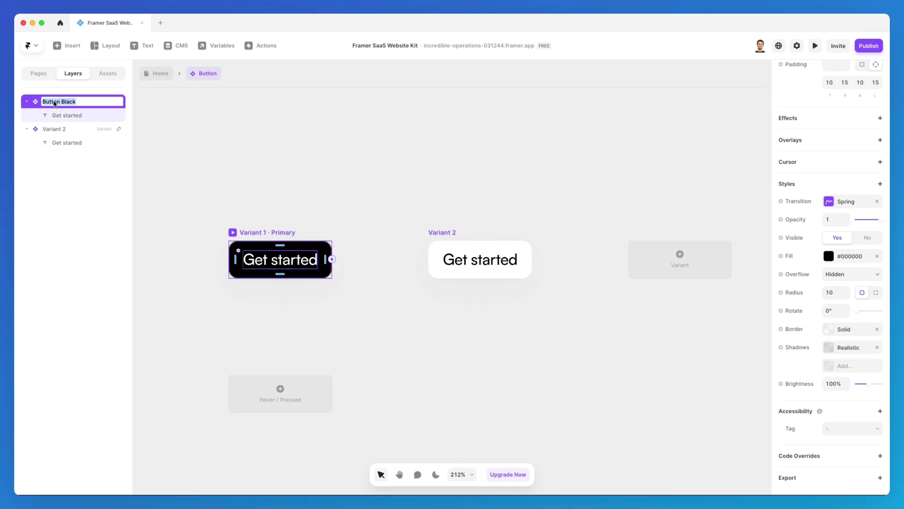
Rename Variant 2 as Button White and deselect it.
left_click(59, 130)
double_click(60, 131)
type("Button Black")
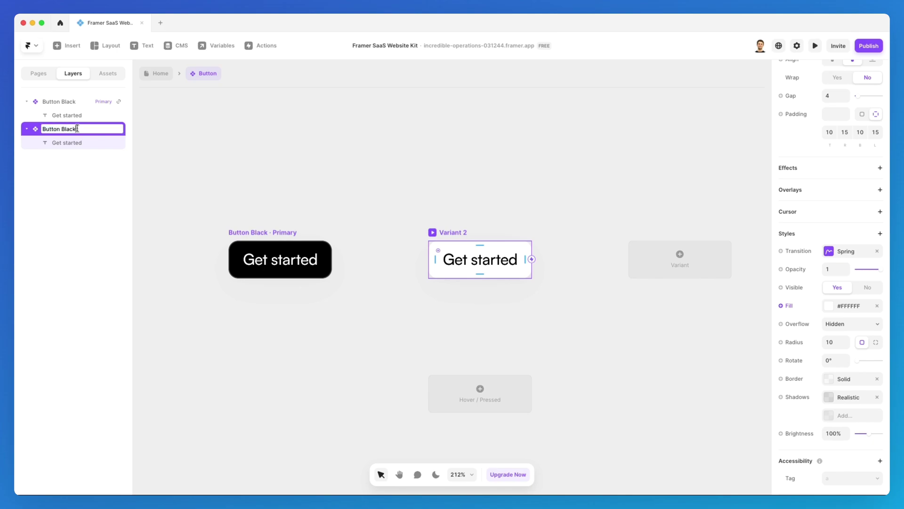
double_click(65, 129)
type("White")
key("Return")
left_click(223, 112)
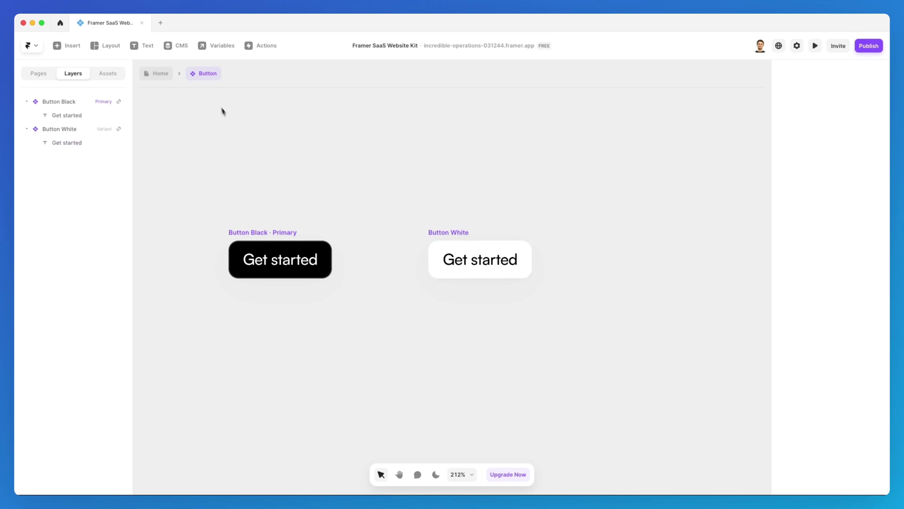
Return to the Home page and switch the Get started button to the Button White variant, then back to Button Black.
left_click(160, 74)
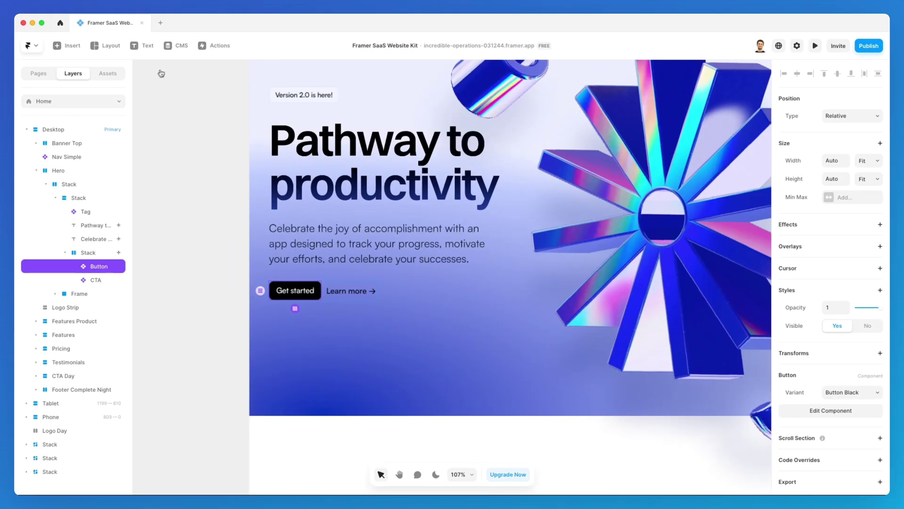
scroll(307, 288, "up", 3)
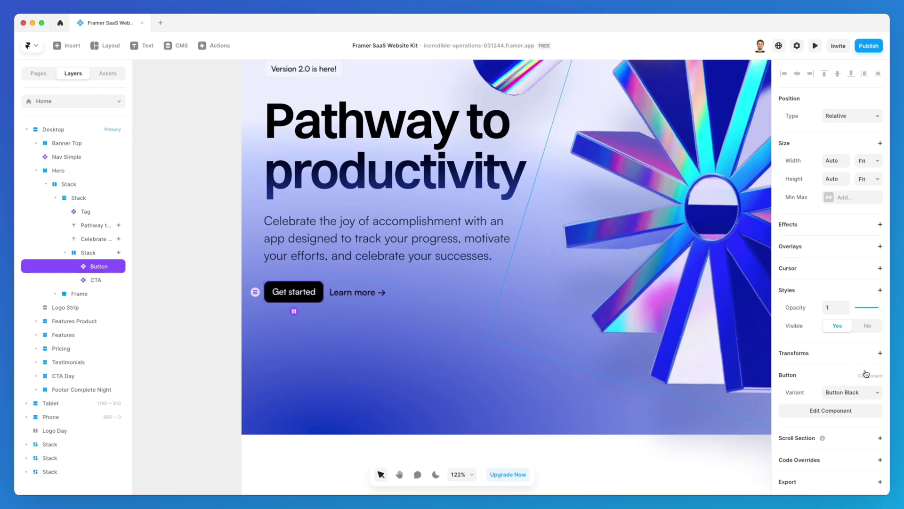
left_click(843, 392)
left_click(843, 403)
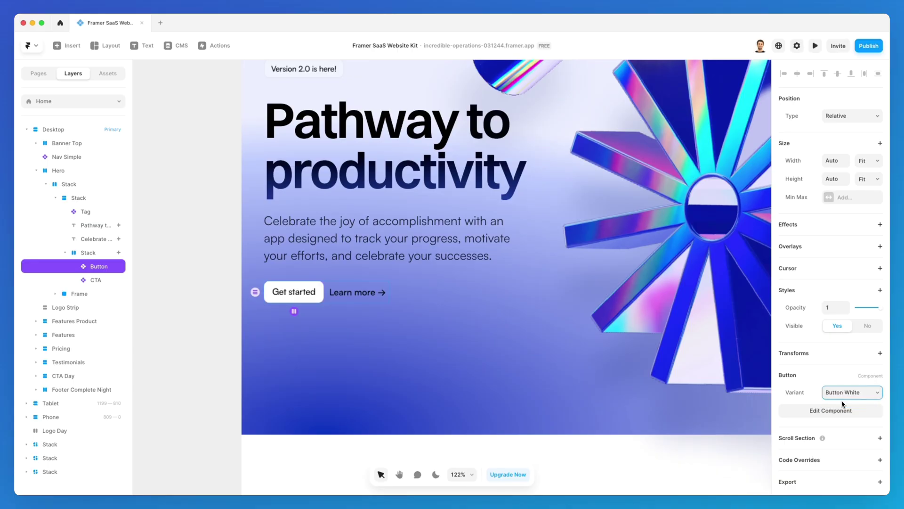
left_click(843, 394)
left_click(845, 386)
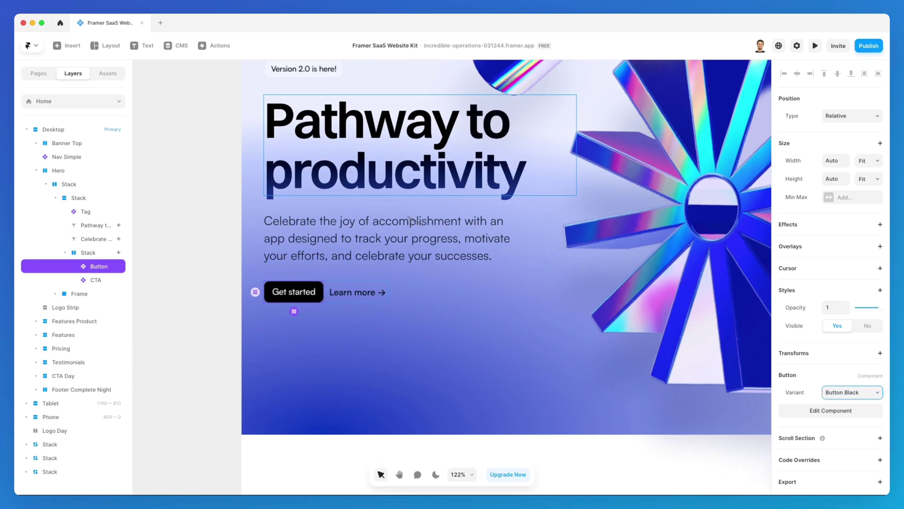
Reopen the Get started button's component and shorten the primary variant's name to Black.
double_click(284, 291)
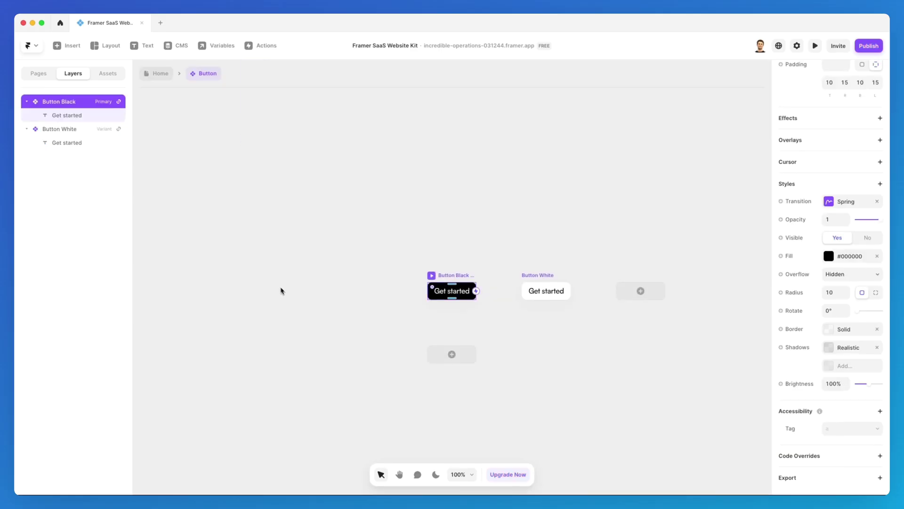
scroll(484, 281, "up", 3)
scroll(489, 284, "up", 1)
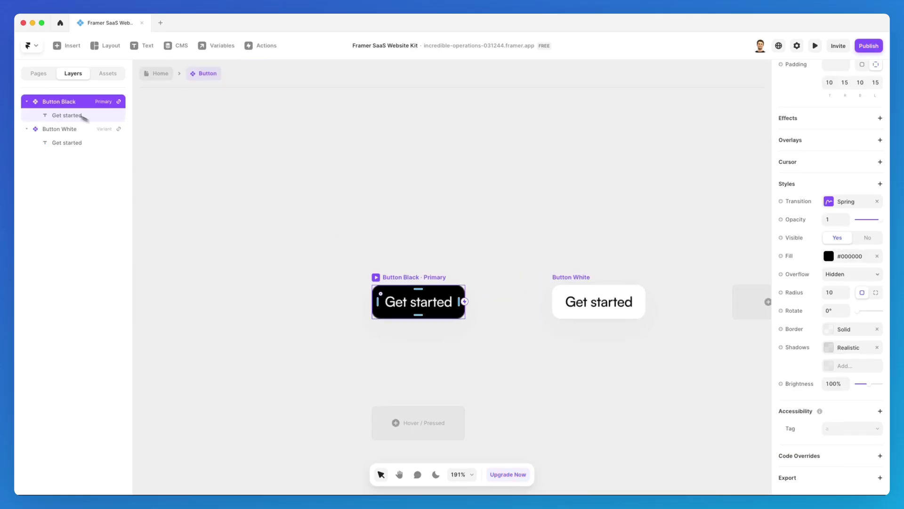
double_click(59, 101)
left_click(59, 101)
key("BackSpace")
key("BackSpace")
key("BackSpace")
key("BackSpace")
key("BackSpace")
key("BackSpace")
key("BackSpace")
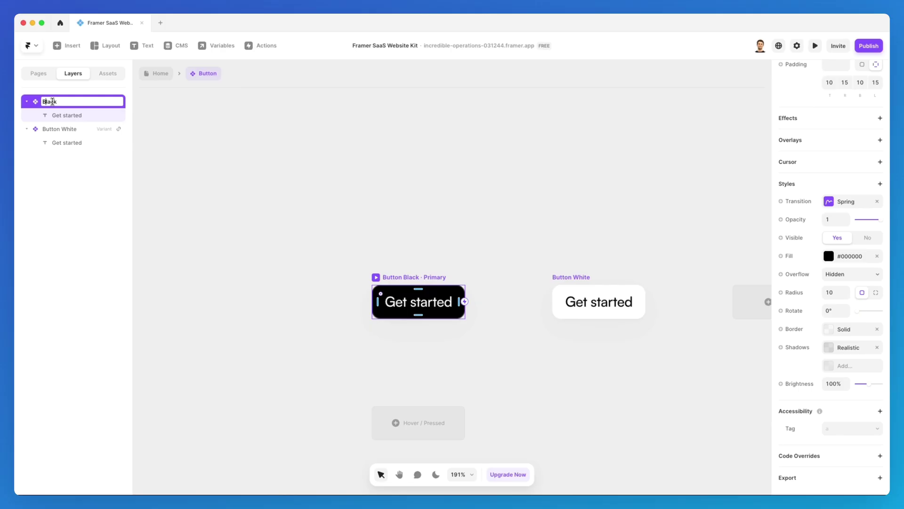
Shorten the Button White variant's name to White.
left_click(55, 130)
double_click(57, 130)
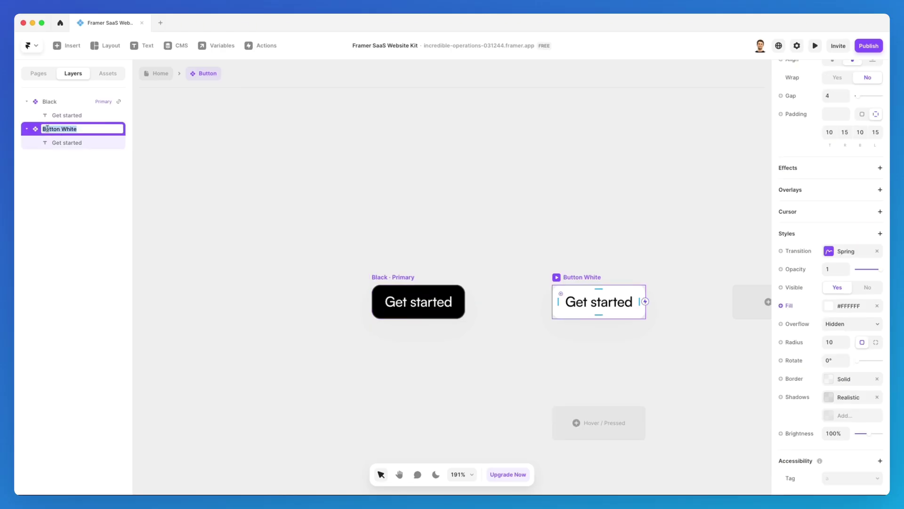
left_click(59, 130)
key("BackSpace")
key("BackSpace")
key("BackSpace")
key("BackSpace")
key("BackSpace")
key("BackSpace")
key("BackSpace")
Go back to the Home page and try the White variant on the Get started button before restoring Black.
left_click(155, 73)
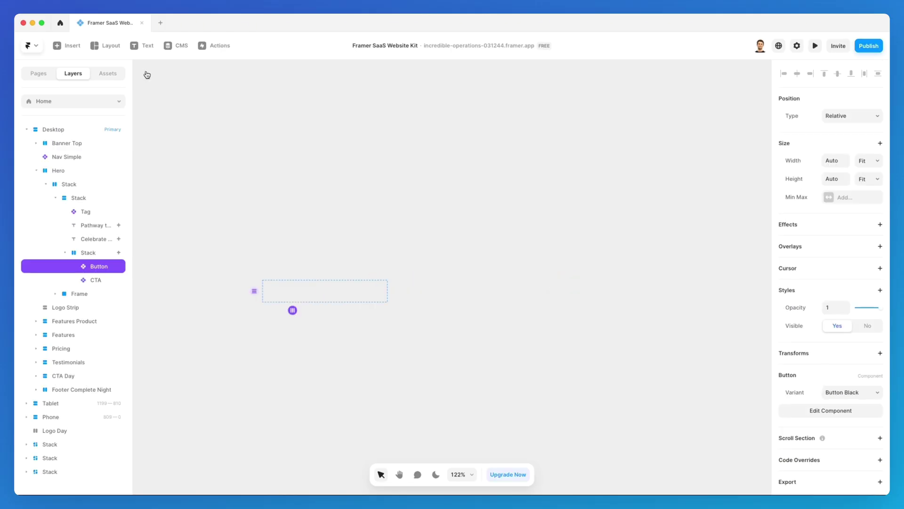
left_click(849, 392)
left_click(847, 404)
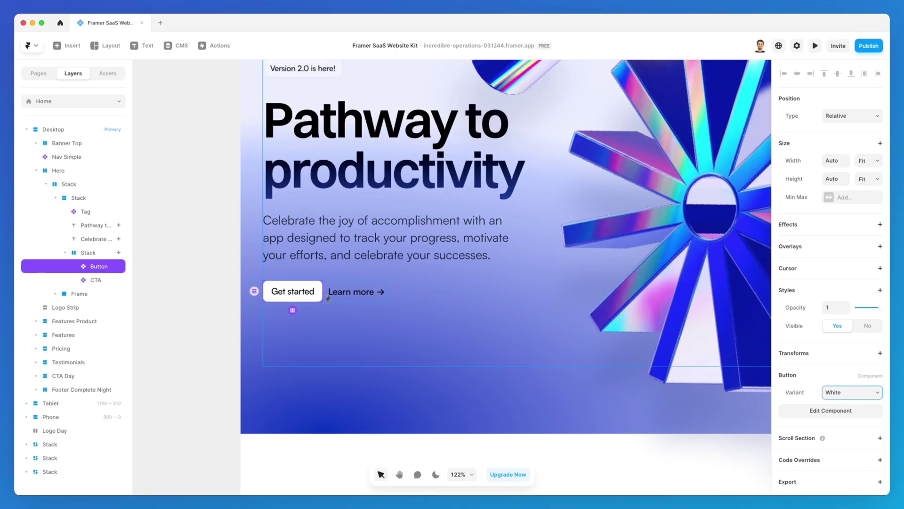
scroll(304, 297, "up", 5)
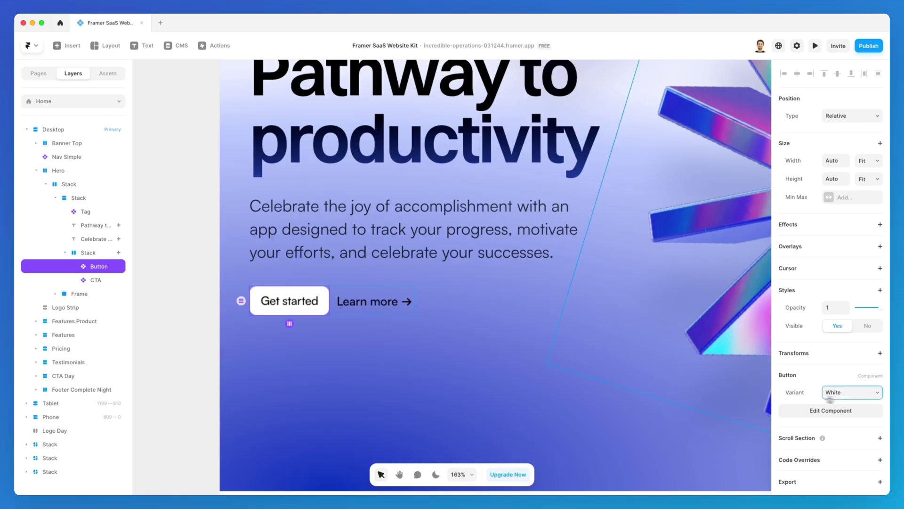
left_click(851, 392)
left_click(843, 382)
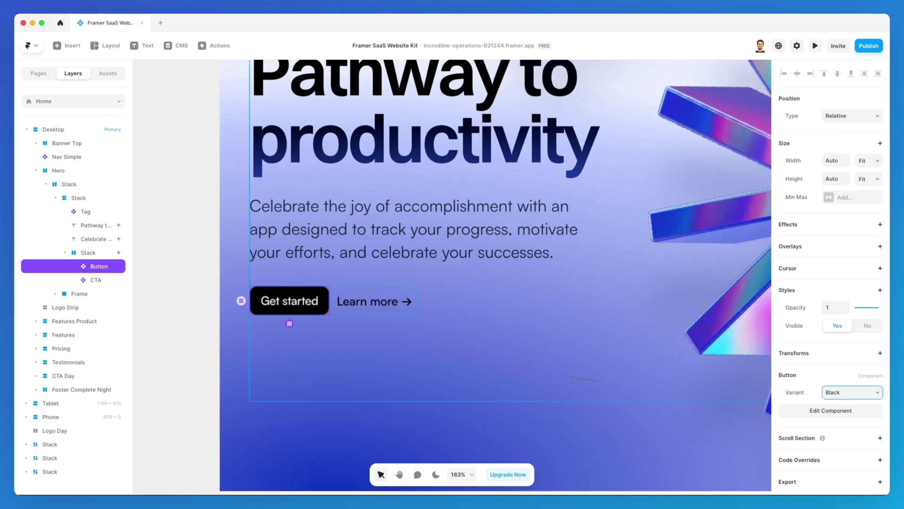
Reopen the Get started button's component and rename the primary variant as Dark.
double_click(294, 300)
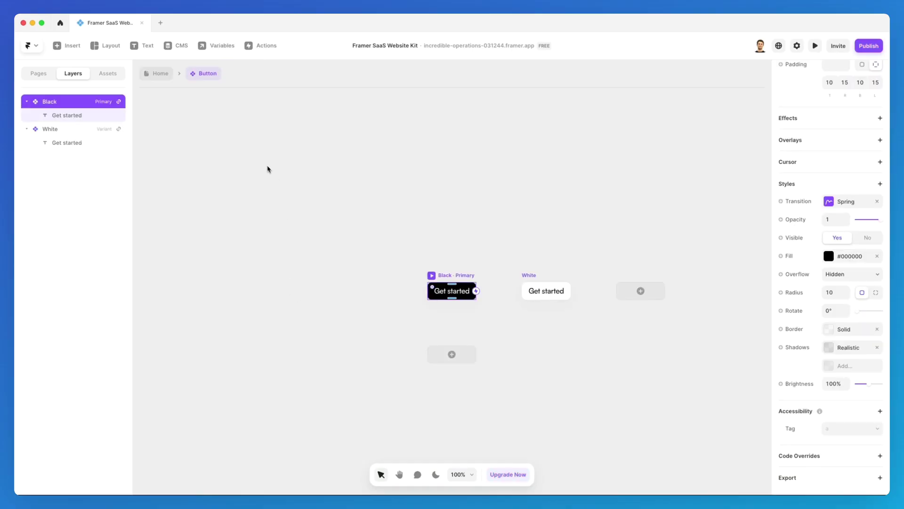
double_click(48, 105)
type("Dark")
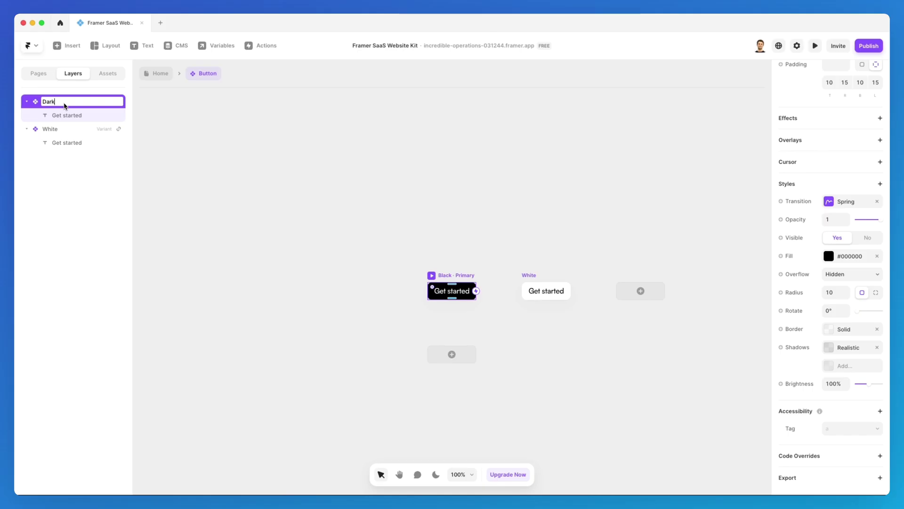
key("Return")
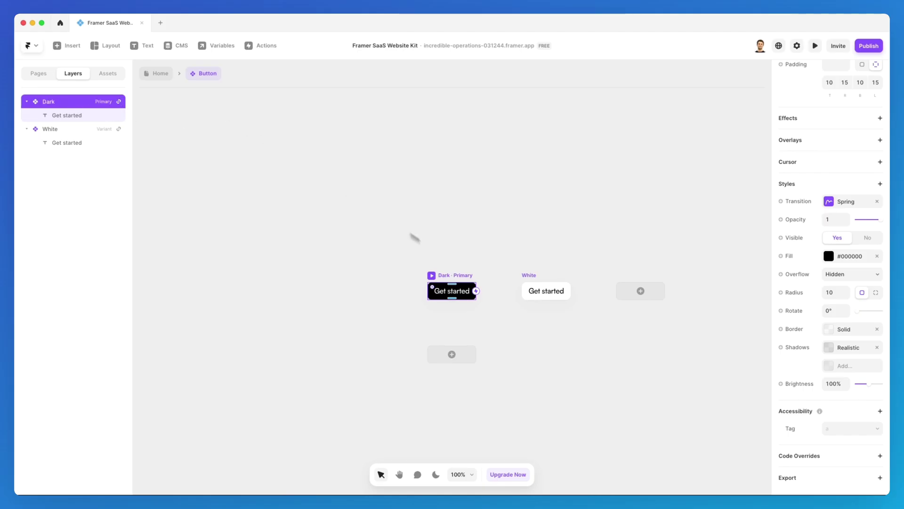
Create a component variable from the Dark variant's fill, accept its suggested settings and close the variables dialog.
scroll(472, 278, "up", 5)
scroll(456, 294, "down", 3)
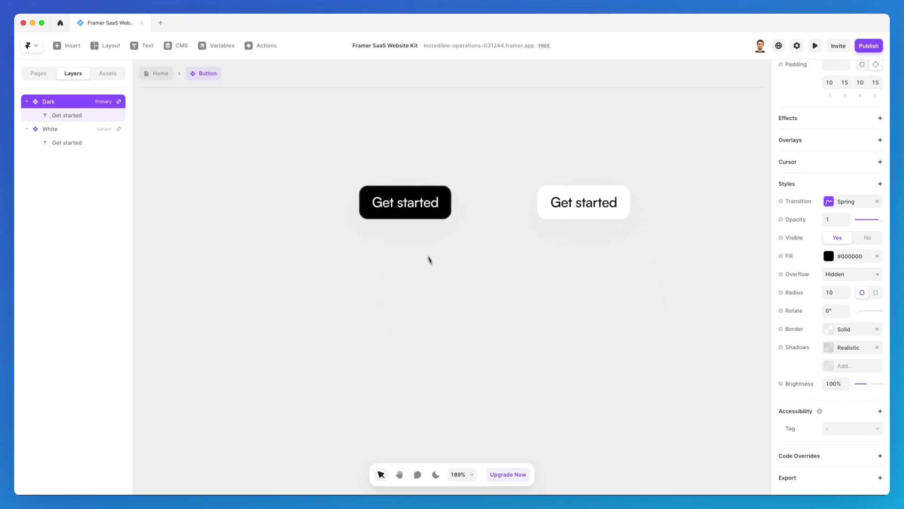
scroll(408, 216, "up", 1)
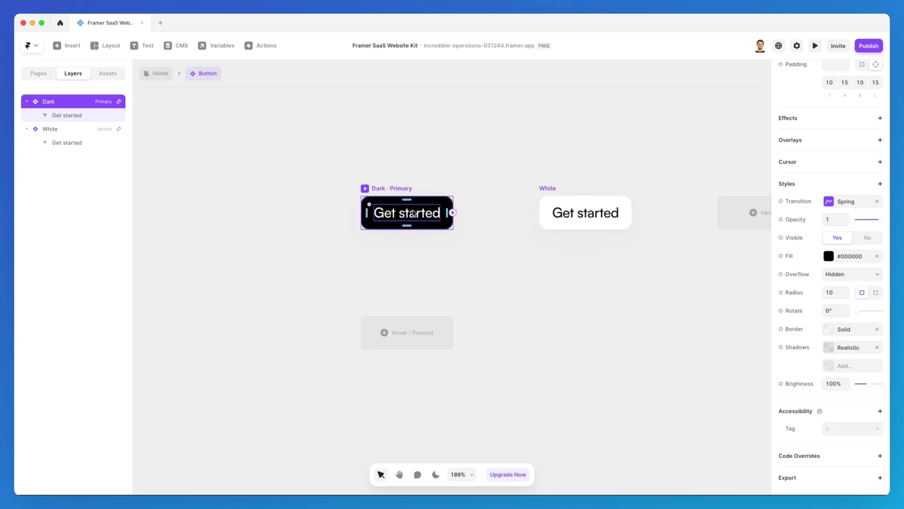
scroll(428, 225, "up", 3)
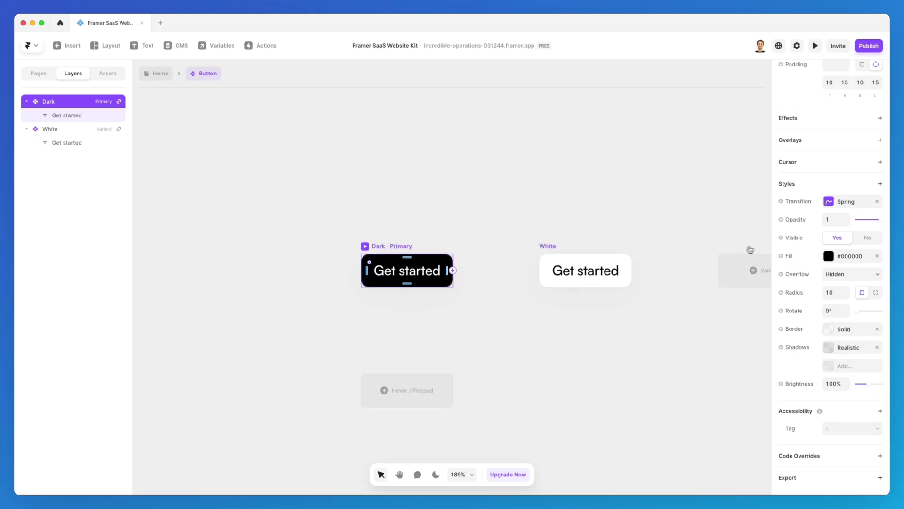
left_click(789, 259)
mouse_move(809, 278)
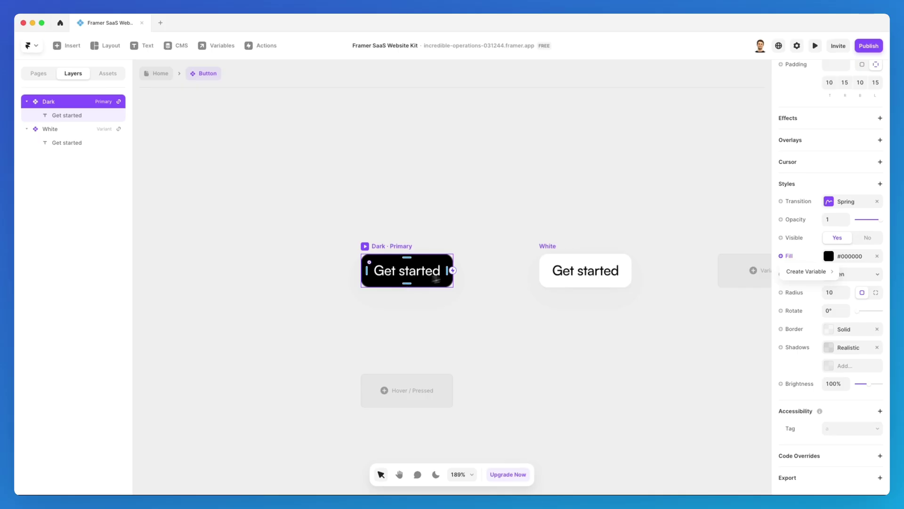
left_click(854, 272)
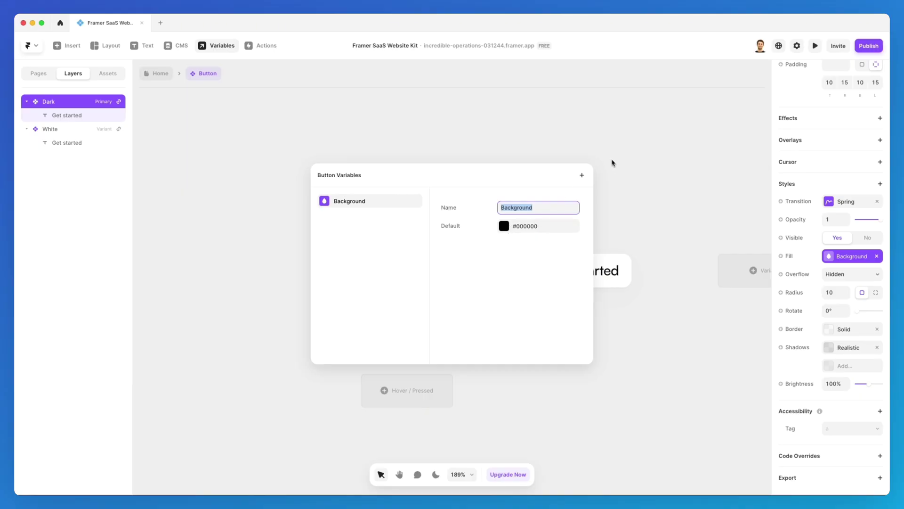
left_click(607, 197)
Return to the Home page and set the Get started button's Background colour to dark purple #2C006E.
left_click(162, 75)
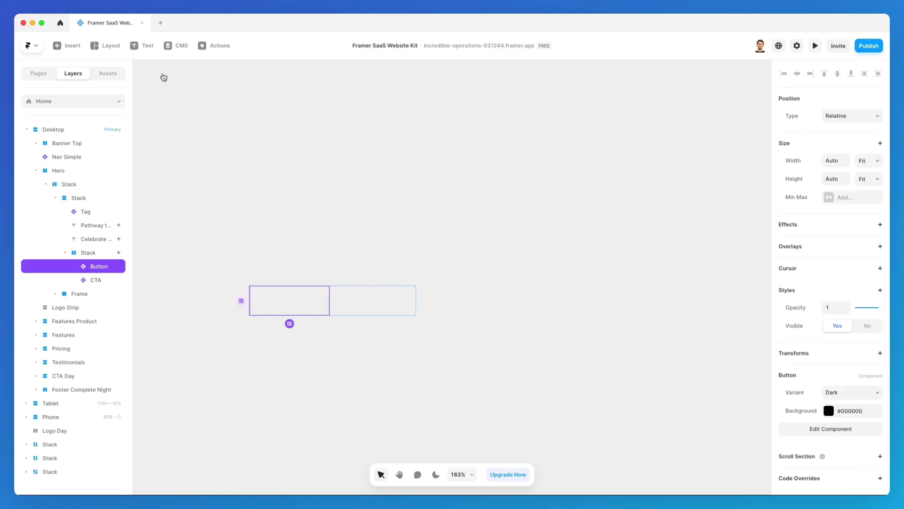
scroll(539, 227, "down", 1)
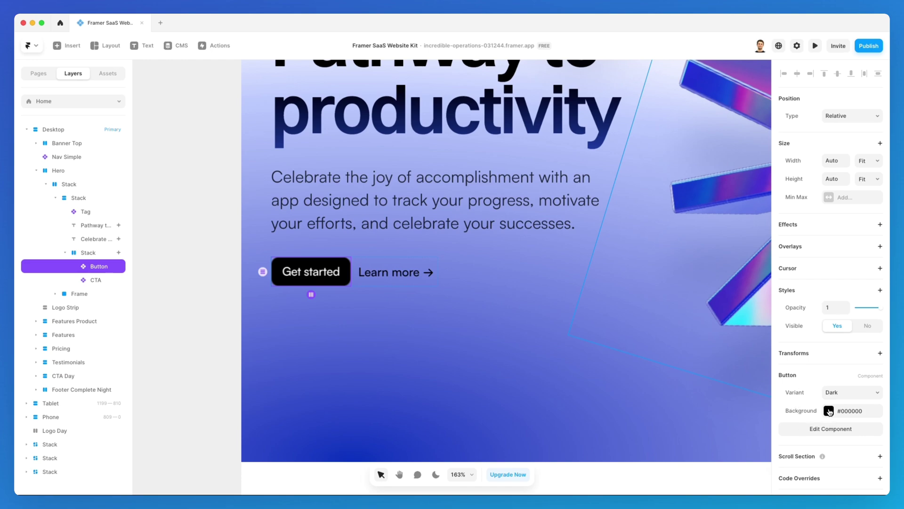
left_click(829, 411)
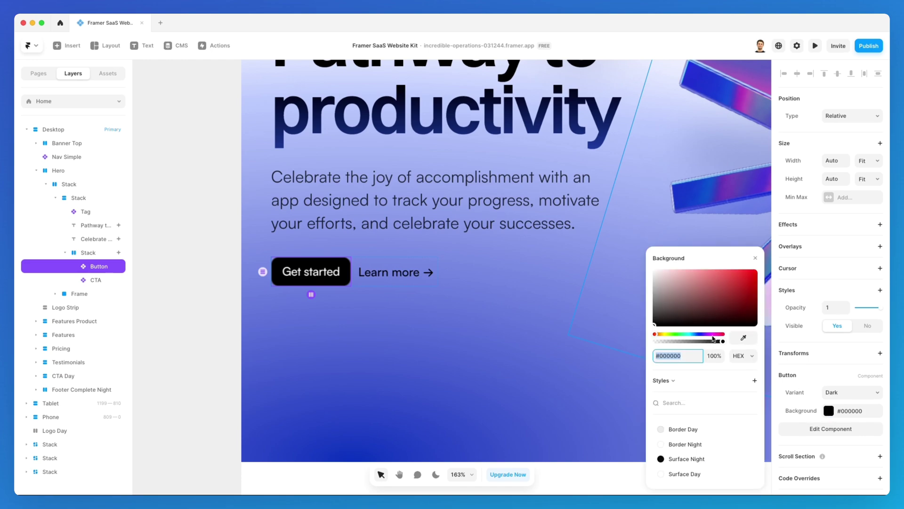
left_click(703, 335)
mouse_move(704, 301)
left_mouse_down()
mouse_move(753, 273)
mouse_move(766, 251)
left_mouse_up()
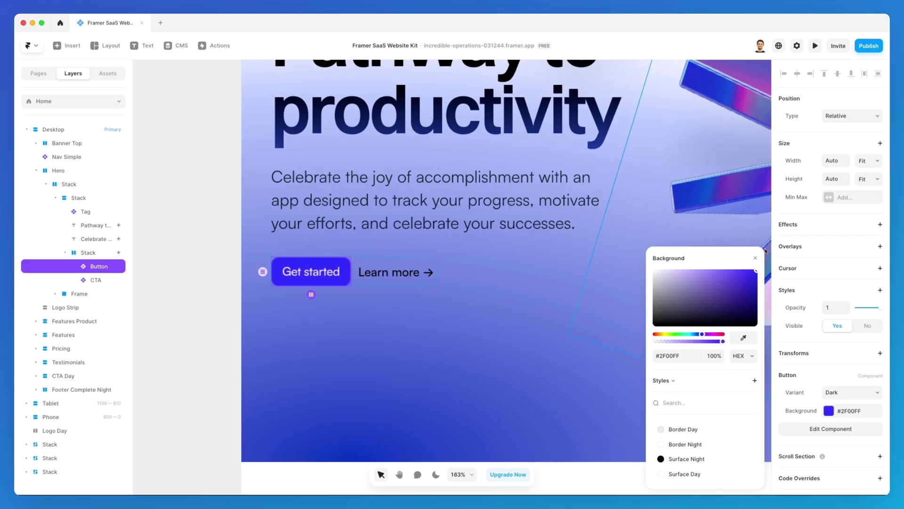
left_click_drag(704, 335, 779, 306)
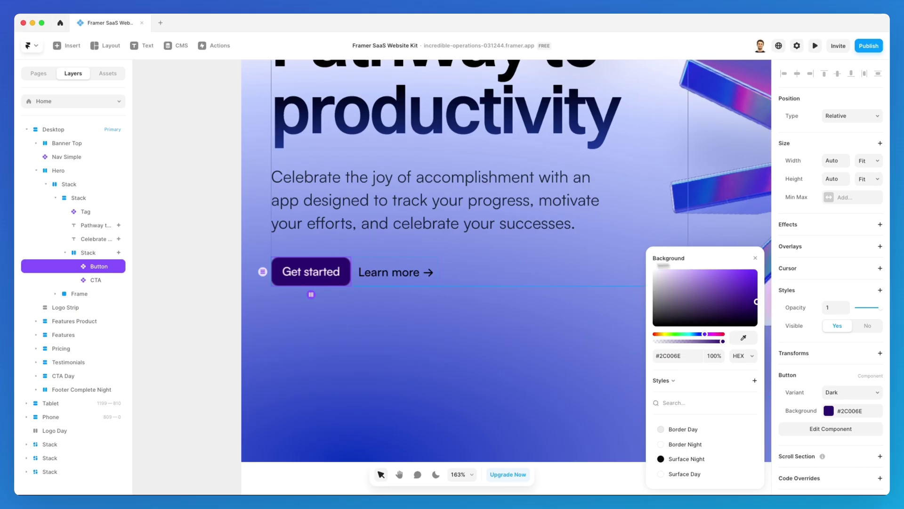
left_click(501, 274)
Reopen the Get started button's component and add a Hover state to the Dark variant.
double_click(338, 271)
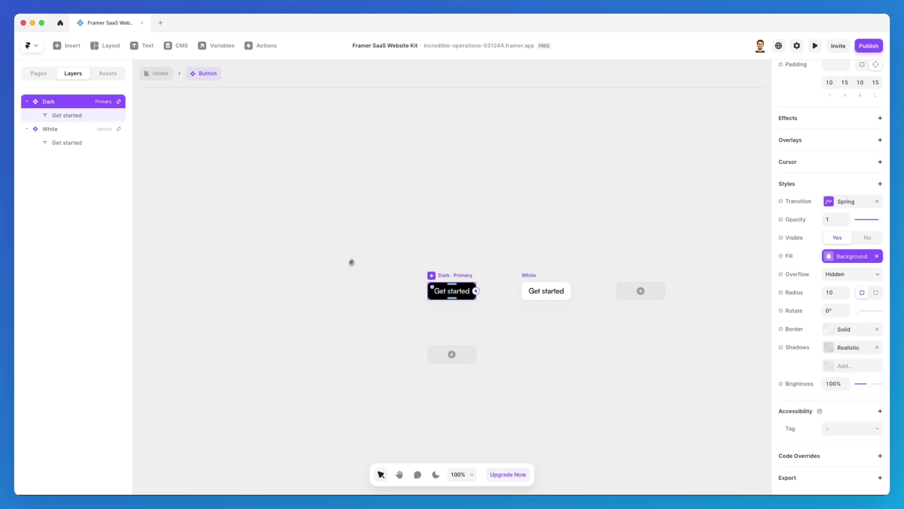
scroll(412, 236, "up", 5)
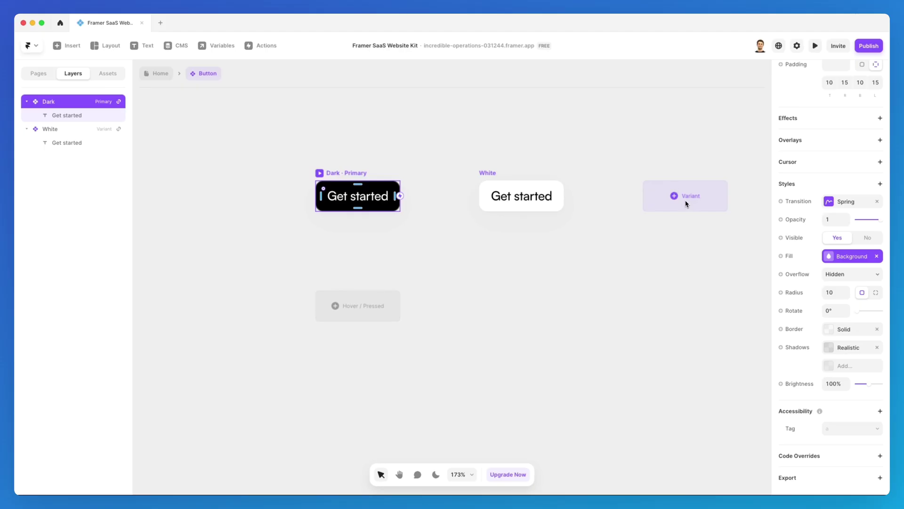
left_click(362, 315)
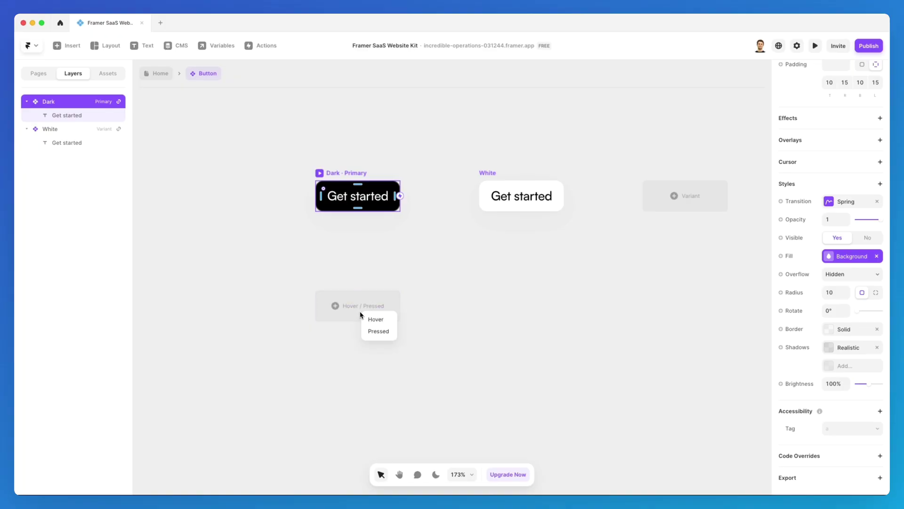
left_click(388, 321)
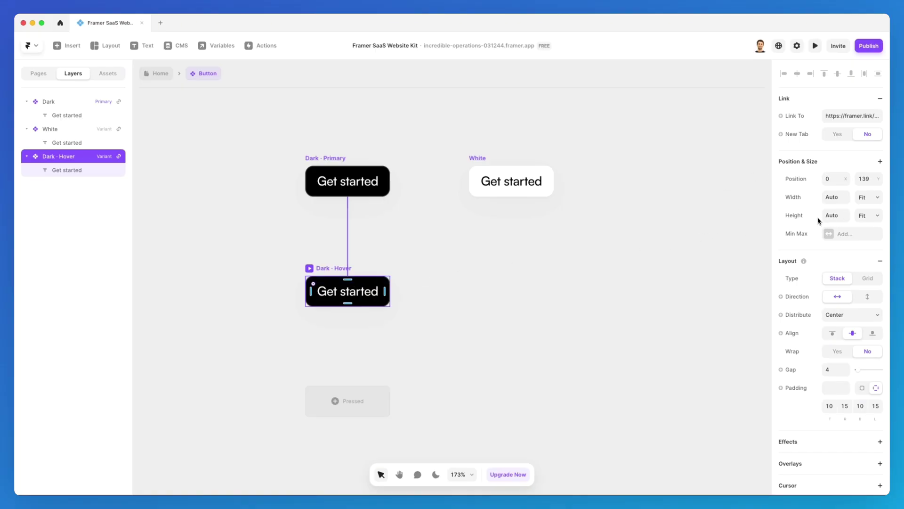
scroll(853, 206, "down", 3)
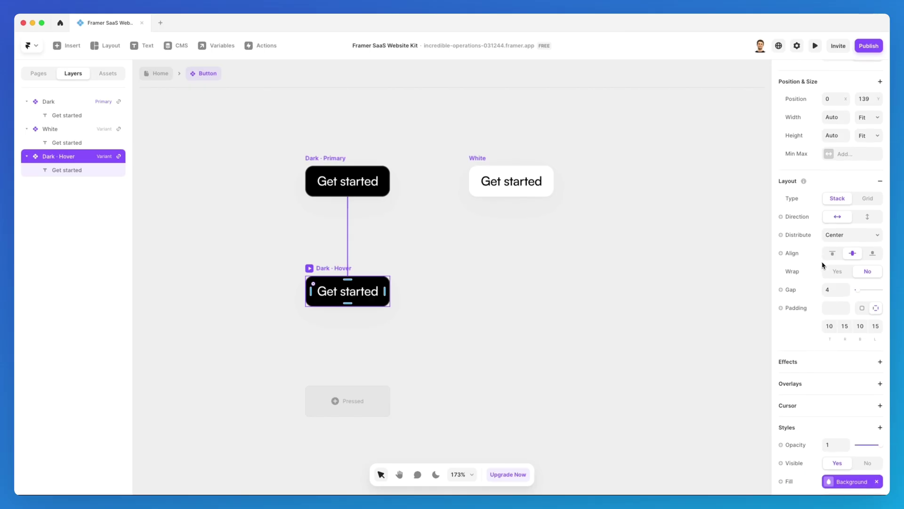
scroll(823, 264, "down", 6)
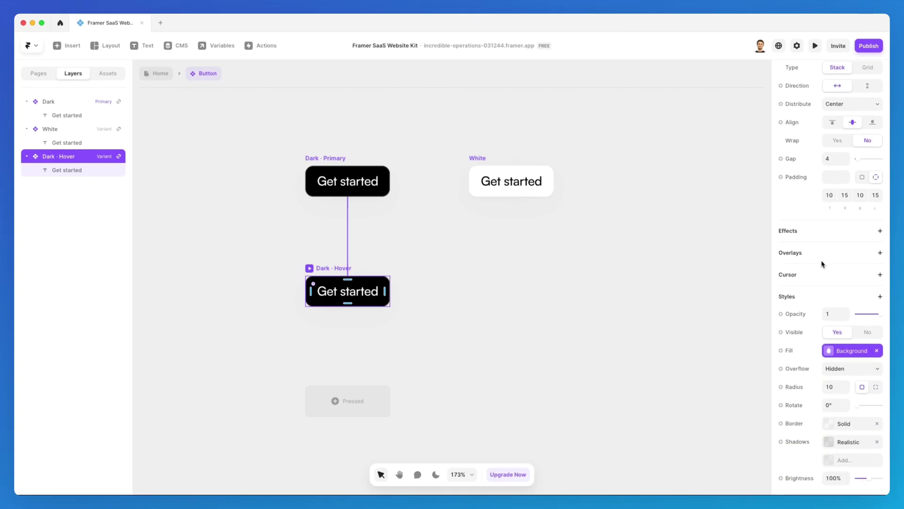
Rotate the Dark variant's Hover state to 8°, preview the button's hover effect and return to the component.
scroll(822, 264, "down", 1)
left_click_drag(854, 317, 859, 321)
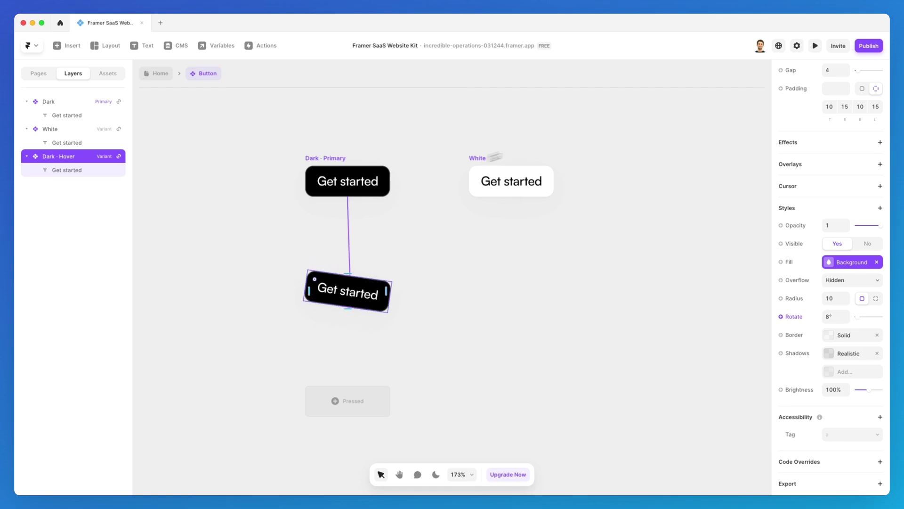
left_click(814, 46)
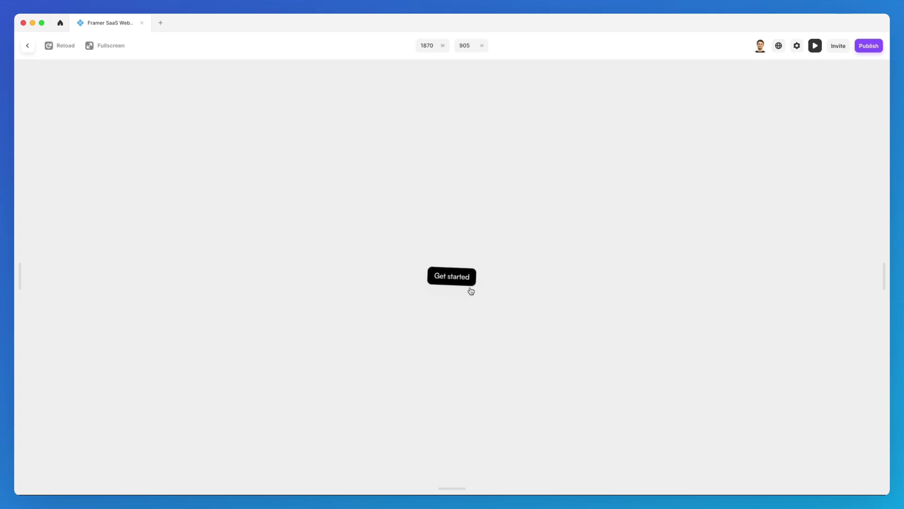
left_click(31, 46)
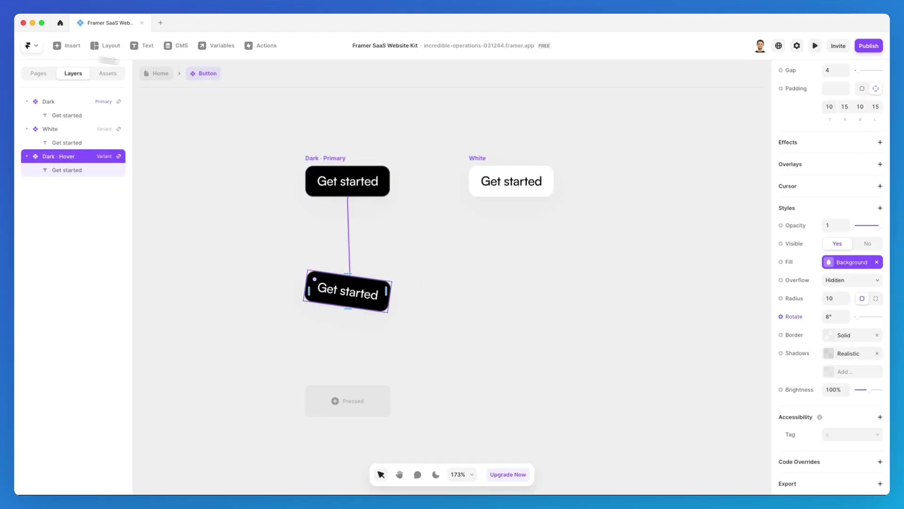
Add a Pressed state to the Dark variant, rotate it to 33°, preview the button and return to the component.
scroll(365, 390, "down", 5)
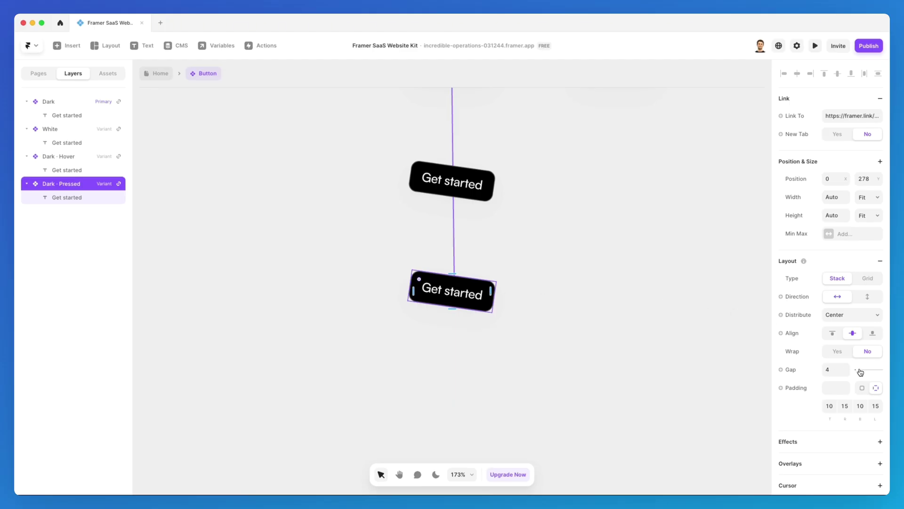
scroll(847, 329, "down", 5)
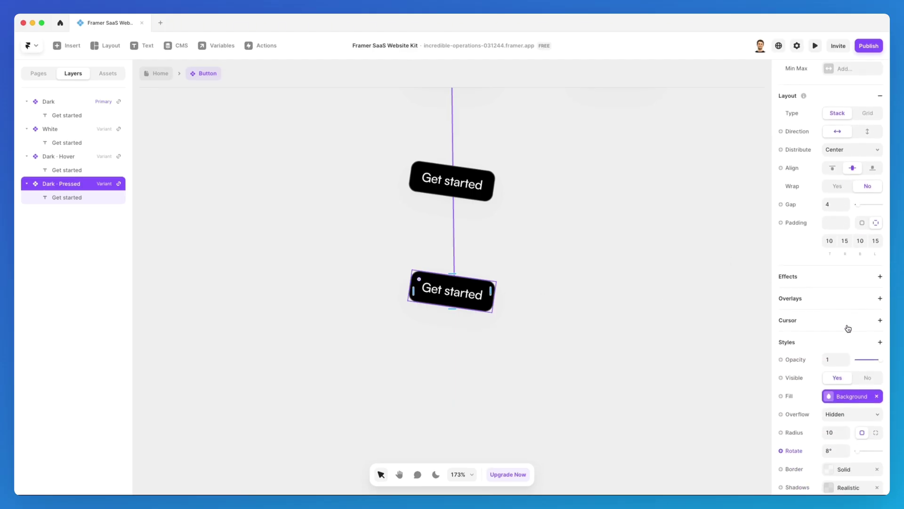
scroll(834, 340, "down", 3)
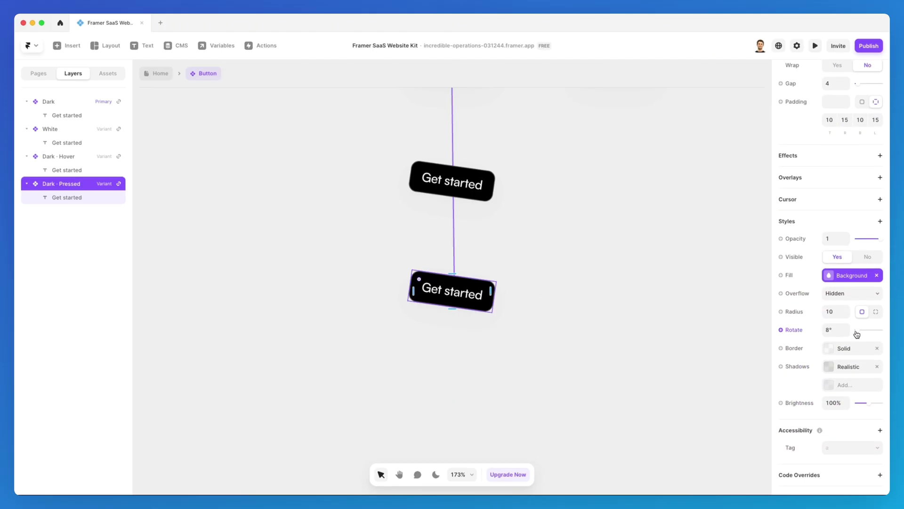
left_click_drag(856, 335, 861, 333)
left_click(816, 45)
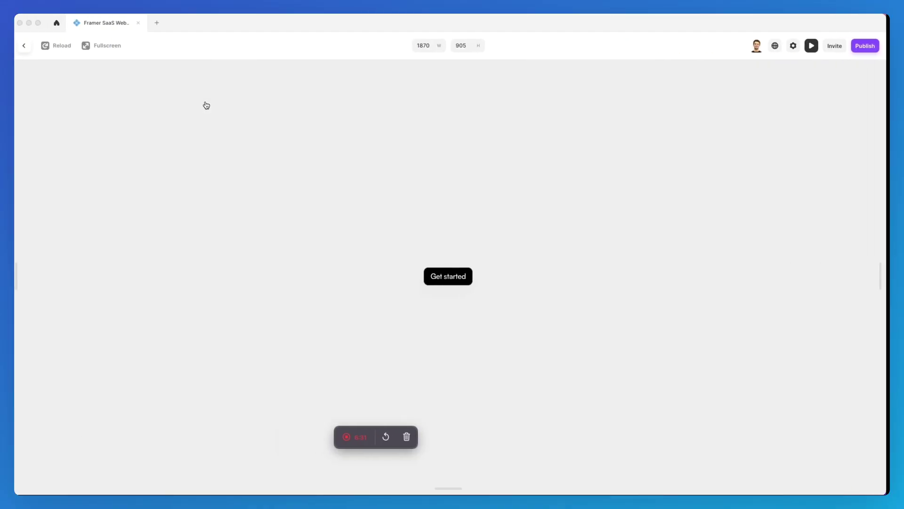
left_click(24, 46)
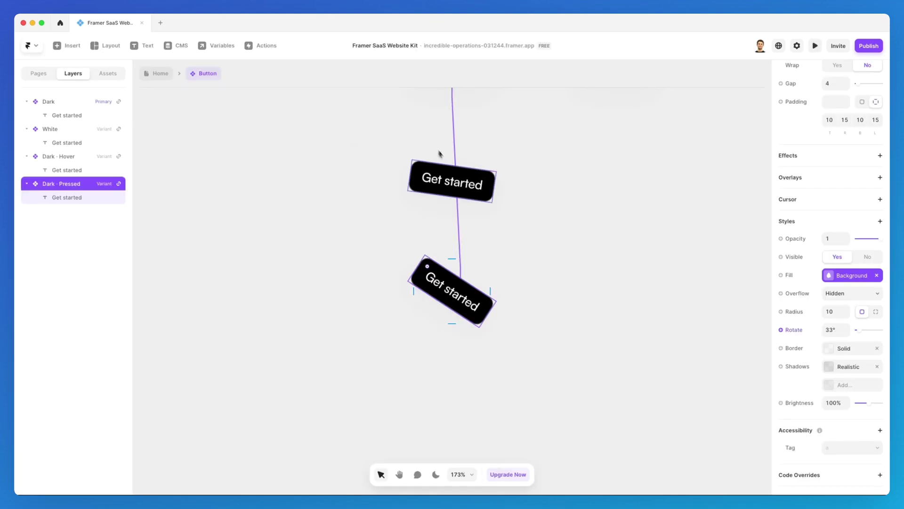
Review the button's variants, return to the Home page and deselect the Get started button.
scroll(440, 188, "up", 5)
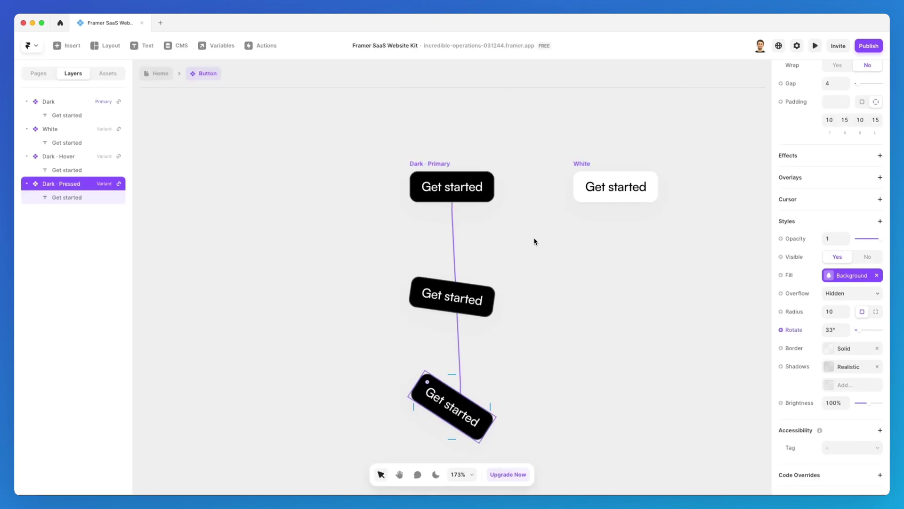
scroll(534, 242, "down", 3)
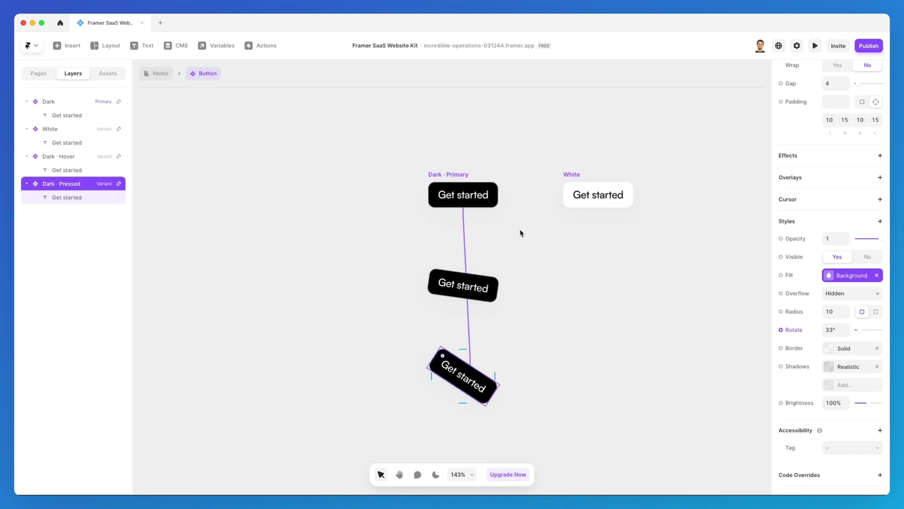
scroll(520, 233, "down", 1)
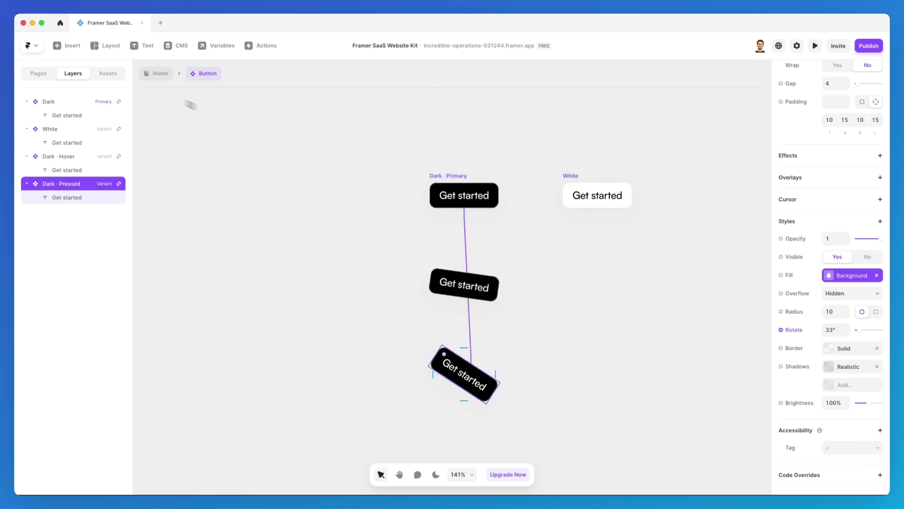
left_click(154, 74)
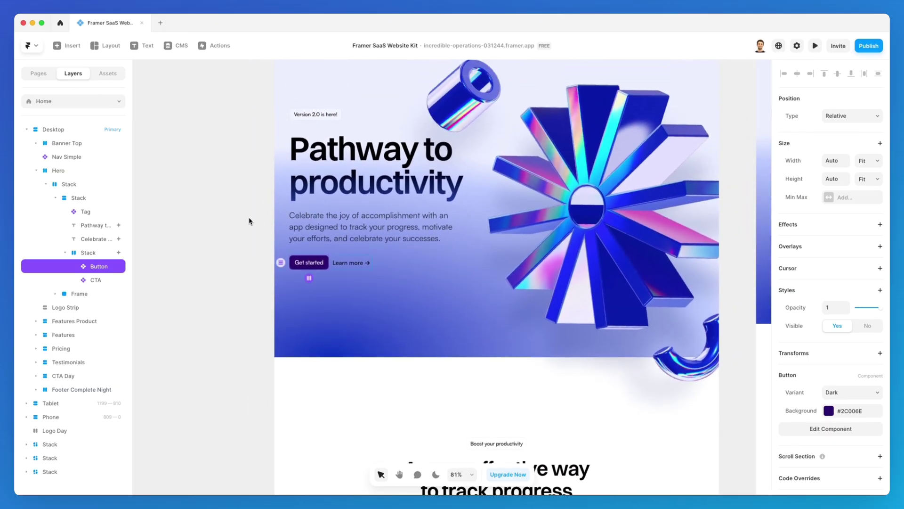
scroll(242, 227, "up", 2)
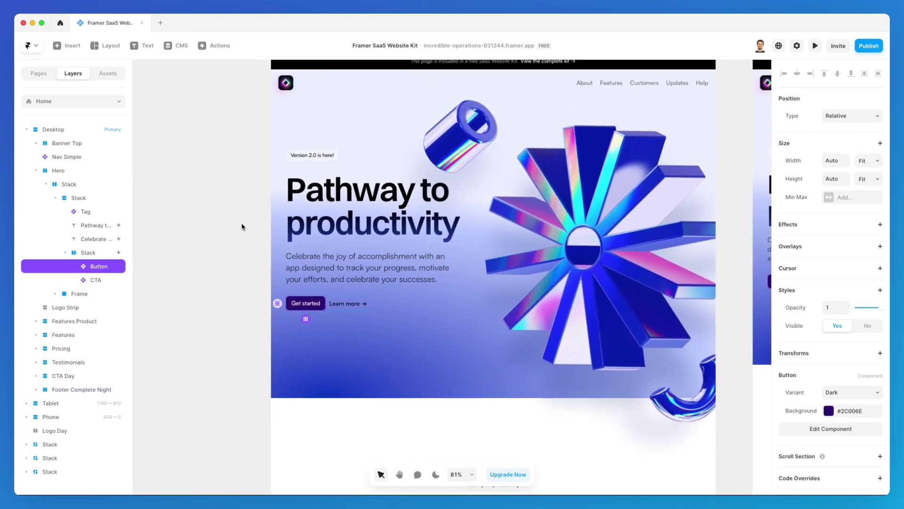
left_click(241, 226)
scroll(241, 226, "right", 3)
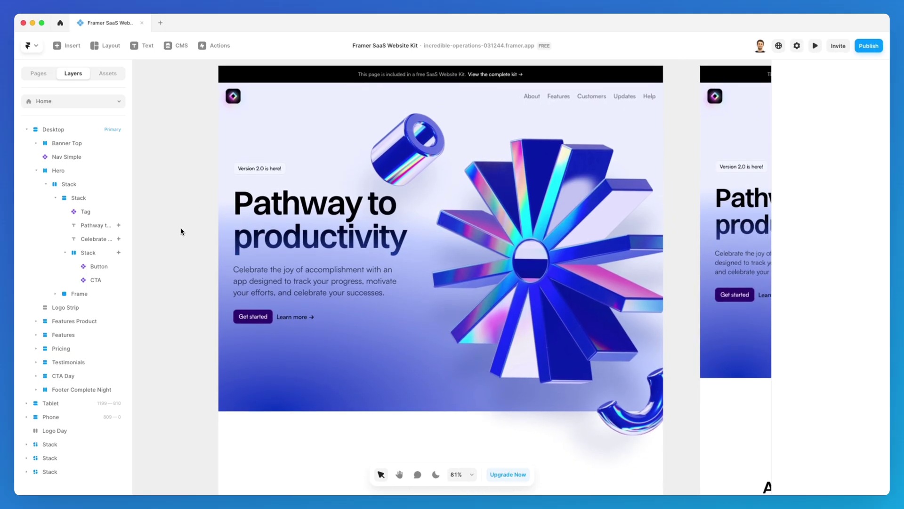
scroll(180, 231, "up", 1)
scroll(180, 231, "right", 1)
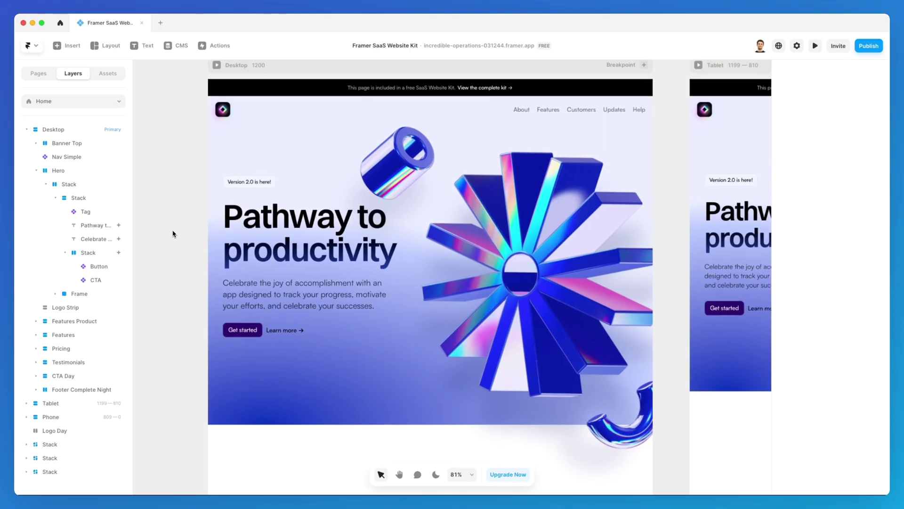
scroll(173, 233, "right", 2)
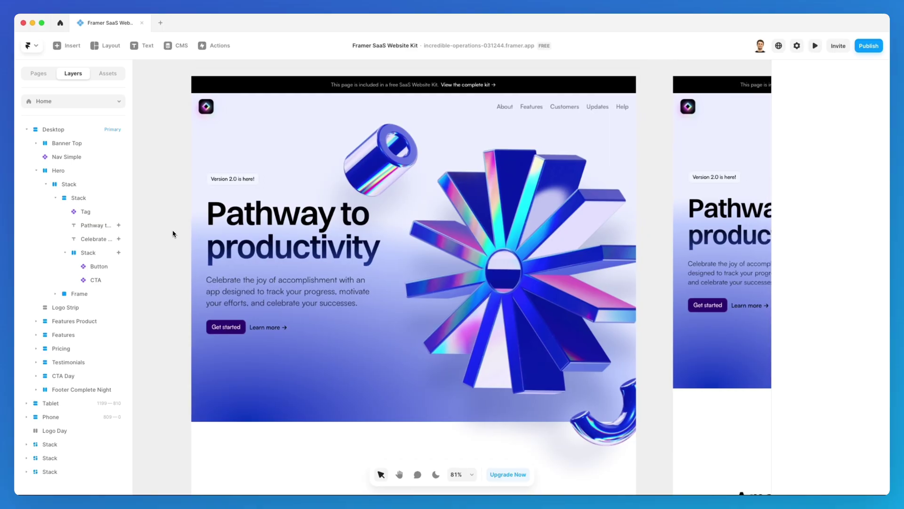
scroll(162, 246, "down", 2)
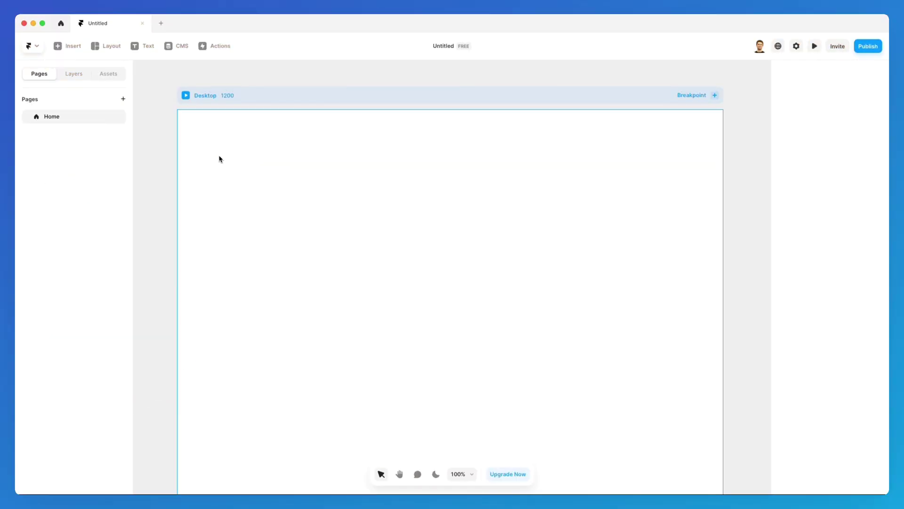
Draw a frame about 629 wide and 374 high in the middle of the blank Desktop page of the untitled project.
left_click(96, 47)
left_click(108, 69)
left_click_drag(303, 188, 589, 358)
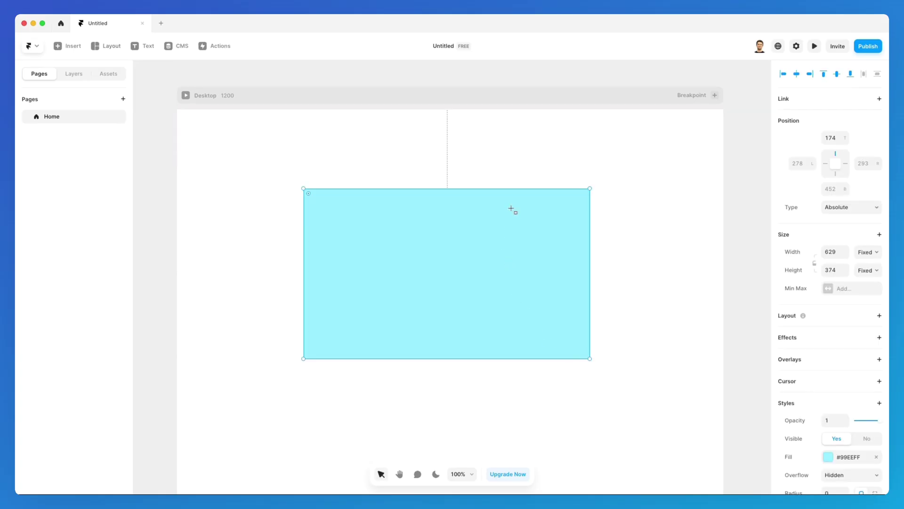
Change the frame's solid fill to saturated blue #1900FF at 100% opacity.
scroll(802, 290, "down", 3)
scroll(802, 290, "down", 3)
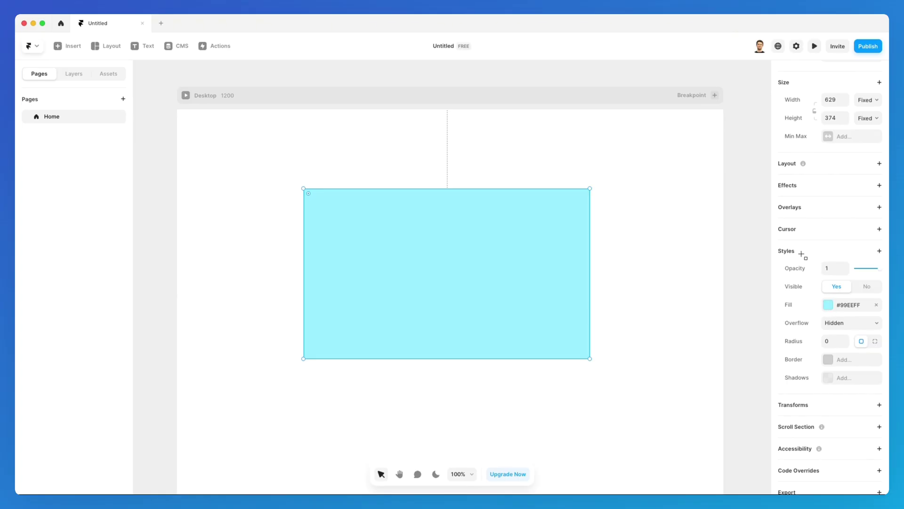
left_click(828, 305)
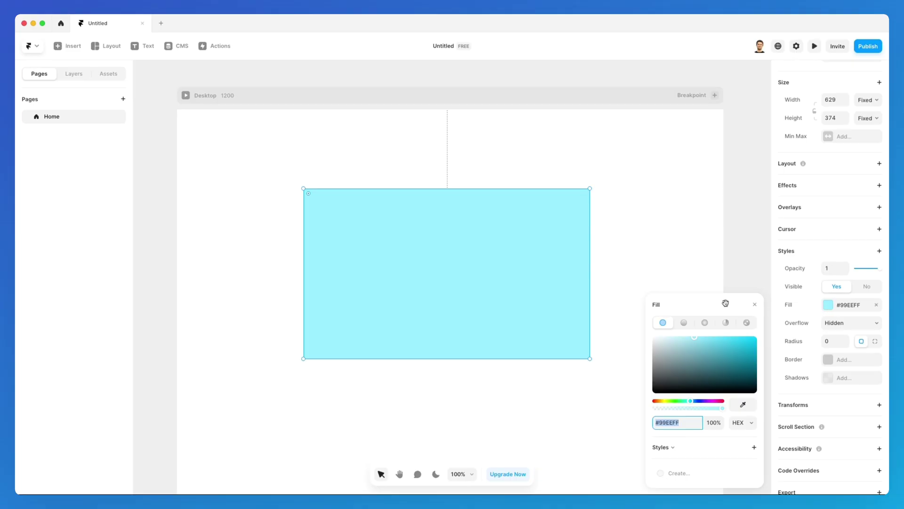
left_click_drag(726, 303, 690, 150)
left_click_drag(686, 188, 742, 188)
mouse_move(658, 247)
left_mouse_down()
mouse_move(688, 248)
mouse_move(670, 249)
left_mouse_up()
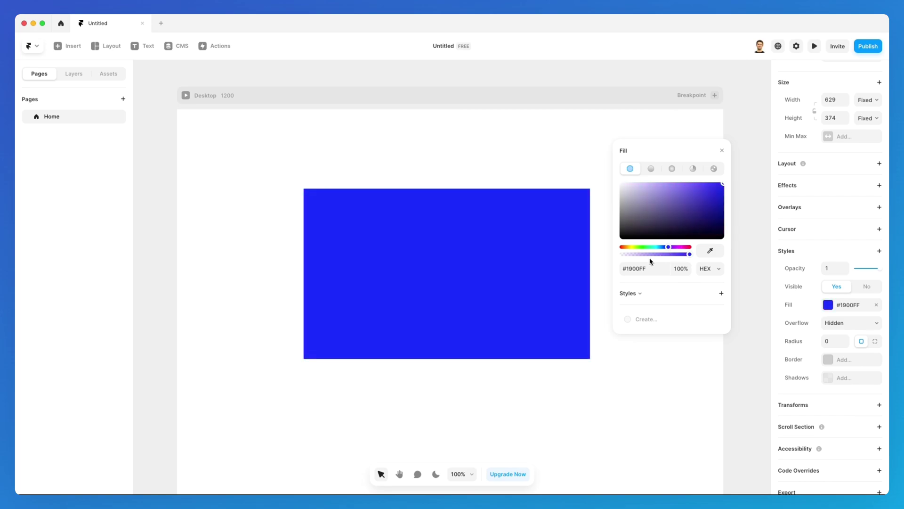
mouse_move(686, 255)
left_mouse_down()
mouse_move(620, 258)
mouse_move(694, 258)
left_mouse_up()
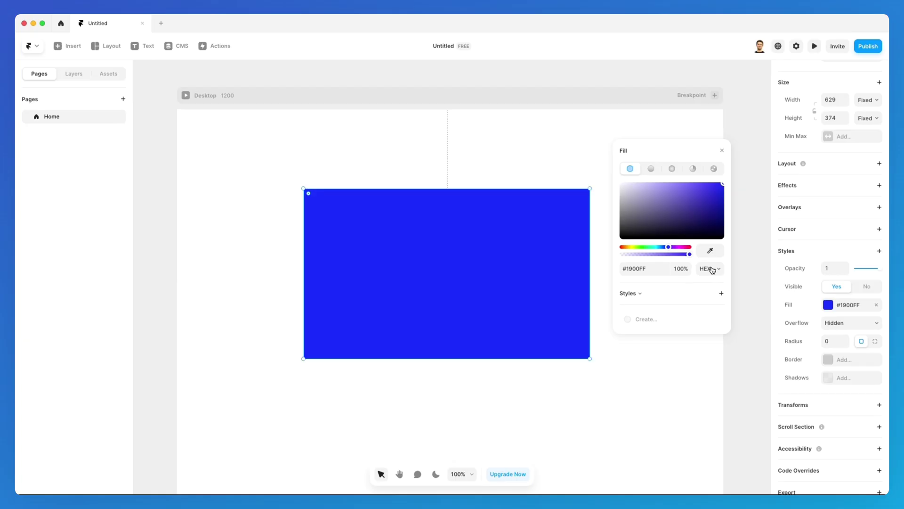
Cycle the fill's colour format through RGB and HSL and return it to HEX.
left_click(711, 270)
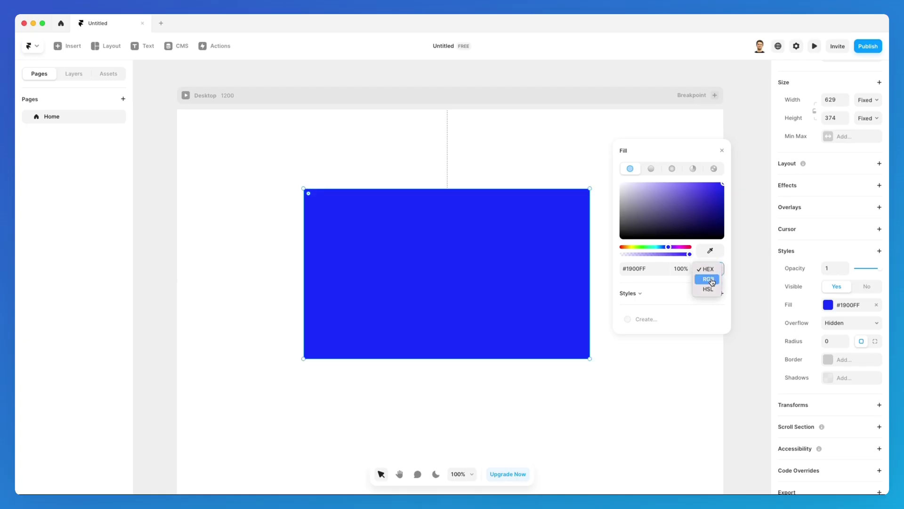
left_click(713, 281)
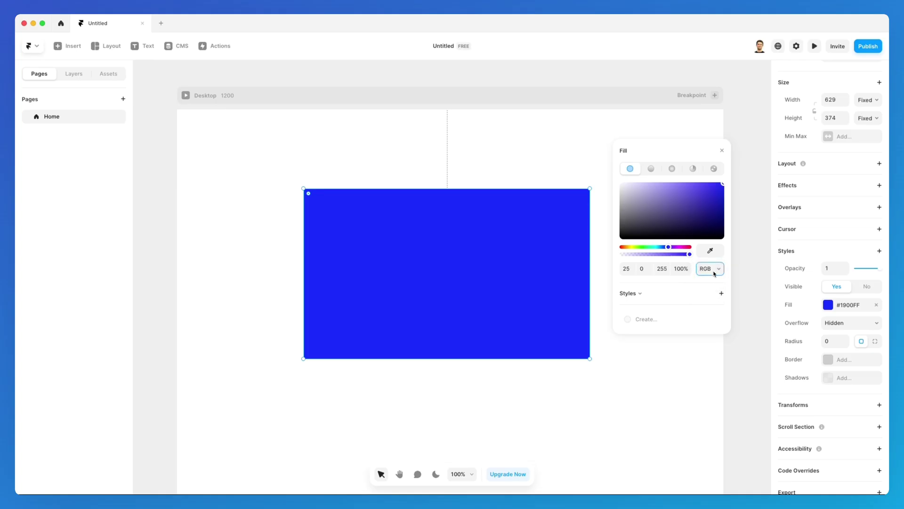
left_click(714, 274)
left_click(712, 280)
left_click(711, 272)
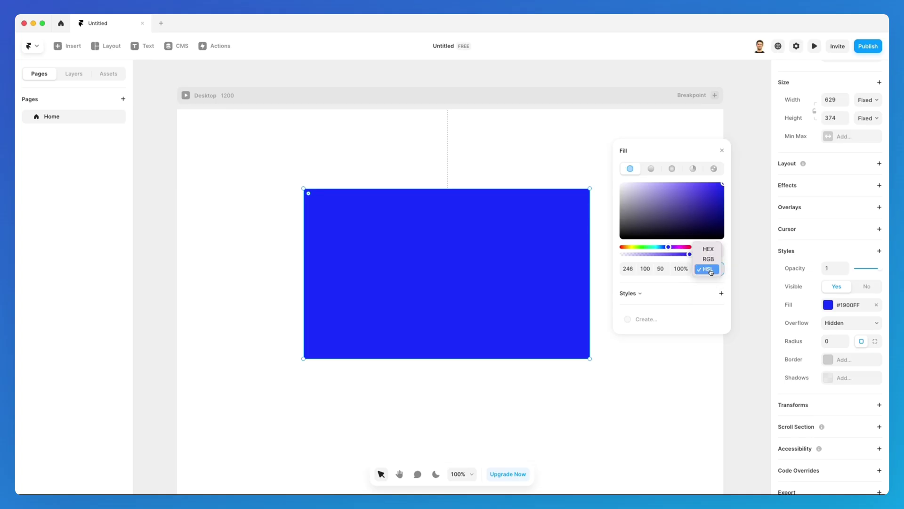
left_click(708, 248)
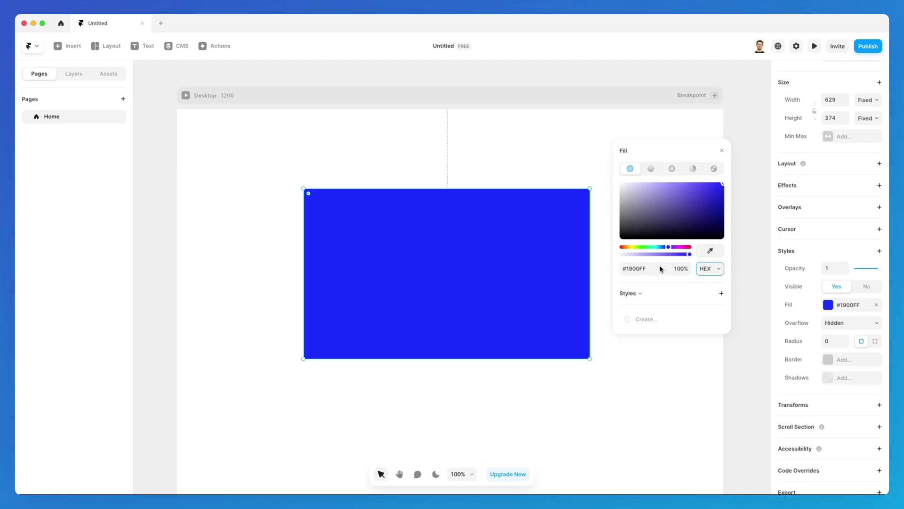
Sample the grey canvas colour #EEEEEE for the frame's fill with the eyedropper and close the fill settings.
left_click(717, 252)
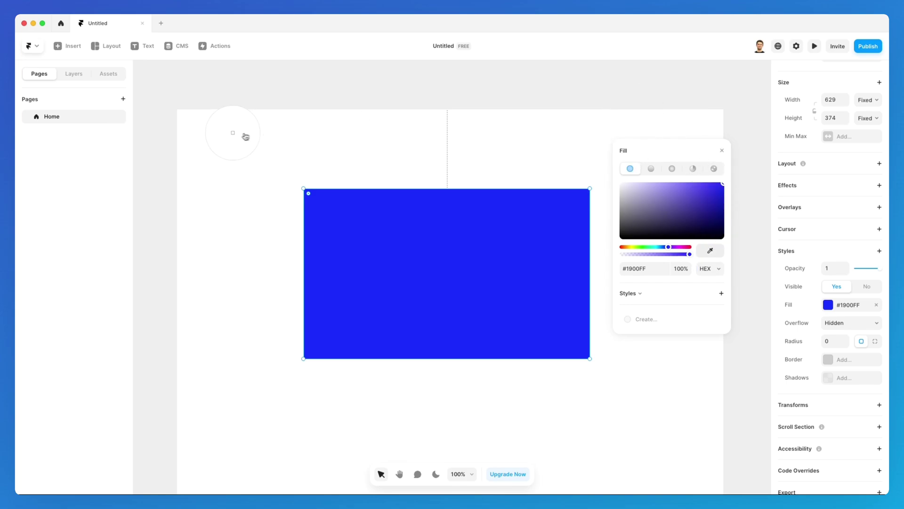
left_click(164, 141)
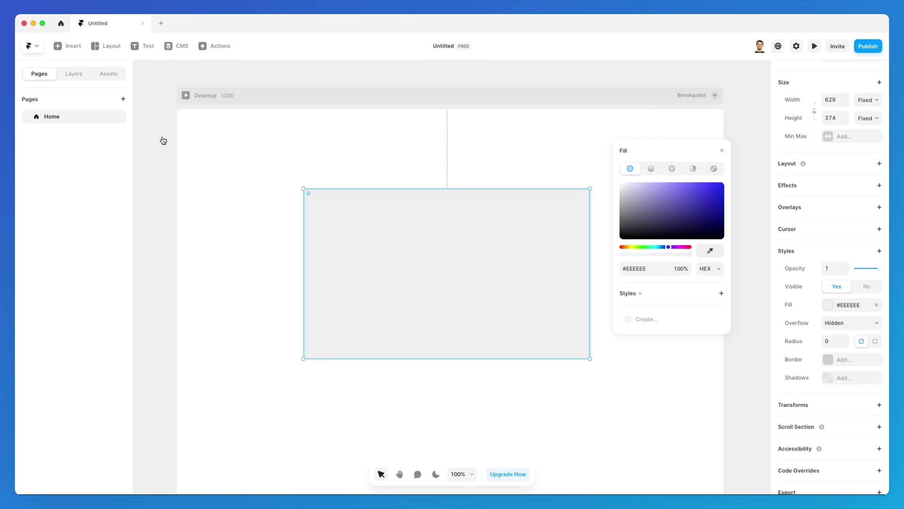
left_click(319, 182)
left_click(369, 198)
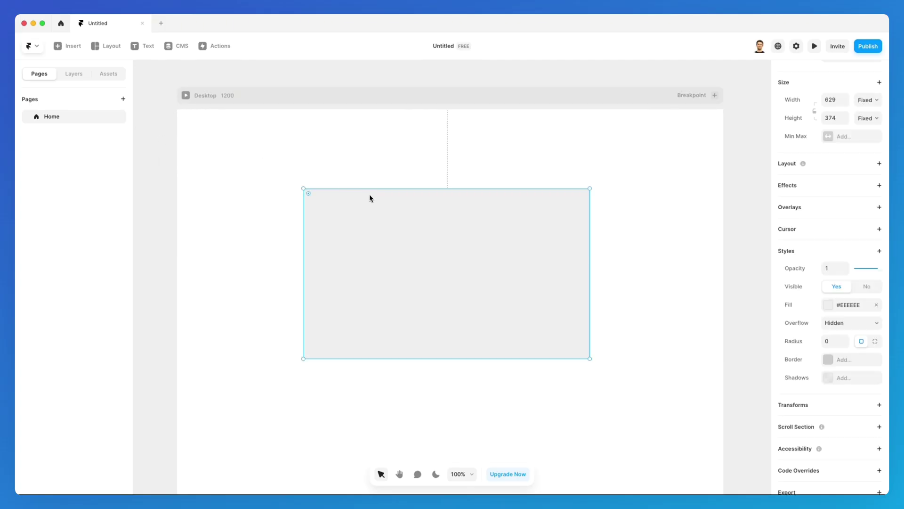
Reopen the frame's fill, sample the grey area above the Desktop page with the eyedropper and deselect the frame.
left_click(828, 306)
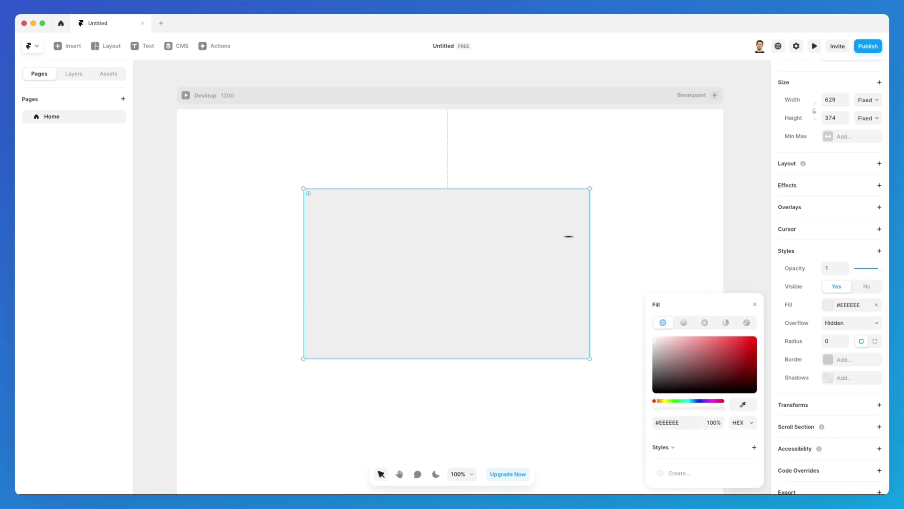
key("i")
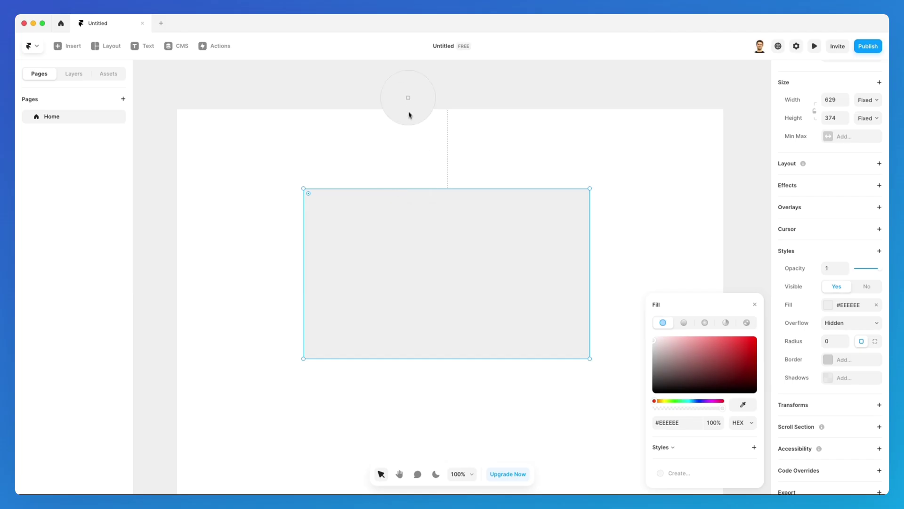
left_click(418, 101)
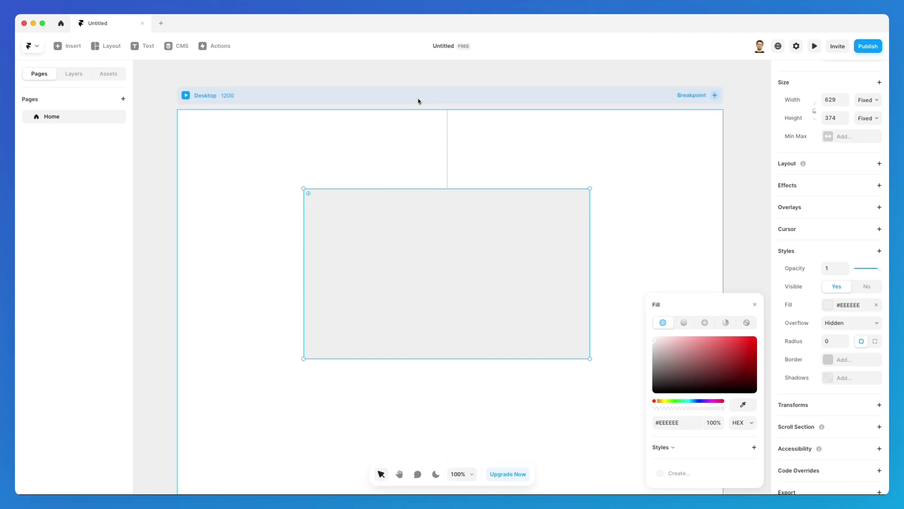
left_click(449, 150)
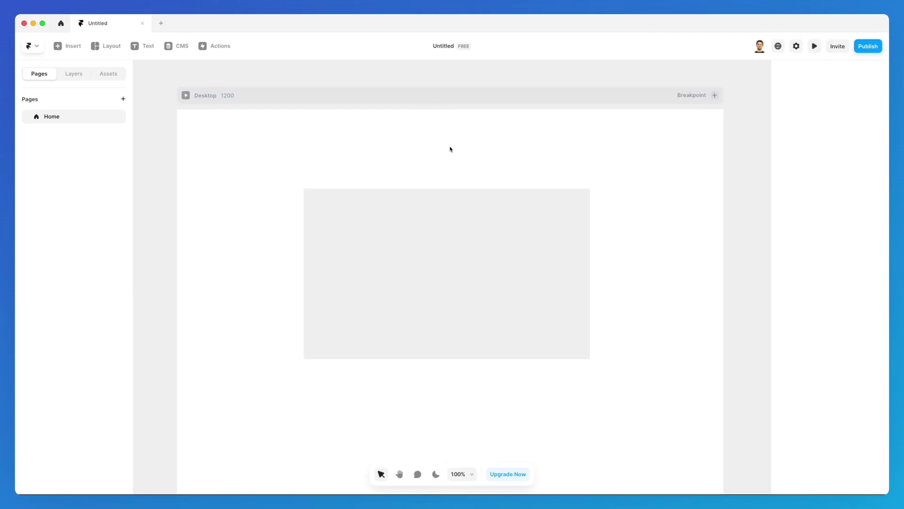
Give the grey frame a linear gradient fill from blue #0048FF at the start to cyan #00E1FF at the end.
left_click(437, 200)
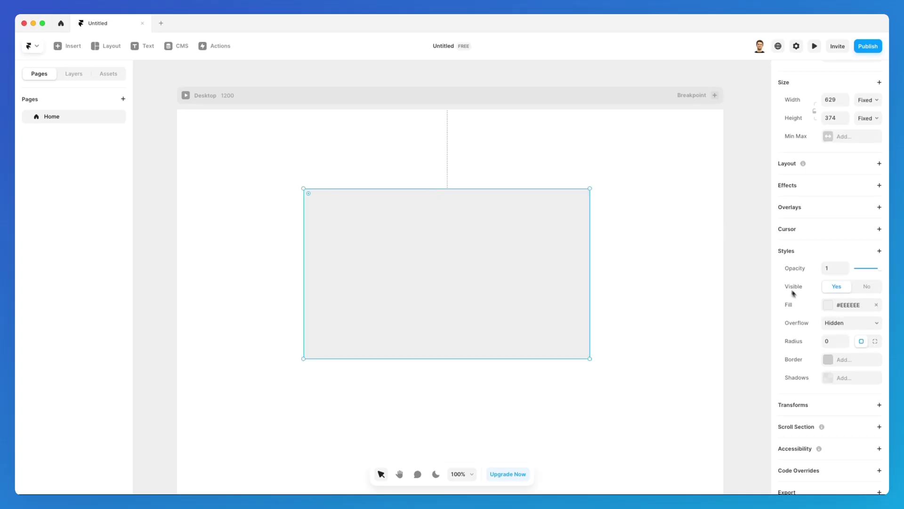
left_click(822, 306)
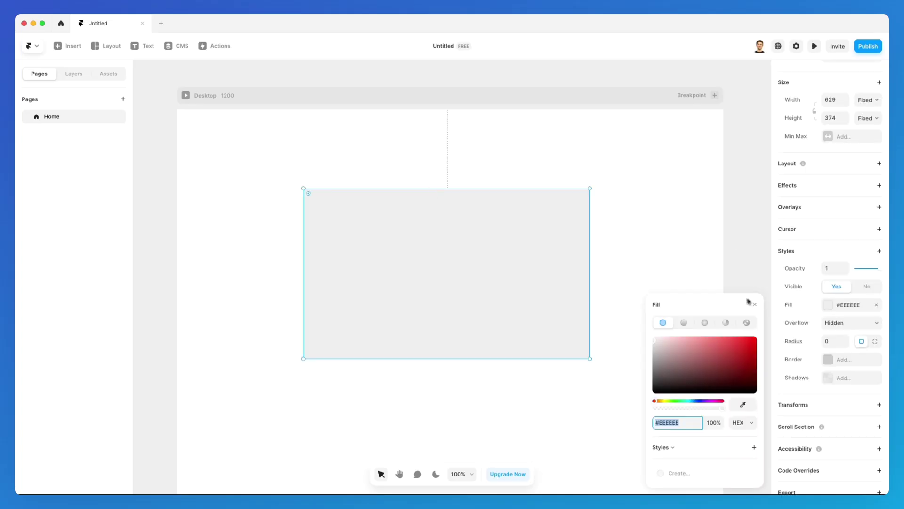
left_click(685, 324)
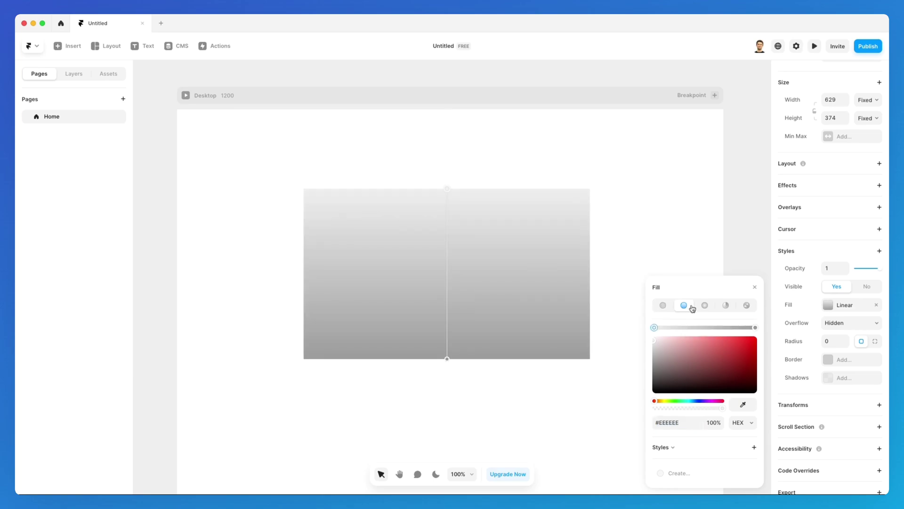
left_click_drag(707, 305, 632, 142)
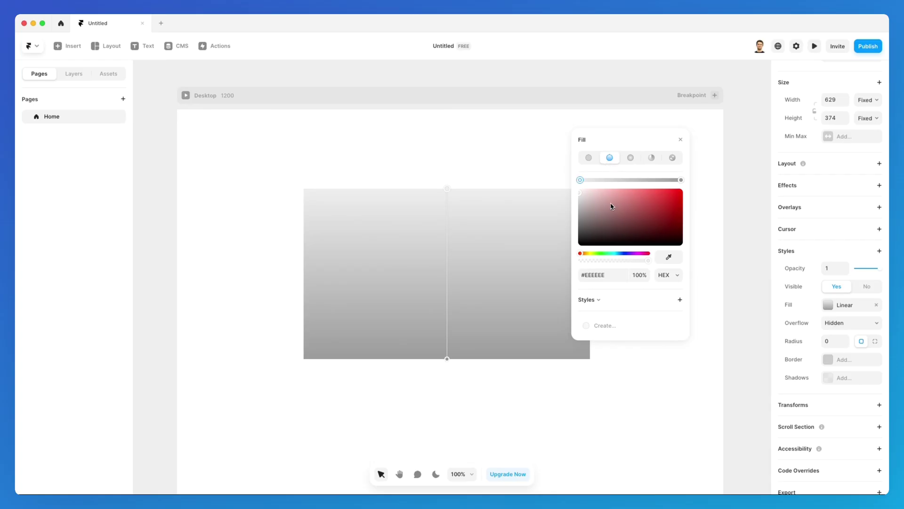
left_click(622, 253)
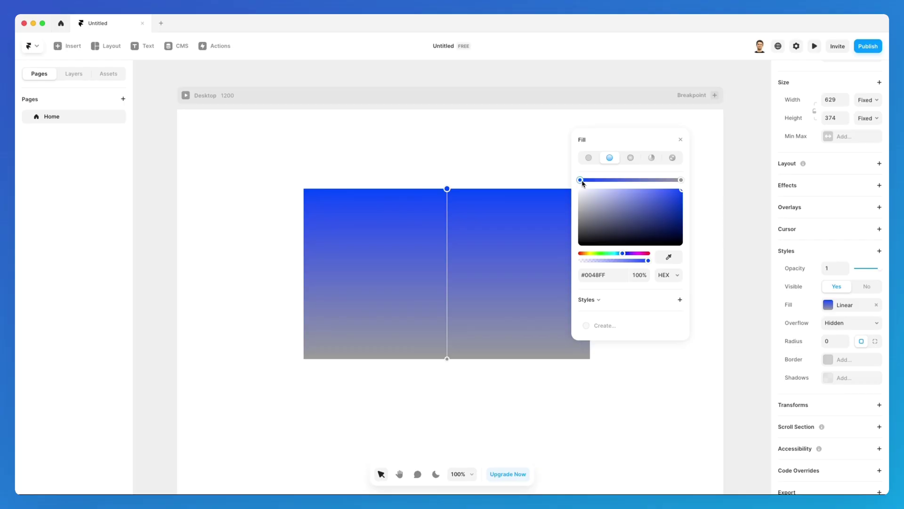
left_click(681, 181)
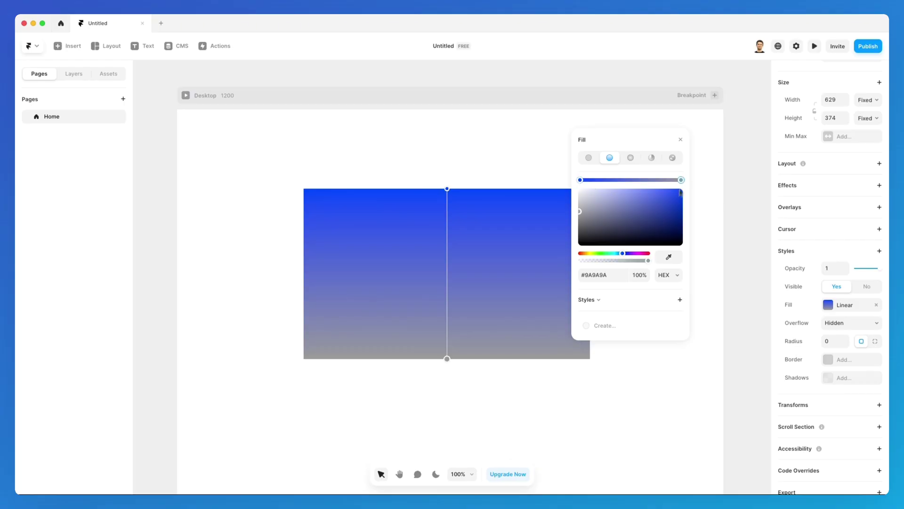
left_click(615, 252)
left_click_drag(638, 226, 700, 185)
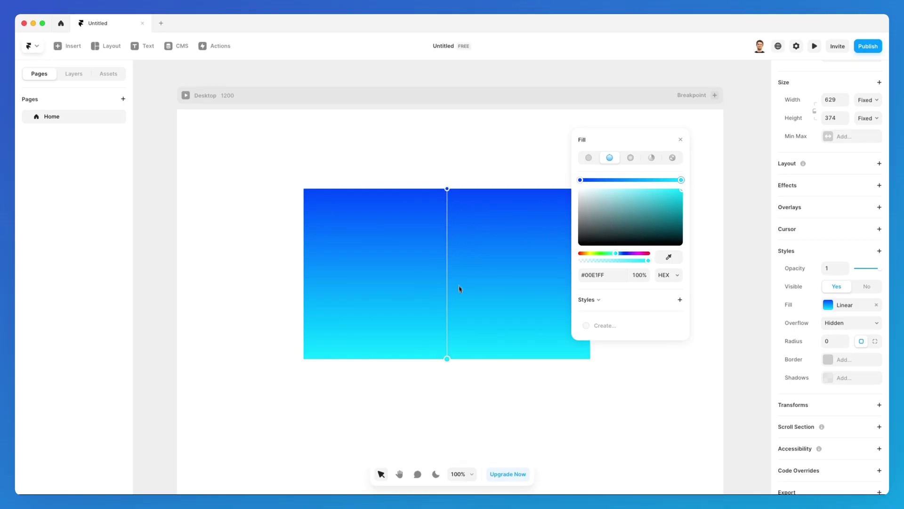
Reopen the frame's gradient fill and rotate it so cyan sits at the frame's upper edge and blue at its lower edge.
scroll(452, 187, "right", 2)
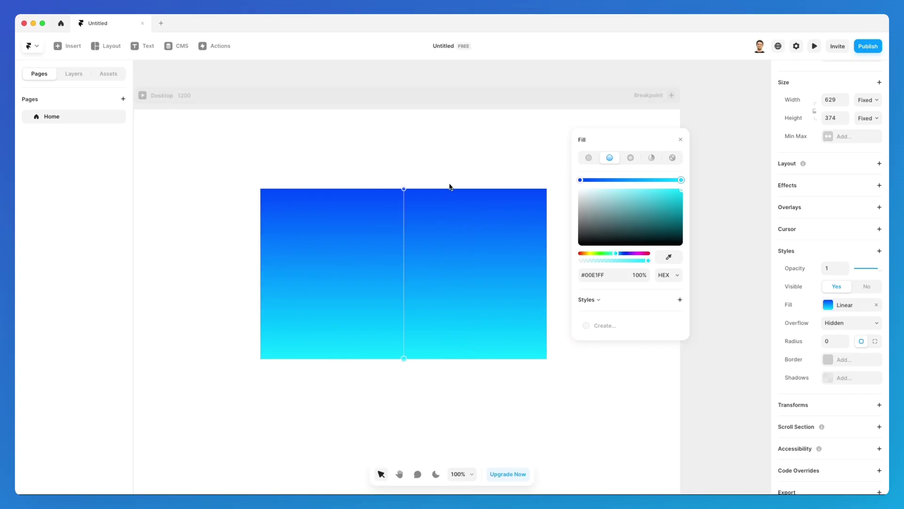
scroll(446, 194, "down", 1)
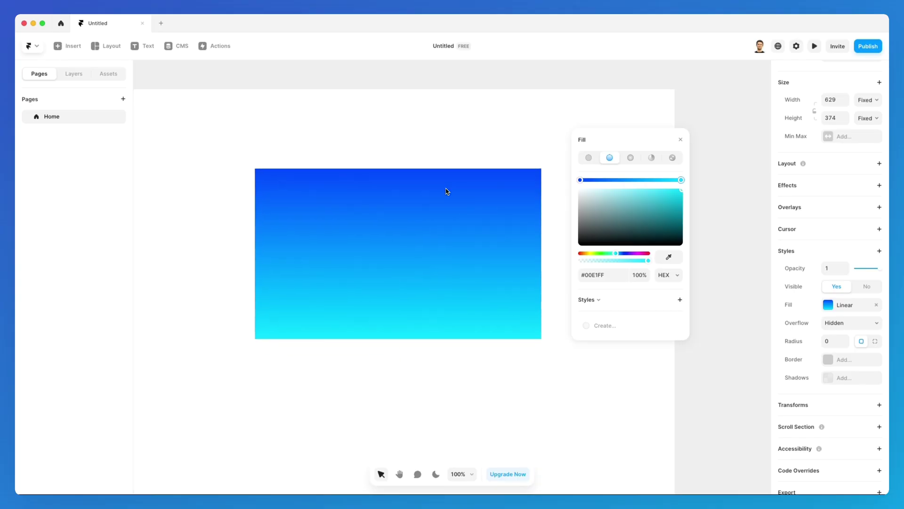
left_click(413, 179)
left_click(828, 306)
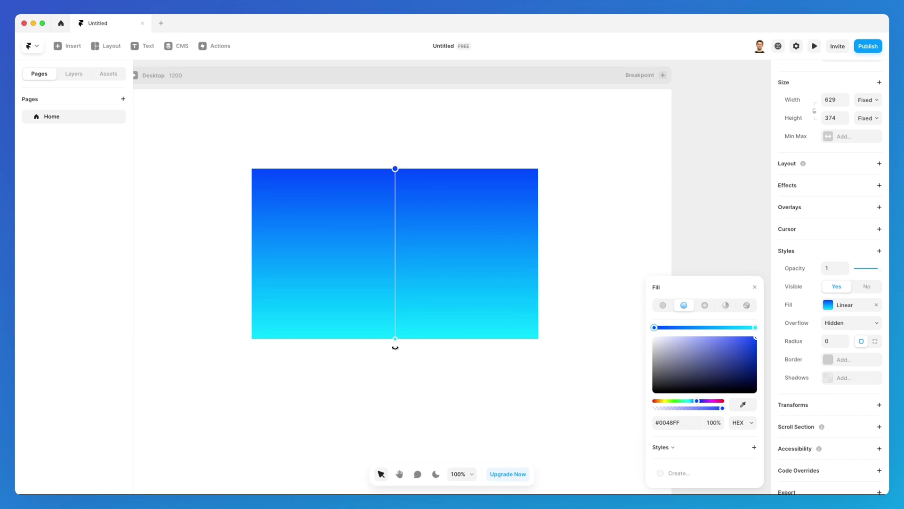
left_click_drag(395, 346, 318, 179)
left_click_drag(549, 295, 423, 154)
Switch the frame's fill to a radial gradient, stretch it to a nearly circular shape and shift its centre slightly upward.
left_click_drag(690, 283, 619, 165)
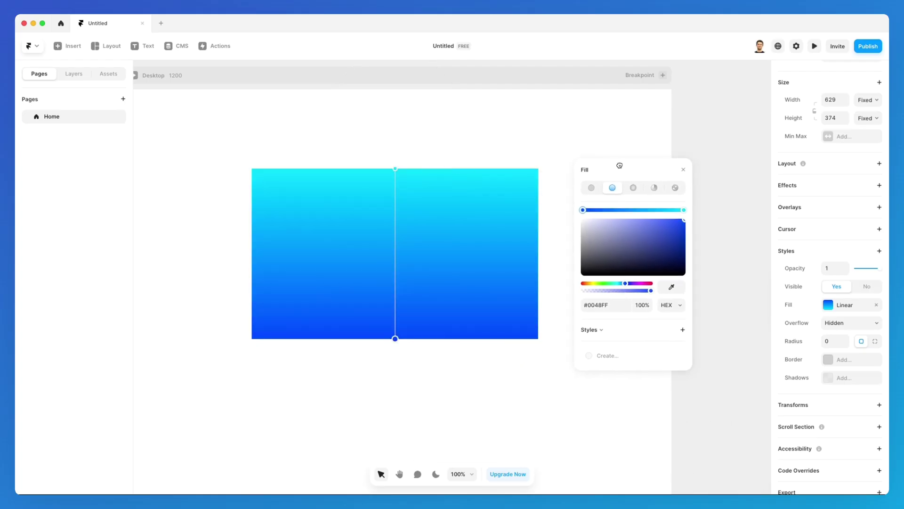
left_click(634, 188)
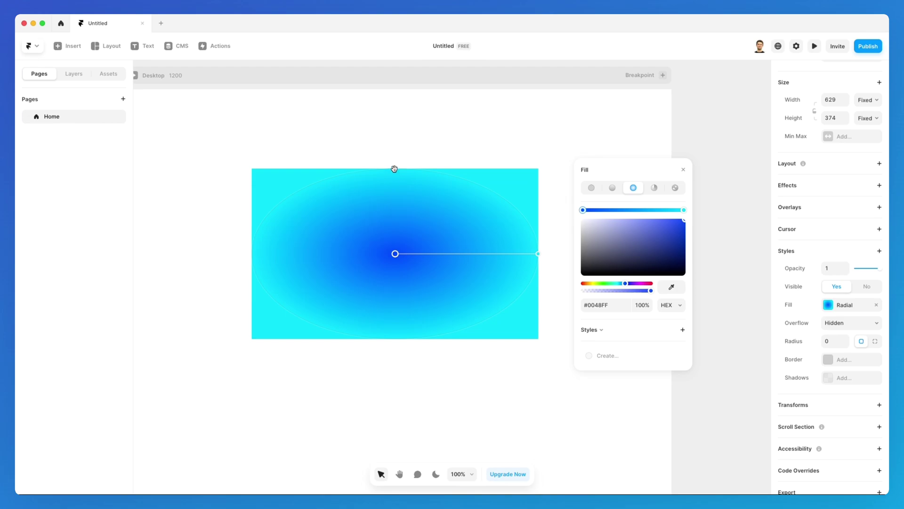
left_click_drag(394, 168, 402, 125)
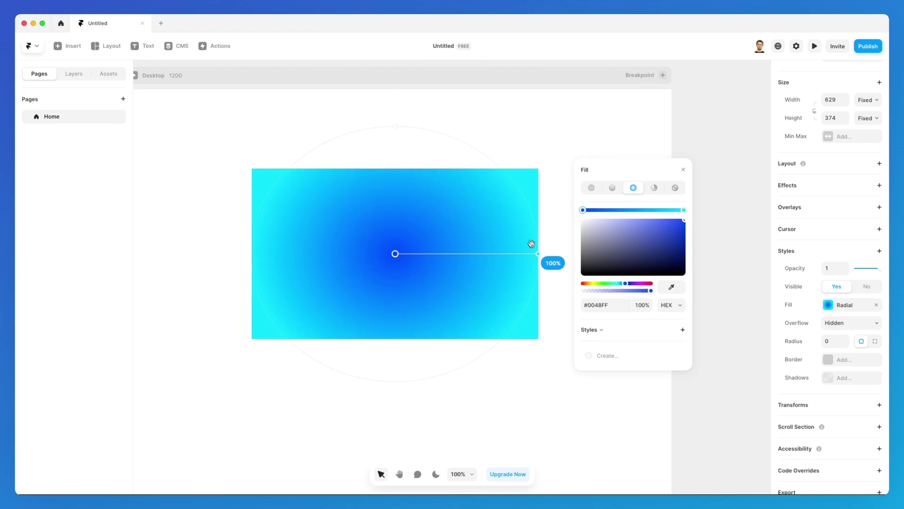
mouse_move(536, 252)
left_mouse_down()
mouse_move(601, 254)
mouse_move(465, 257)
mouse_move(560, 256)
mouse_move(488, 259)
mouse_move(538, 262)
left_mouse_up()
mouse_move(395, 126)
left_mouse_down()
mouse_move(406, 93)
mouse_move(403, 168)
mouse_move(393, 126)
left_mouse_up()
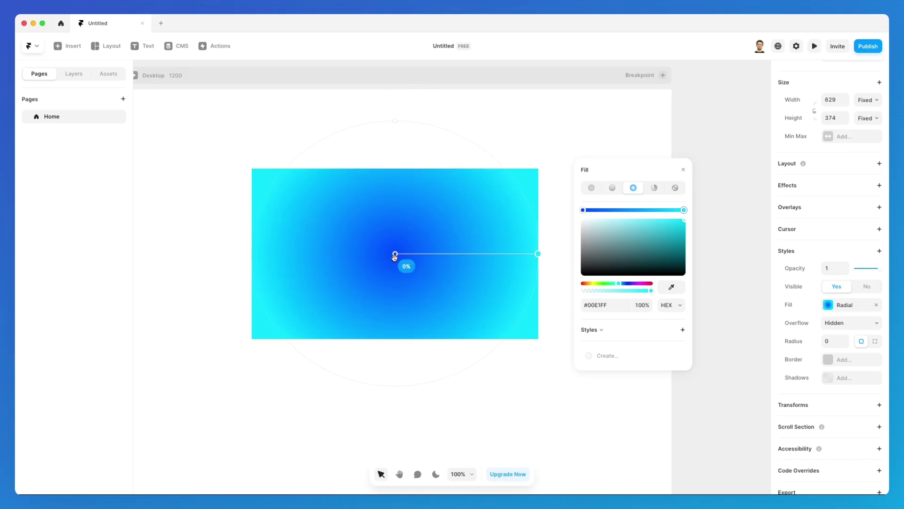
mouse_move(396, 255)
left_mouse_down()
mouse_move(463, 308)
mouse_move(415, 326)
mouse_move(308, 275)
mouse_move(316, 221)
mouse_move(357, 197)
mouse_move(458, 187)
mouse_move(502, 196)
mouse_move(529, 276)
mouse_move(516, 332)
mouse_move(420, 349)
mouse_move(281, 336)
mouse_move(253, 273)
mouse_move(263, 196)
mouse_move(451, 196)
mouse_move(467, 282)
mouse_move(392, 243)
left_mouse_up()
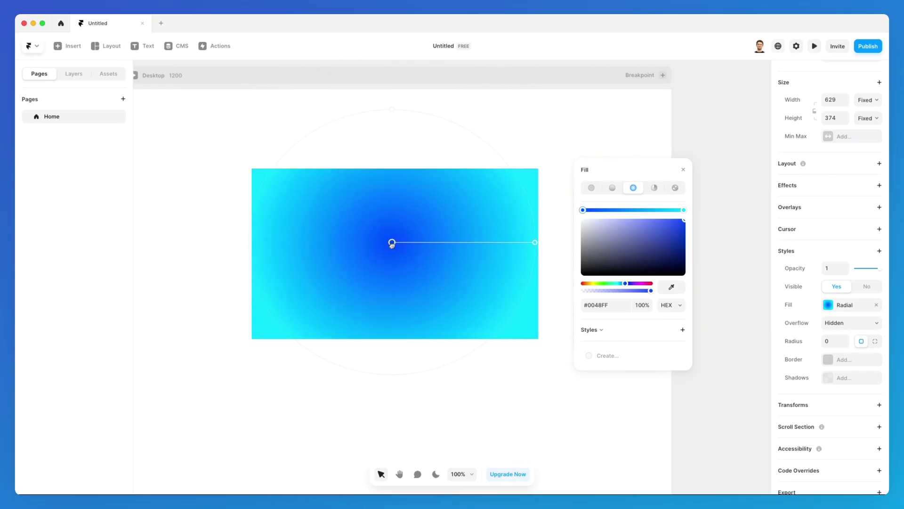
Switch the frame's fill to a conic gradient and move the gradient's centre to the middle of the frame.
left_click(654, 188)
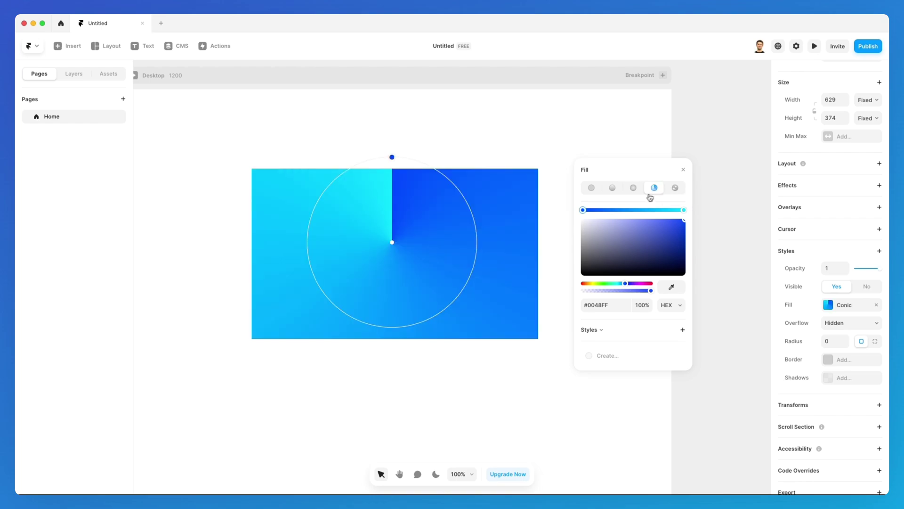
left_click(406, 161)
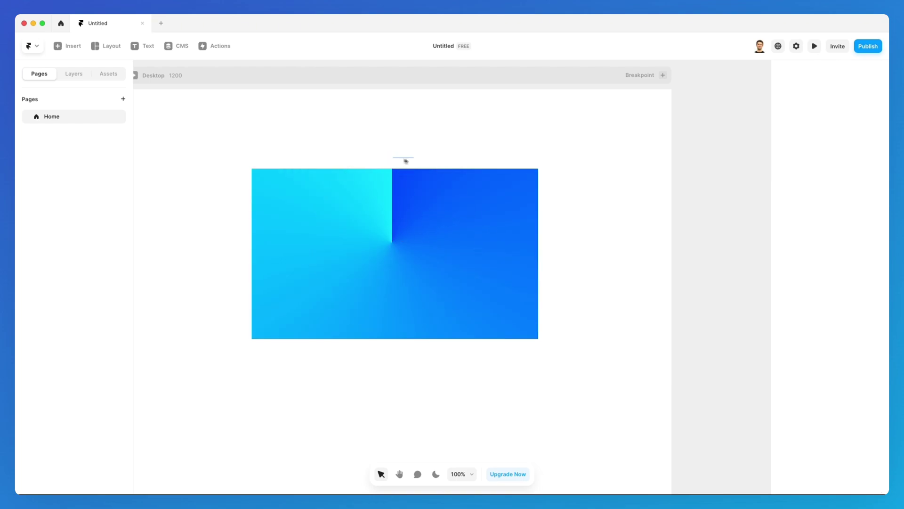
left_click(397, 233)
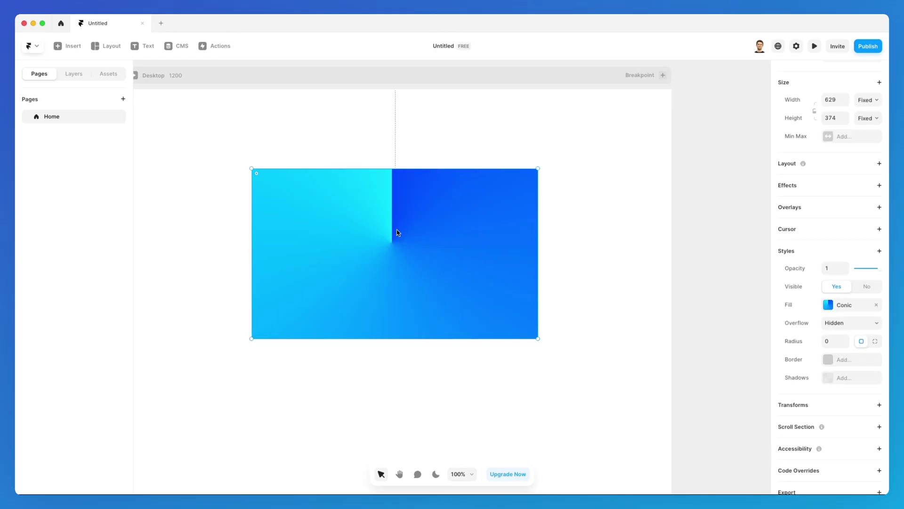
left_click(831, 307)
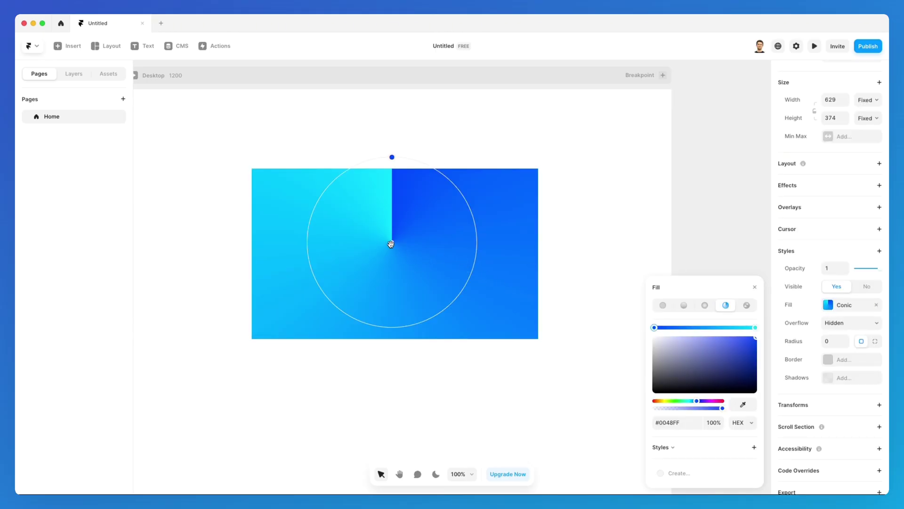
mouse_move(394, 241)
left_mouse_down()
mouse_move(460, 291)
mouse_move(376, 312)
mouse_move(312, 294)
mouse_move(305, 278)
mouse_move(333, 231)
mouse_move(423, 224)
mouse_move(476, 241)
mouse_move(440, 295)
mouse_move(367, 256)
mouse_move(379, 251)
mouse_move(405, 273)
mouse_move(395, 251)
left_mouse_up()
Add two colour stops to the conic gradient, then colour the first one purple and the second one blue #0095FF.
left_click_drag(479, 242, 464, 302)
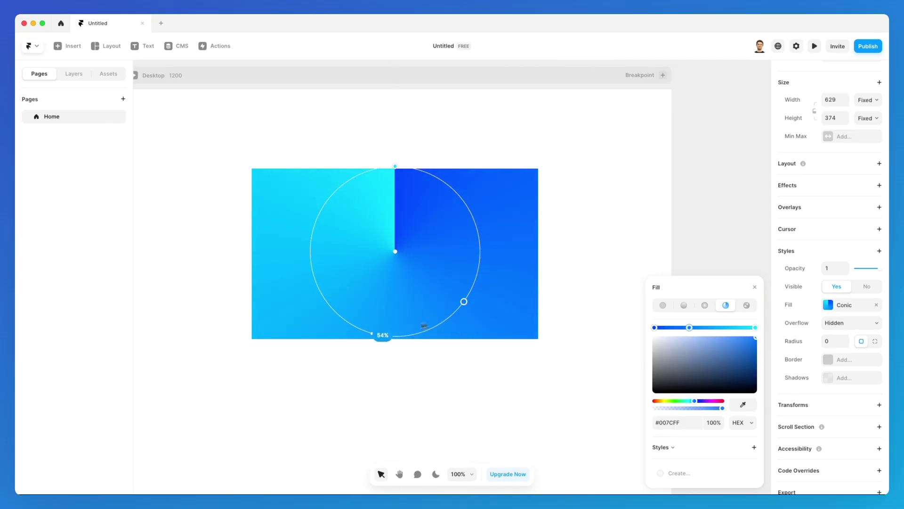
left_click(315, 282)
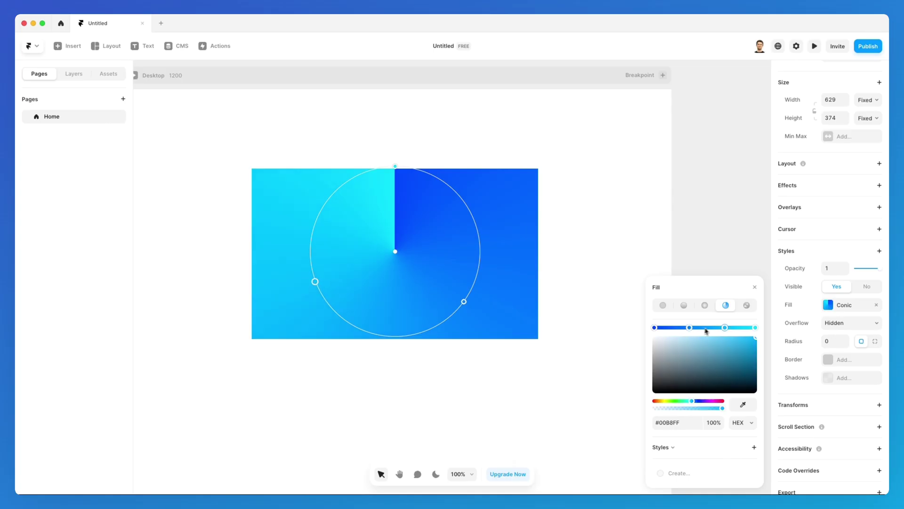
left_click(691, 328)
left_click_drag(706, 400, 708, 401)
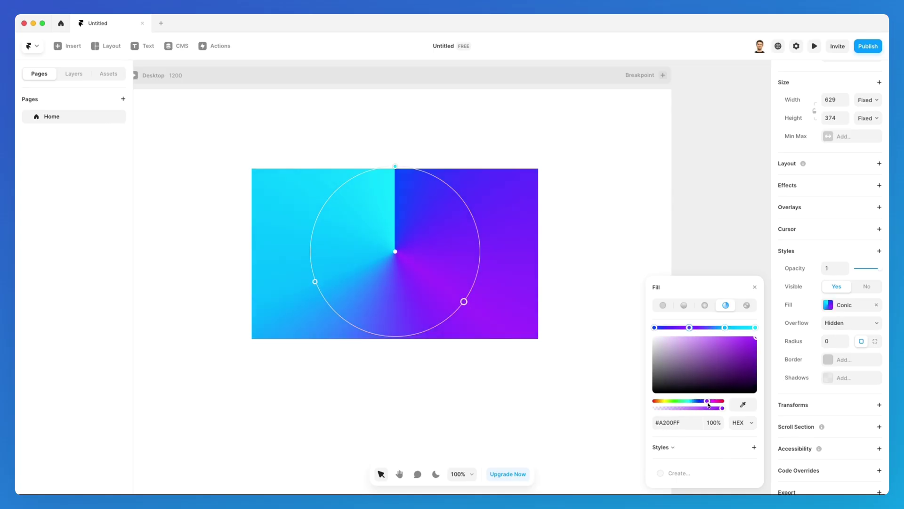
left_click(726, 327)
mouse_move(702, 401)
left_mouse_down()
mouse_move(722, 401)
mouse_move(695, 404)
left_mouse_up()
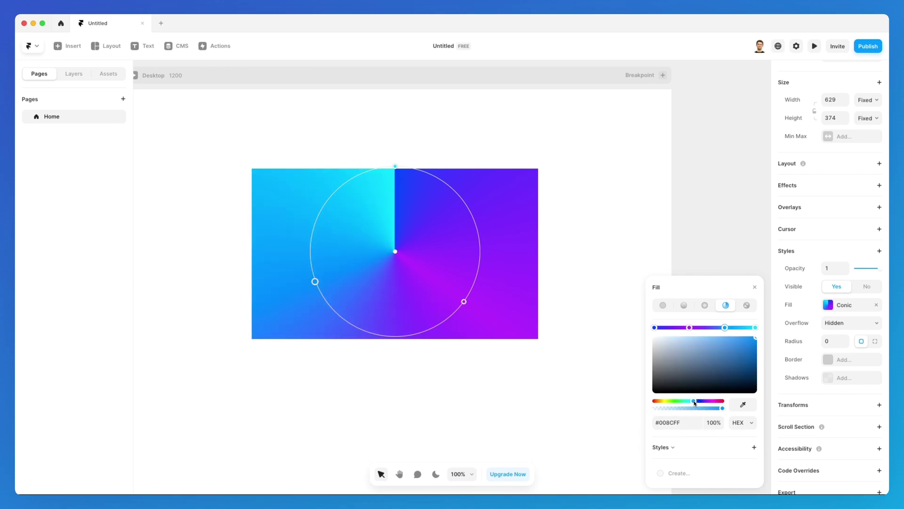
Change the gradient back to linear, move the light blue stop toward the cyan end and add a pink stop near the blue end.
left_click(684, 305)
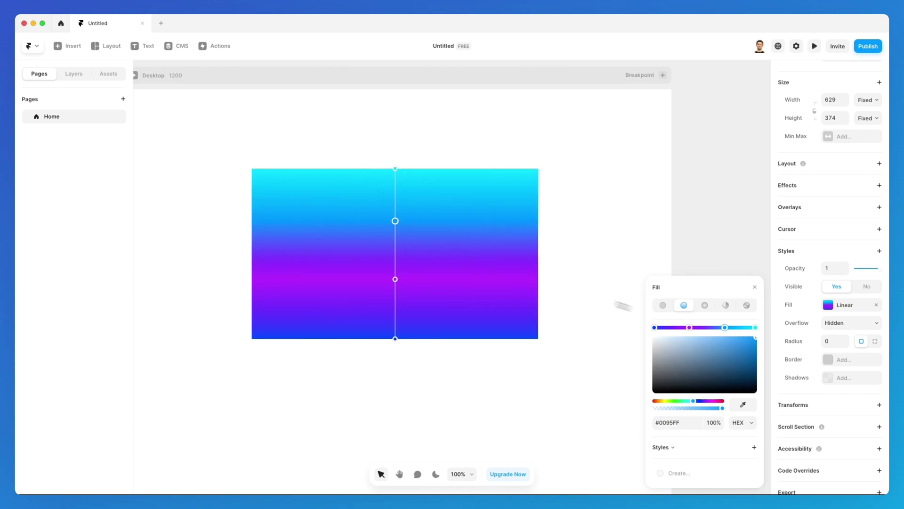
left_click_drag(395, 221, 395, 205)
left_click_drag(398, 282, 398, 314)
left_click(715, 401)
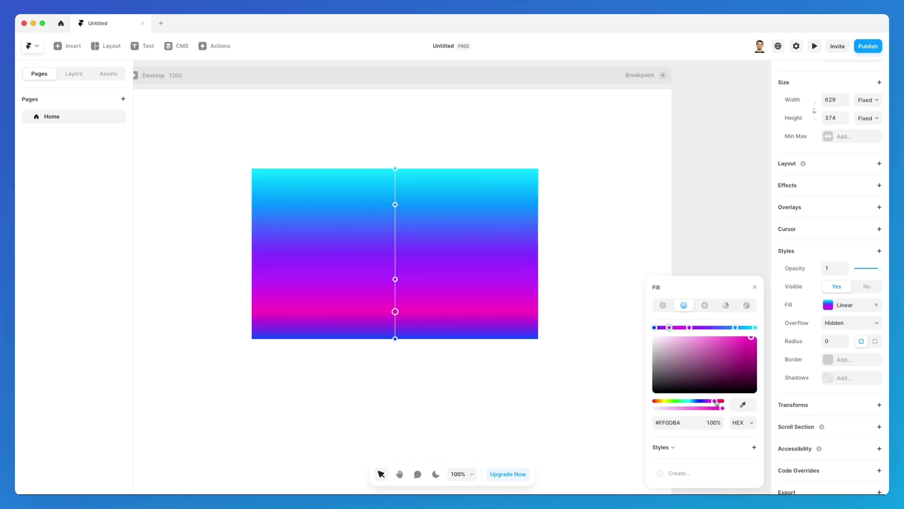
Add a light blue #73B0FF stop between the purple and blue stops, and switch the gradient to radial.
left_click(716, 328)
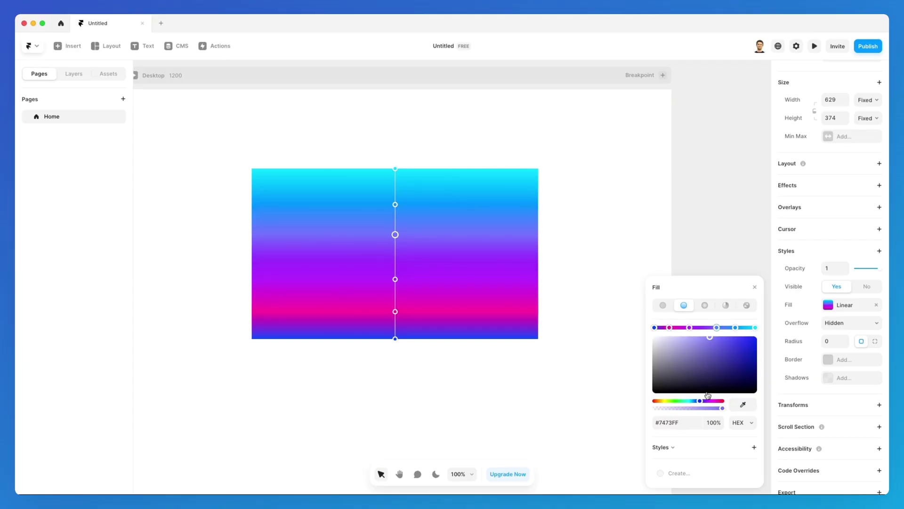
left_click_drag(700, 401, 696, 403)
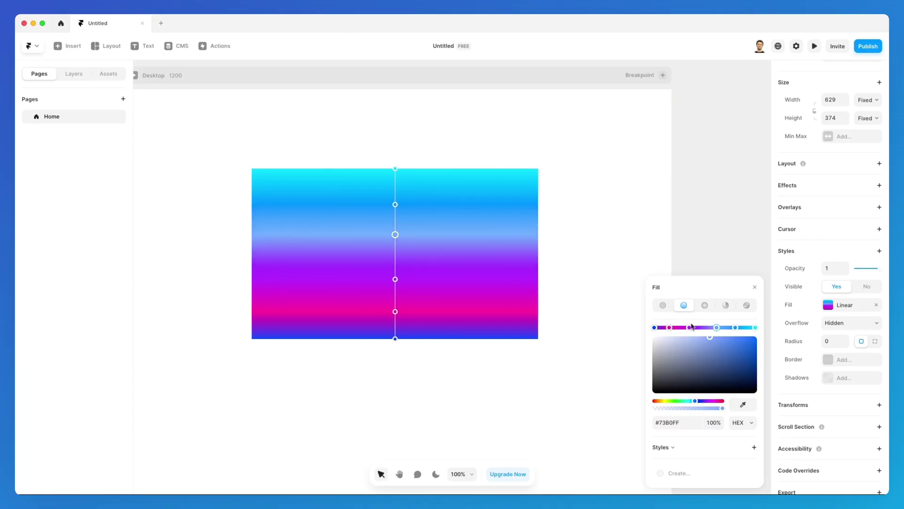
left_click(705, 305)
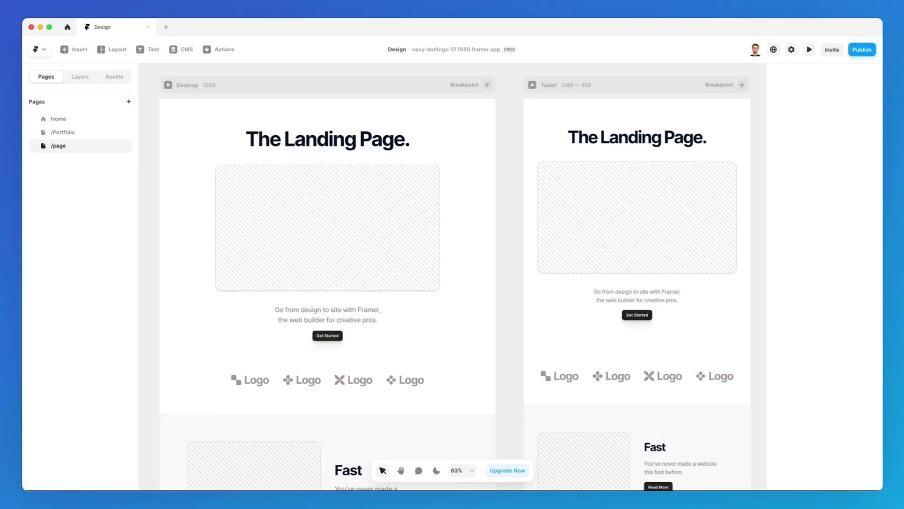
Remove the existing shadow from the large image placeholder under "The Landing Page." heading and add a new box shadow.
left_click(389, 260)
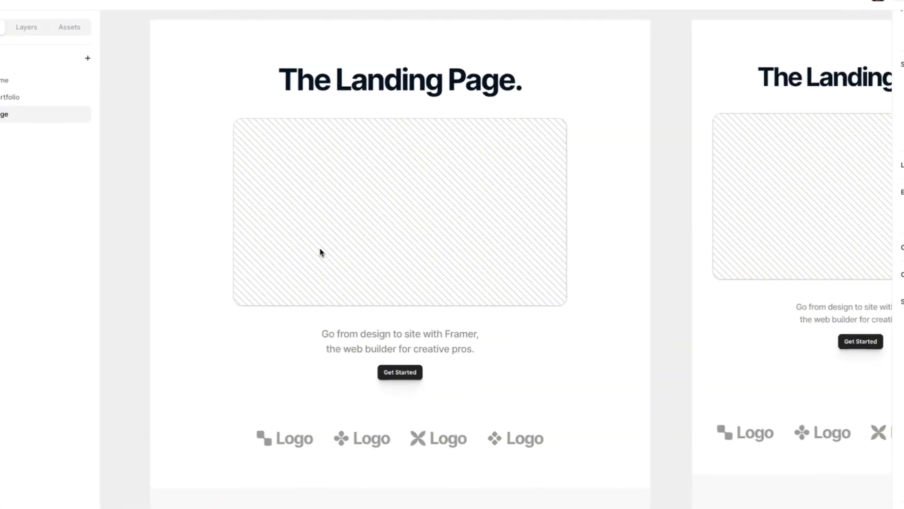
scroll(321, 251, "up", 5)
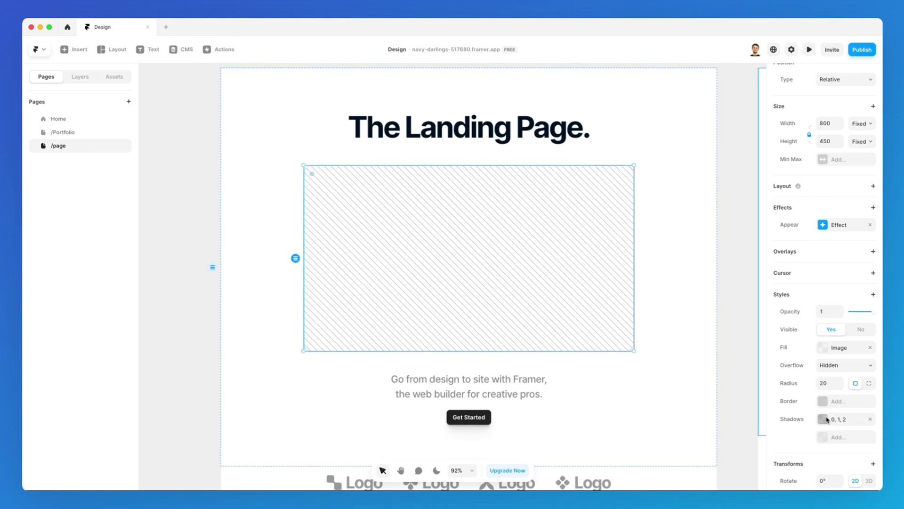
left_click(870, 418)
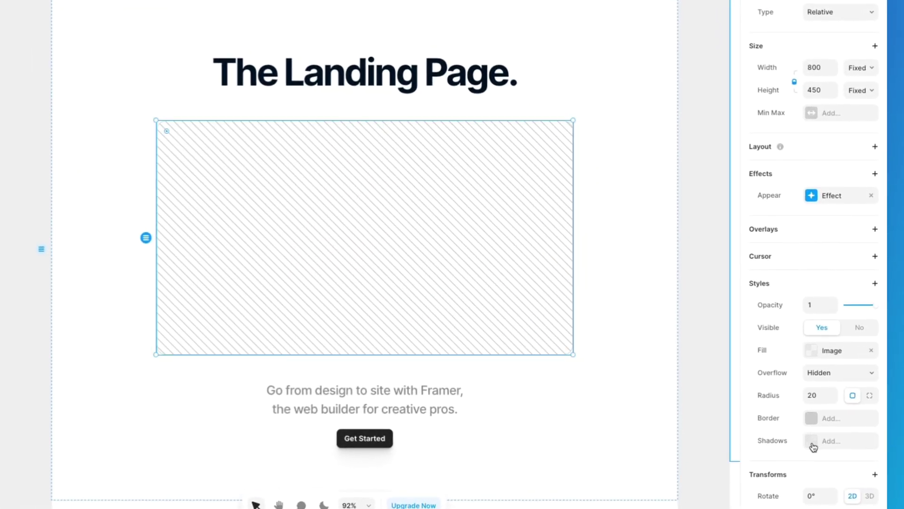
left_click(814, 445)
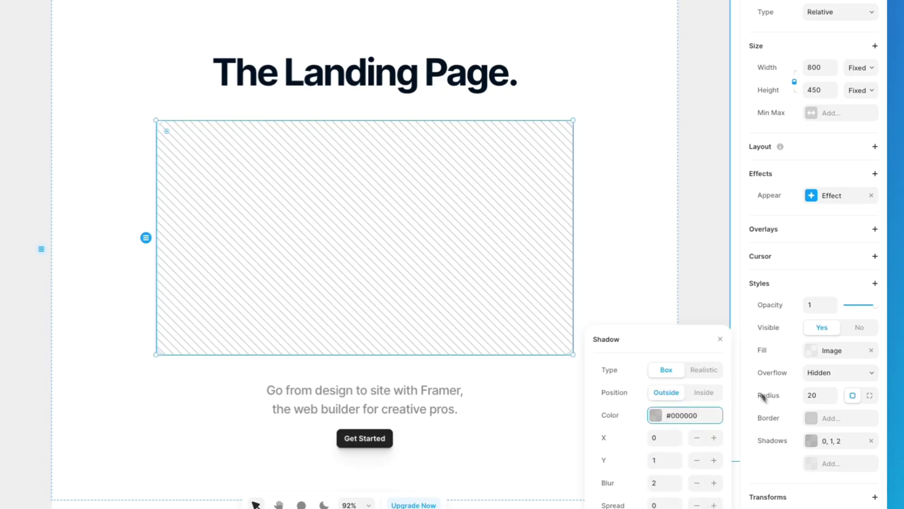
Set the placeholder's outside box shadow to X 15, Y -16 and blur 23.
left_click_drag(699, 338, 675, 115)
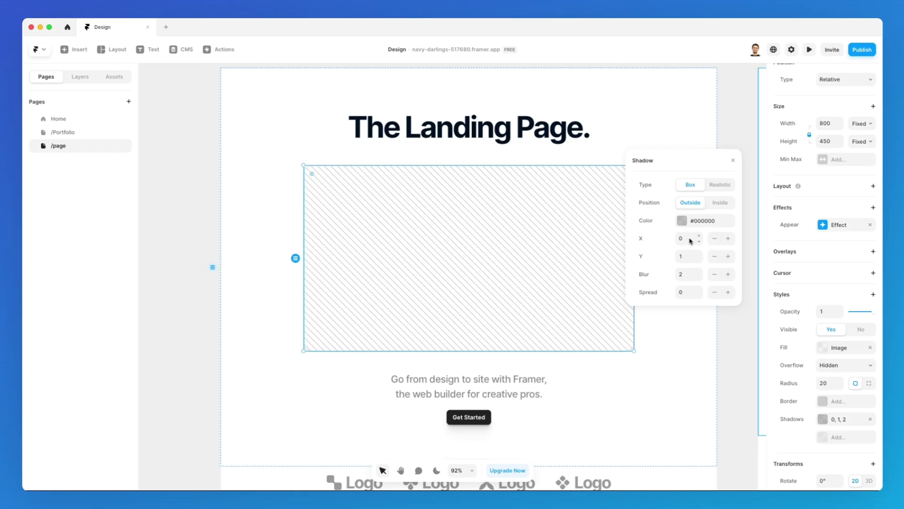
left_click_drag(700, 239, 686, 279)
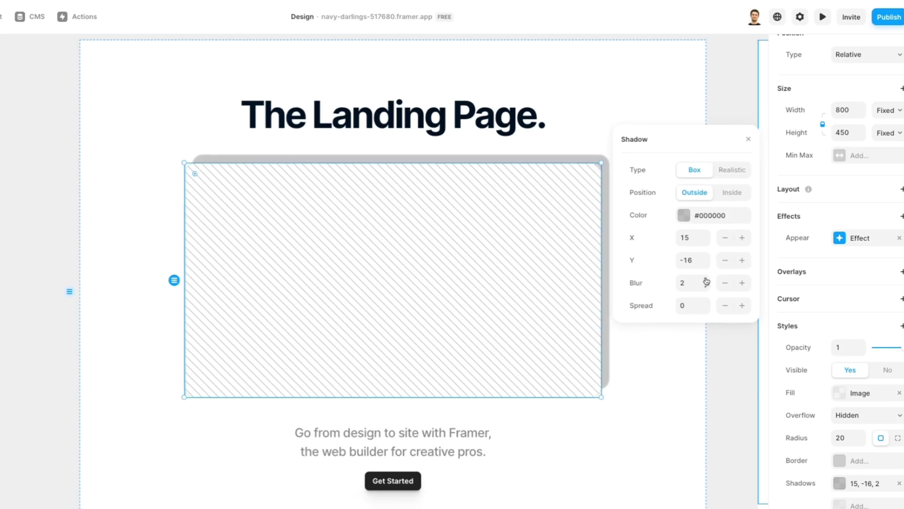
left_click_drag(706, 281, 706, 281)
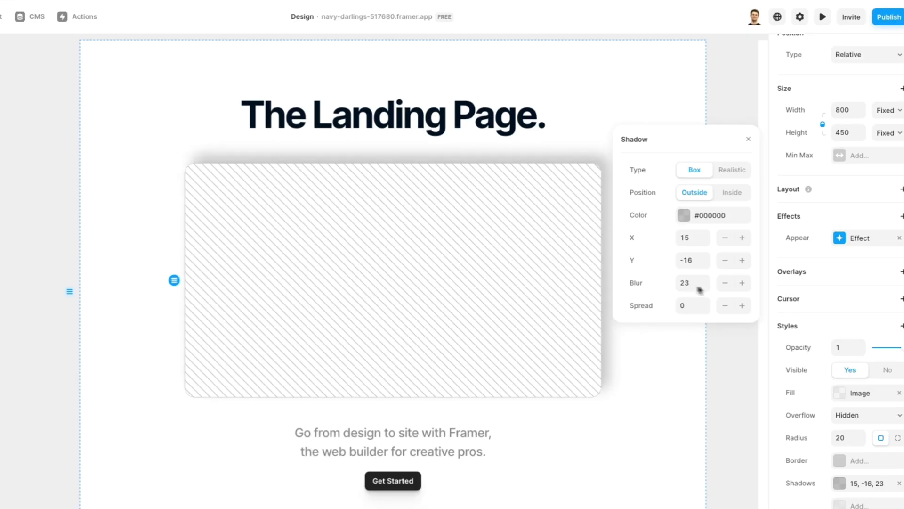
Change the placeholder's shadow color to blue #0D00C2 with 13% opacity.
scroll(517, 263, "right", 2)
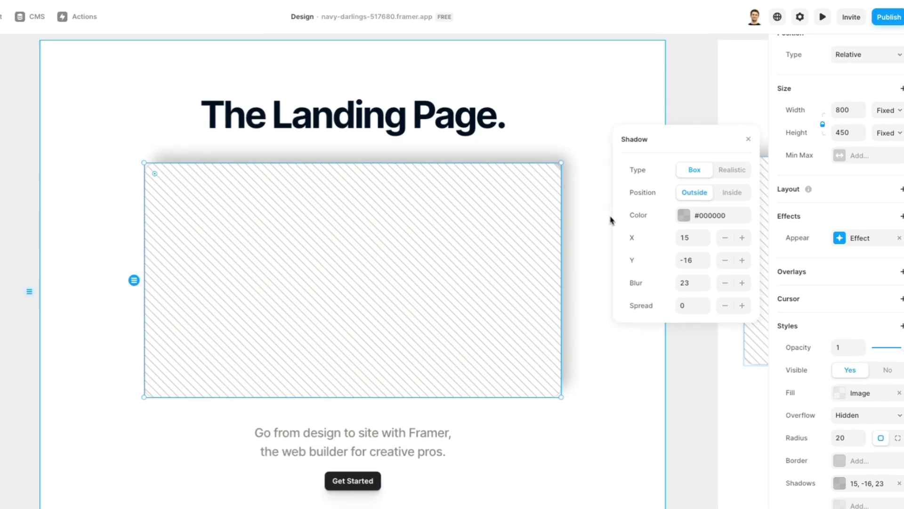
left_click_drag(707, 305, 707, 312)
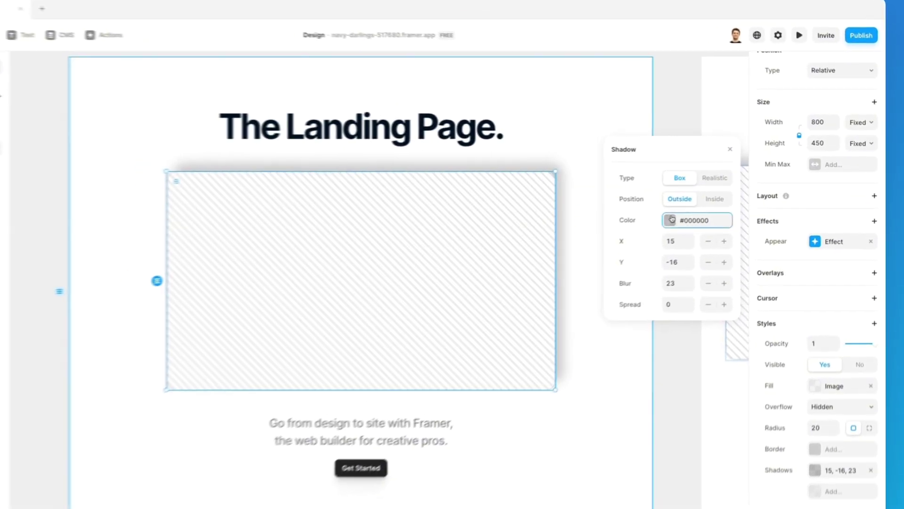
left_click(700, 206)
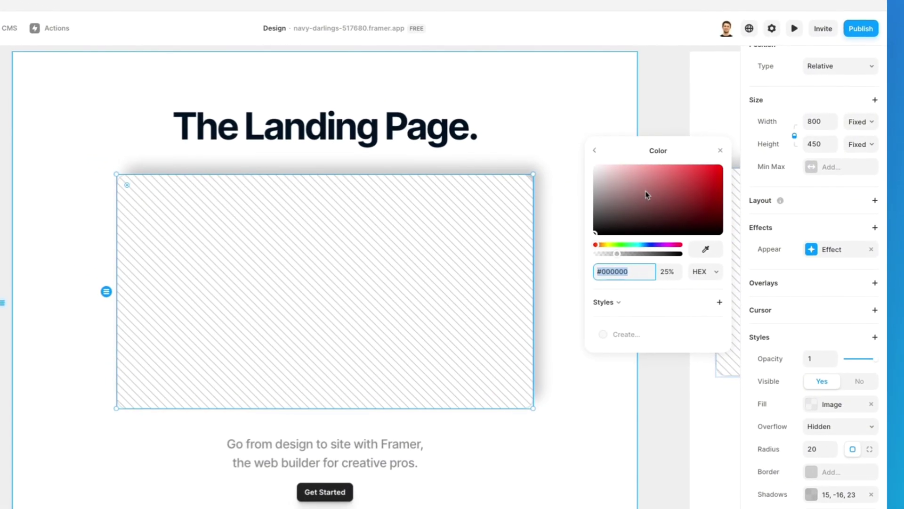
left_click(652, 245)
mouse_move(644, 210)
left_mouse_down()
mouse_move(686, 193)
mouse_move(721, 202)
mouse_move(645, 204)
mouse_move(710, 169)
mouse_move(721, 182)
left_mouse_up()
mouse_move(617, 253)
left_mouse_down()
mouse_move(692, 258)
mouse_move(607, 258)
mouse_move(614, 259)
left_mouse_up()
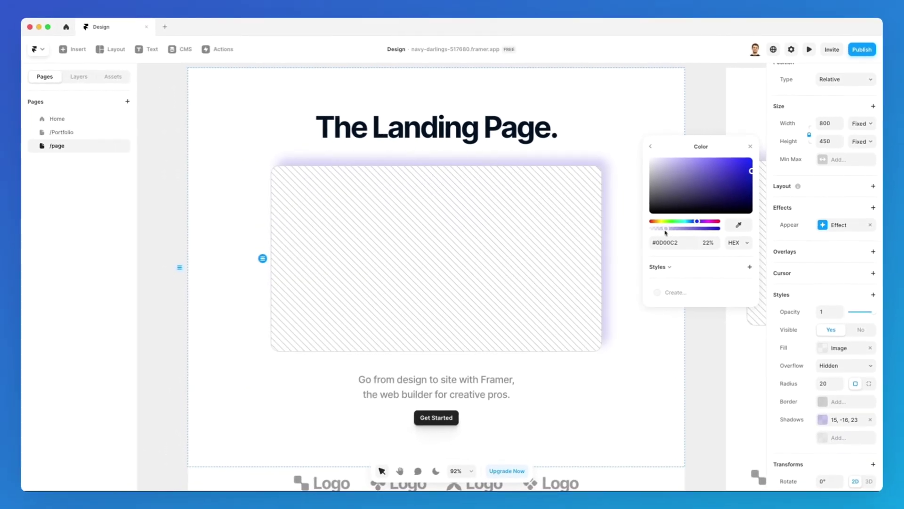
left_click_drag(666, 233, 664, 234)
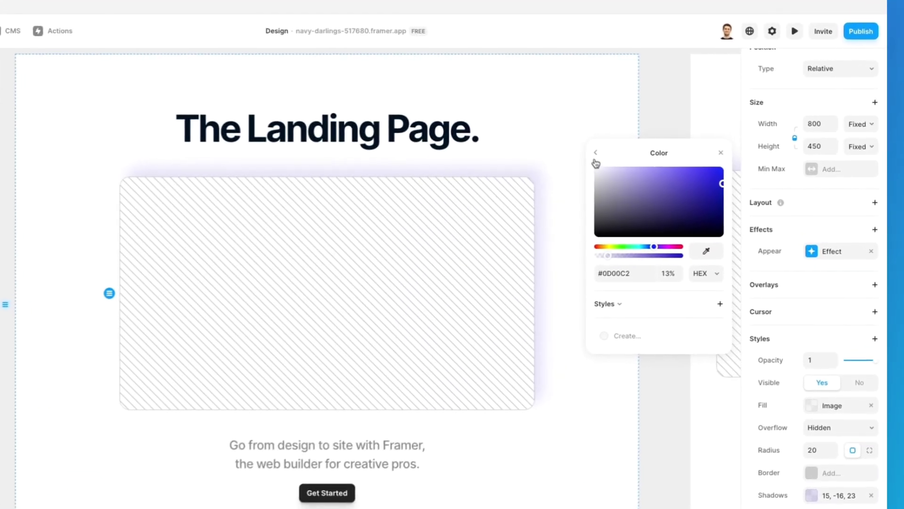
left_click(651, 146)
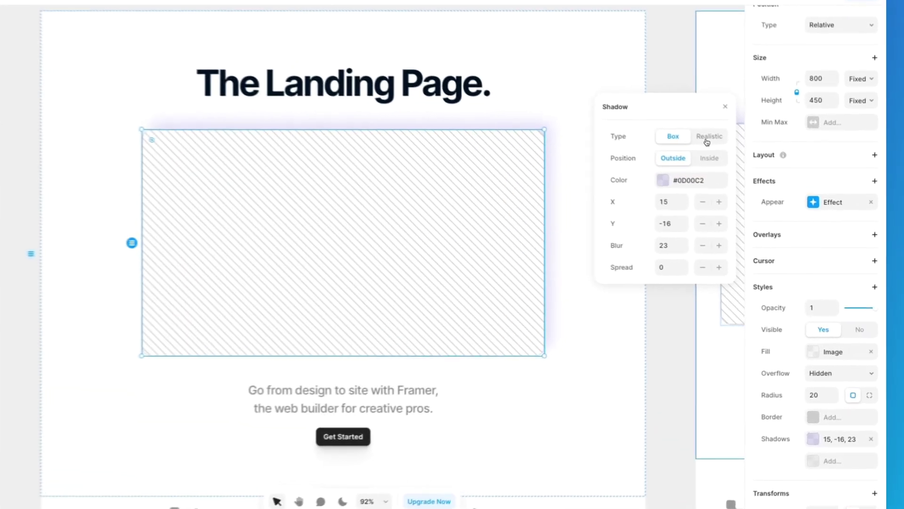
Switch the placeholder's shadow type to Realistic, set its offsets to X 42 and Y 43, and inspect the result up close.
left_click(736, 174)
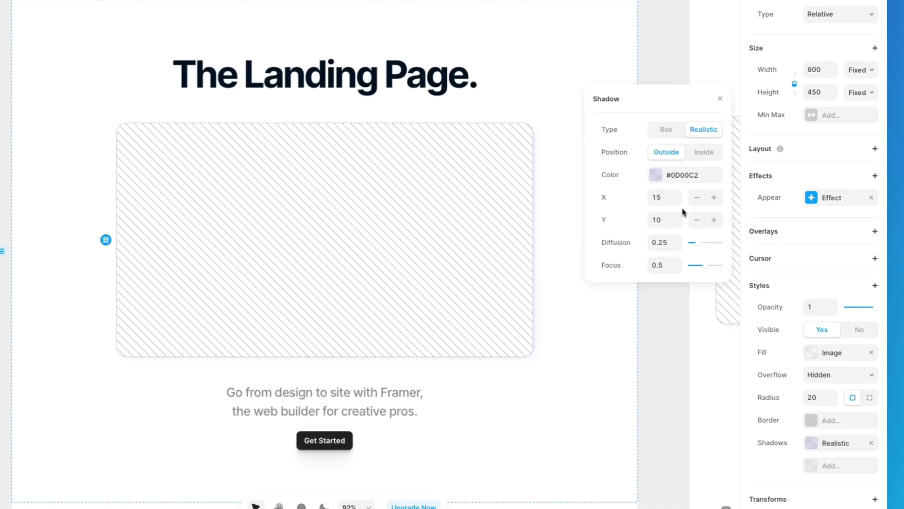
left_click_drag(677, 195, 681, 218)
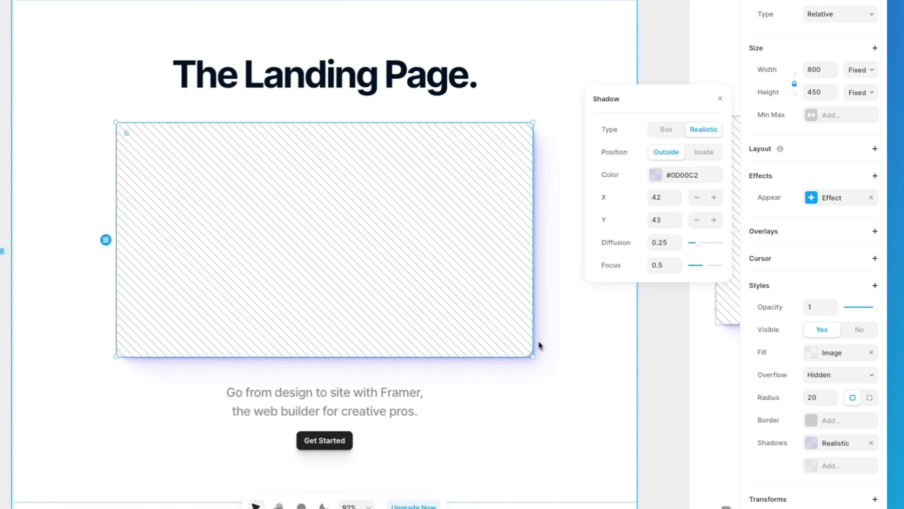
scroll(542, 341, "up", 5)
scroll(546, 337, "up", 4)
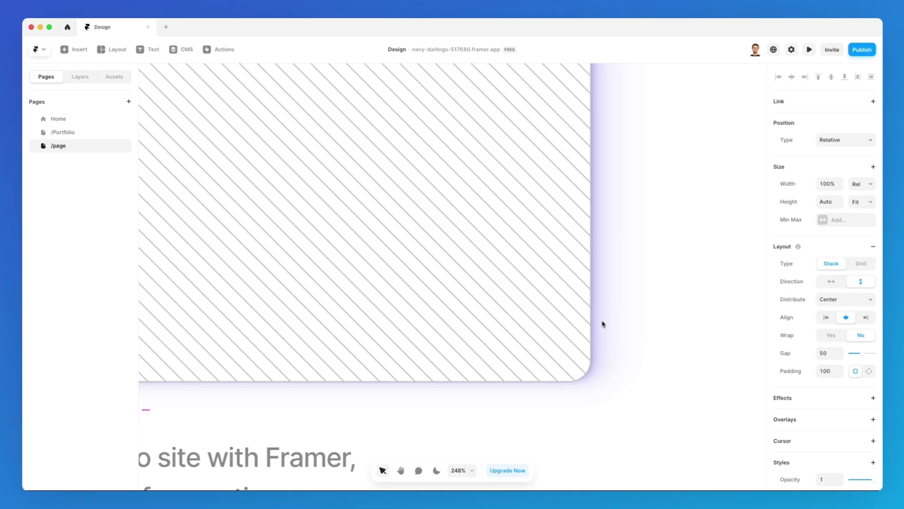
scroll(619, 326, "down", 5)
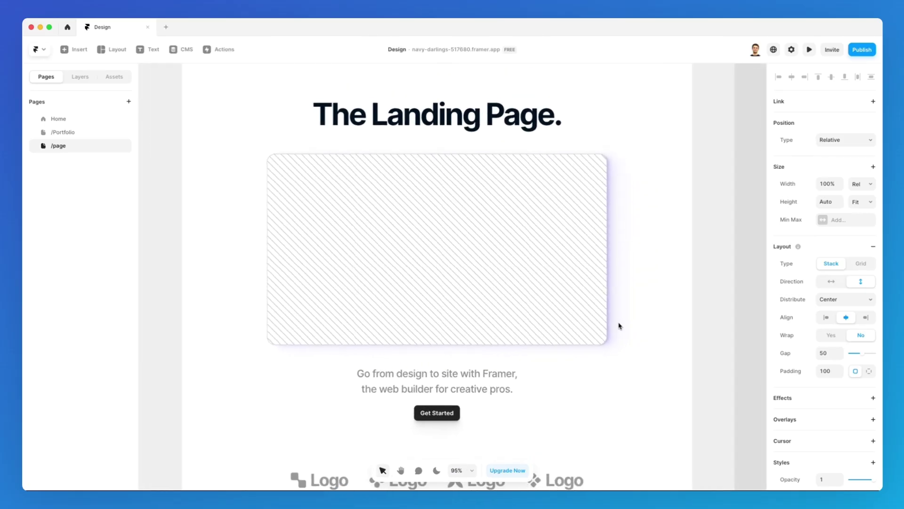
scroll(636, 258, "up", 1)
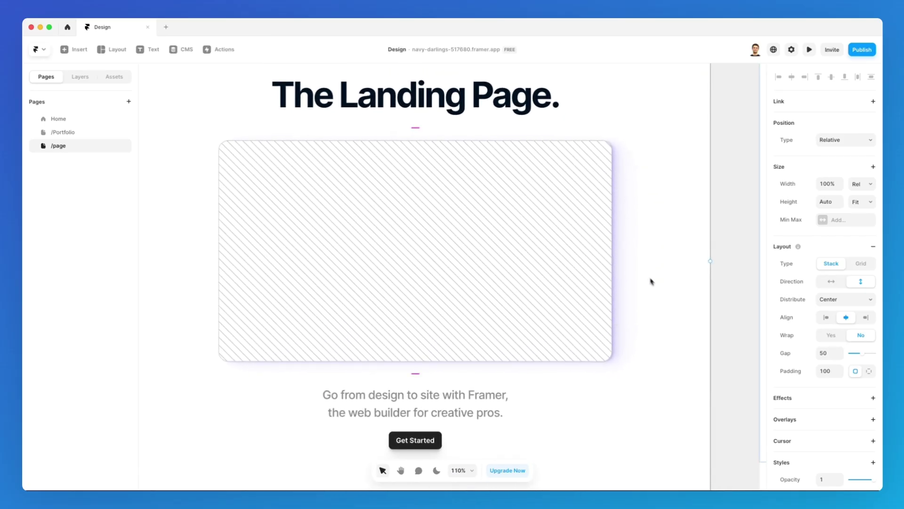
Reopen the placeholder's realistic shadow settings and change the shadow position to Inside.
left_click(612, 302)
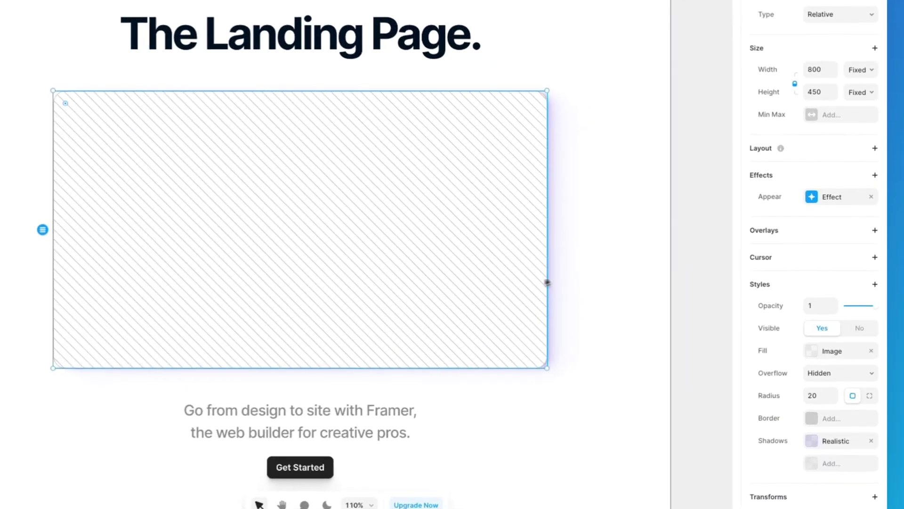
left_click(824, 423)
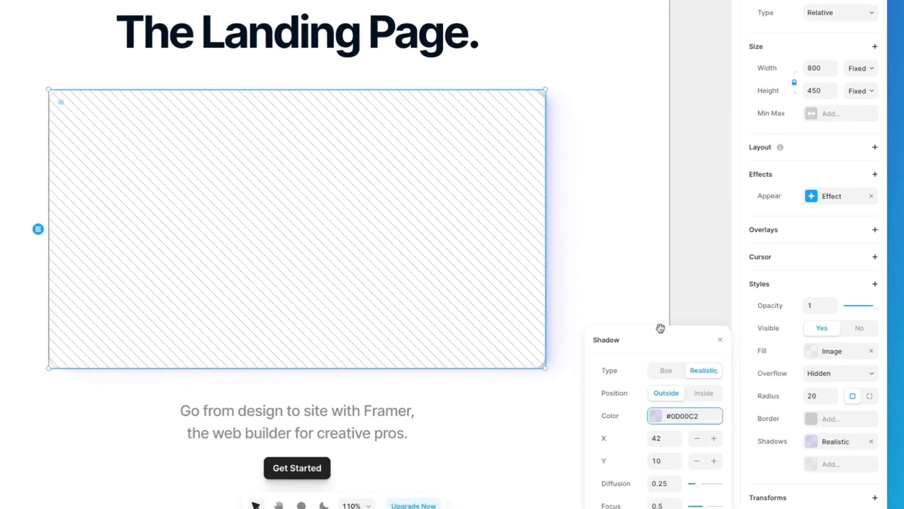
left_click_drag(660, 328, 642, 64)
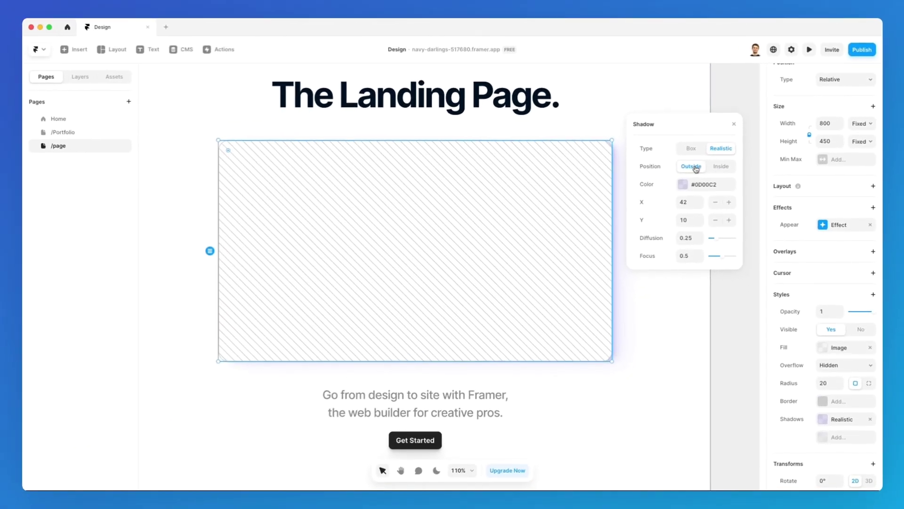
left_click(719, 166)
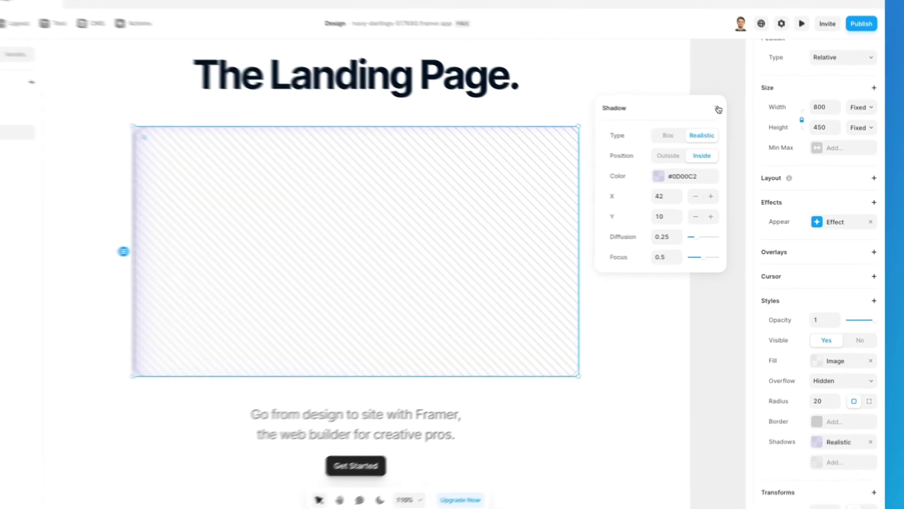
left_click(735, 126)
Add a second shadow to the placeholder, an outside box shadow with its blur set to 29.
scroll(820, 353, "down", 2)
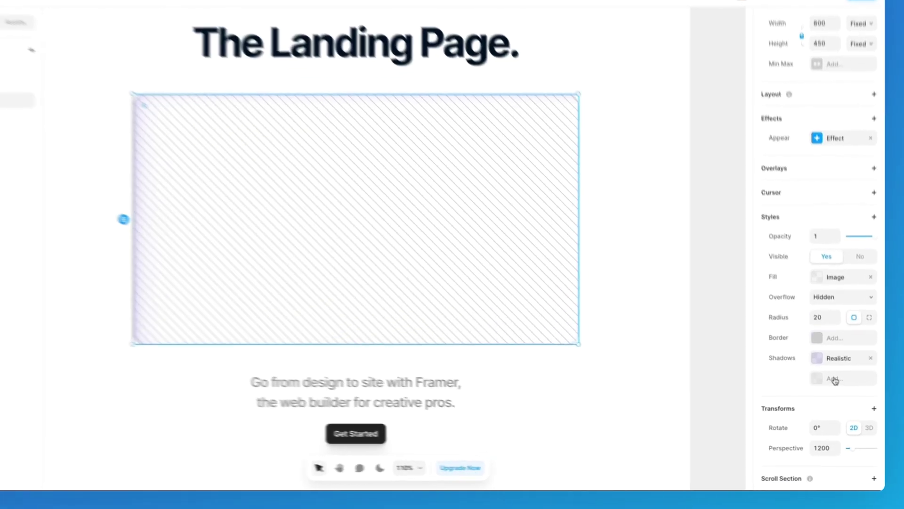
left_click(838, 391)
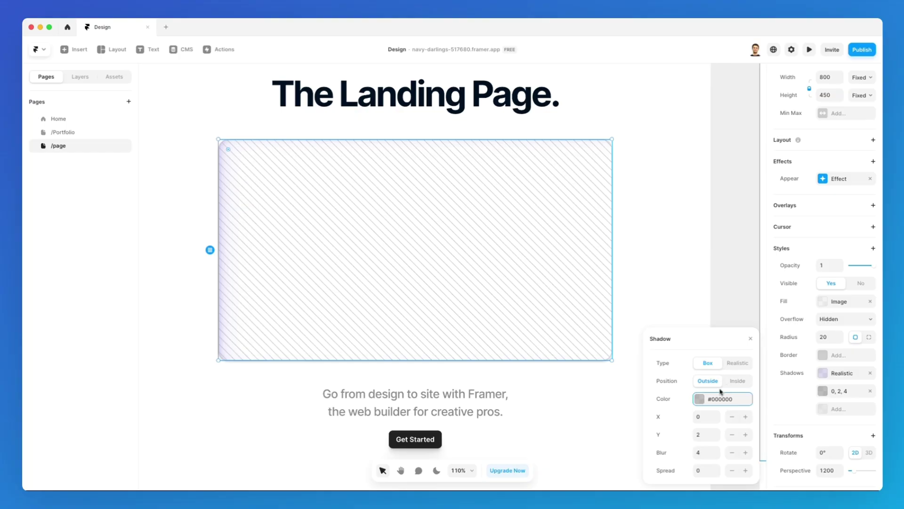
left_click_drag(728, 447, 678, 462)
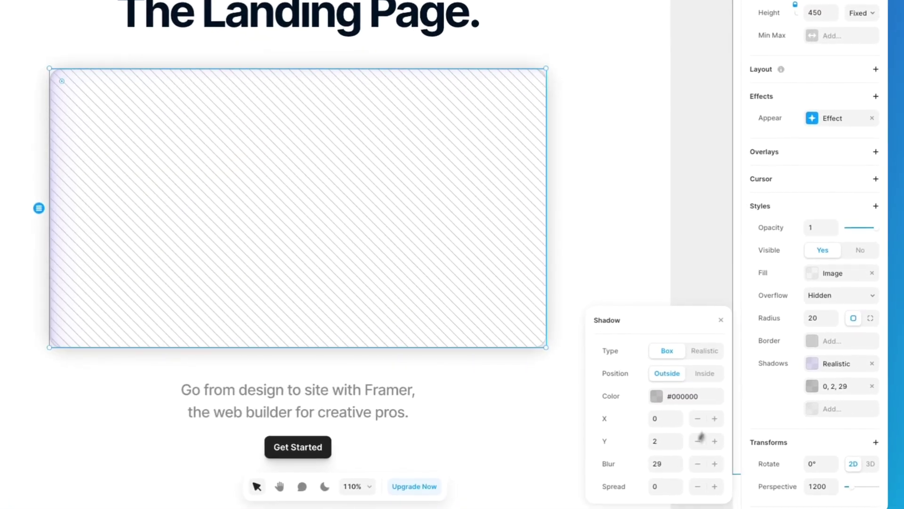
Add a third shadow to the placeholder and color it purple #5500FF.
left_click(828, 411)
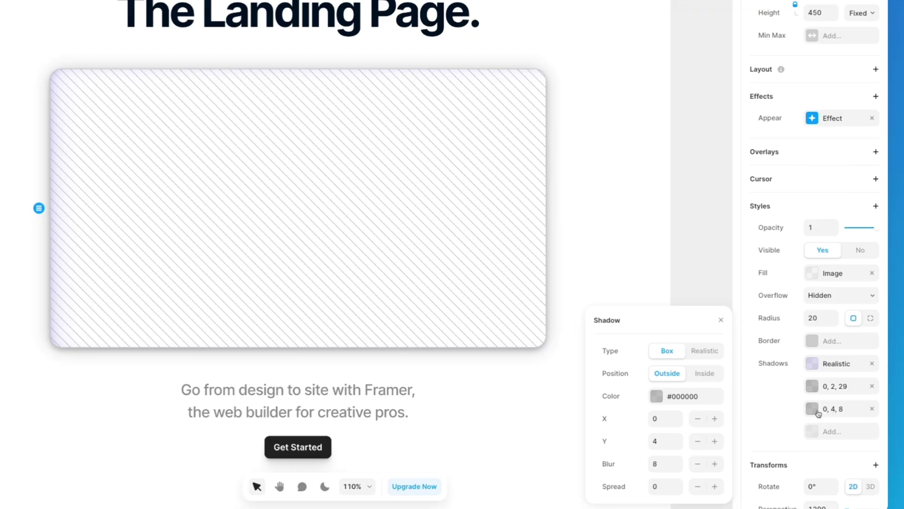
left_click(813, 408)
left_click(815, 406)
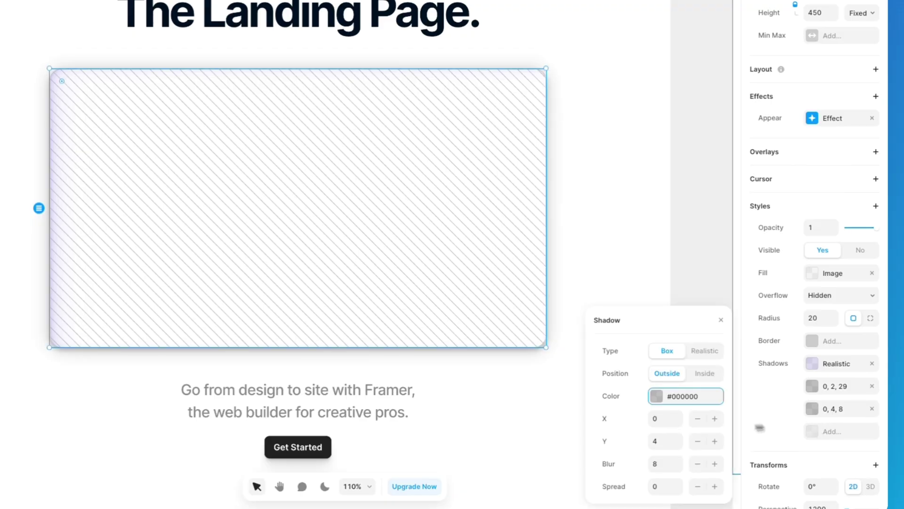
left_click(671, 403)
left_click(638, 359)
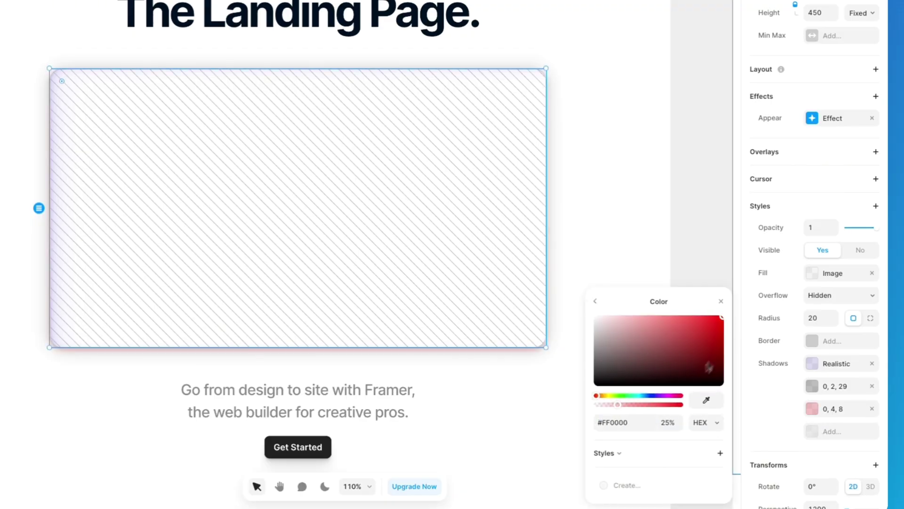
left_click_drag(667, 396, 659, 399)
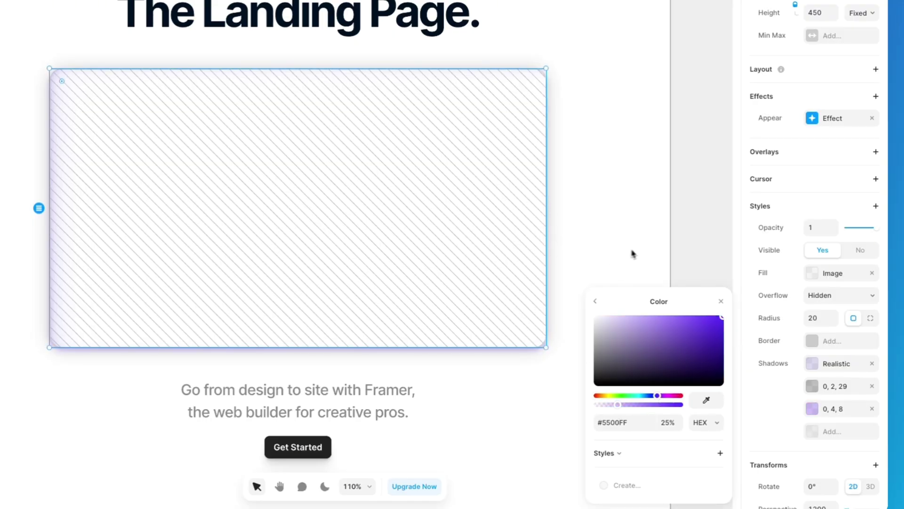
left_click(721, 302)
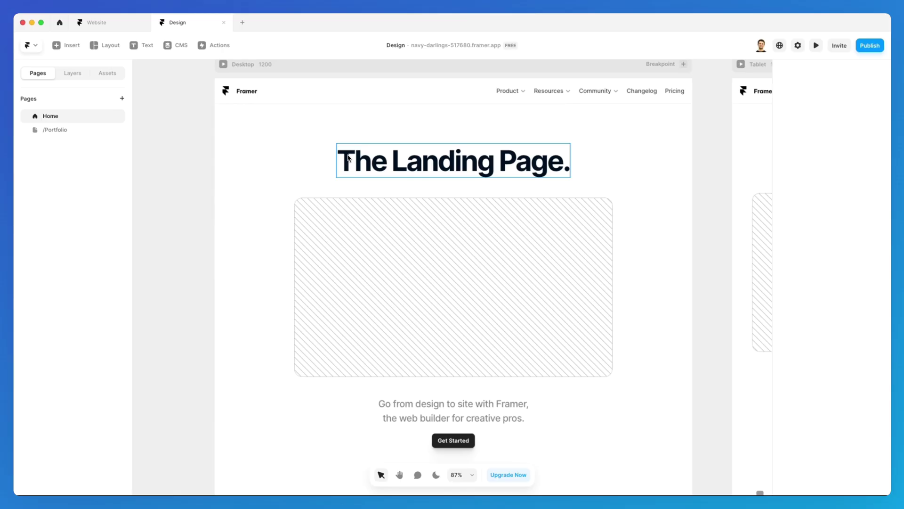
Look at the /Portfolio page, return to Home and replace the "The Landing Page." heading text with "Portfolio".
scroll(307, 162, "right", 1)
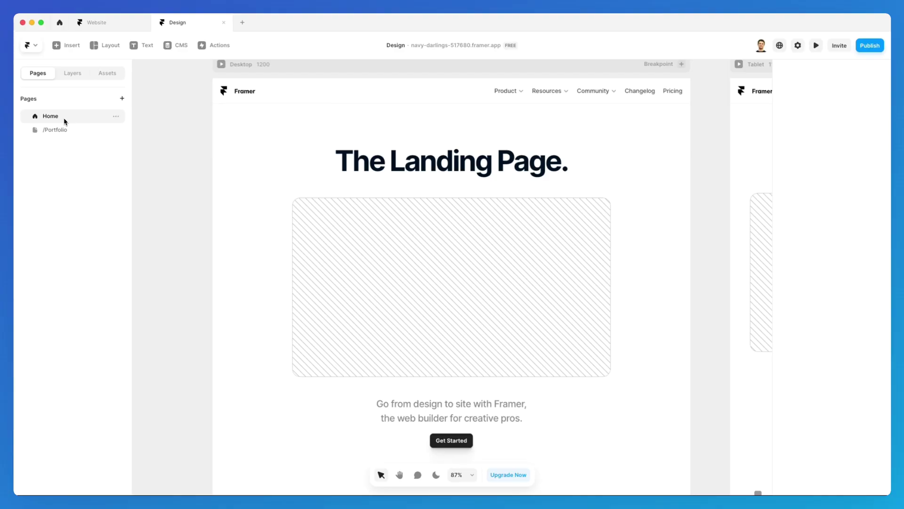
left_click(68, 133)
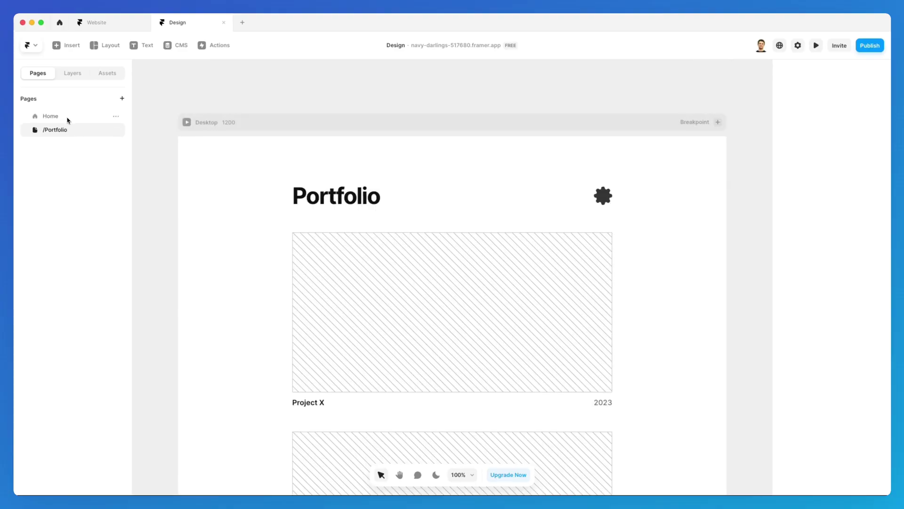
left_click(67, 118)
double_click(416, 162)
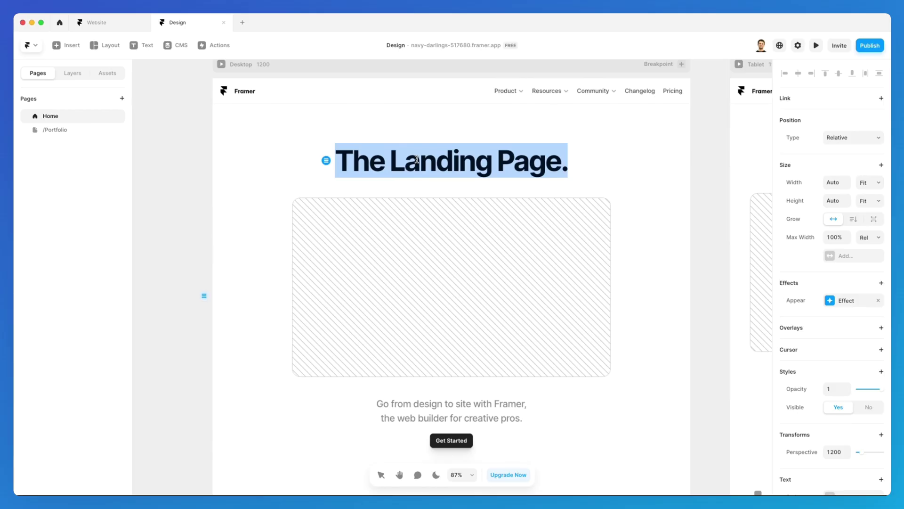
type("Portfolio")
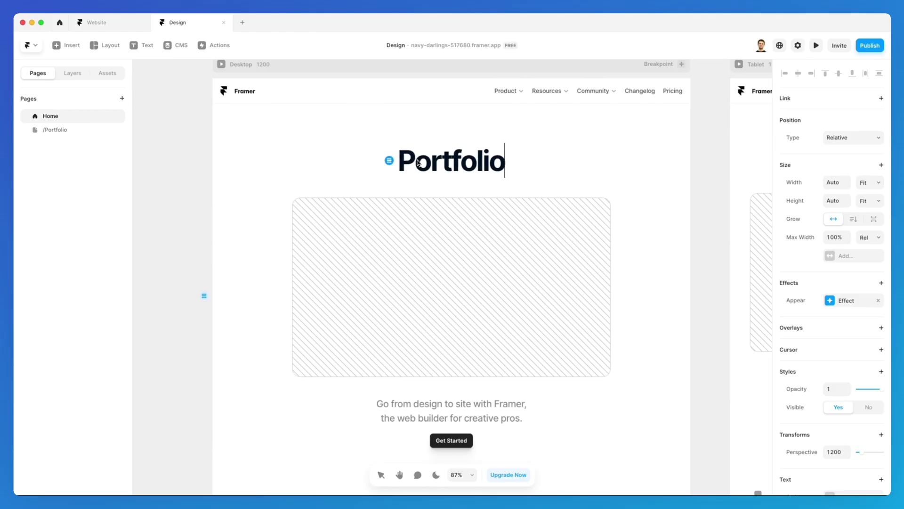
key("Escape")
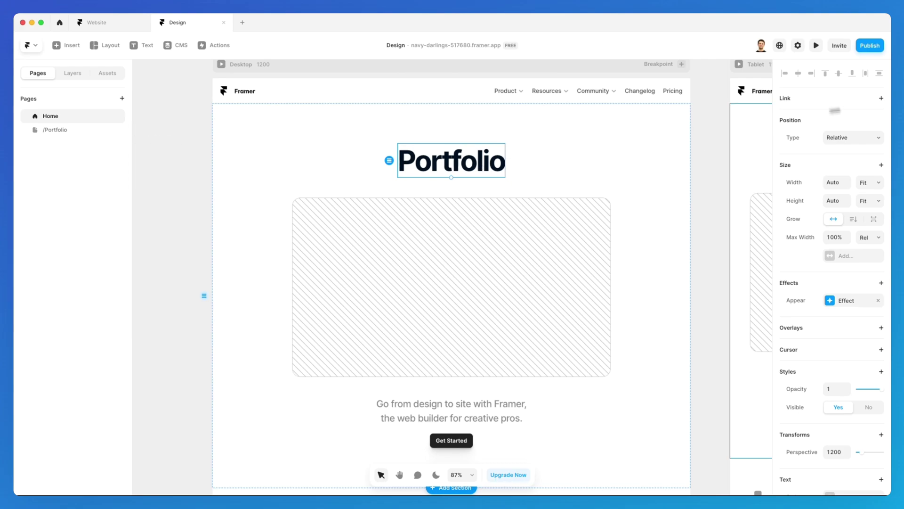
Add a link from the Home page's Portfolio heading to the /Portfolio page.
left_click(882, 99)
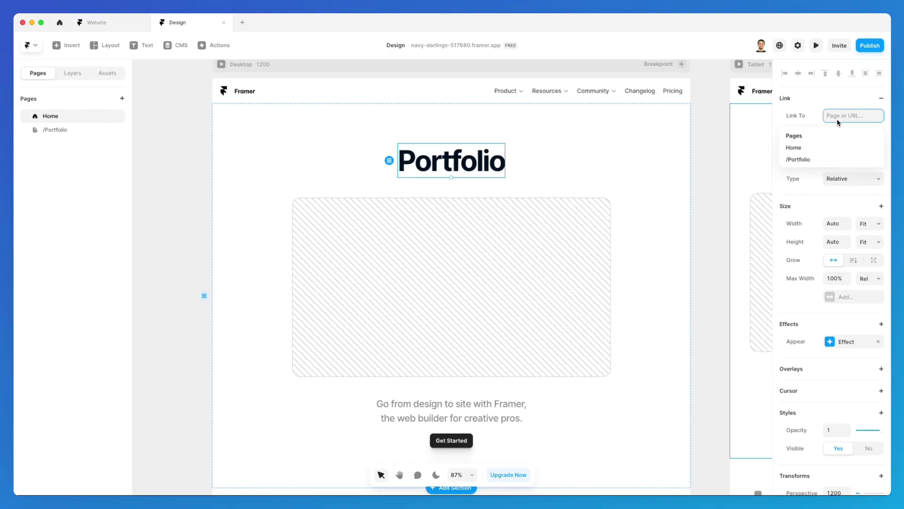
type("portfo")
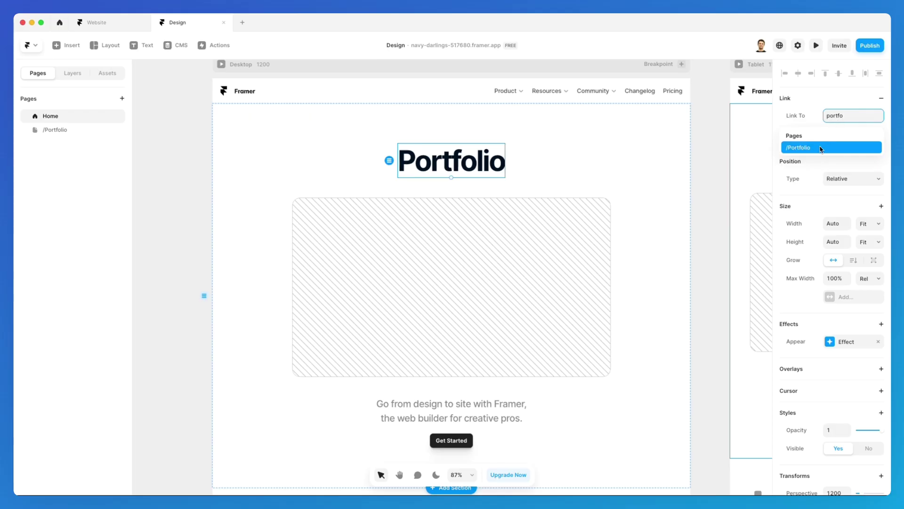
left_click(822, 148)
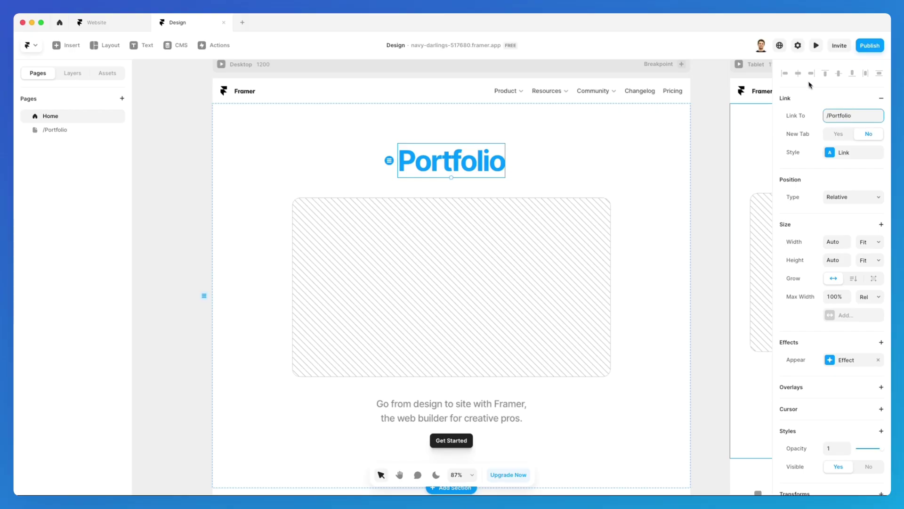
Preview the Home page, follow the Portfolio heading's link to test it, and leave the preview.
left_click(816, 46)
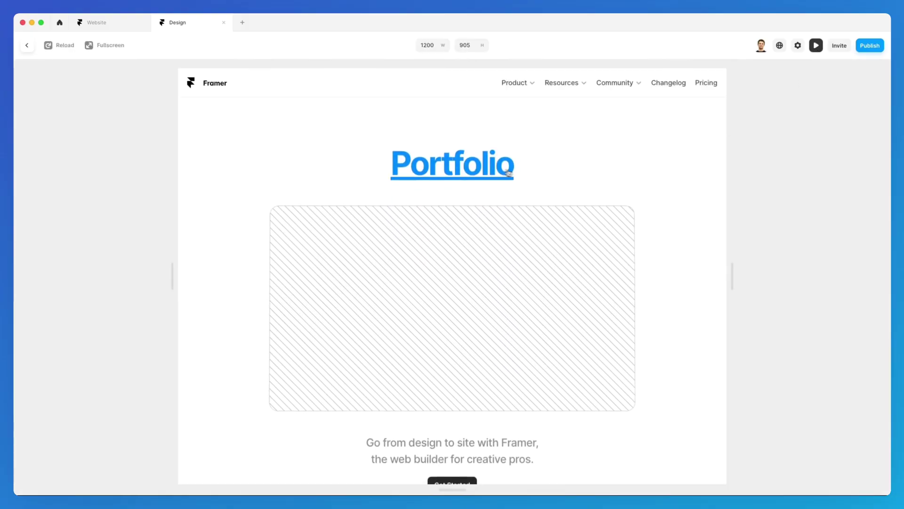
left_click(481, 167)
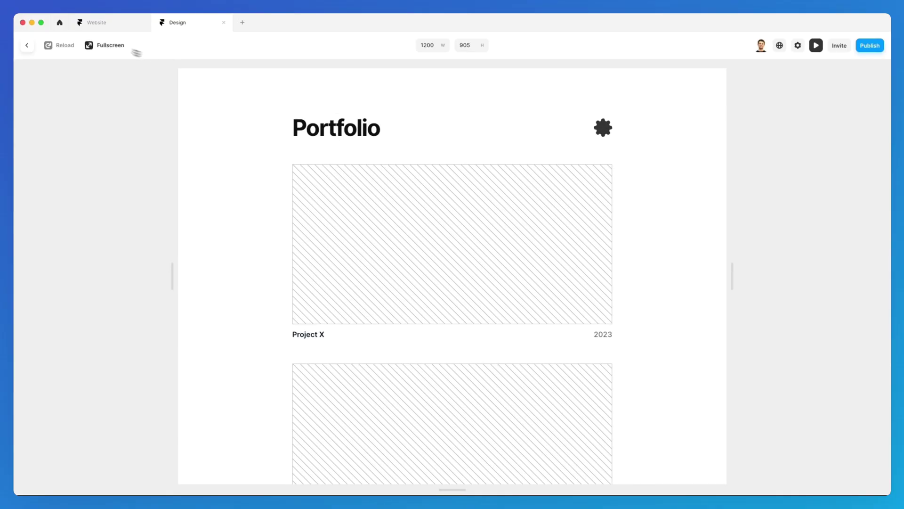
left_click(27, 45)
On the /Portfolio page, add a link from the Portfolio heading to the Home page.
left_click(58, 128)
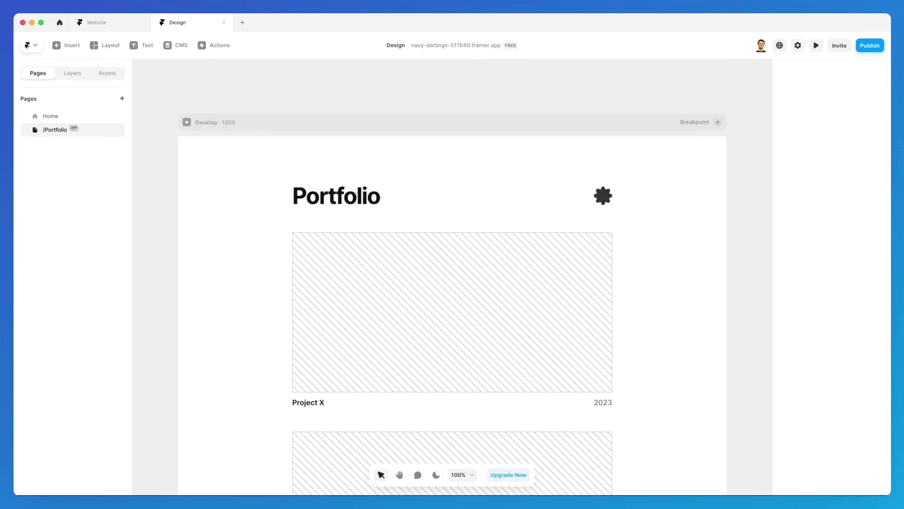
left_click(332, 206)
left_click(872, 139)
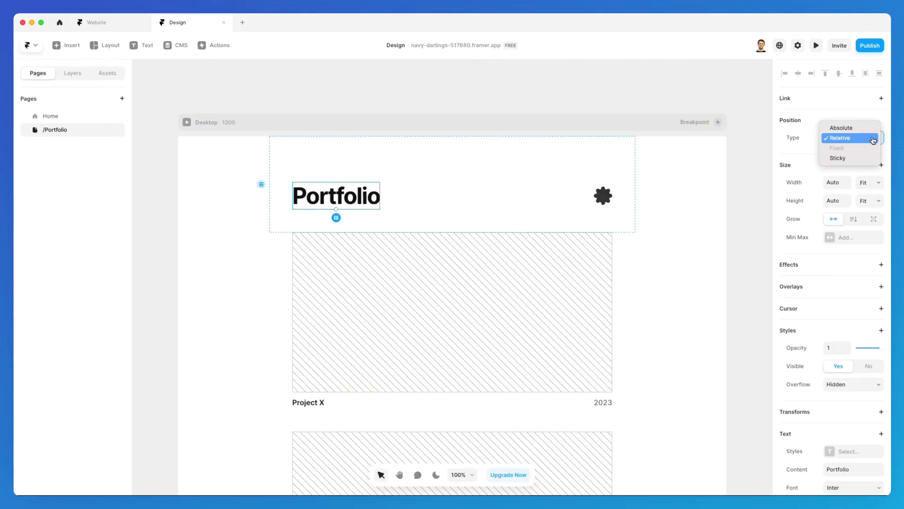
left_click(872, 139)
left_click(844, 96)
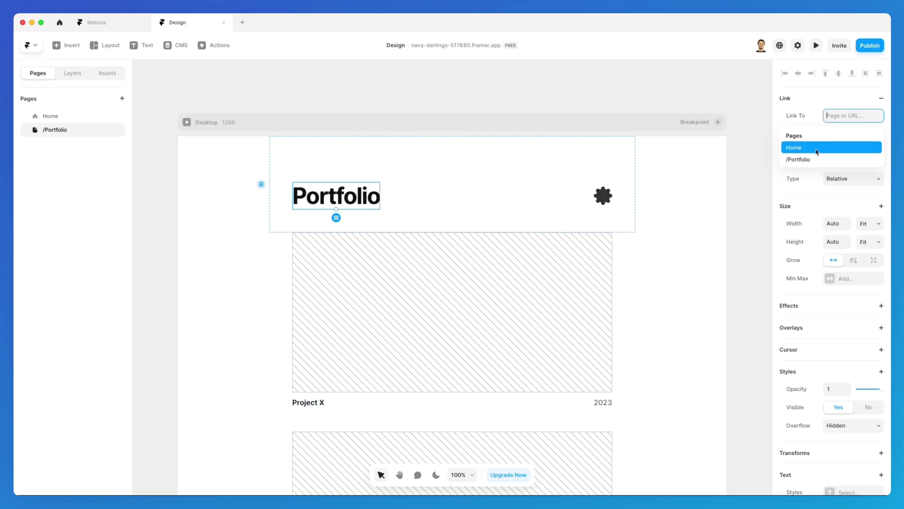
left_click(841, 147)
Preview the /Portfolio page and test the heading links by navigating back and forth between /Portfolio and Home.
left_click(815, 45)
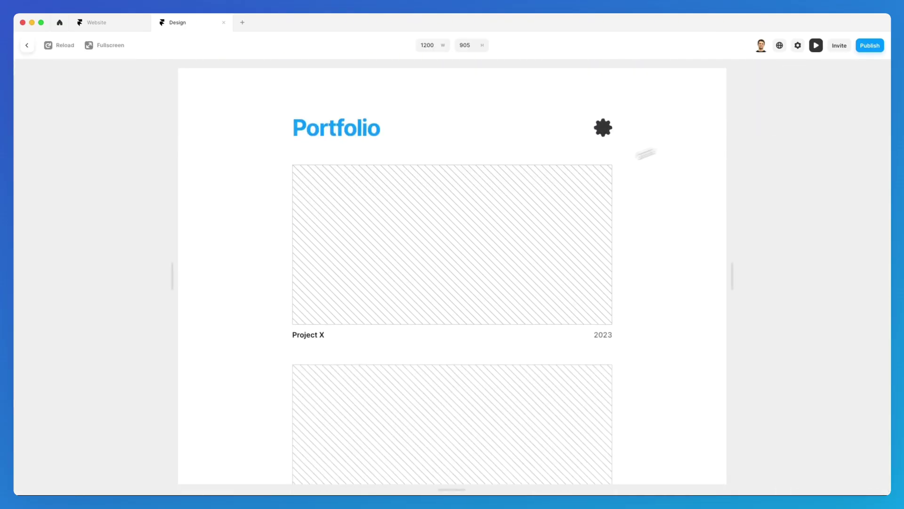
left_click(362, 130)
left_click(460, 166)
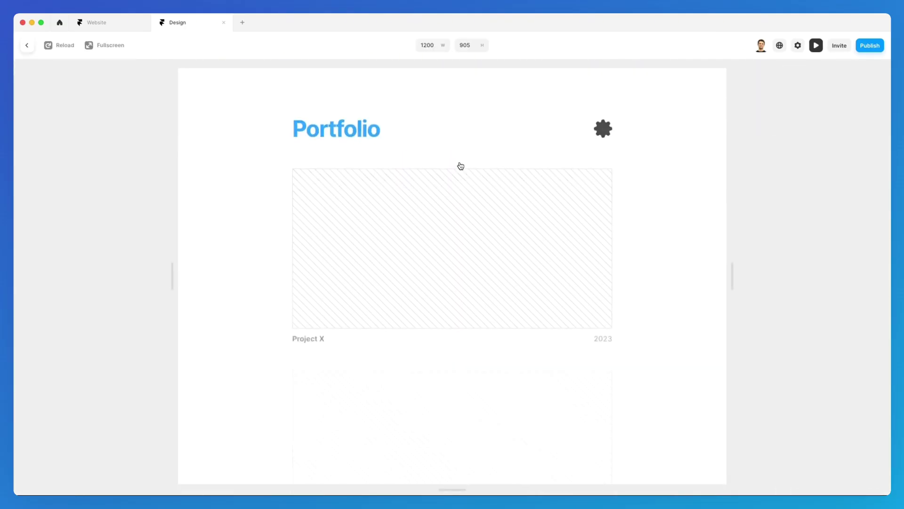
left_click(354, 134)
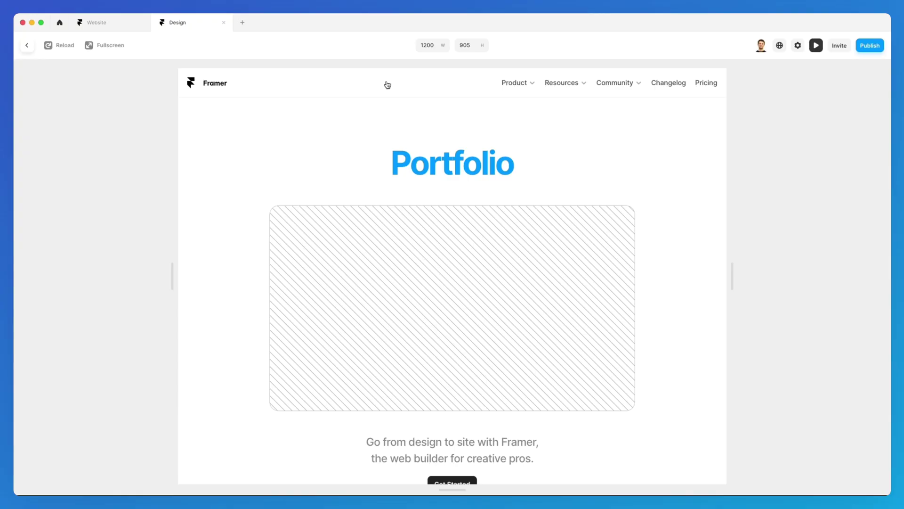
mouse_move(585, 74)
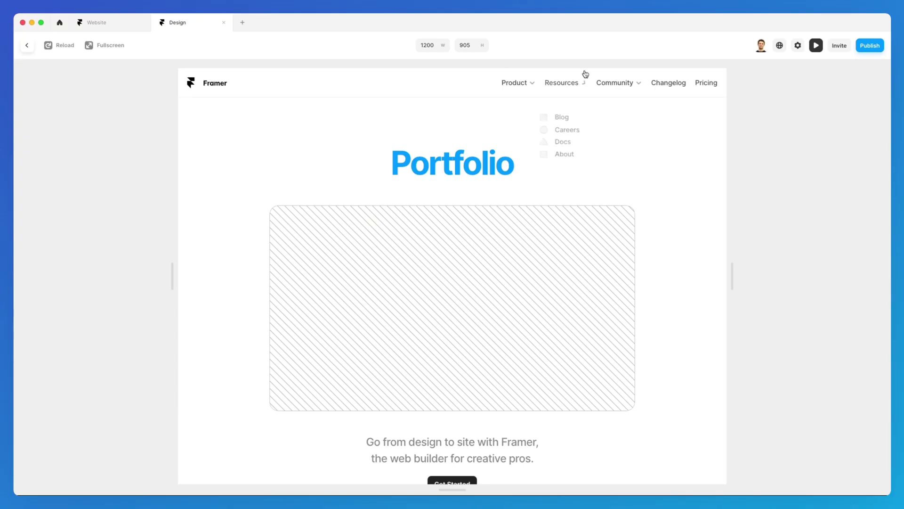
Look through the previewed home page from the navigation down to the footer, and close the preview.
mouse_move(520, 85)
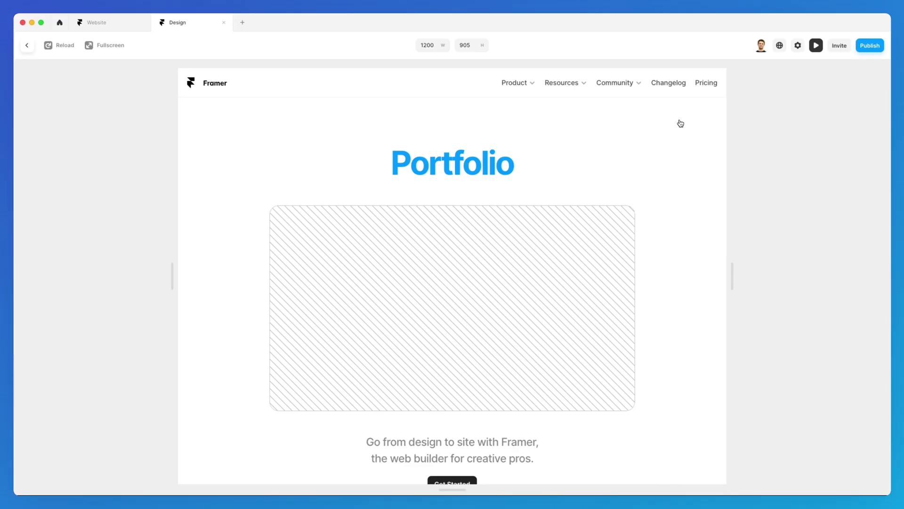
scroll(680, 124, "down", 15)
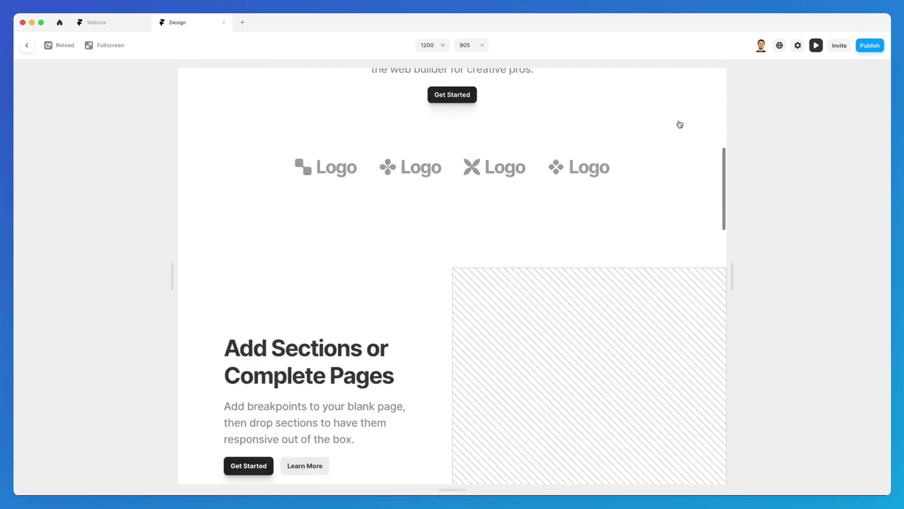
scroll(680, 123, "down", 5)
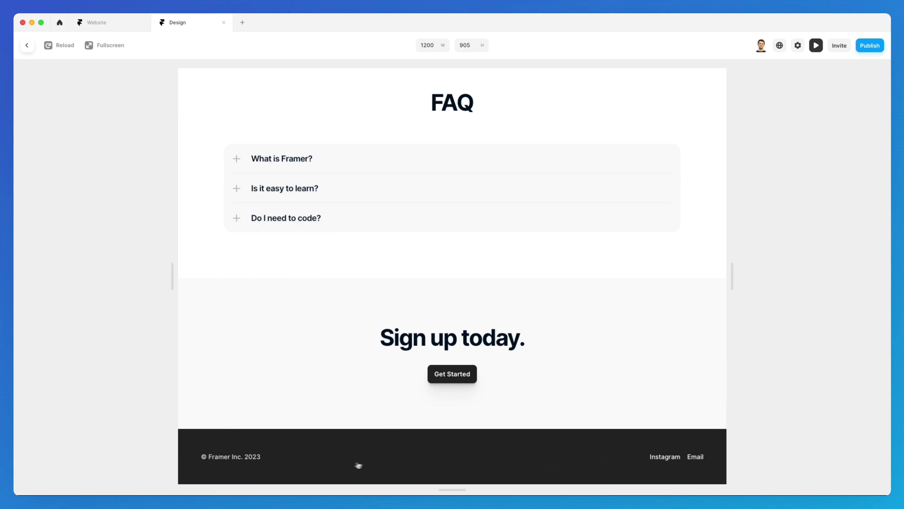
scroll(299, 426, "up", 4)
scroll(298, 426, "up", 15)
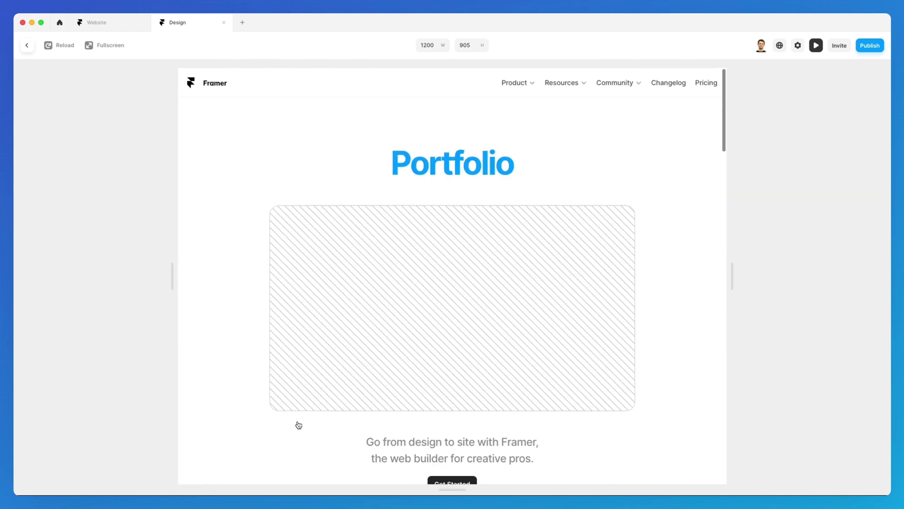
left_click(27, 45)
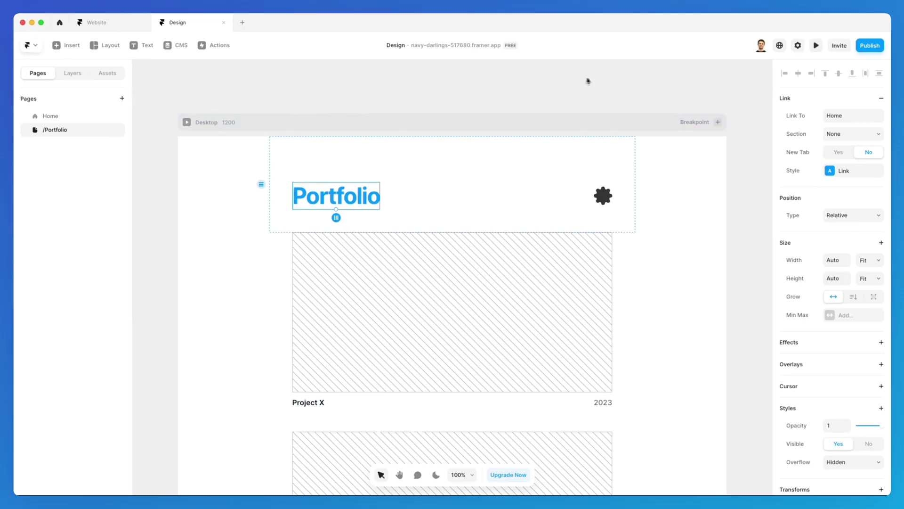
Open the Home page and select the FAQ section on the Desktop breakpoint.
left_click(102, 118)
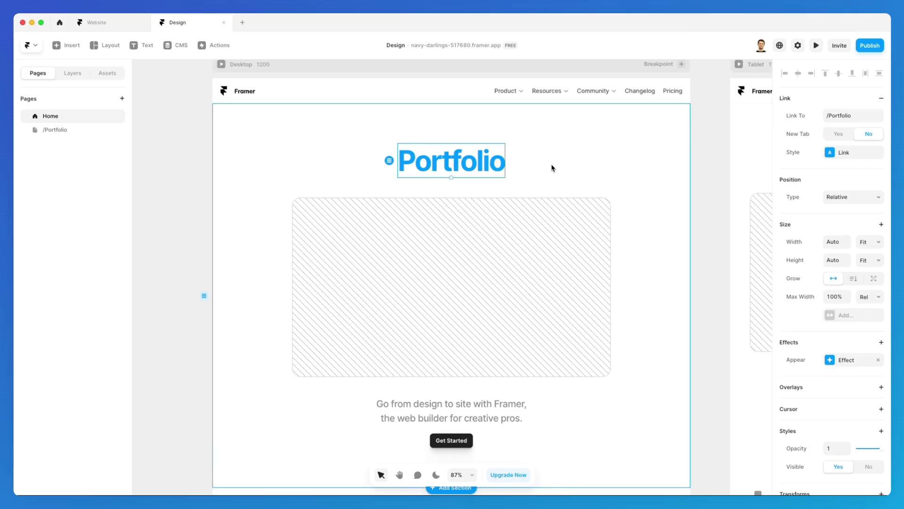
scroll(554, 168, "down", 5)
scroll(554, 168, "down", 18)
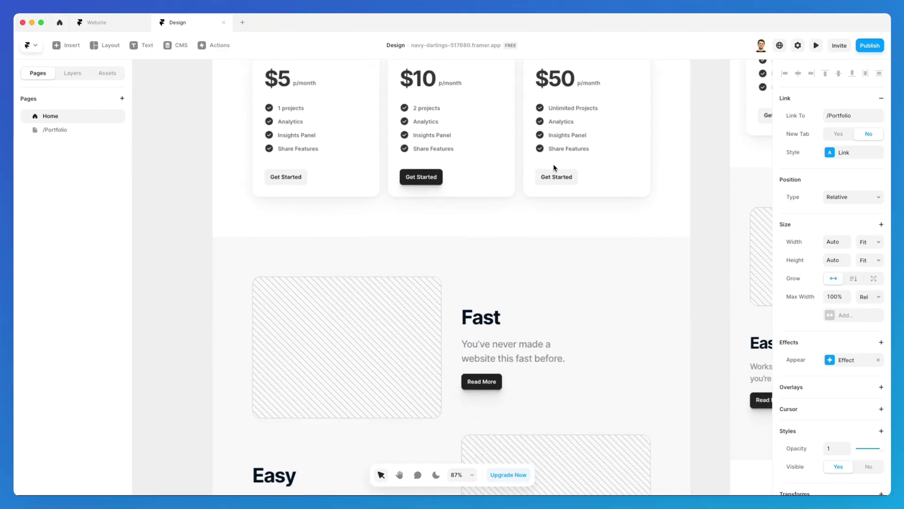
scroll(555, 168, "down", 6)
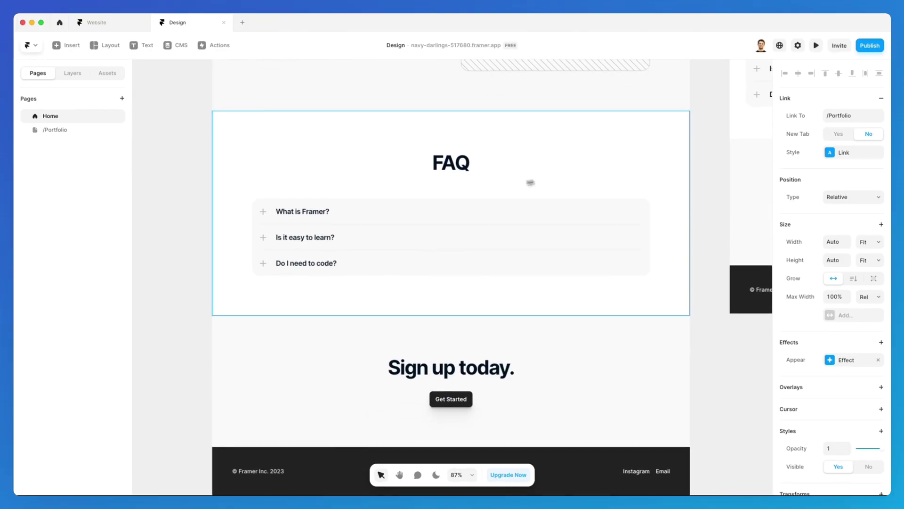
scroll(521, 148, "down", 1)
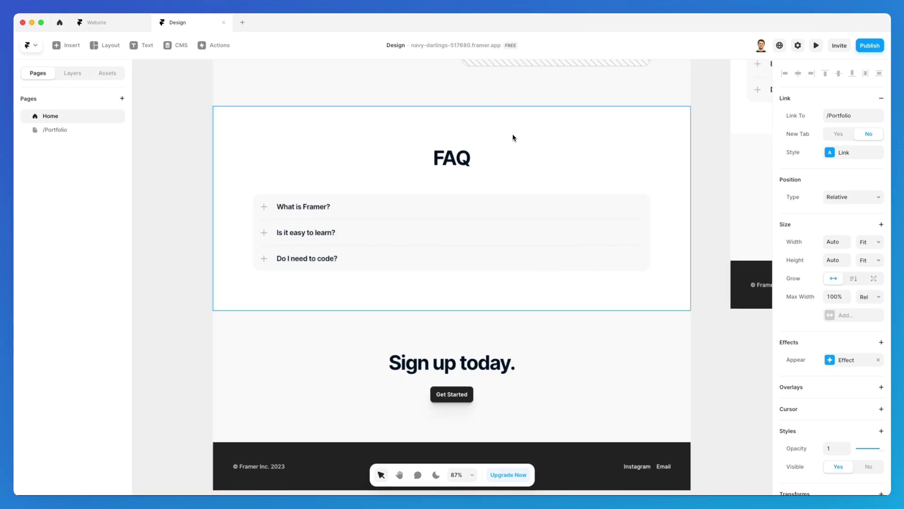
left_click(513, 137)
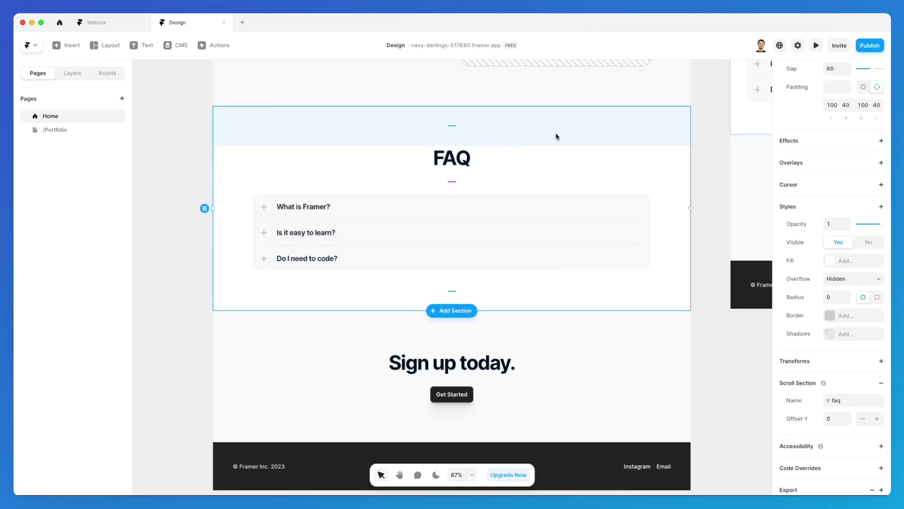
scroll(554, 137, "up", 5)
scroll(808, 187, "down", 1)
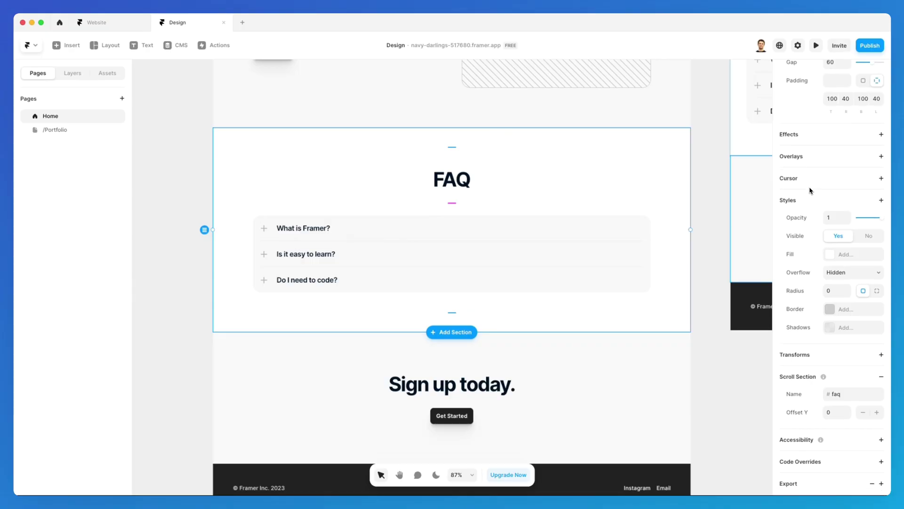
Remove the FAQ section's scroll section and add it again with the name faq.
left_click(881, 376)
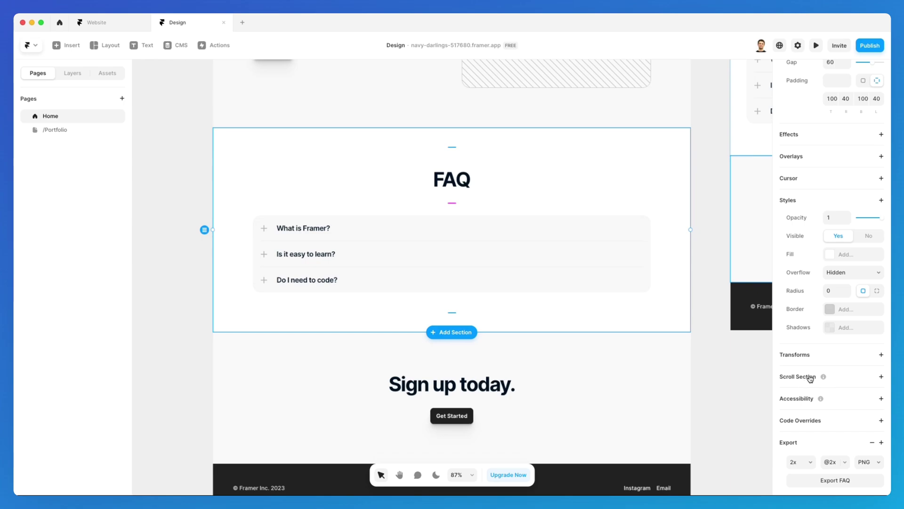
left_click(882, 377)
left_click(827, 396)
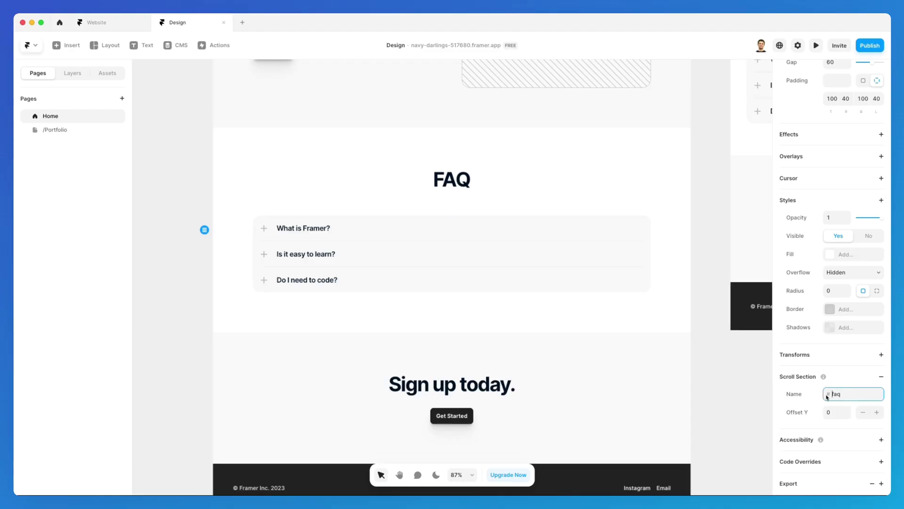
key("Return")
type("faq")
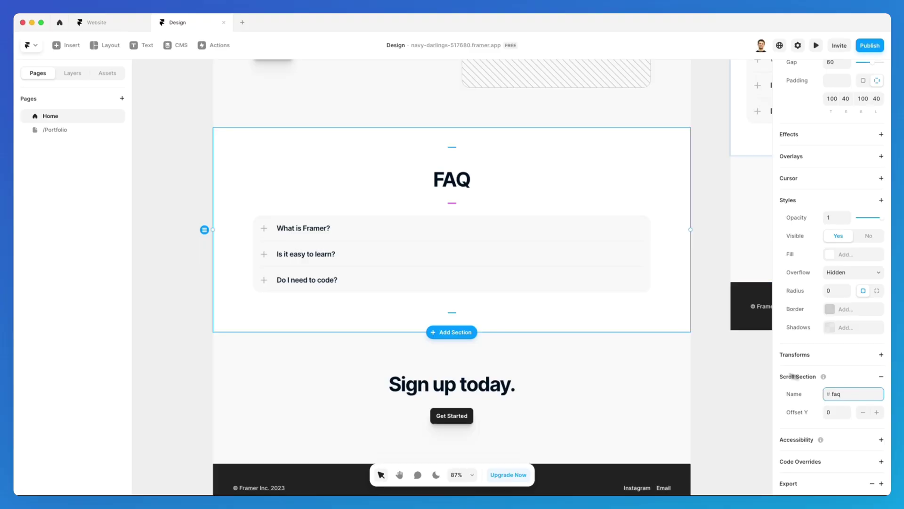
key("Return")
Show the Home page's layers and inspect the FAQ section's scroll section marker and settings.
left_click(71, 74)
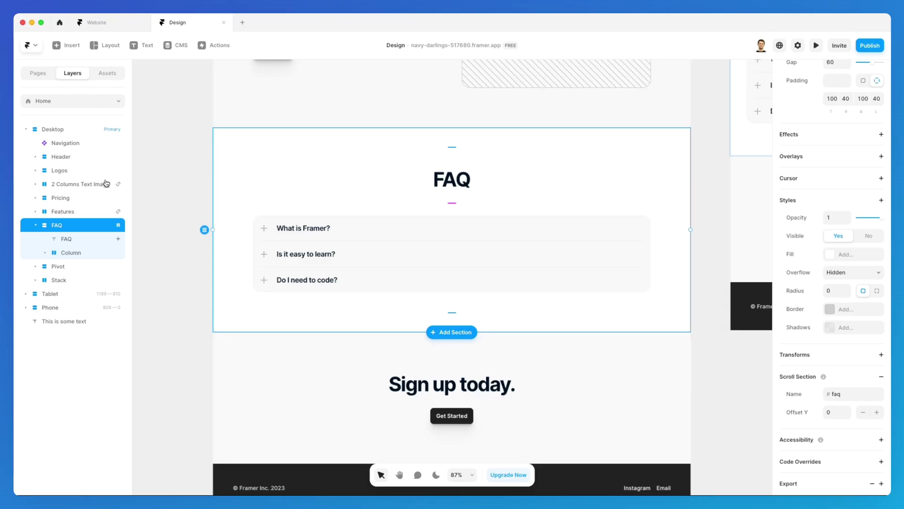
left_click(172, 230)
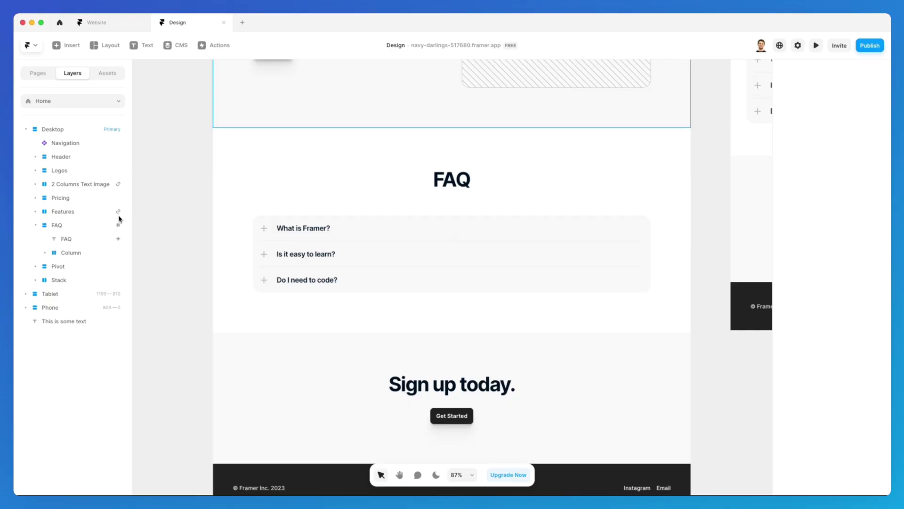
scroll(170, 204, "up", 3)
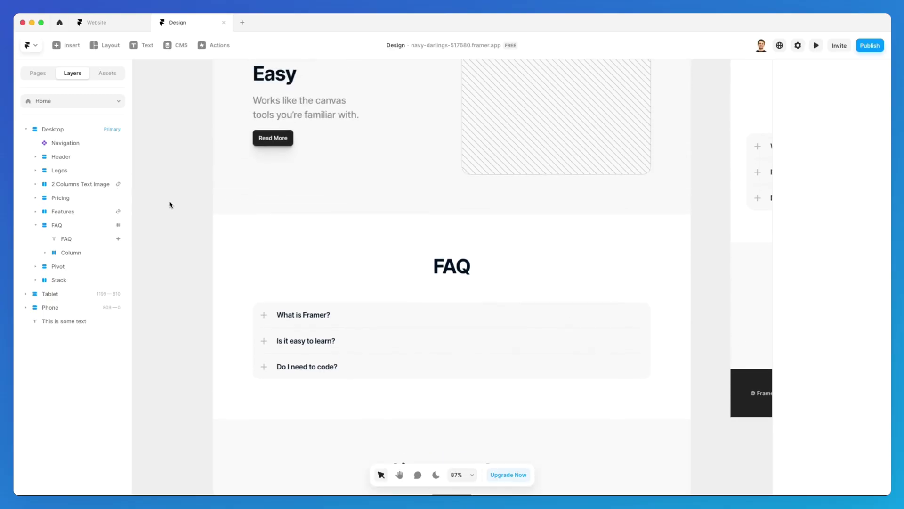
left_click(273, 252)
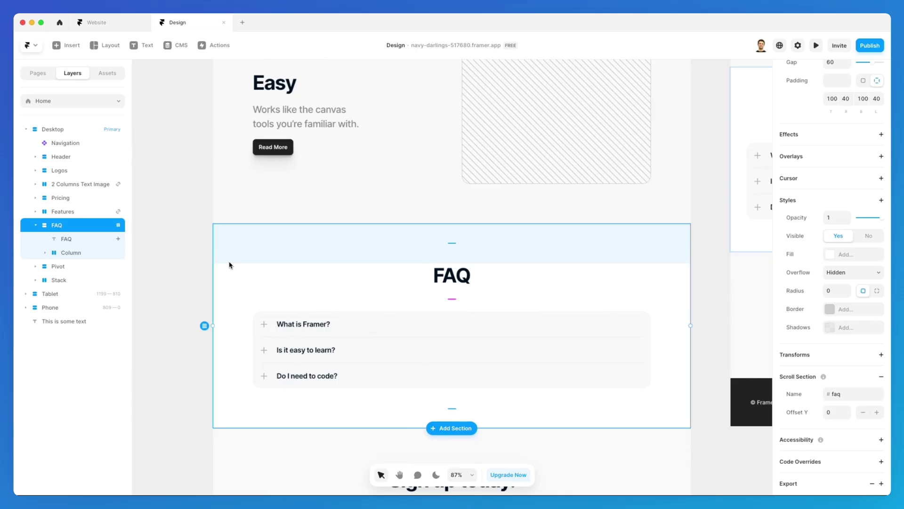
scroll(845, 325, "down", 2)
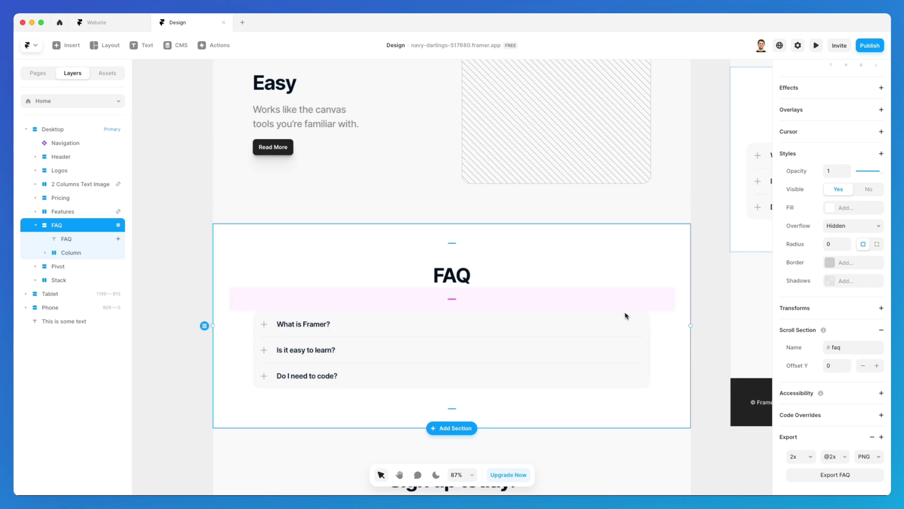
Replace the Portfolio heading text in the Desktop header with FAQ.
scroll(620, 313, "up", 10)
scroll(620, 313, "up", 10)
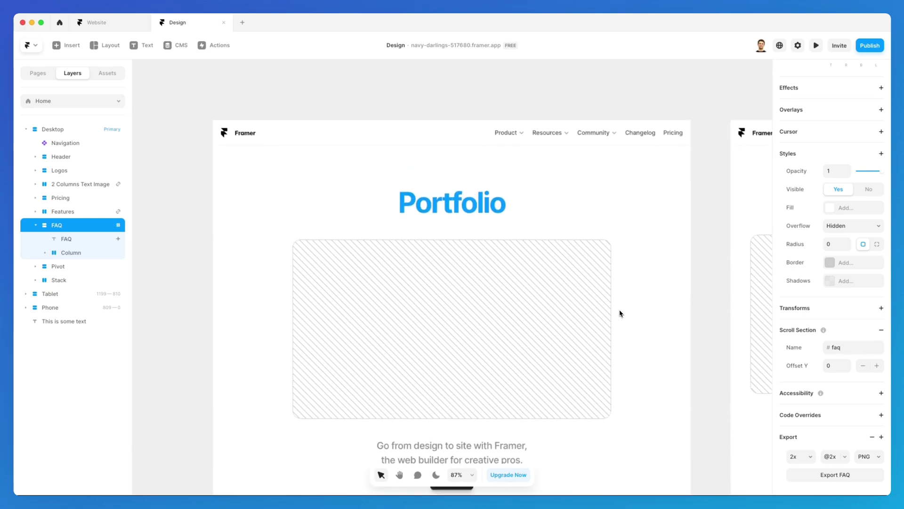
left_click(450, 238)
double_click(450, 238)
type("FAQ")
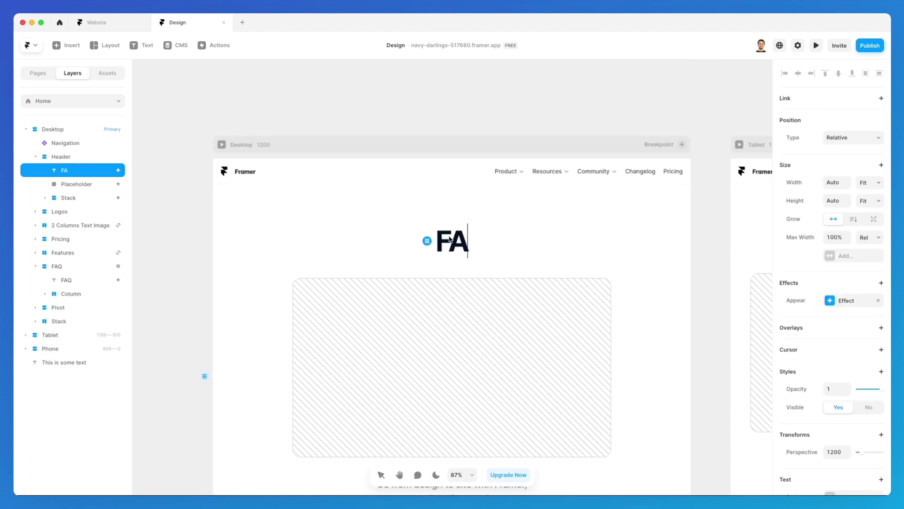
Link the header's FAQ heading to the Home page with #faq as the target section.
left_click(843, 102)
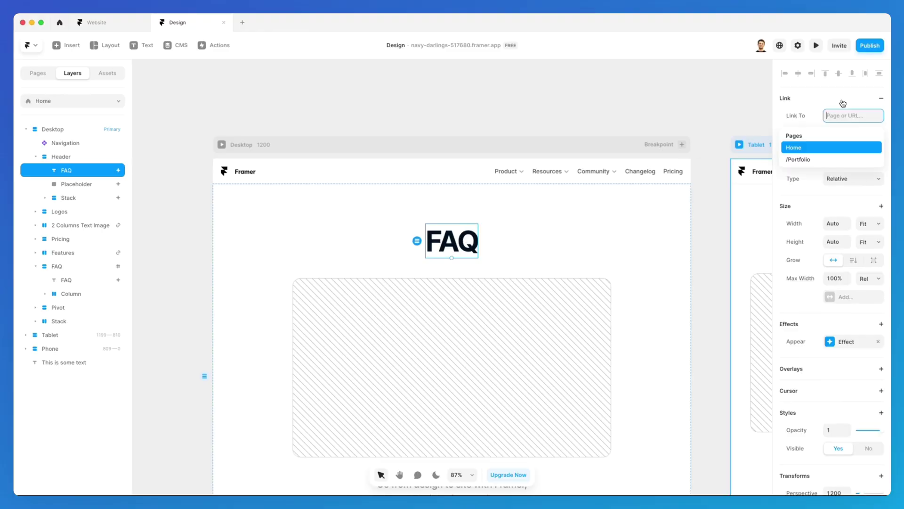
left_click(835, 149)
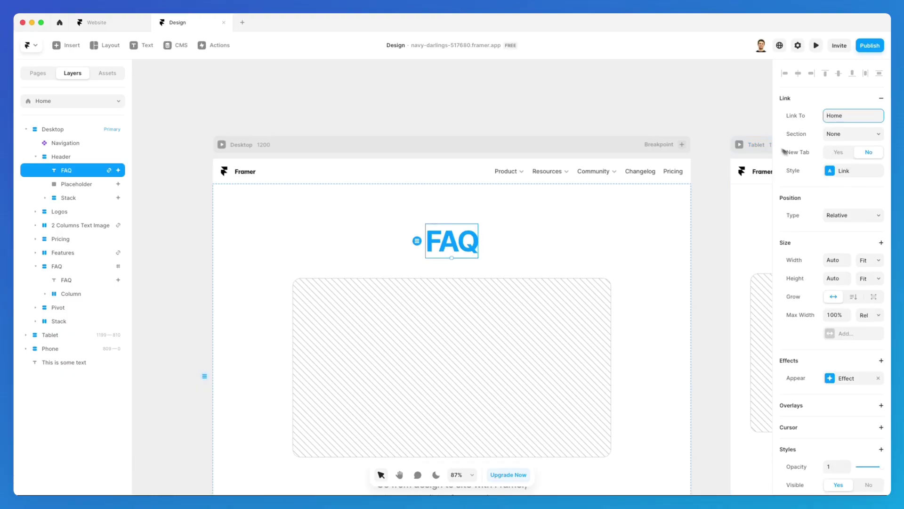
scroll(533, 176, "down", 3)
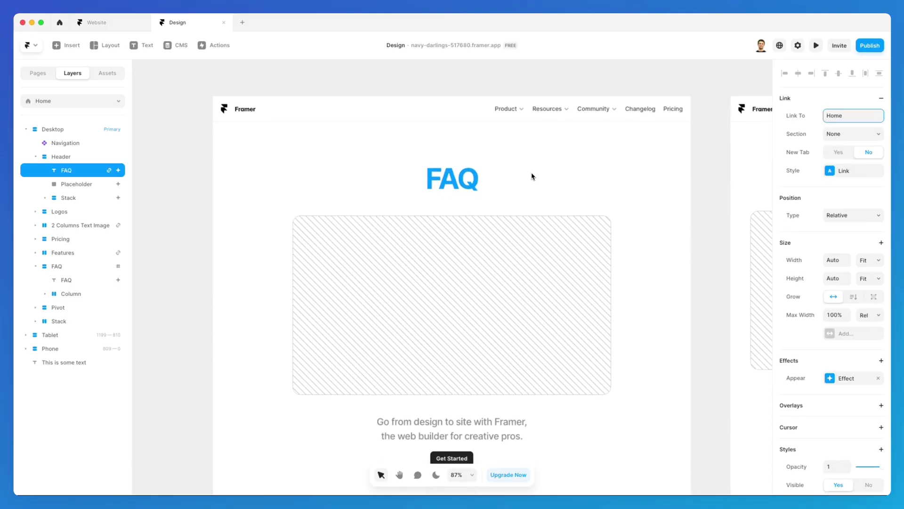
left_click(854, 134)
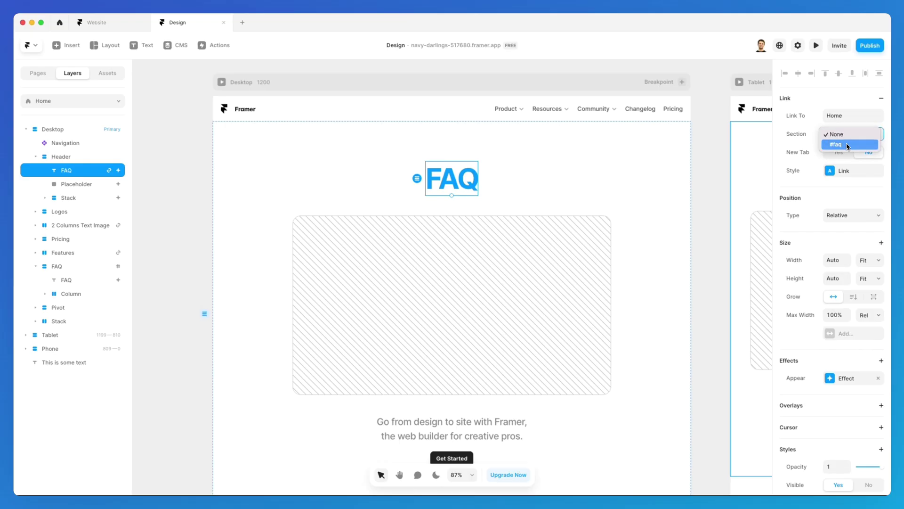
left_click(846, 145)
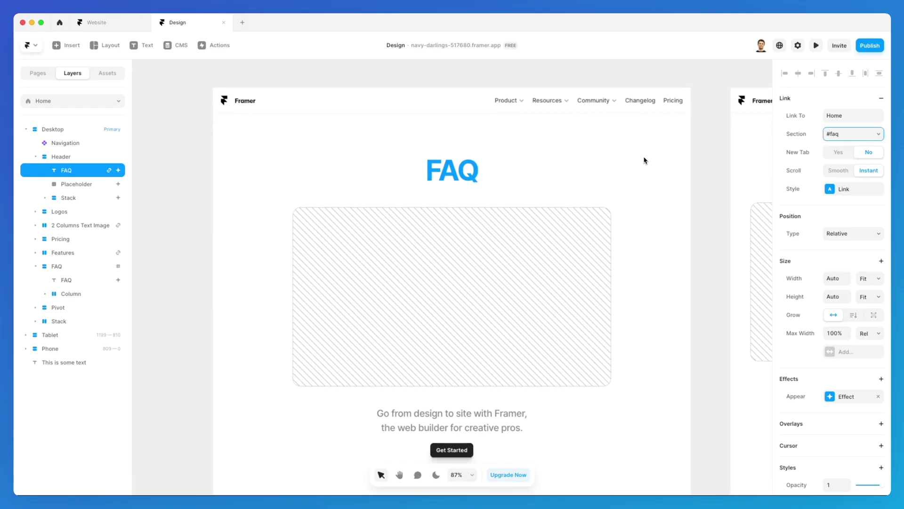
Set the scroll behaviour of the FAQ heading's link to Smooth.
scroll(643, 159, "down", 1)
scroll(533, 177, "down", 10)
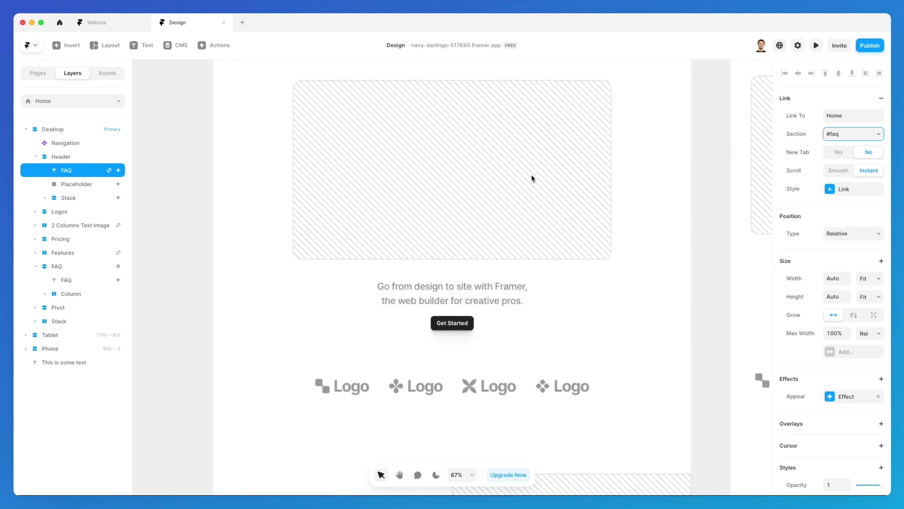
scroll(533, 177, "down", 8)
scroll(533, 177, "up", 7)
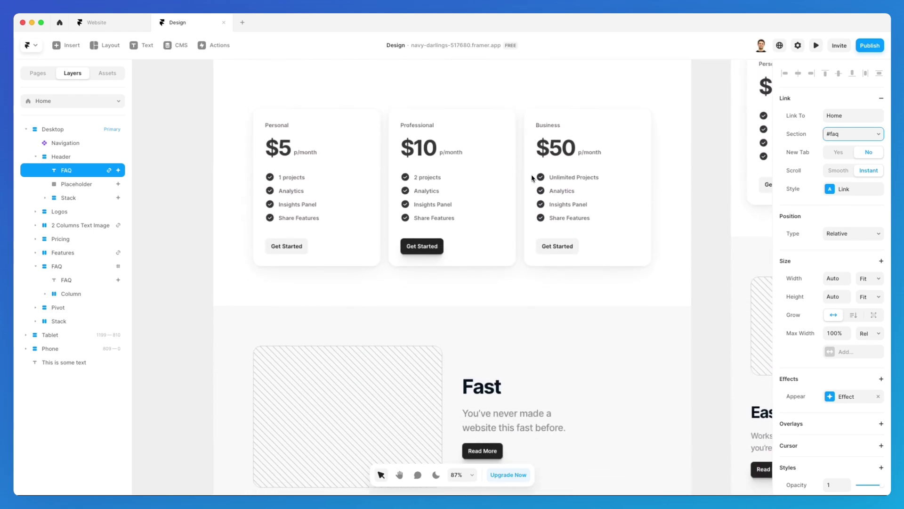
scroll(533, 177, "up", 10)
scroll(533, 177, "down", 3)
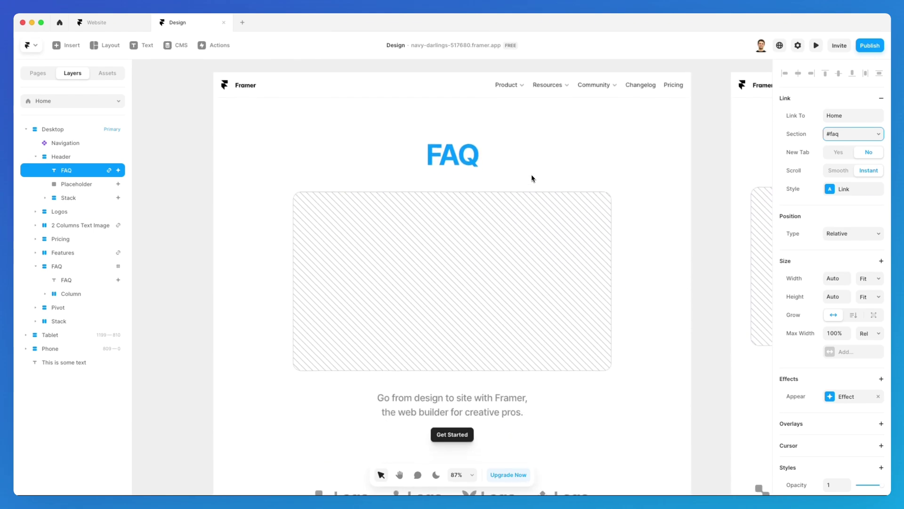
left_click(838, 170)
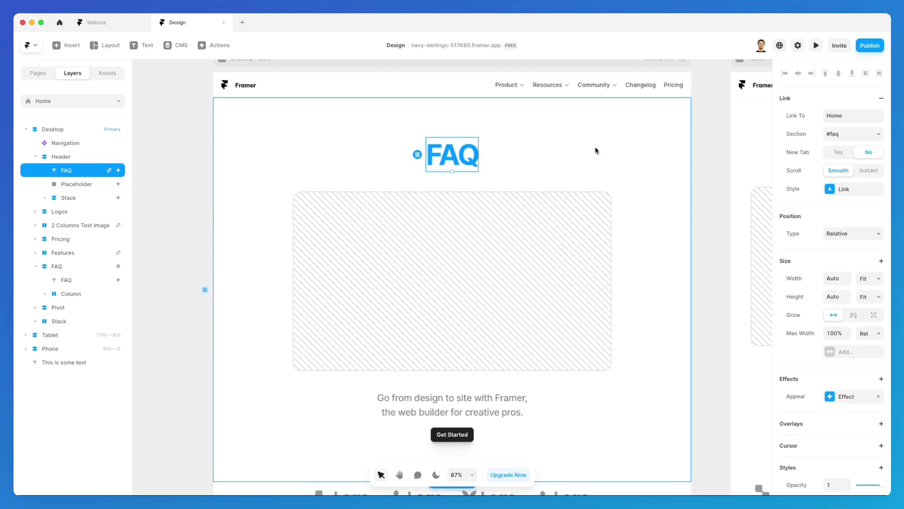
Preview the Home page, test the FAQ heading's link to the FAQ section, and close the preview.
scroll(595, 319, "up", 1)
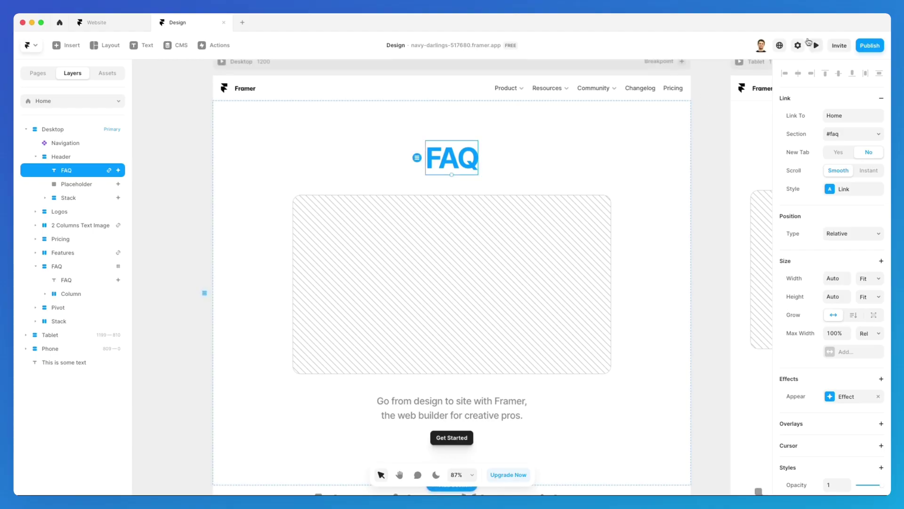
left_click(815, 45)
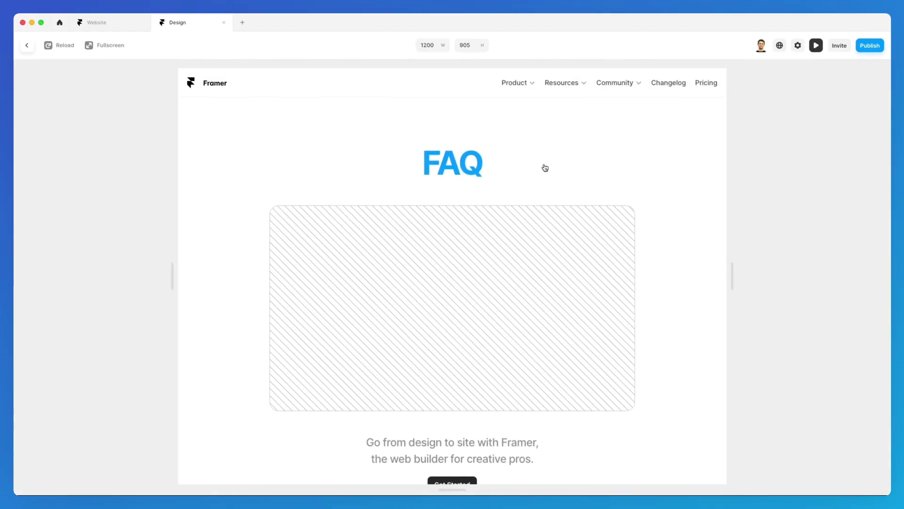
left_click(462, 169)
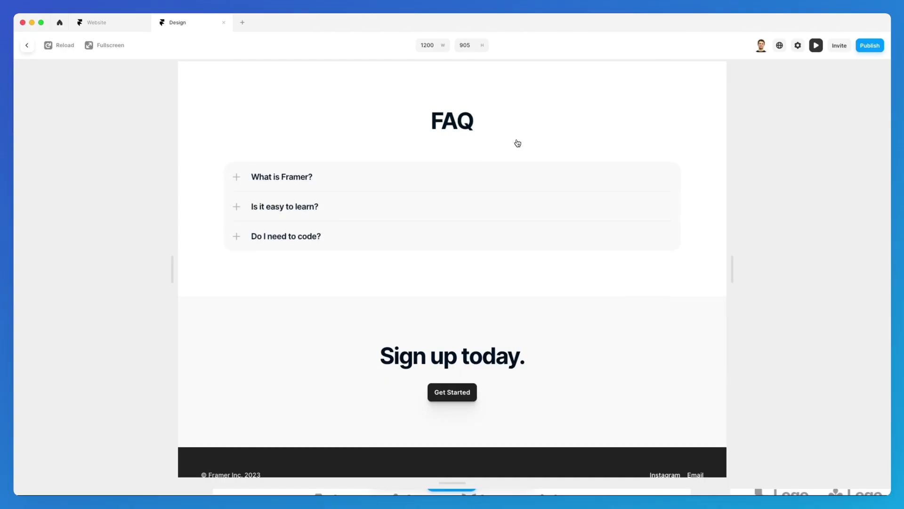
scroll(518, 143, "up", 3)
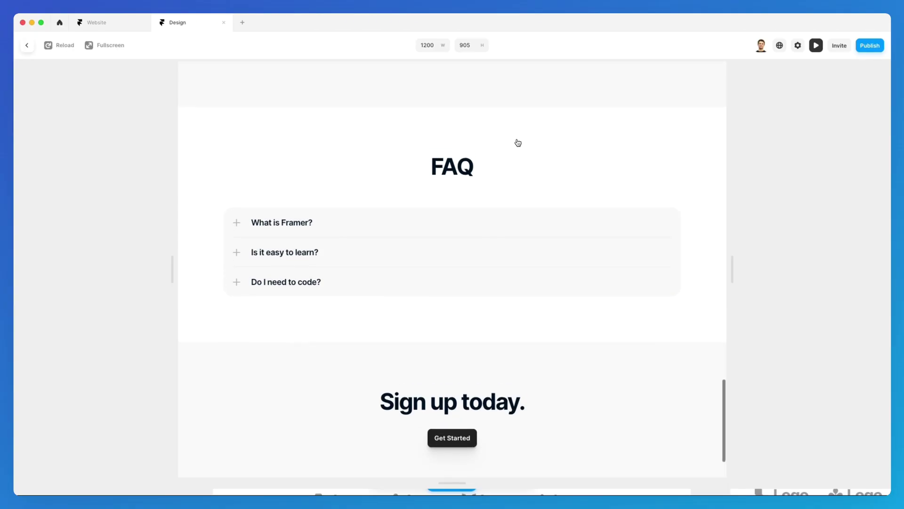
left_click(27, 47)
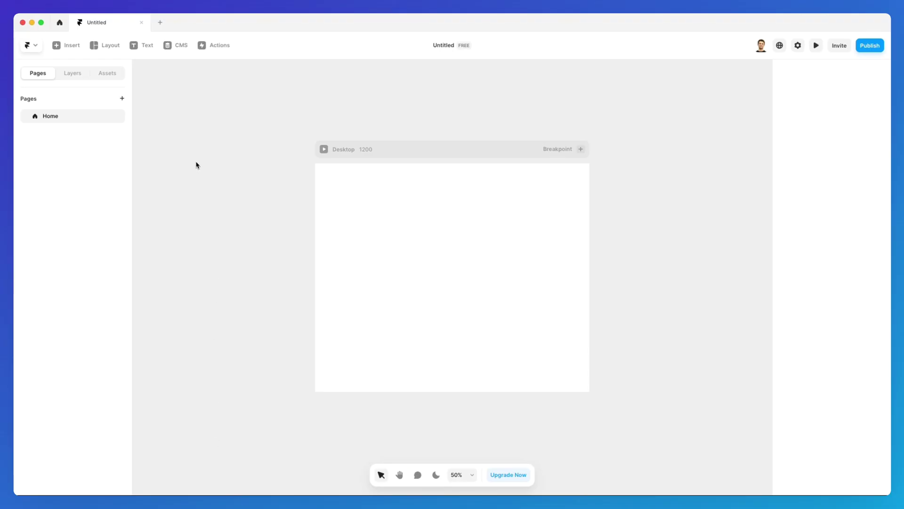
Add a text box of about 588 × 336 inside the Desktop frame, containing "This is a text element".
left_click(147, 48)
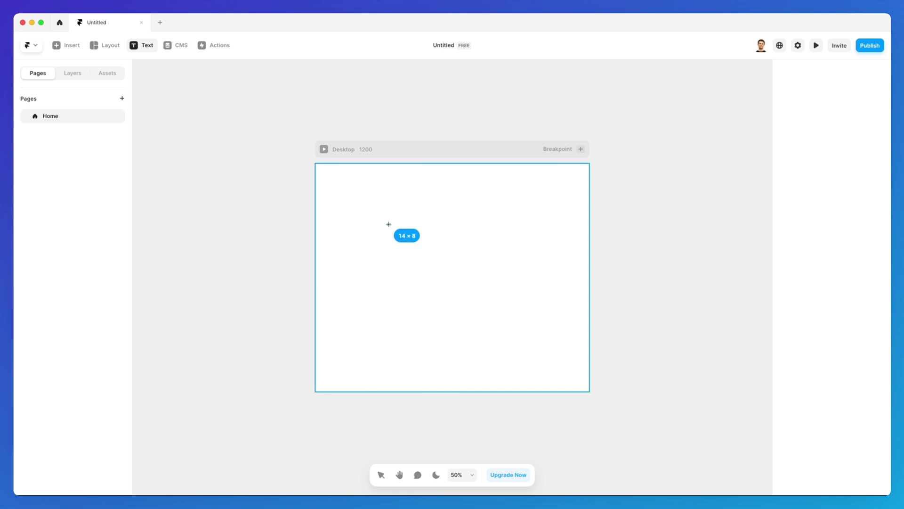
left_click_drag(387, 223, 522, 299)
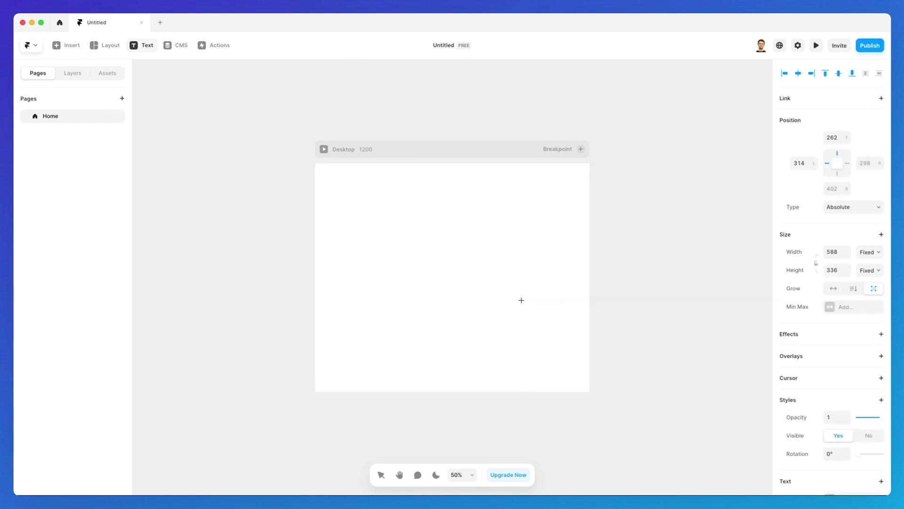
scroll(445, 230, "up", 3)
scroll(447, 230, "up", 2)
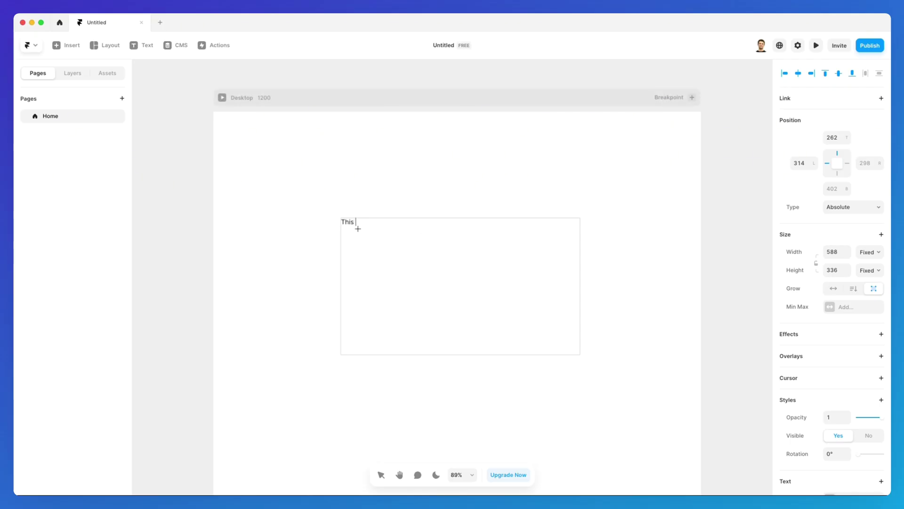
type("This is a text element")
key("Escape")
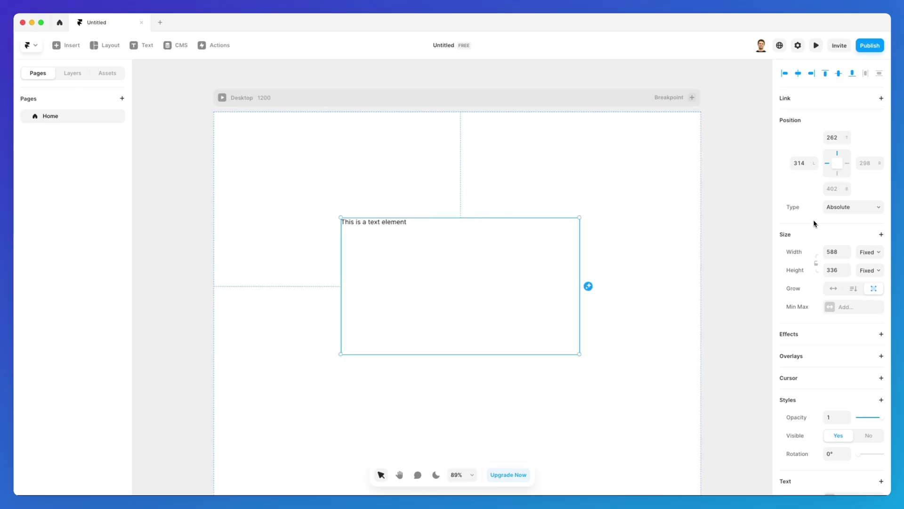
Create a Heading 1 text style from the text element's settings.
scroll(816, 222, "down", 2)
scroll(816, 223, "down", 10)
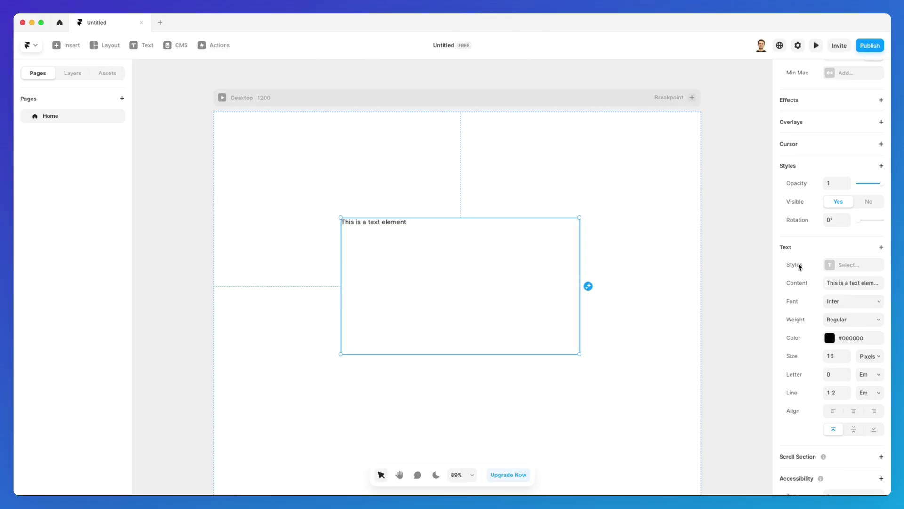
left_click(830, 265)
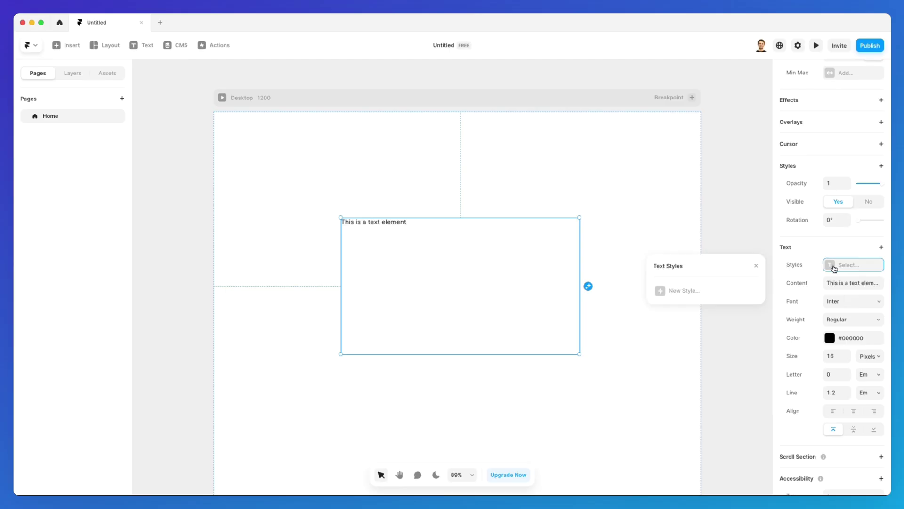
left_click(691, 291)
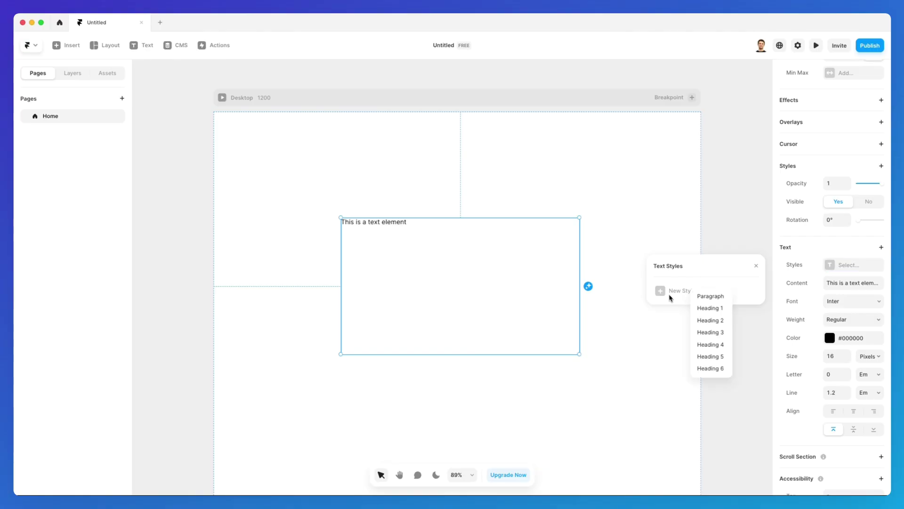
key("Up")
left_click(719, 310)
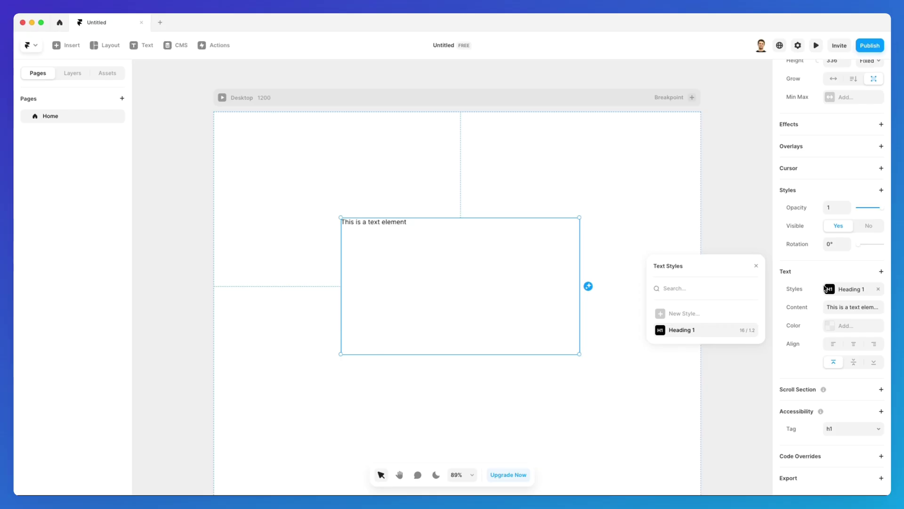
Open the Heading 1 style for editing, close it unchanged, and remove the style from the text element.
left_click(749, 328)
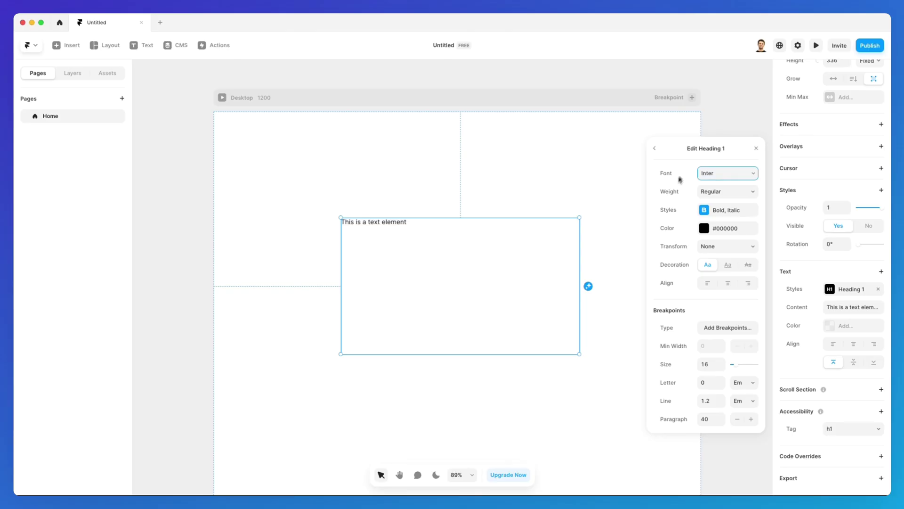
left_click(756, 151)
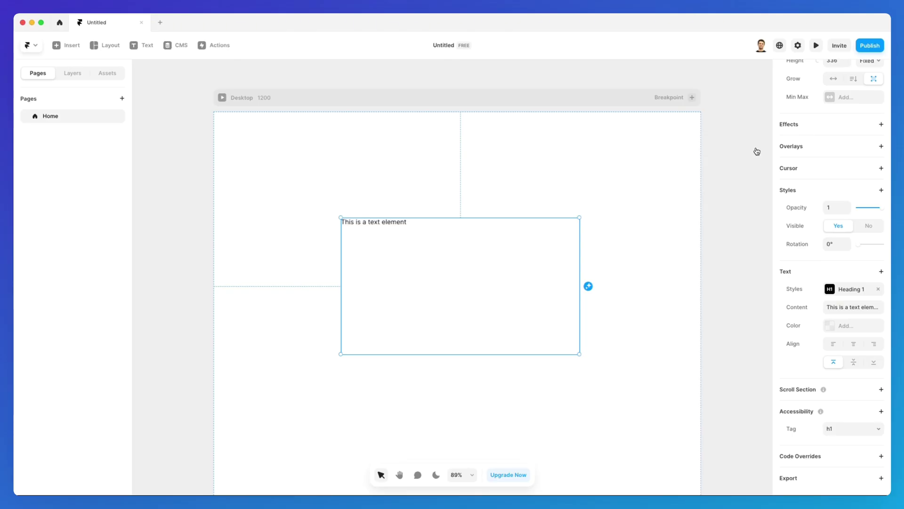
left_click(879, 290)
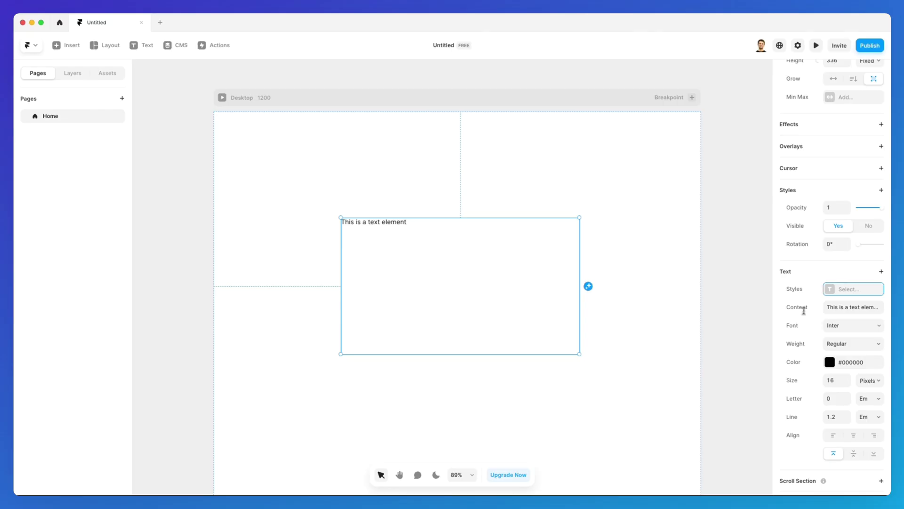
Replace the word "element" in the text box with "secondary".
left_click_drag(830, 309, 891, 310)
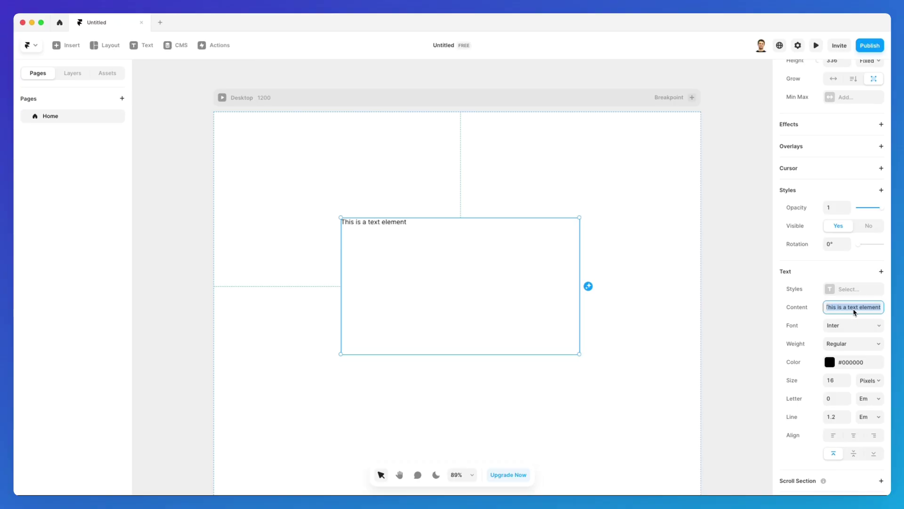
scroll(403, 236, "down", 1)
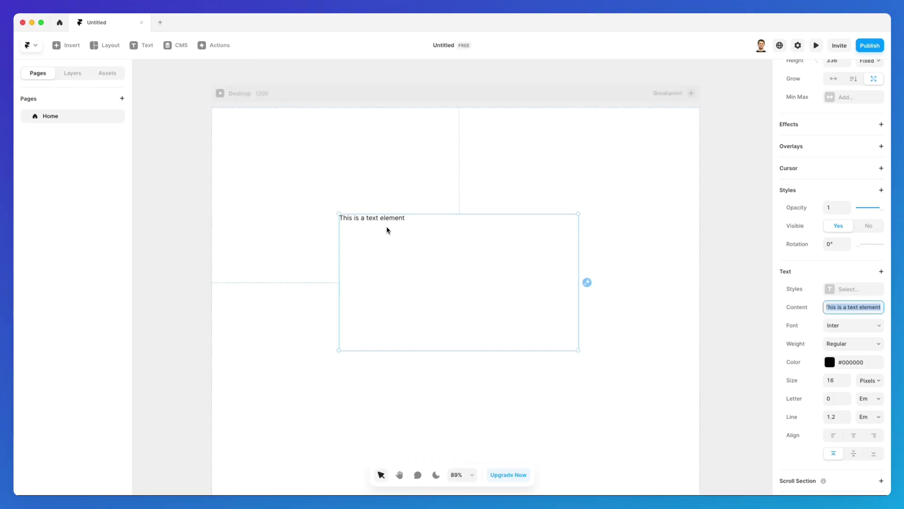
scroll(384, 225, "up", 3)
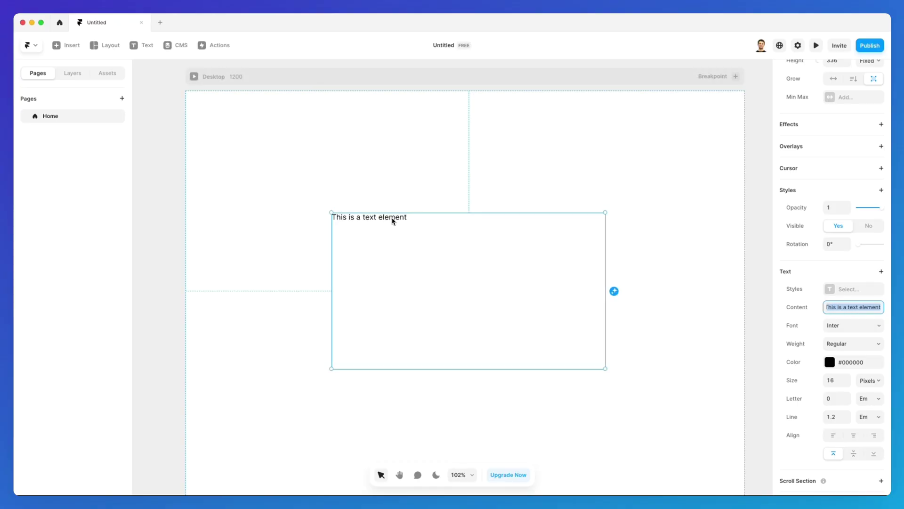
double_click(393, 218)
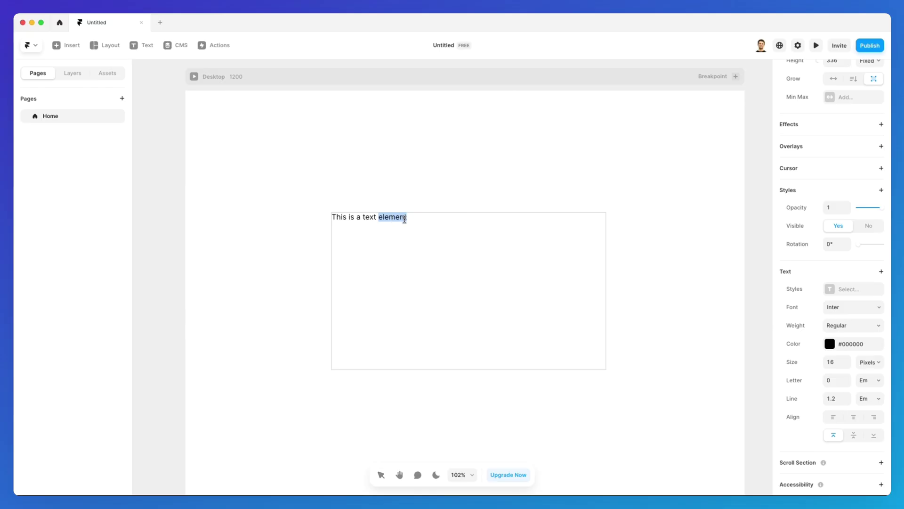
type("secondary")
key("Escape")
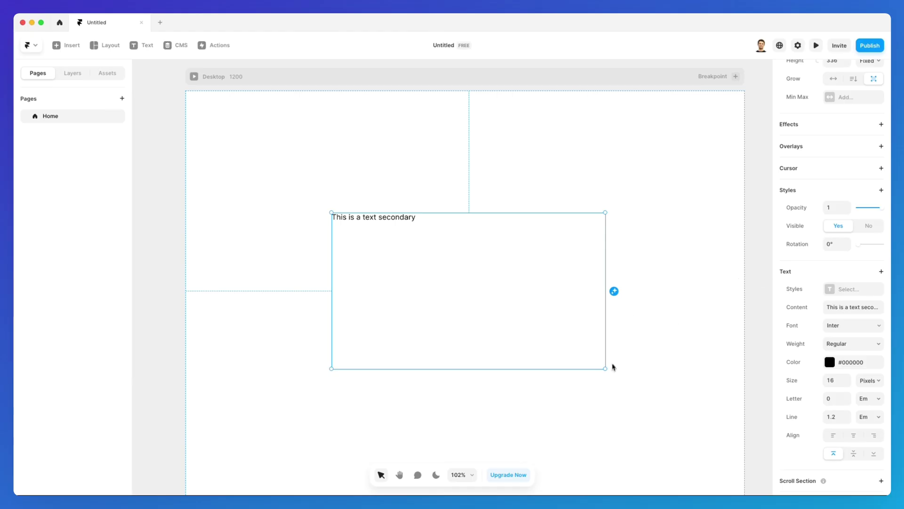
Shrink the text box around its single line of text to about 105 high and keep it selected.
left_click_drag(606, 368, 473, 261)
left_click(520, 275)
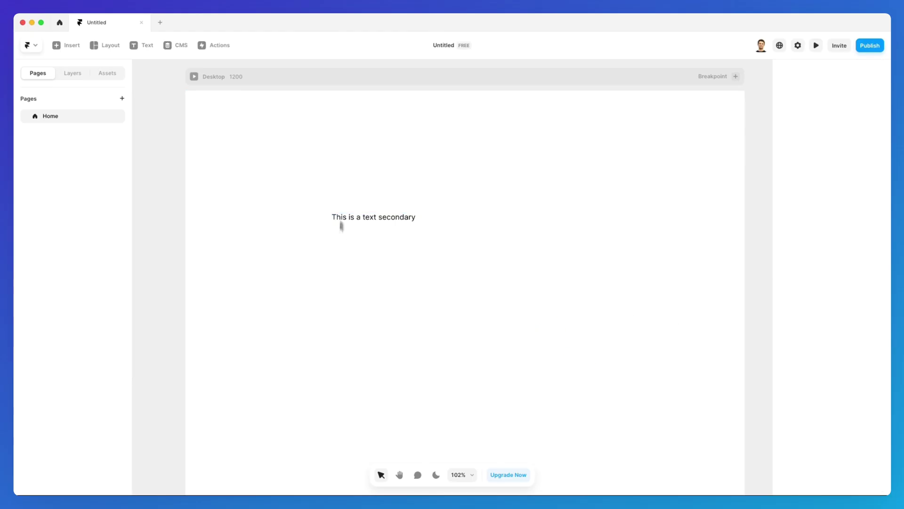
left_click(421, 234)
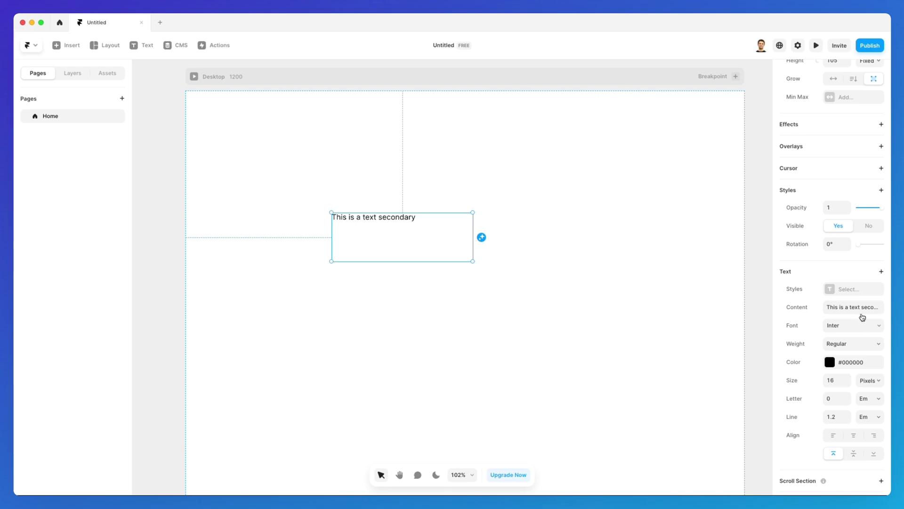
Set the text element's font to Alata.
left_click(857, 329)
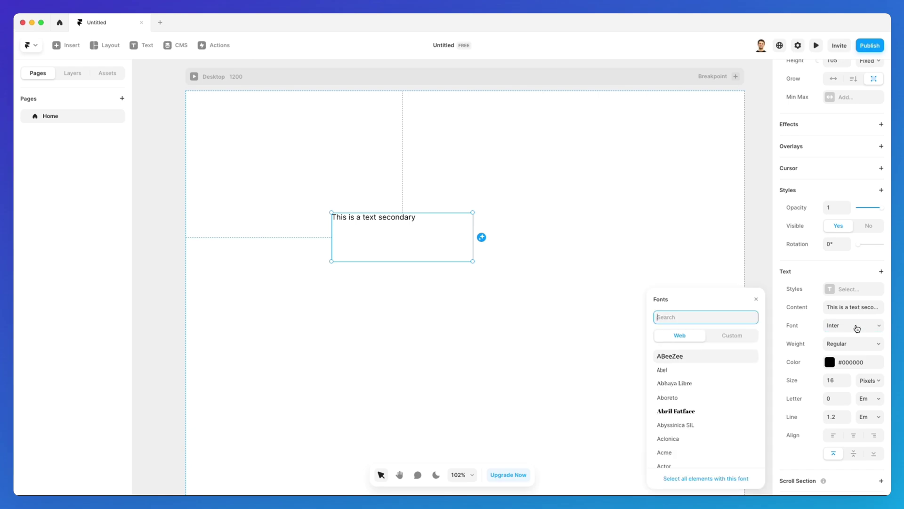
scroll(688, 383, "down", 5)
scroll(688, 383, "down", 5)
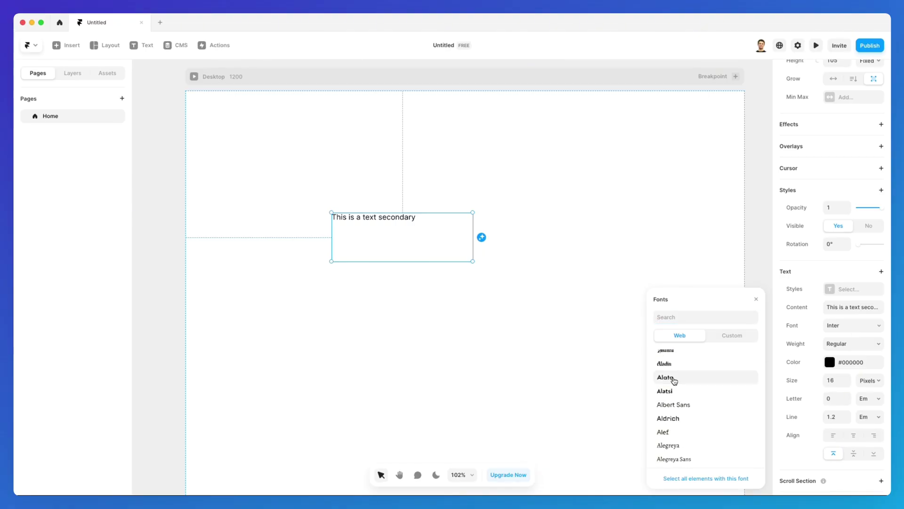
left_click(671, 379)
scroll(372, 229, "up", 5)
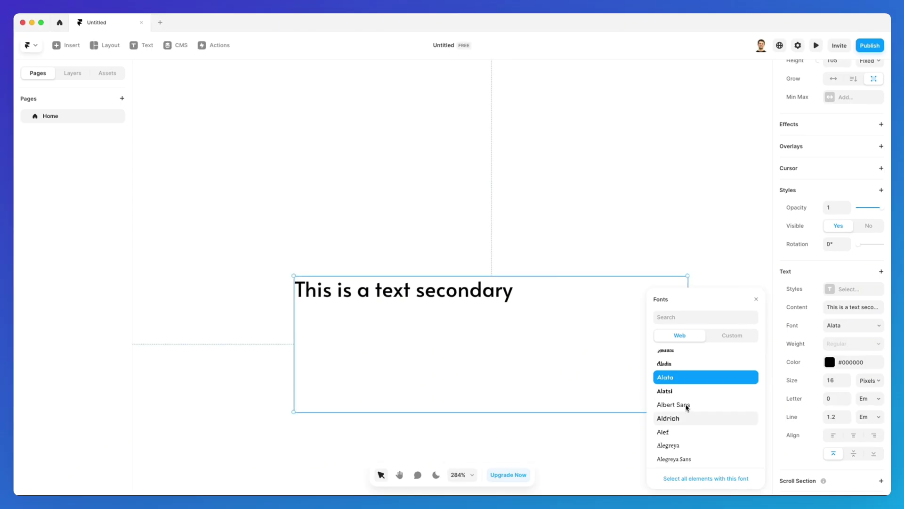
Find the Open Sans web font by searching for "open" and apply it to the text element.
left_click(709, 317)
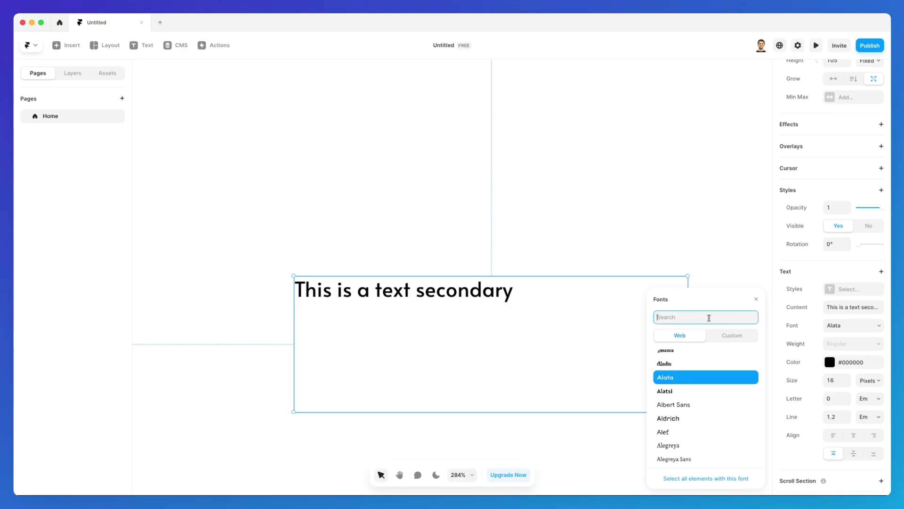
type("open")
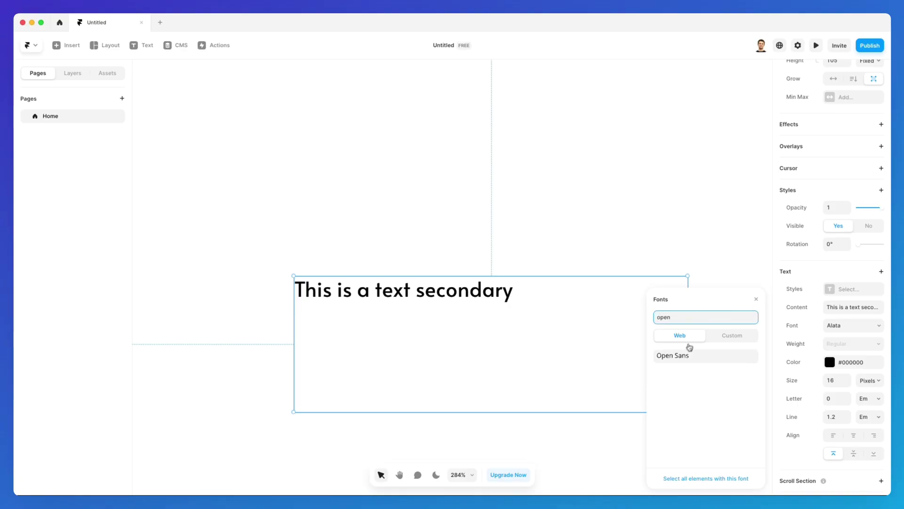
left_click(686, 357)
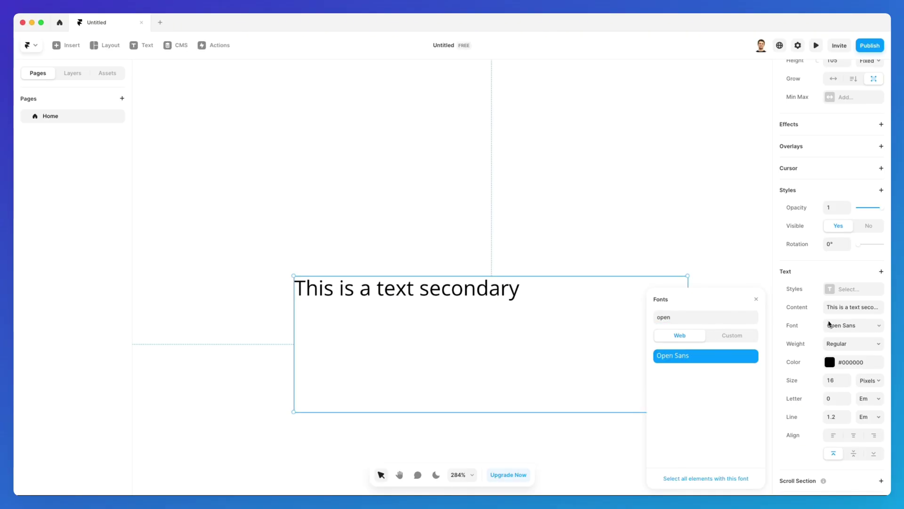
Try heavier font weights such as Bold on the text element and settle on Extra Bold.
left_click(850, 344)
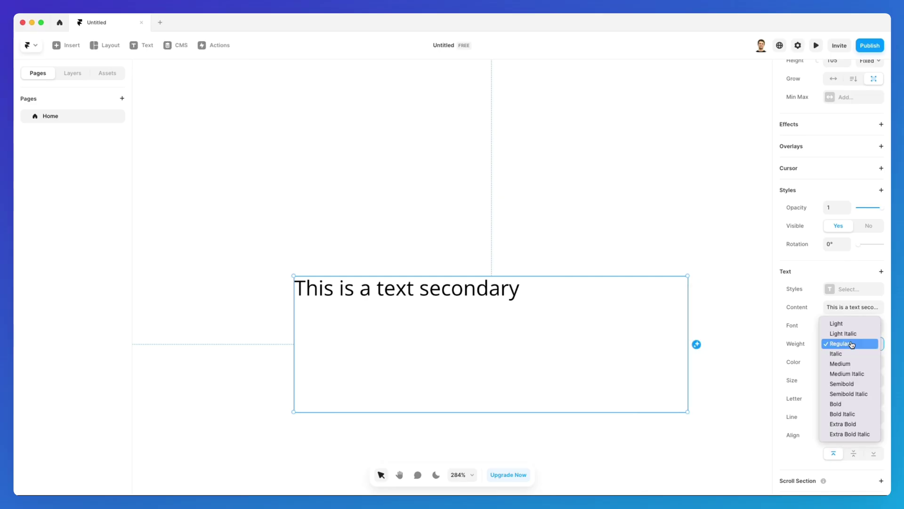
left_click(843, 384)
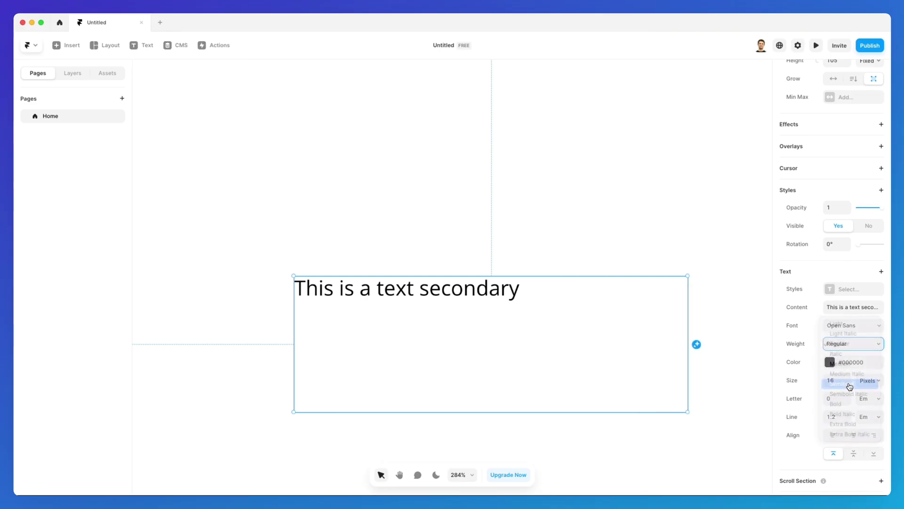
left_click(847, 343)
left_click(850, 367)
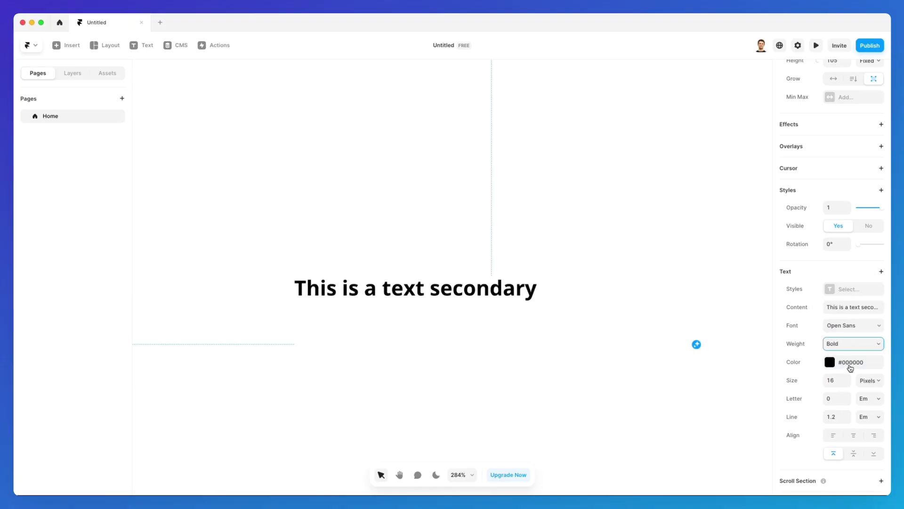
left_click(850, 344)
left_click(852, 364)
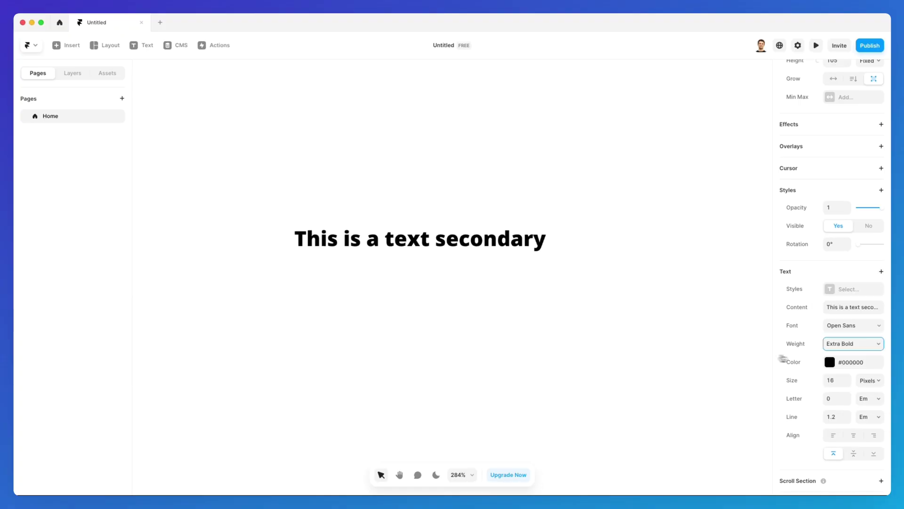
Color the text solid red #FF0000, then replace it with a linear gradient whose black stop sits at about 36%.
left_click(843, 362)
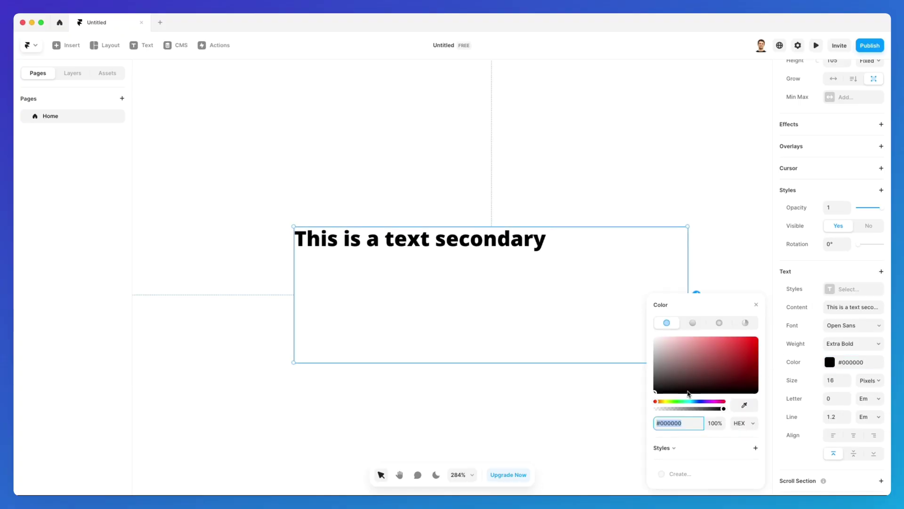
left_click_drag(688, 393, 771, 337)
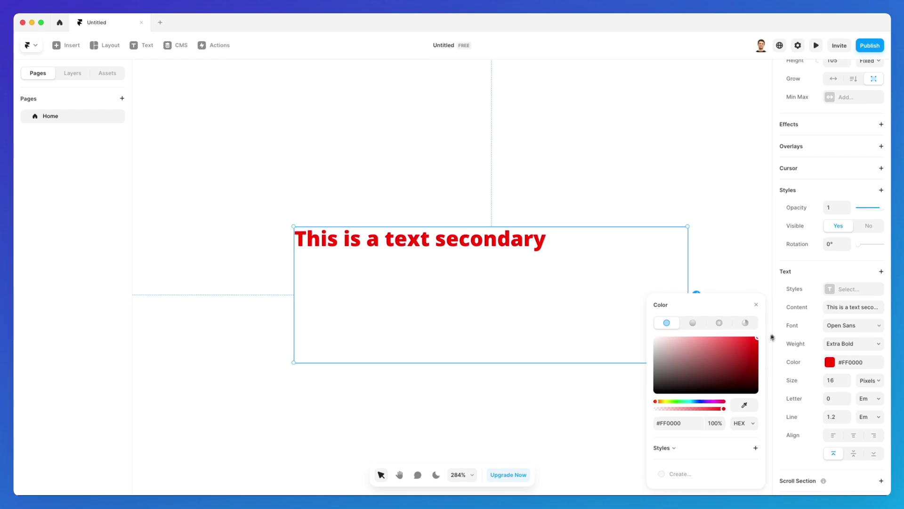
left_click(693, 322)
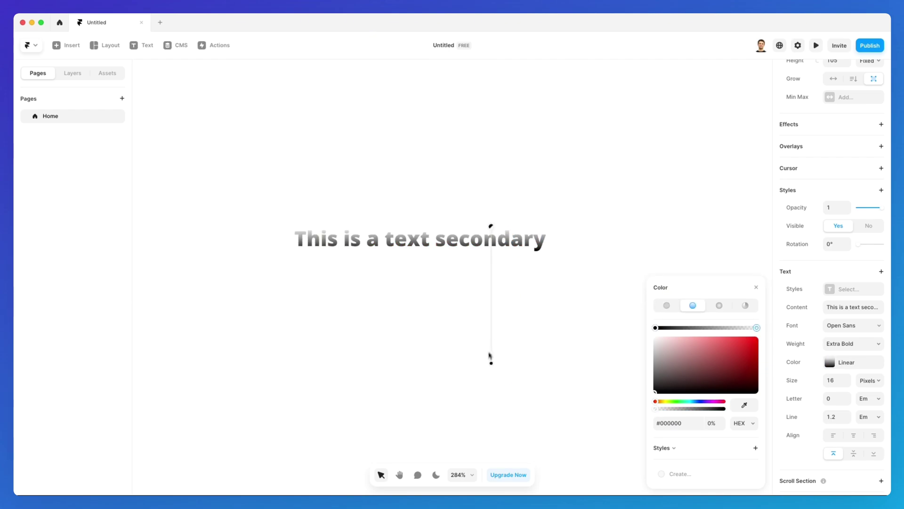
left_click_drag(489, 357, 483, 314)
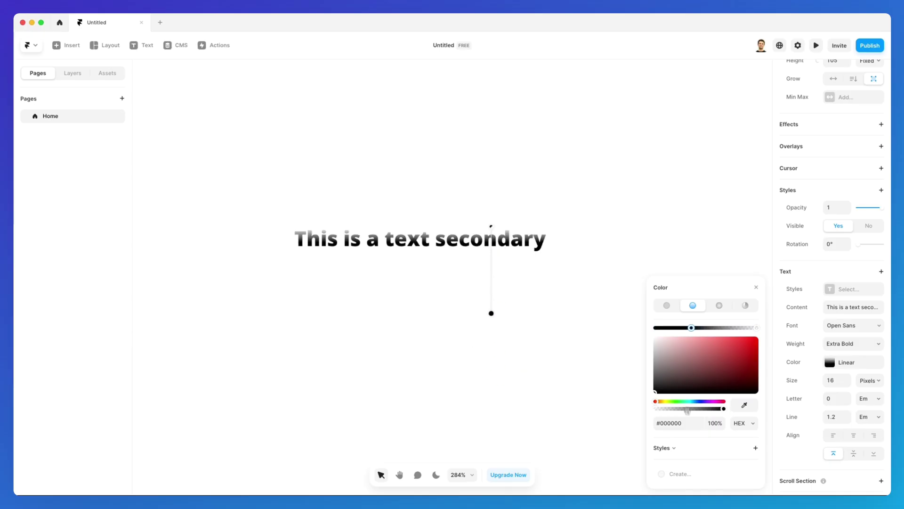
Change the text's fill to a radial gradient shifted toward the start of the text, then switch it to a conic gradient.
left_click(719, 306)
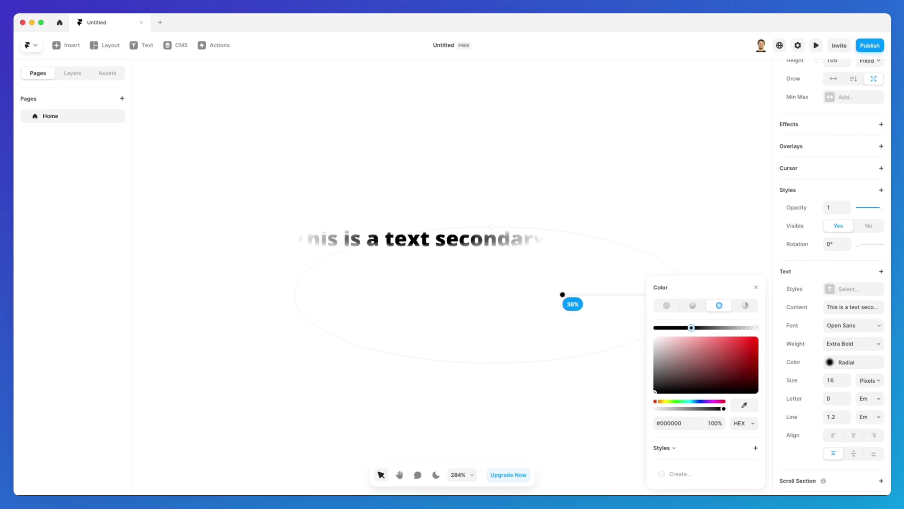
left_click_drag(562, 294, 512, 287)
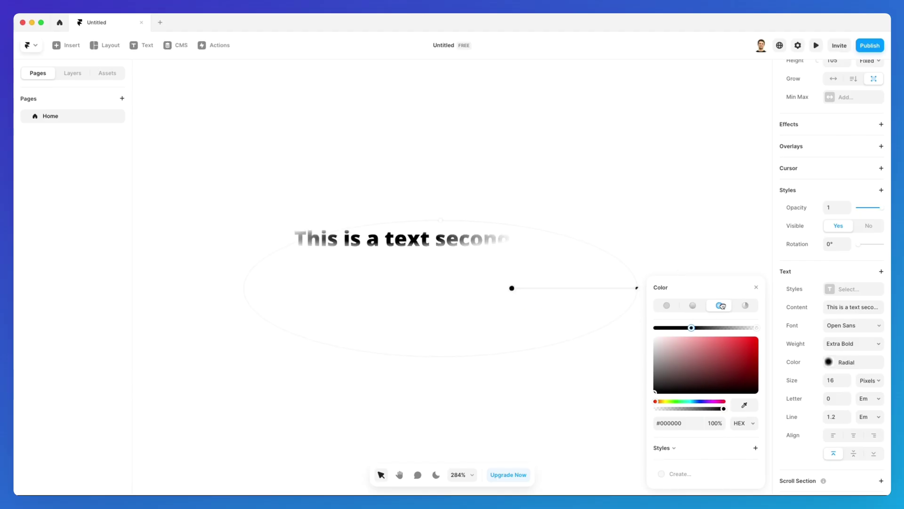
left_click(745, 306)
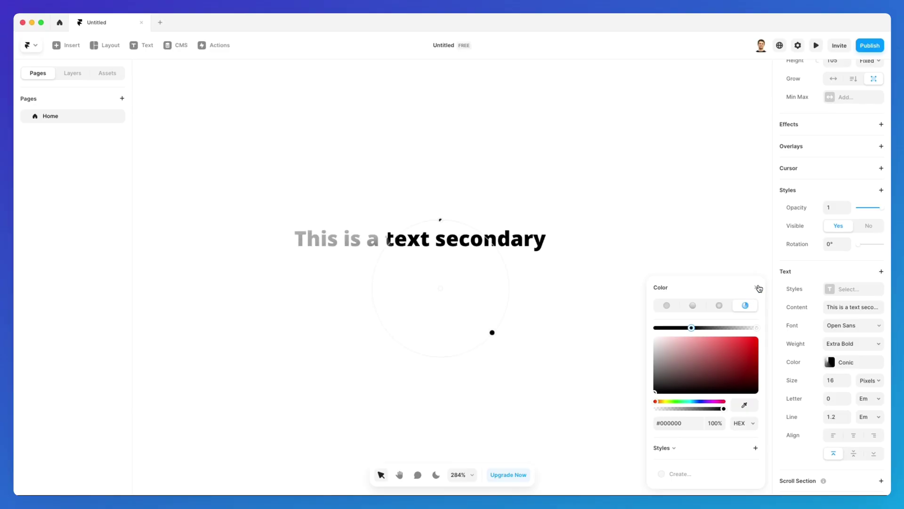
Return the text's fill to the linear gradient, close the color settings and set the font size to 22 pixels.
left_click(757, 287)
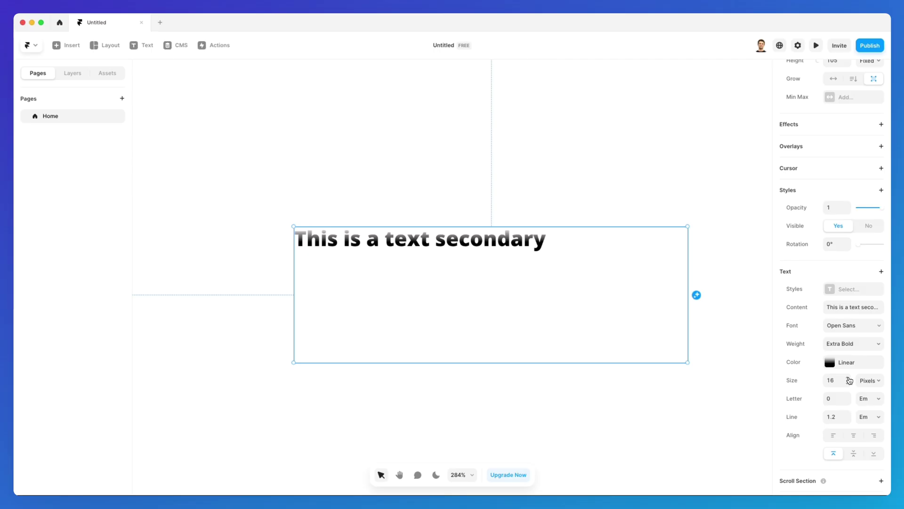
left_click(849, 378)
left_click(849, 378)
left_click(849, 379)
left_click(849, 378)
left_click(849, 378)
left_click(849, 378)
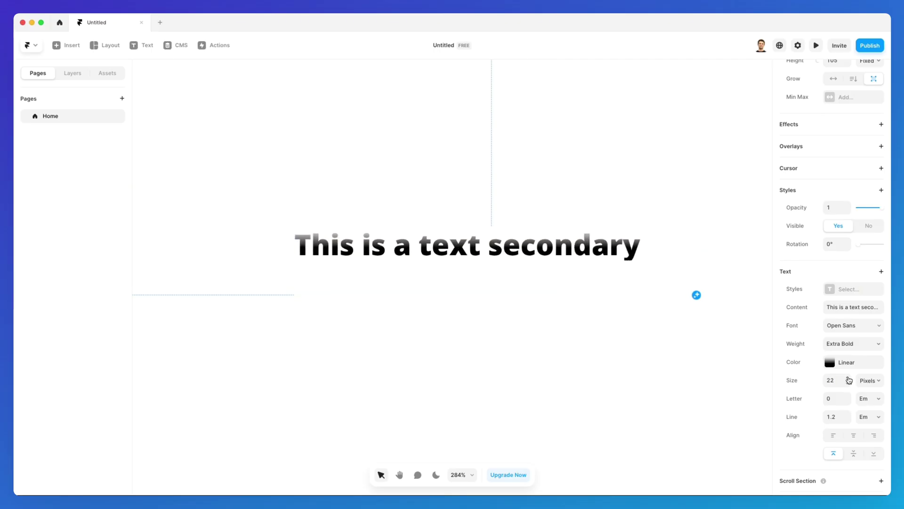
scroll(587, 343, "down", 2)
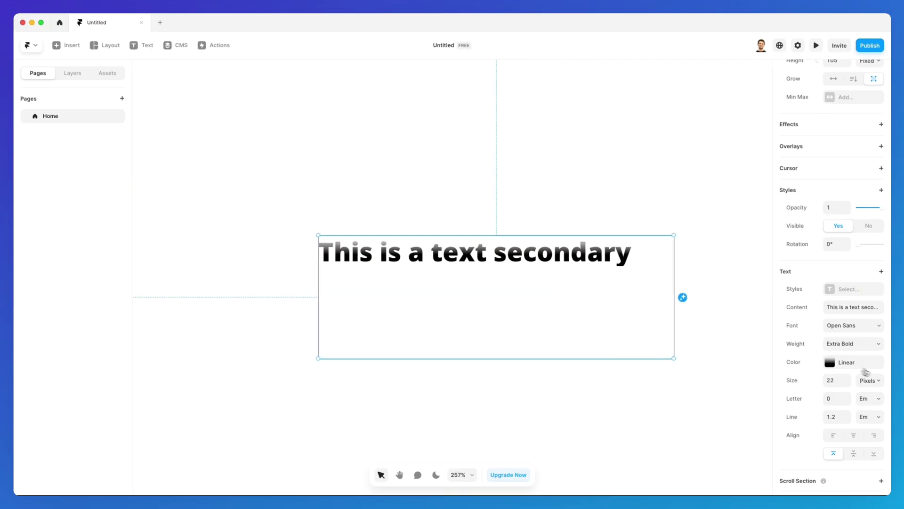
Switch the text's size unit to Fit, then narrow the text box to scale the text down.
left_click(877, 381)
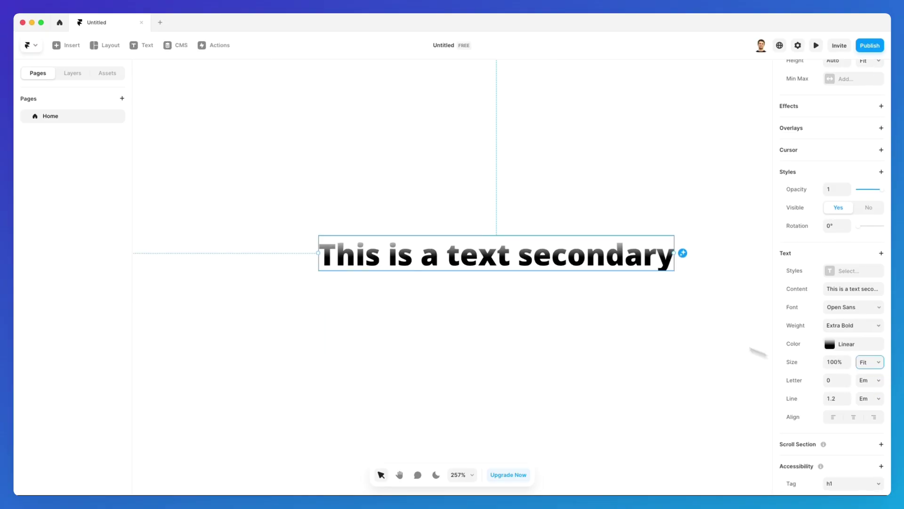
key("Escape")
left_click(674, 252)
left_click_drag(674, 253, 612, 245)
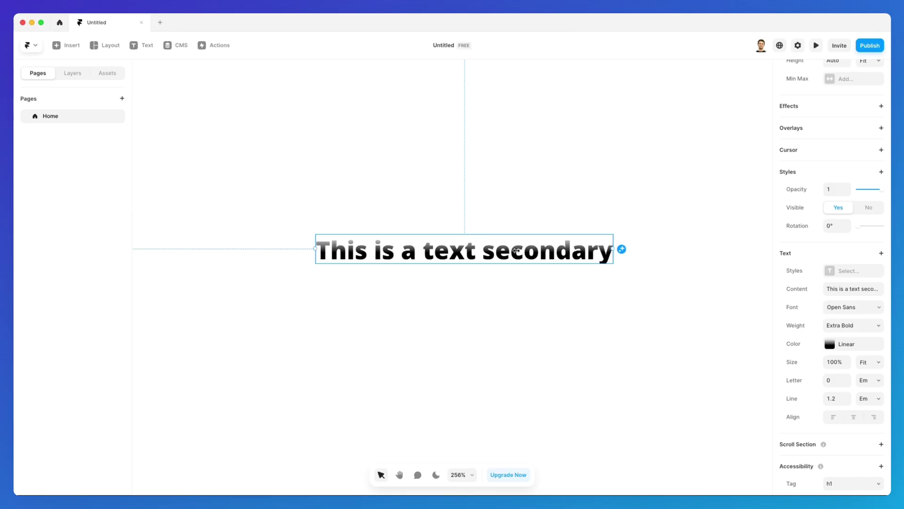
Try the Pixels size unit on the text, then undo that change and the width reduction.
left_click(867, 363)
left_click(871, 351)
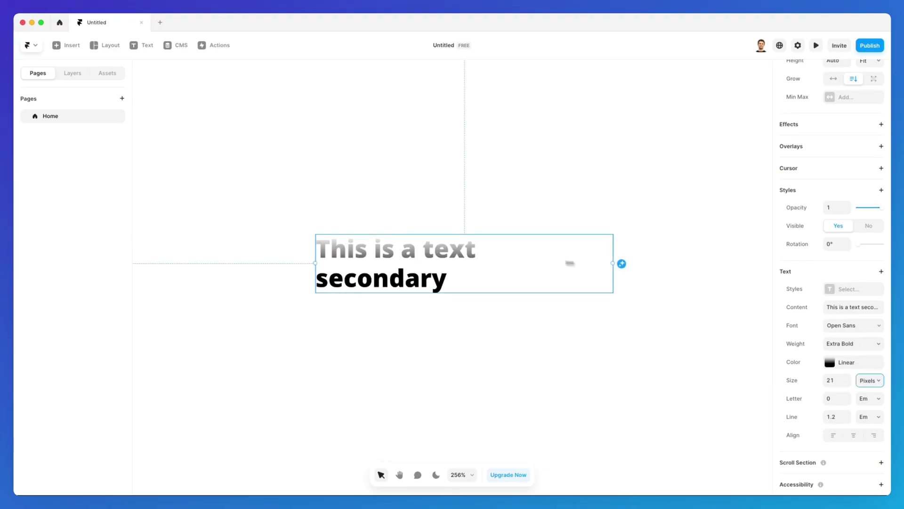
key("super+z")
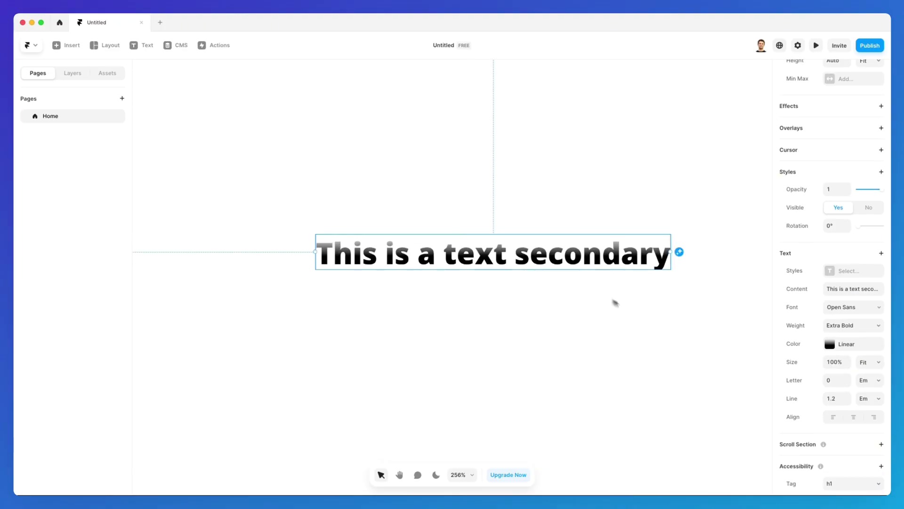
Try a wide letter spacing of 0.29 em on the text, then reset it to 0.
left_click(838, 381)
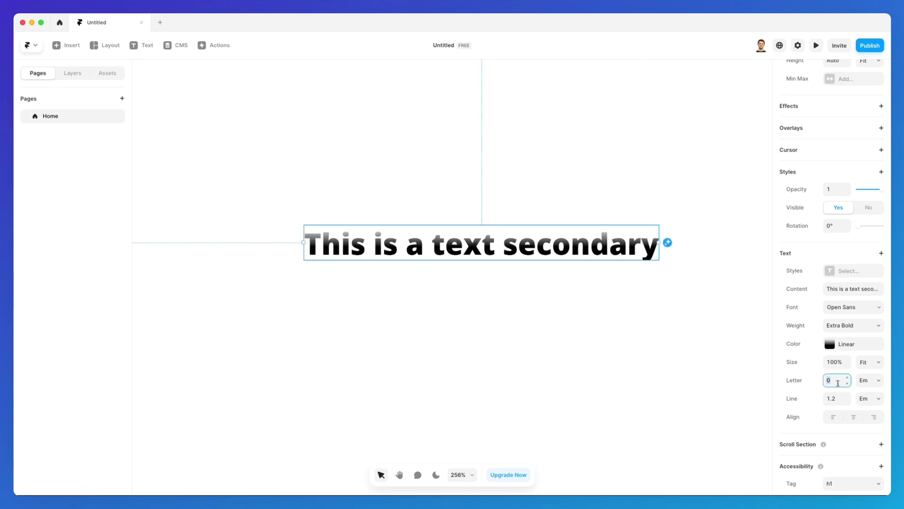
left_click_drag(848, 379, 848, 379)
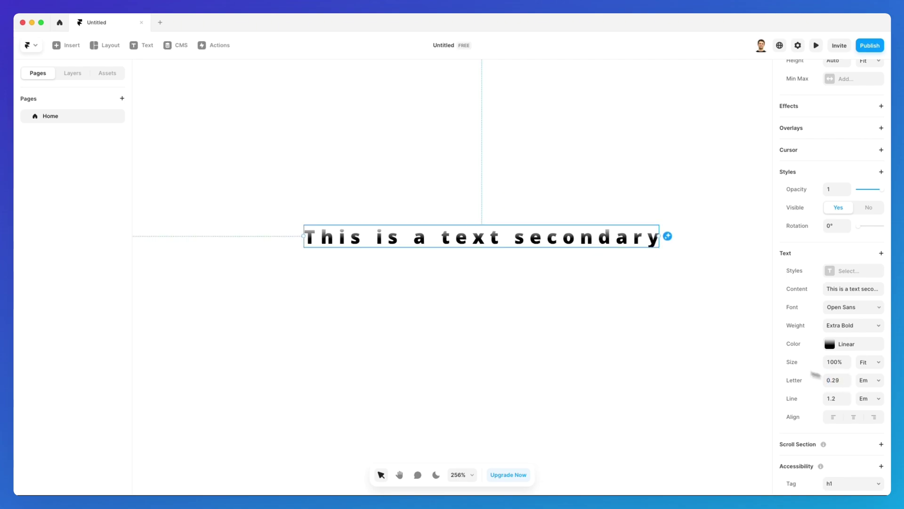
left_click(836, 380)
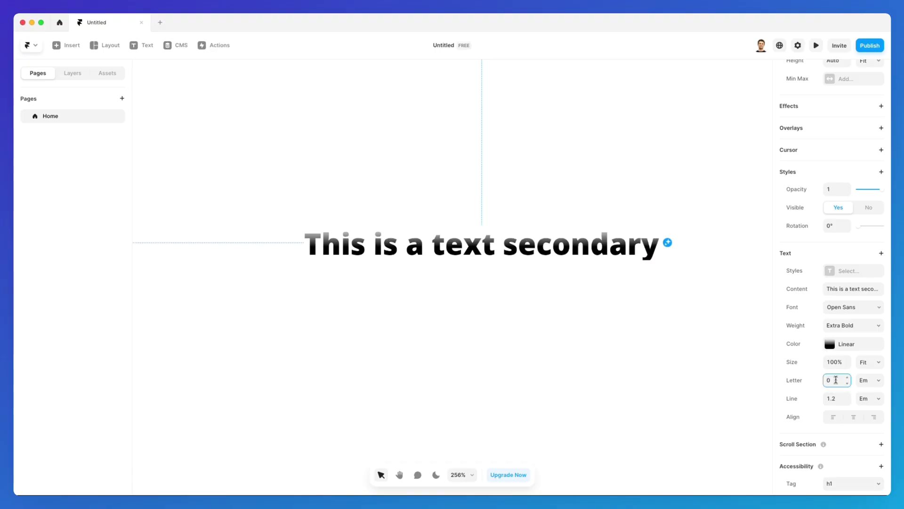
Try tighter letter spacings of -0.1, -0.18 and -0.05 em on the text, then reset the value to 0.
key("Down")
key("Down")
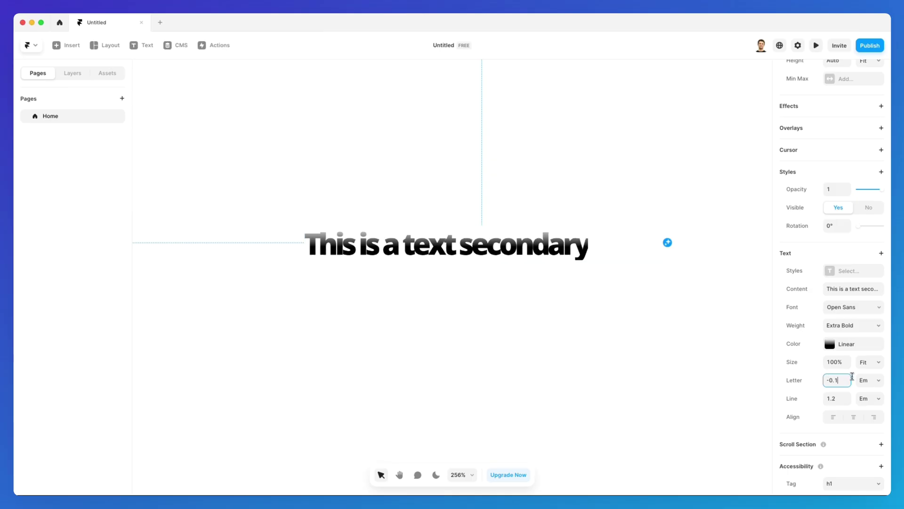
key("BackSpace")
type("15")
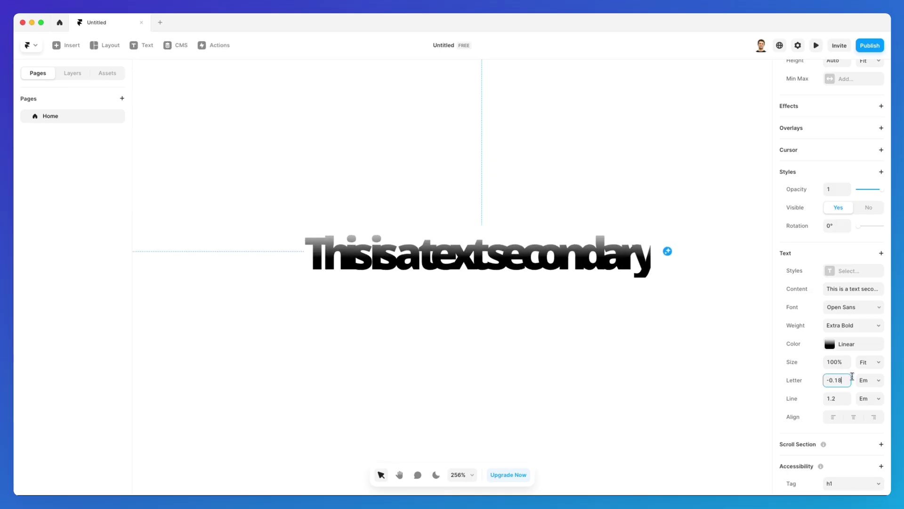
key("BackSpace")
key("BackSpace")
key("BackSpace")
key("BackSpace")
key("BackSpace")
type("0.02")
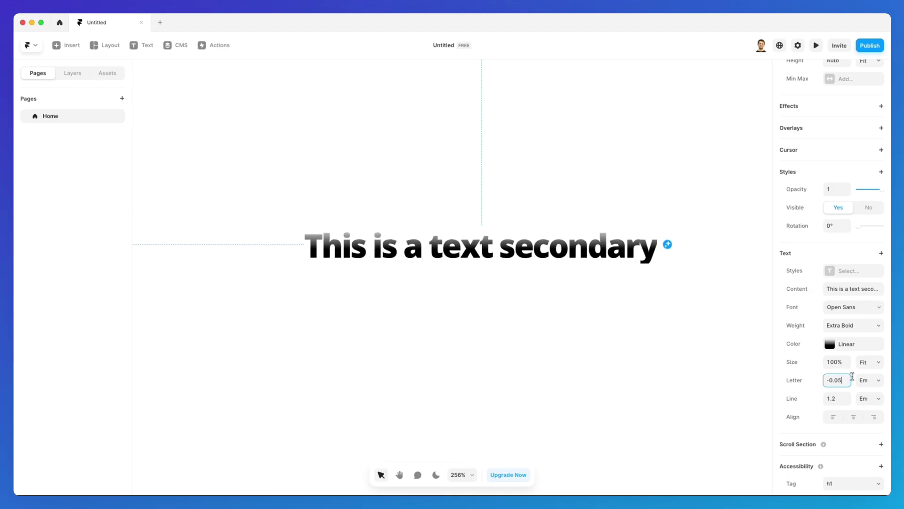
key("BackSpace")
key("BackSpace")
key("BackSpace")
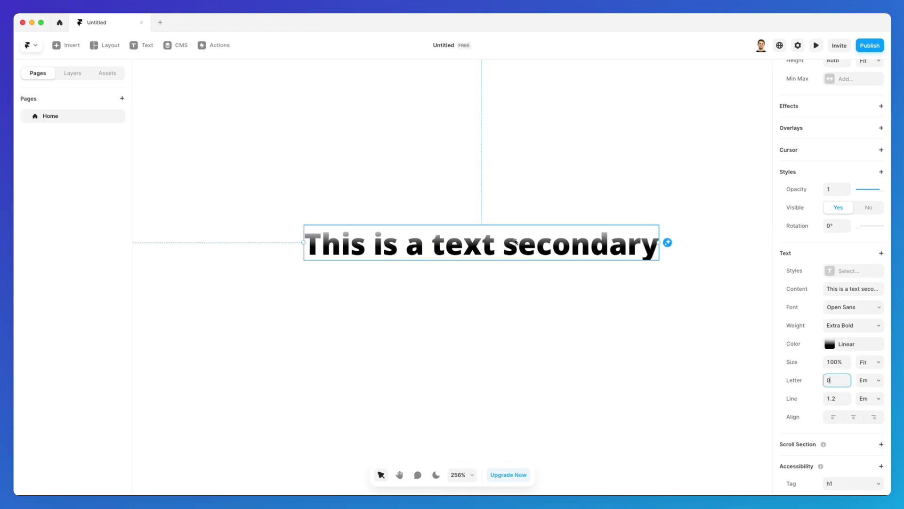
Repeat the line "This is a text secondary" twice more inside the text element so it has three lines.
triple_click(545, 244)
key("super+c")
key("Right")
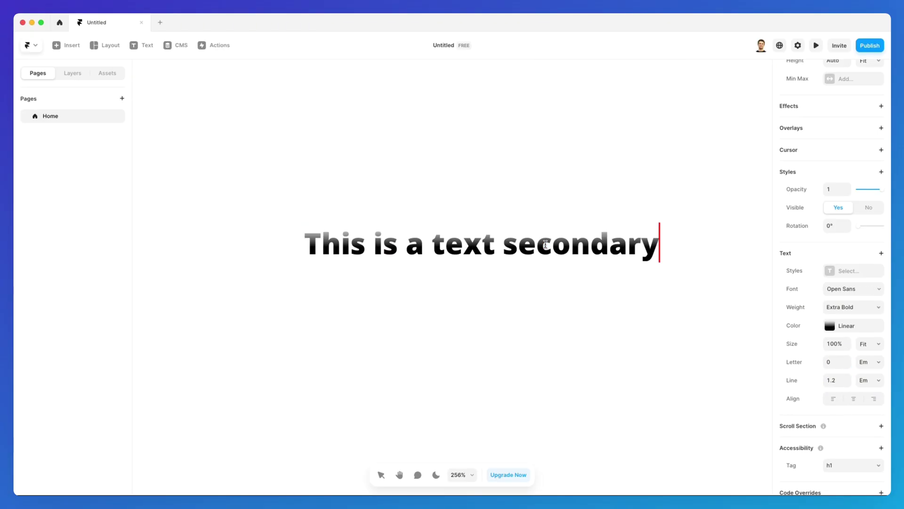
key("Return")
key("super+v")
key("super+v")
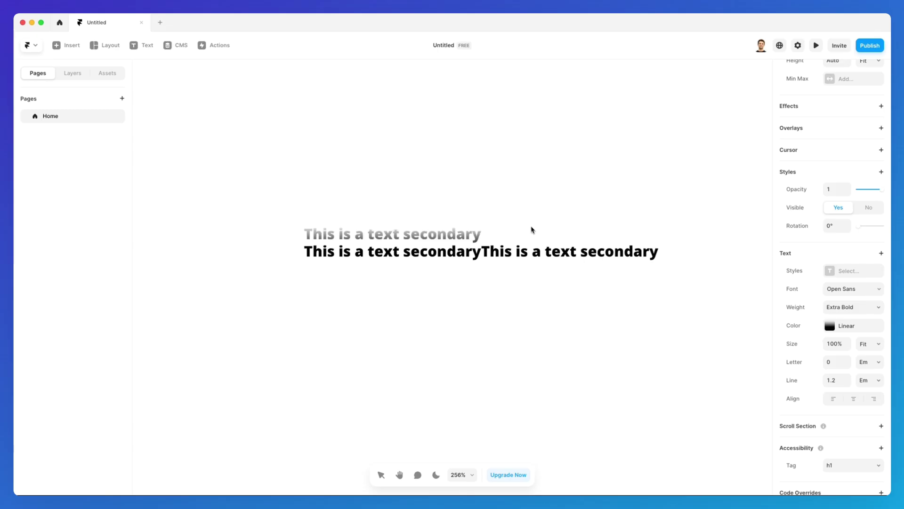
left_click(483, 252)
key("Return")
key("Escape")
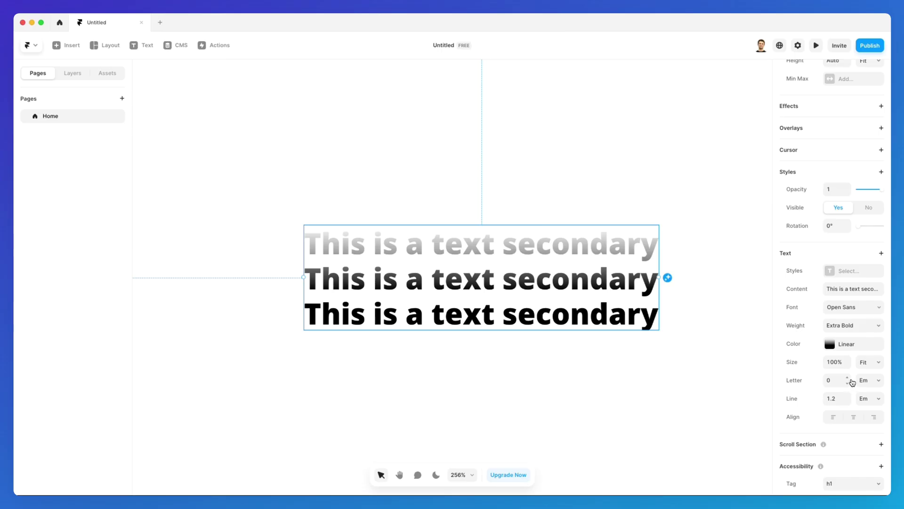
Widen the three-line text's letter spacing to 0.32 em and switch its size unit to Pixels.
left_click_drag(849, 381, 849, 364)
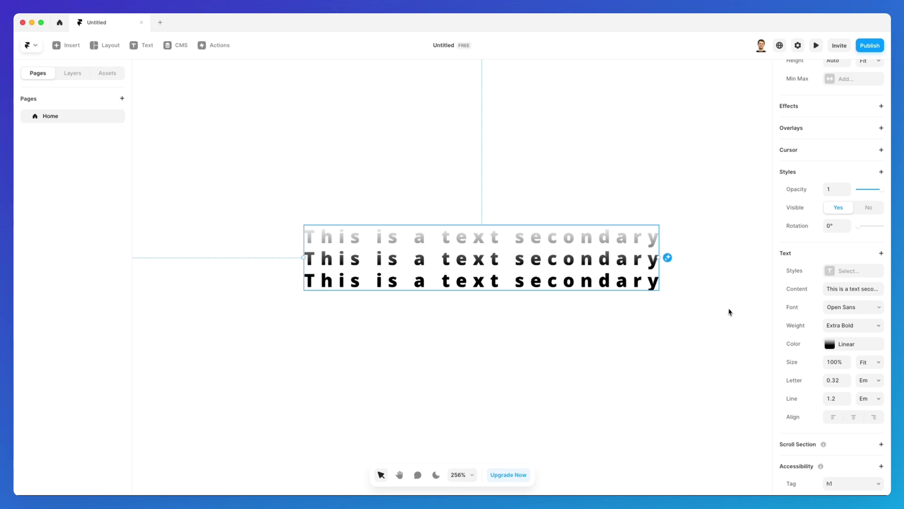
left_click(866, 363)
left_click(870, 354)
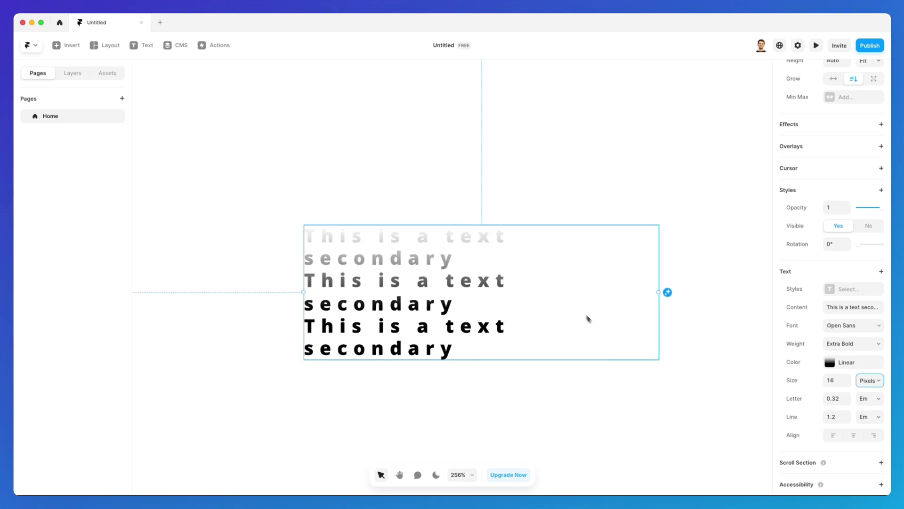
Reduce the letter spacing to 0.21 em and try line heights of 2.2 and 1.7 em before settling on 2.6 em.
left_click(847, 414)
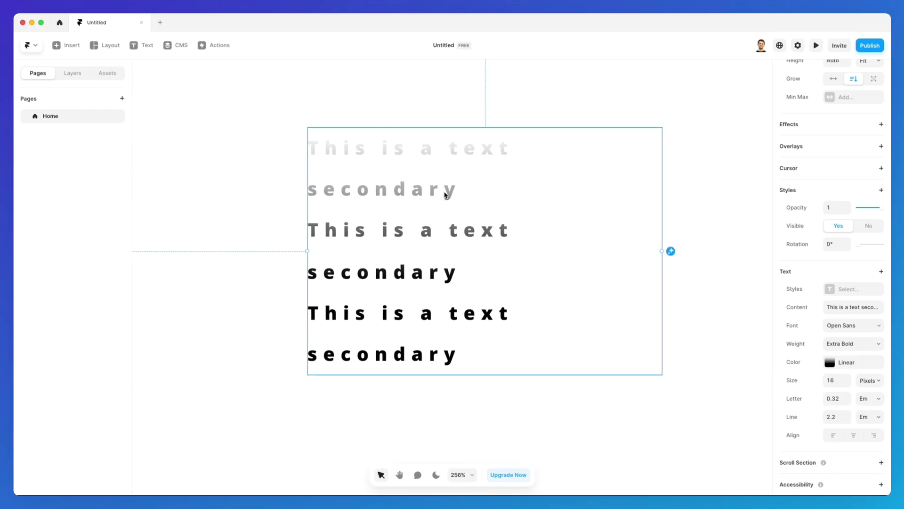
left_click(847, 402)
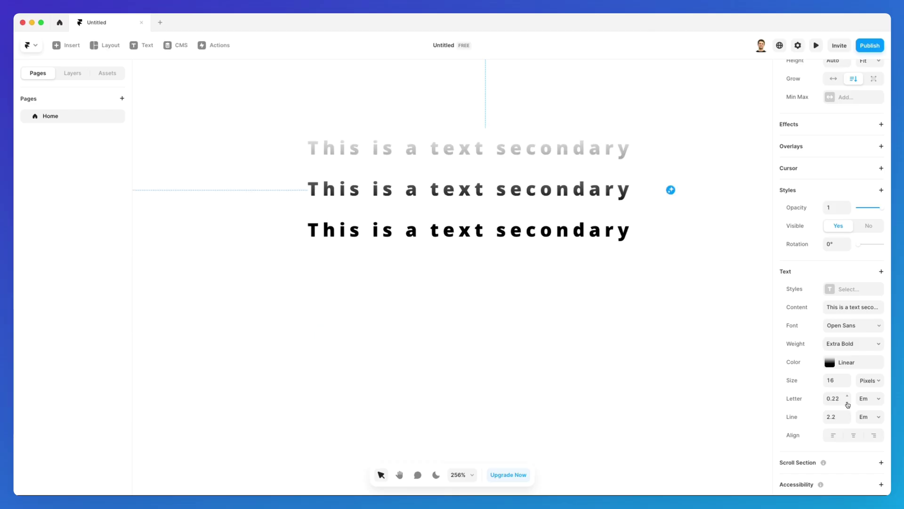
left_click(851, 423)
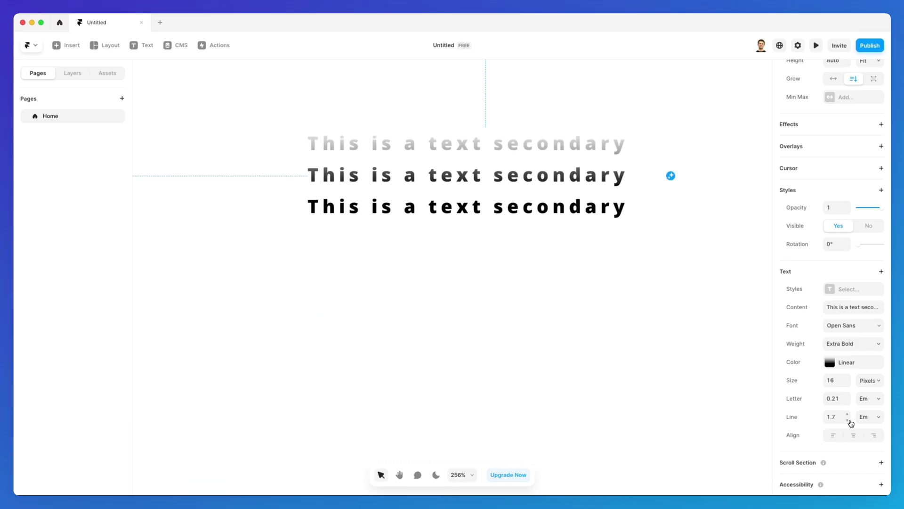
left_click_drag(850, 415, 850, 406)
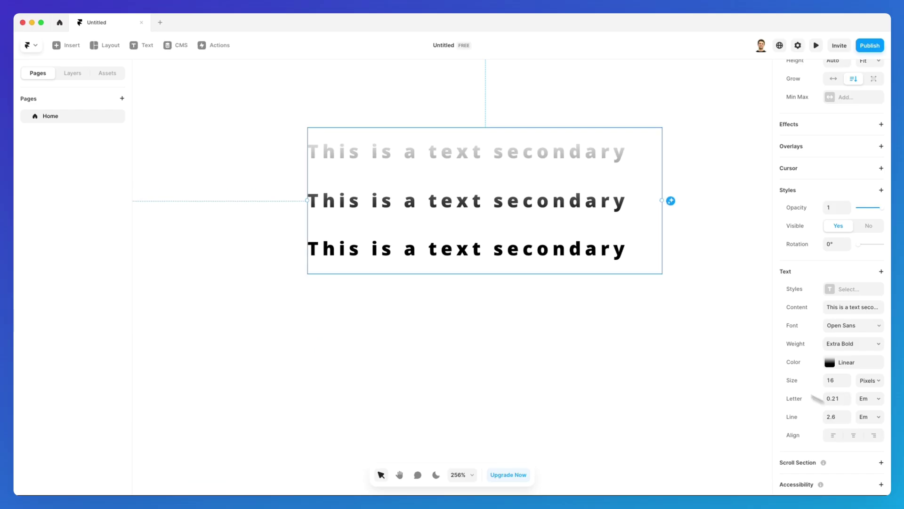
Delete the three-line text element from the page.
double_click(498, 201)
left_click(648, 260)
key("Escape")
key("Delete")
Draw a new fixed-size text box about 315 wide and 195 high containing the word "Text".
key("t")
left_click_drag(252, 111, 622, 340)
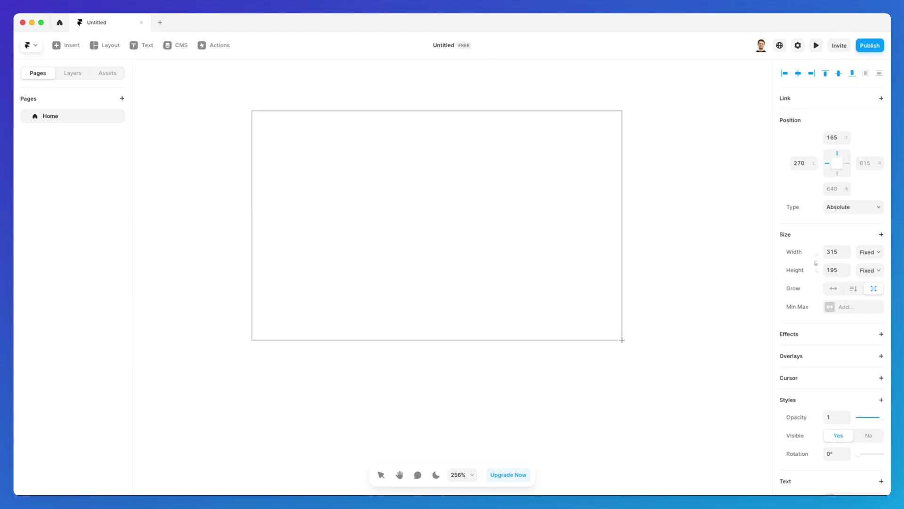
type("Text")
key("Escape")
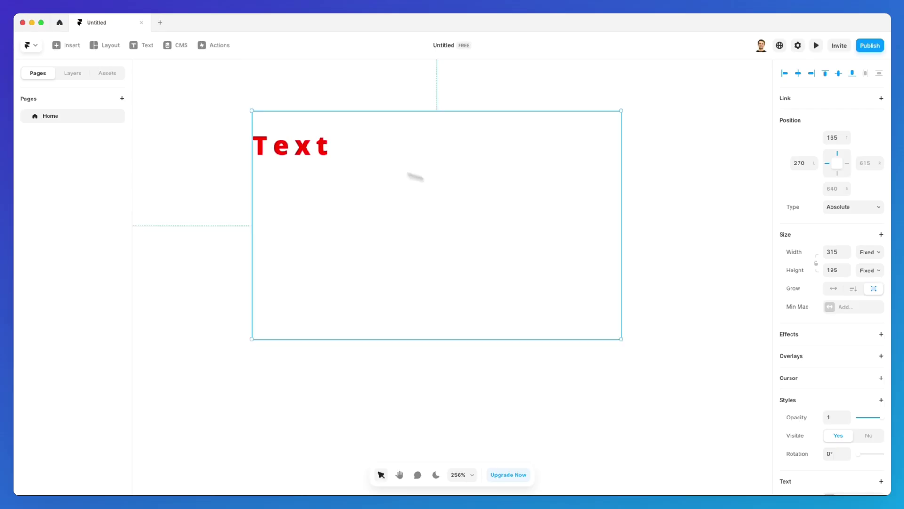
Try middle, bottom, center and right alignments for the new text, then align it to the left and top of its box.
scroll(817, 337, "down", 6)
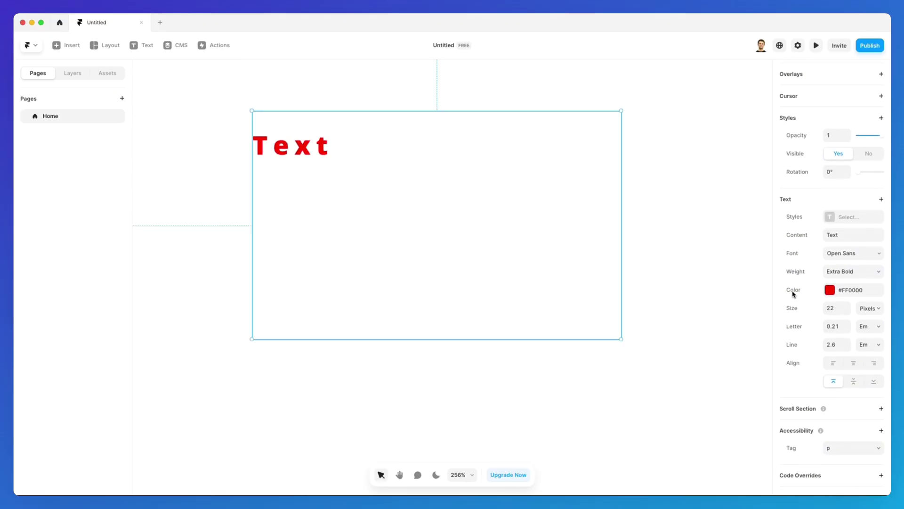
left_click(861, 382)
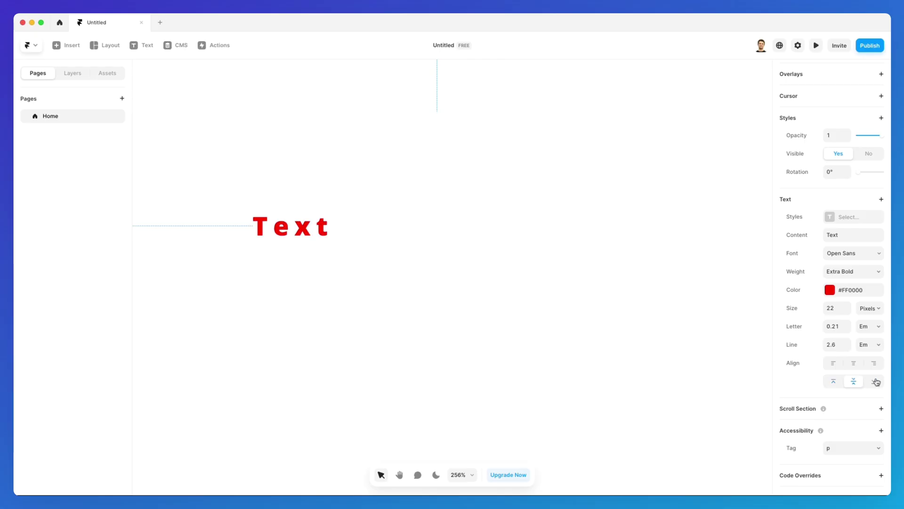
left_click(877, 382)
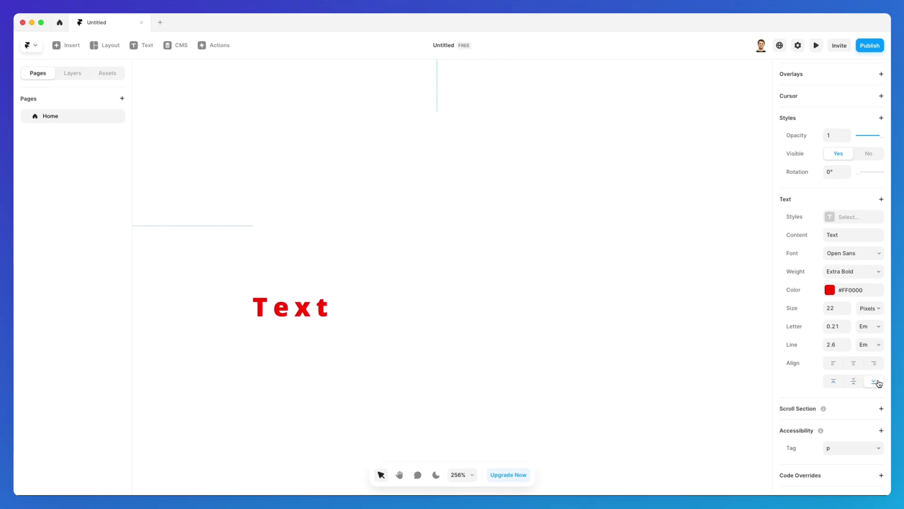
left_click(853, 363)
left_click(874, 363)
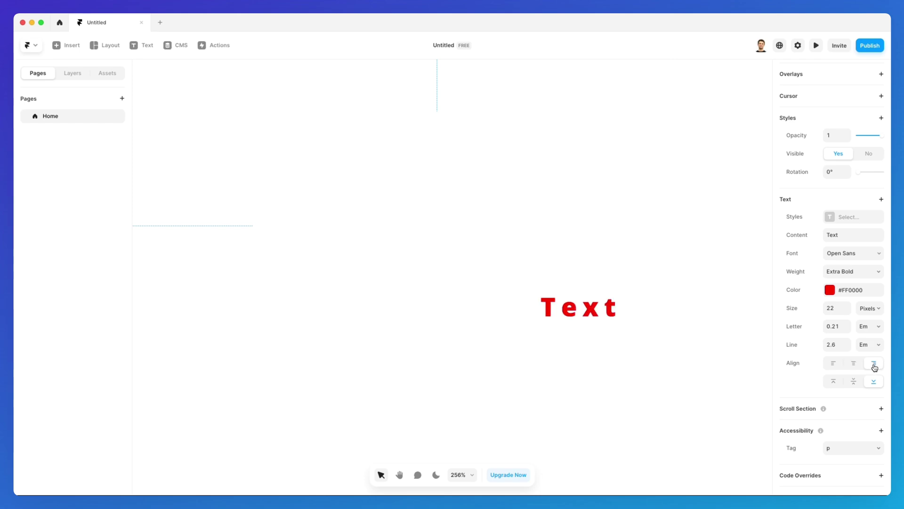
left_click(837, 366)
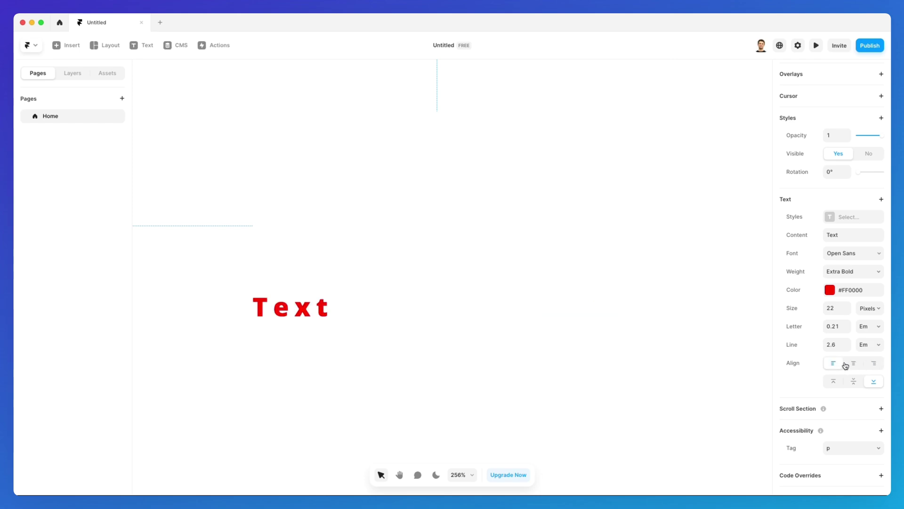
left_click(833, 380)
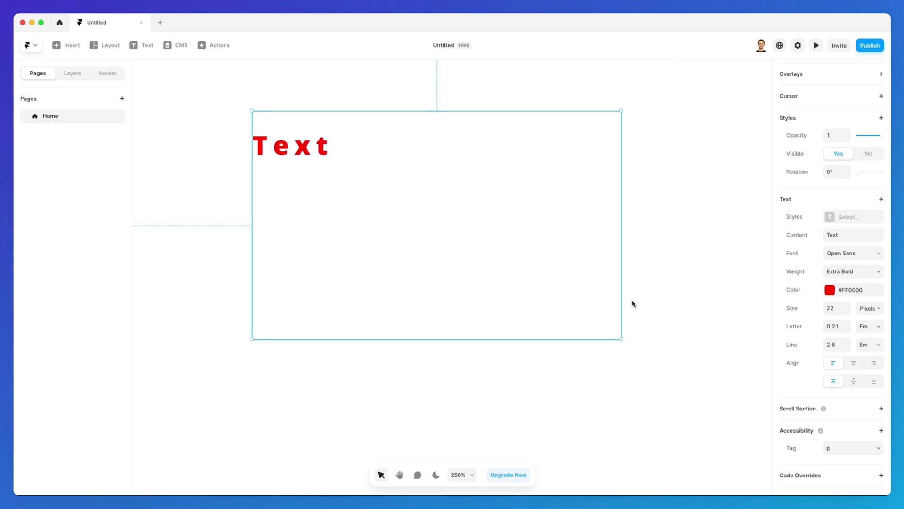
Nudge the text box slightly sideways, then color its text solid black #000000 and deselect it.
left_click_drag(517, 170, 514, 170)
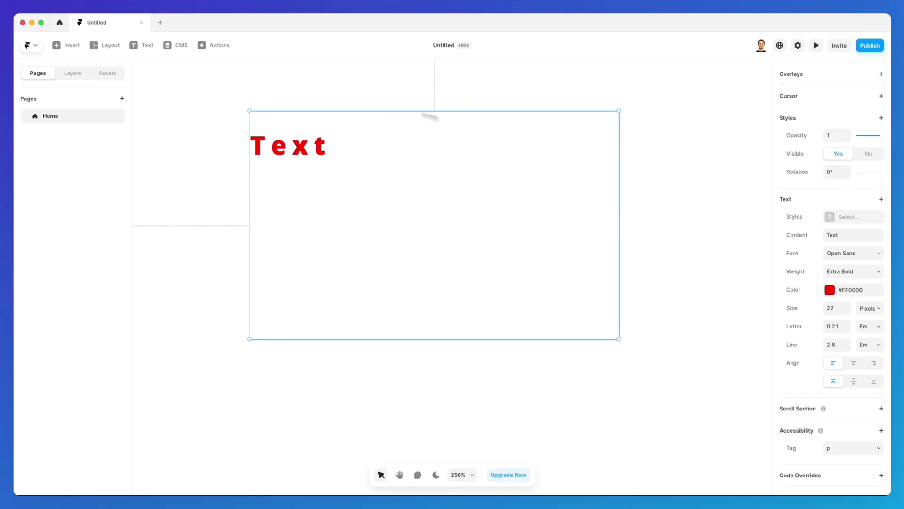
left_click_drag(315, 162, 319, 161)
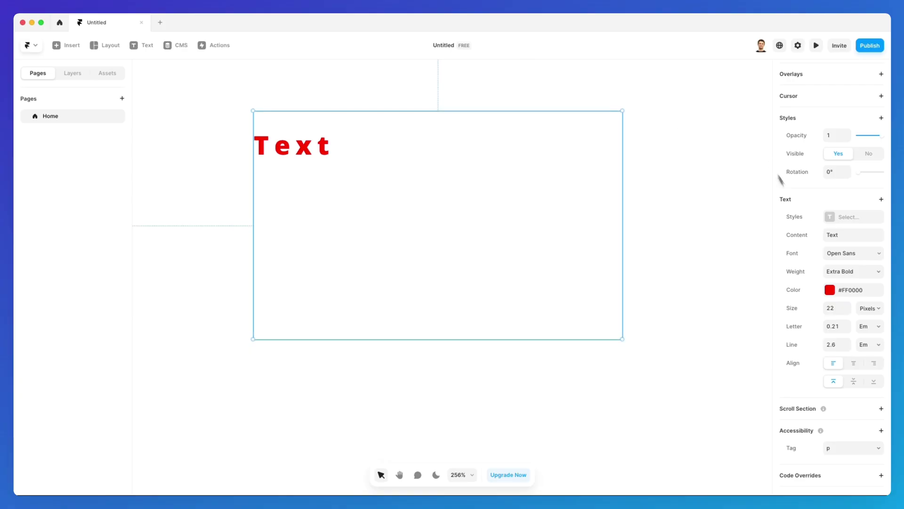
left_click(829, 289)
left_click_drag(737, 320, 606, 410)
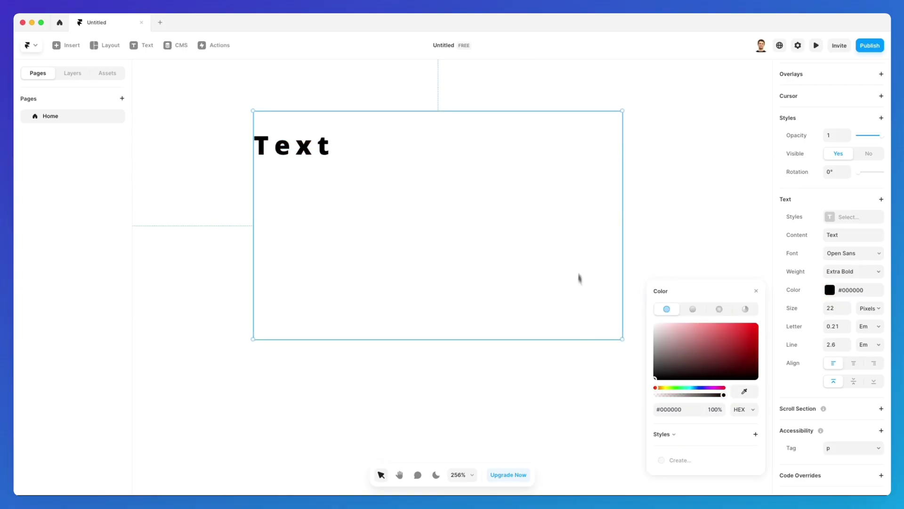
left_click(652, 216)
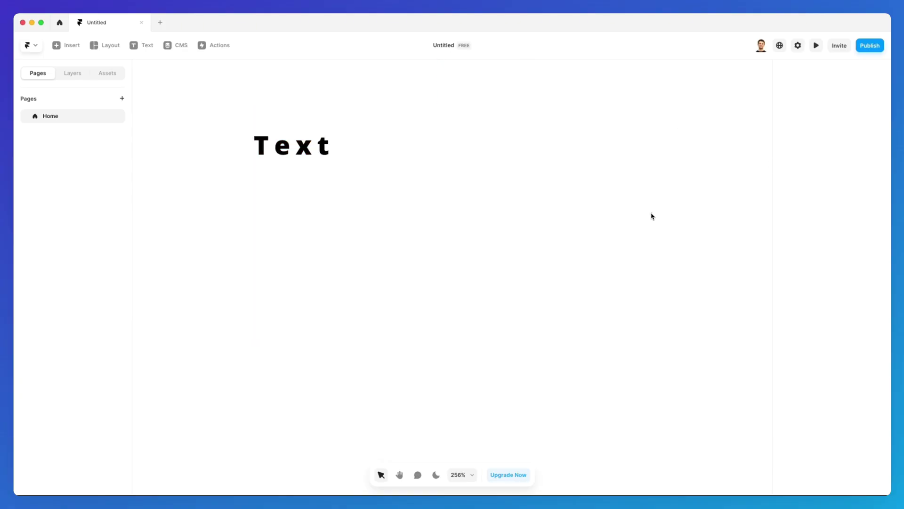
Move the text box down toward the middle of the canvas.
scroll(321, 169, "down", 4)
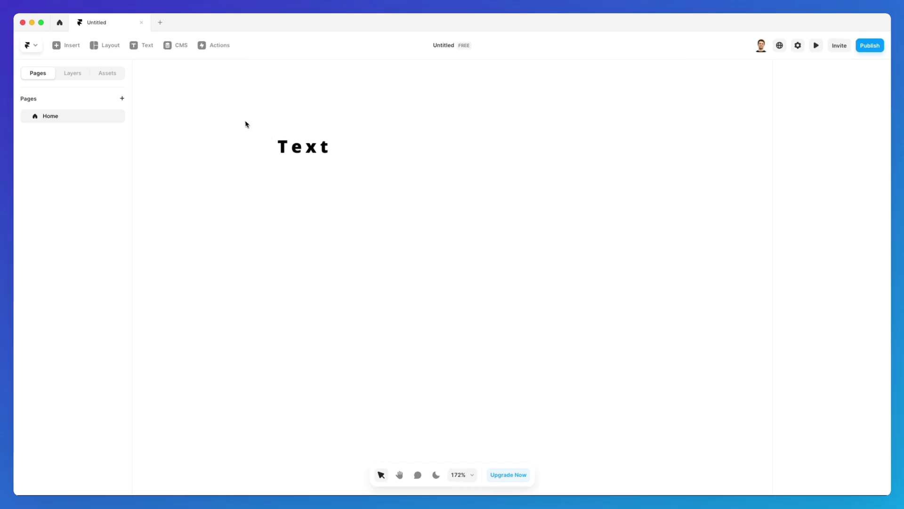
left_click_drag(295, 144, 473, 230)
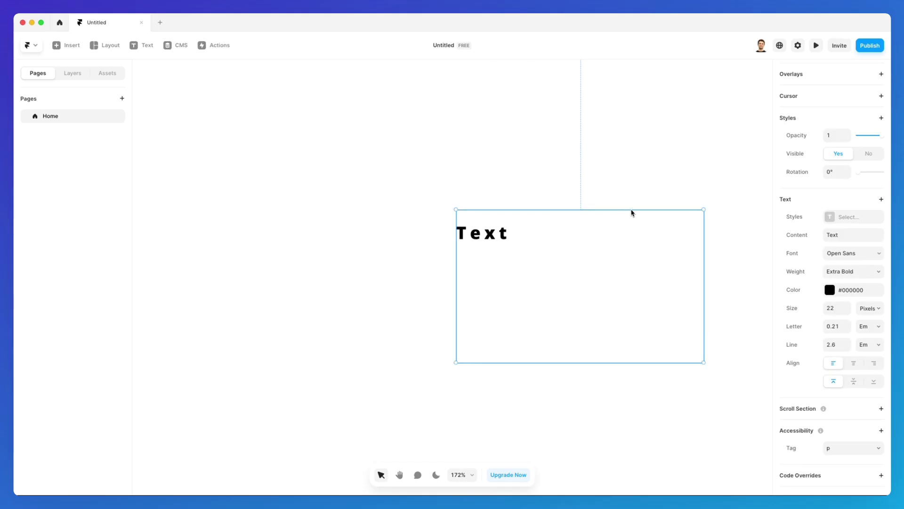
scroll(621, 231, "right", 3)
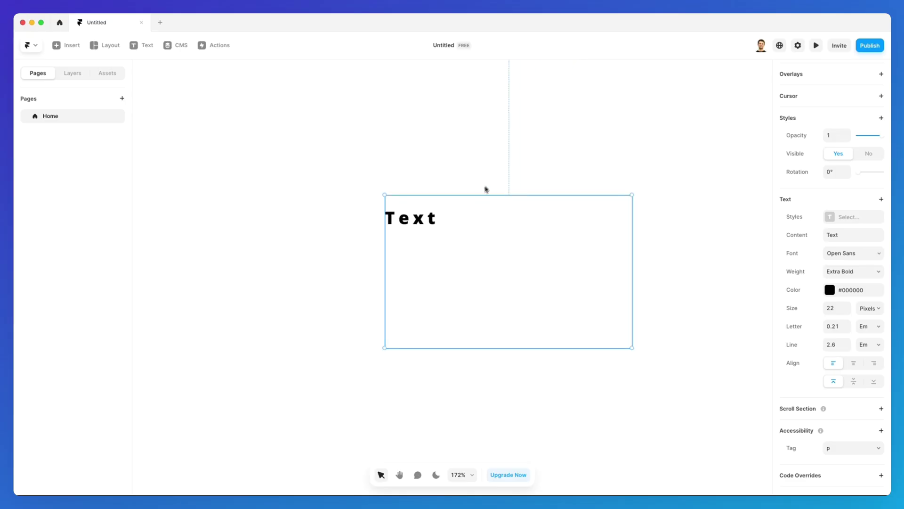
scroll(493, 188, "up", 2)
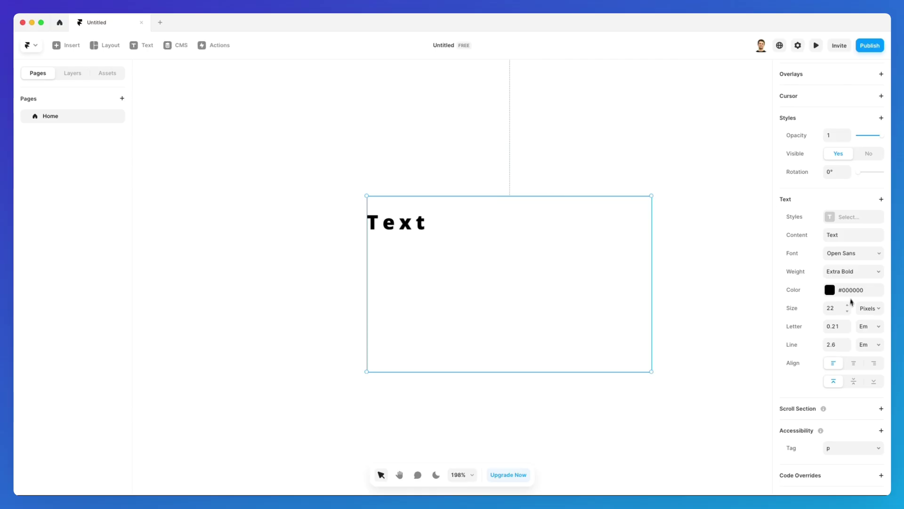
Check the unit options for letter spacing and line height, then switch the text's line height unit to %.
left_click(874, 327)
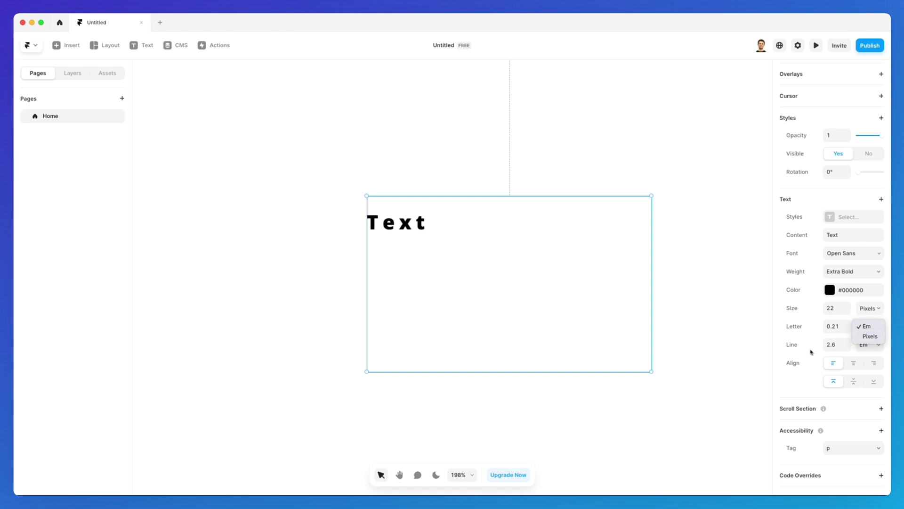
left_click(866, 345)
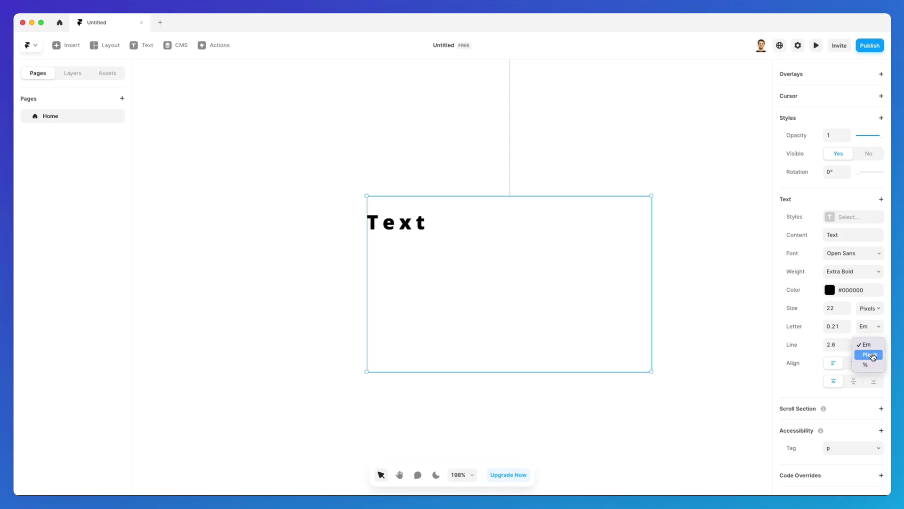
left_click(866, 344)
left_click(869, 327)
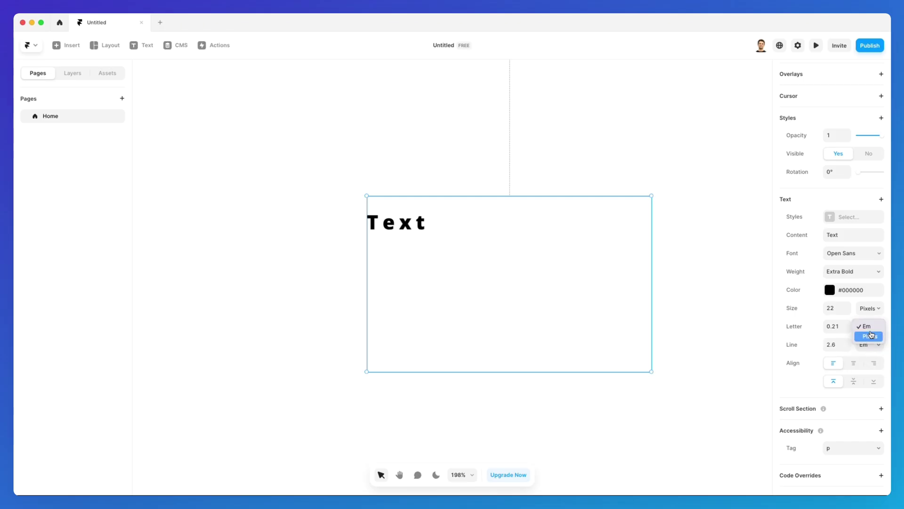
left_click(870, 349)
left_click(870, 348)
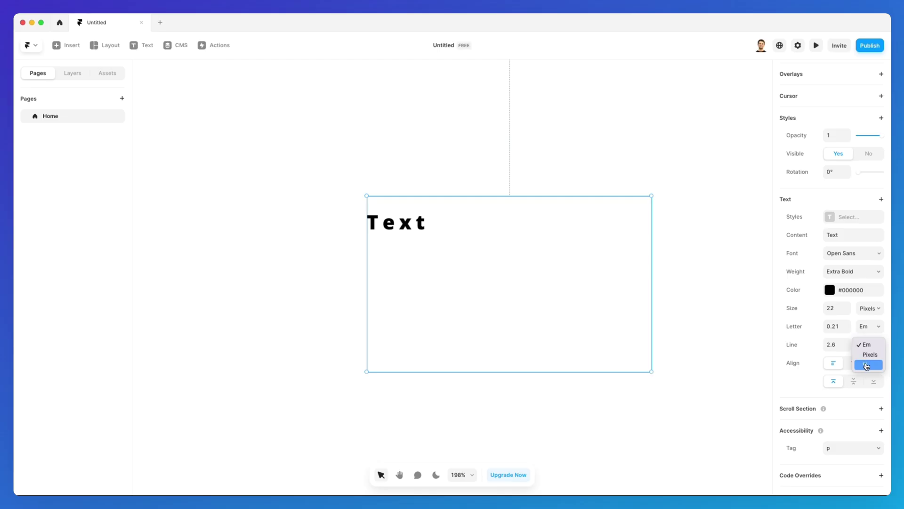
left_click(867, 366)
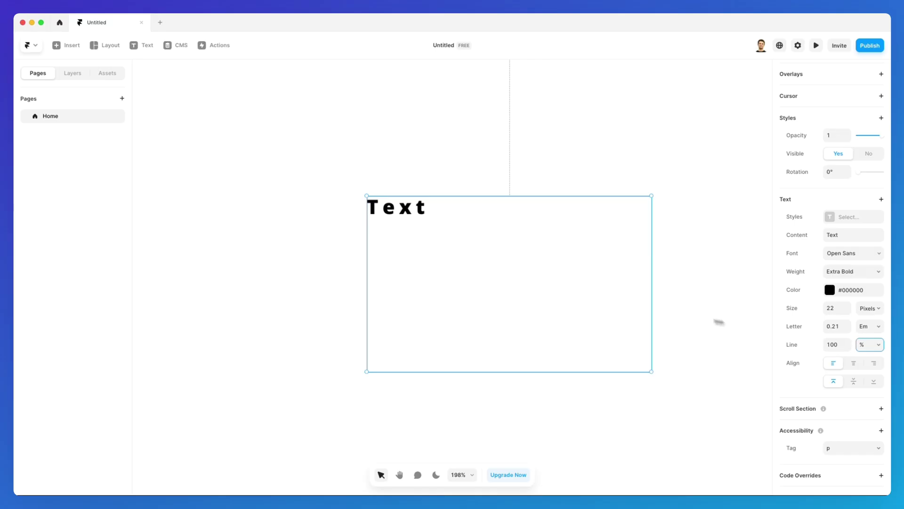
Move the text box slightly up and to the left on the canvas, then deselect it.
left_click_drag(474, 220, 389, 201)
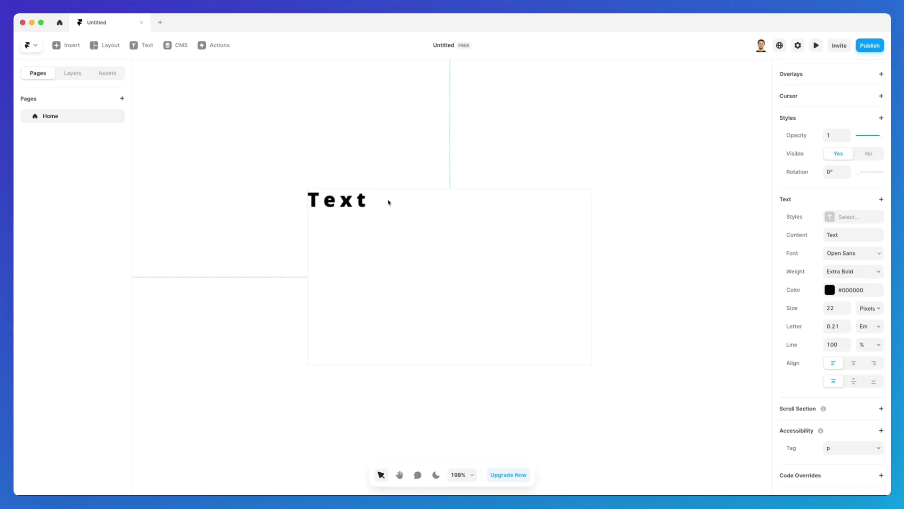
left_click(316, 161)
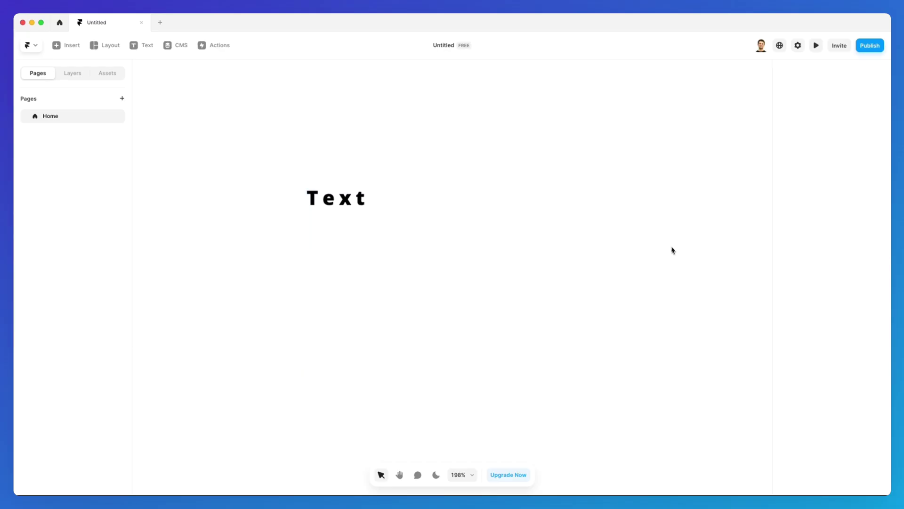
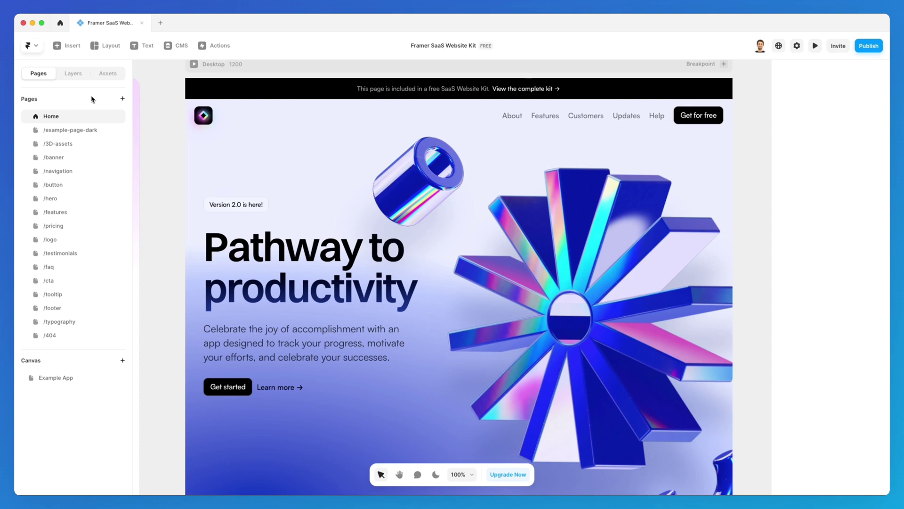
Browse the /example-page-dark, /banner and /navigation pages of the Framer SaaS Website Kit project, then return to Home.
left_click(373, 69)
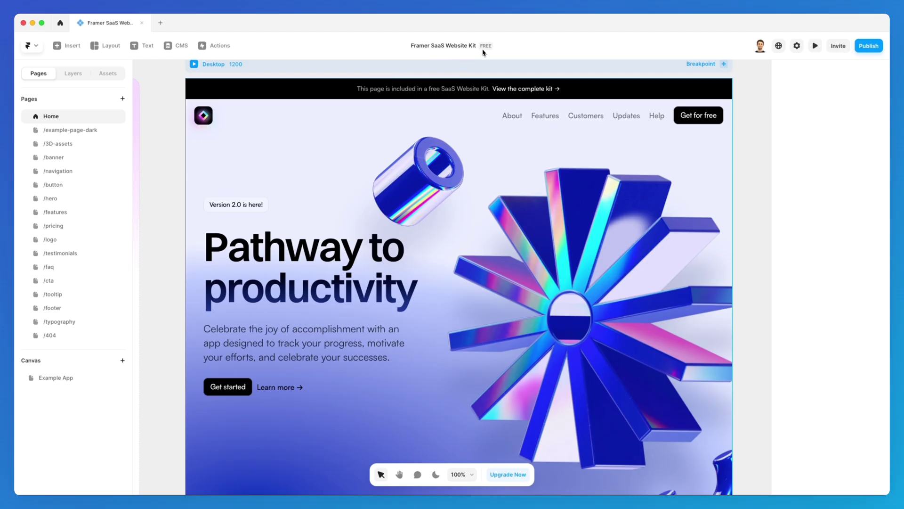
key("Escape")
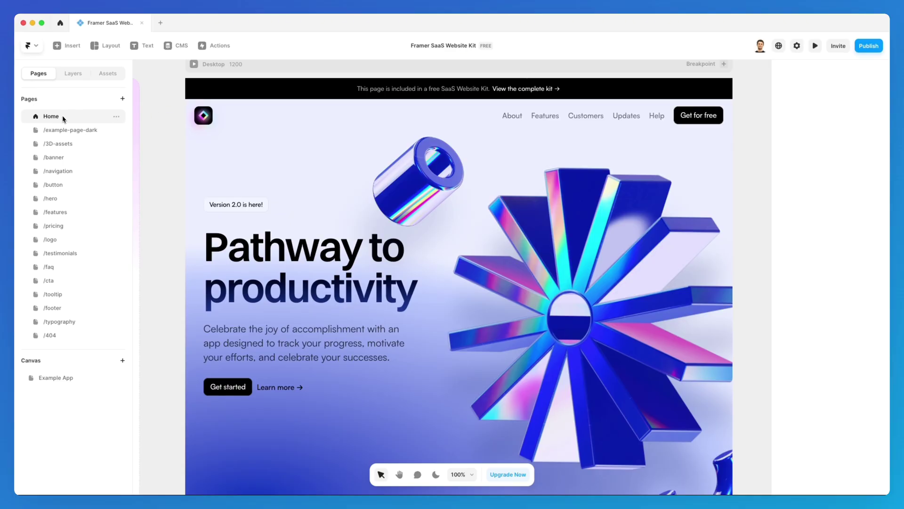
left_click(87, 144)
left_click(80, 136)
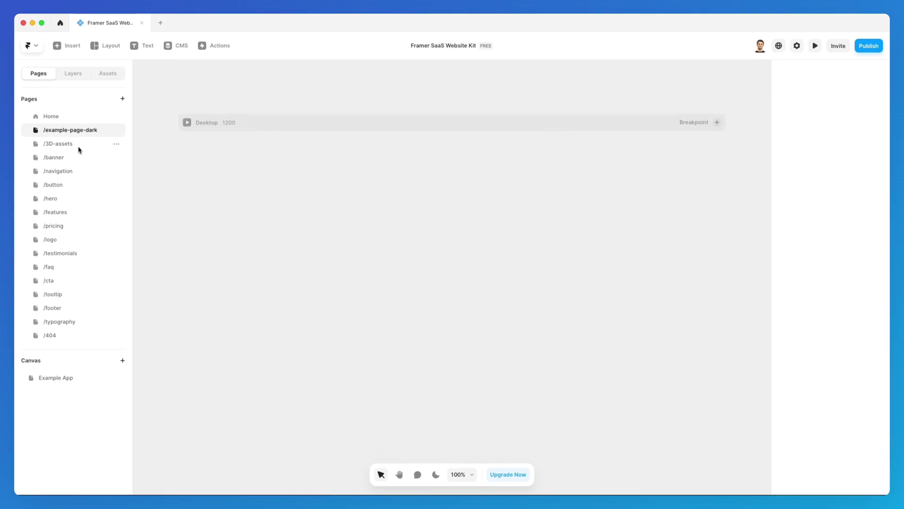
left_click(75, 158)
left_click(75, 172)
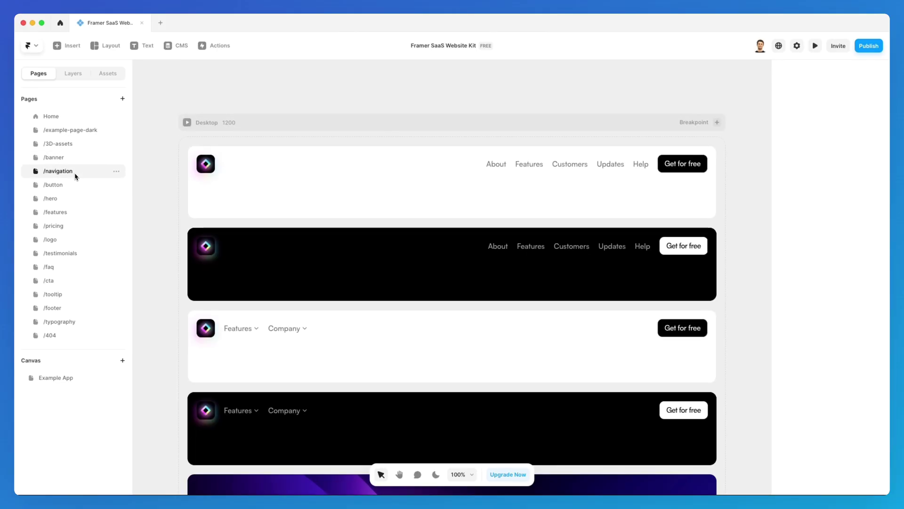
left_click(75, 118)
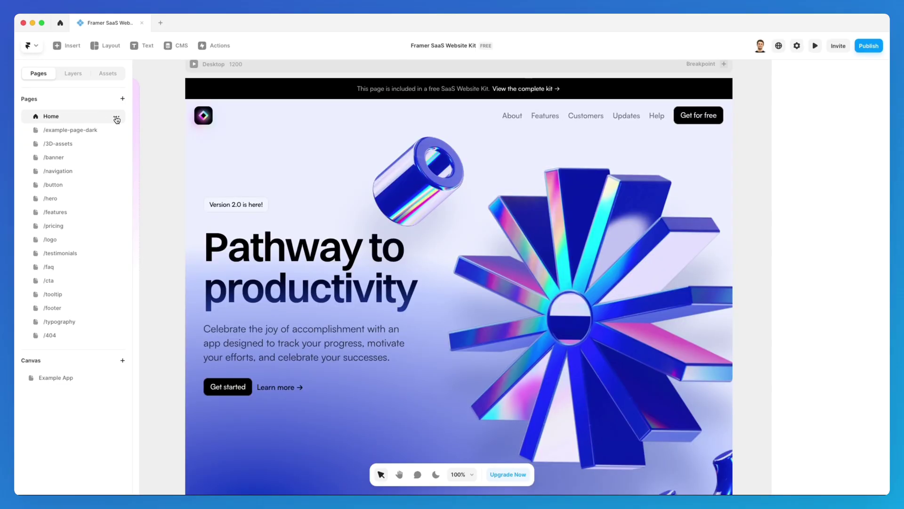
View the Home page's settings, return to the canvas and review the page's other available actions.
left_click(117, 118)
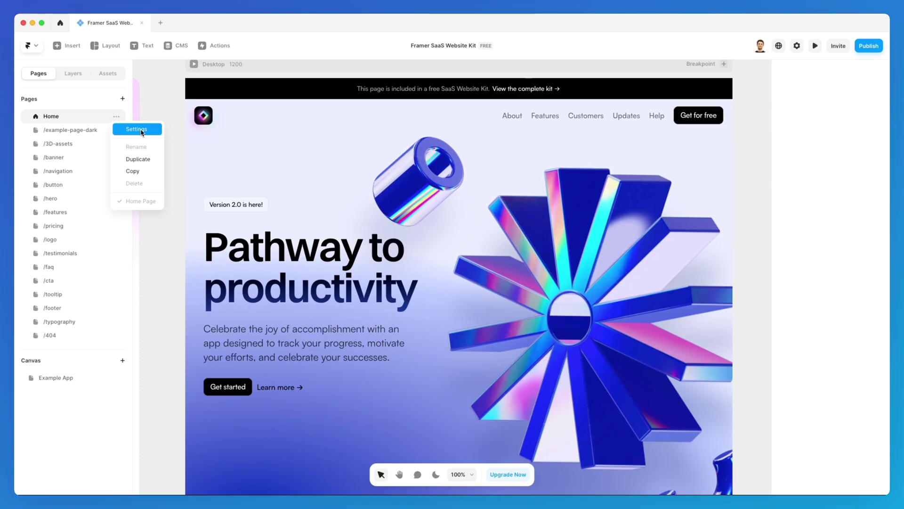
left_click(144, 130)
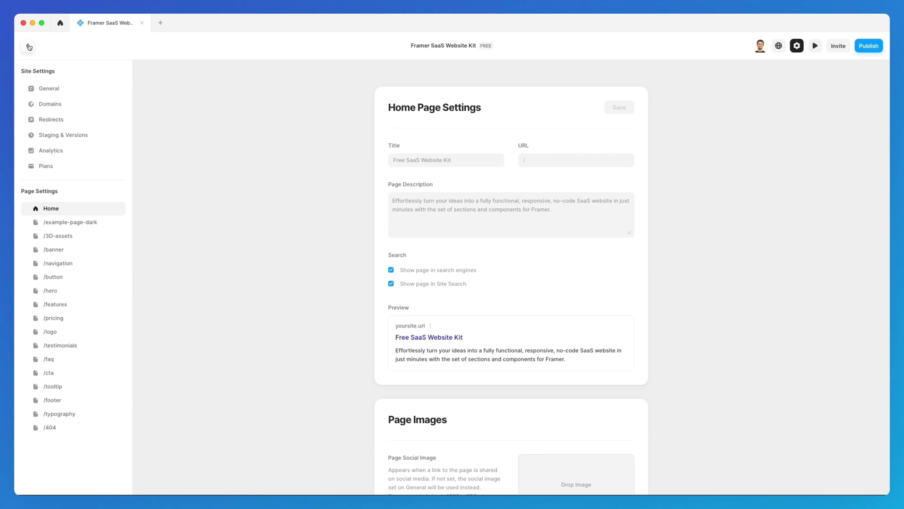
left_click(28, 47)
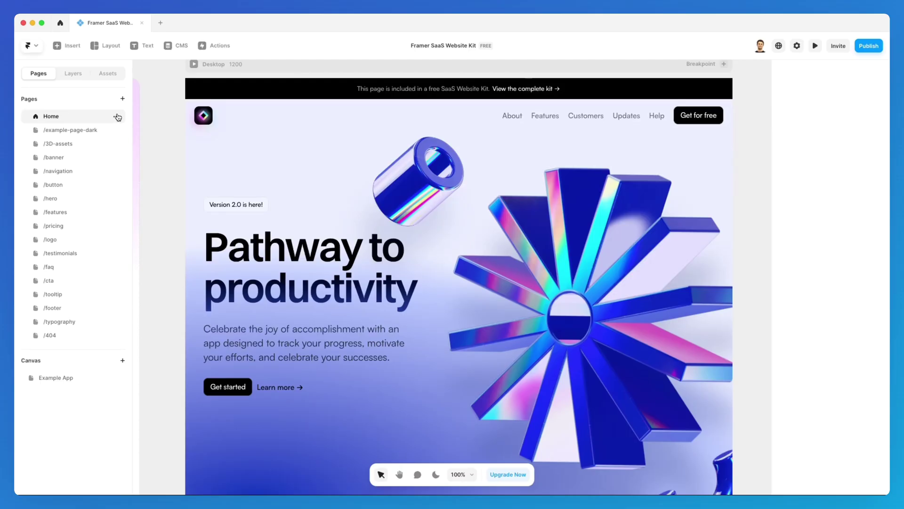
left_click(118, 116)
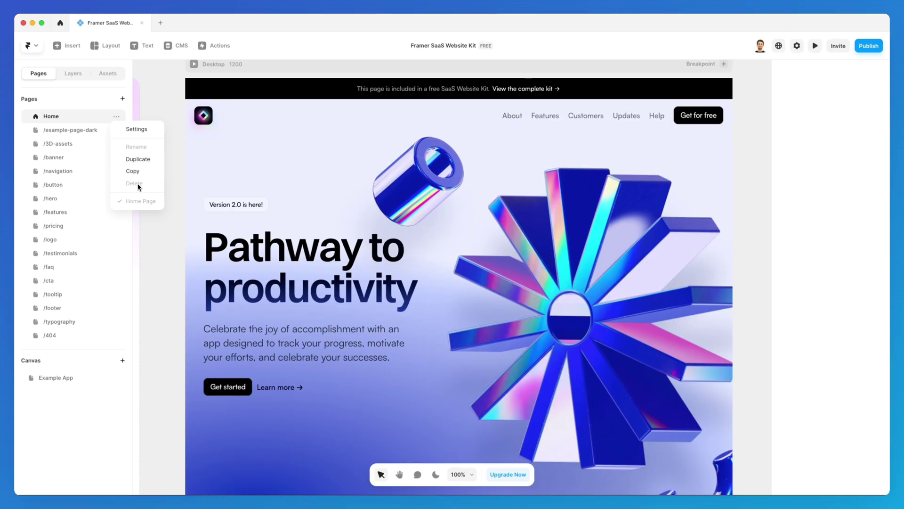
left_click(98, 151)
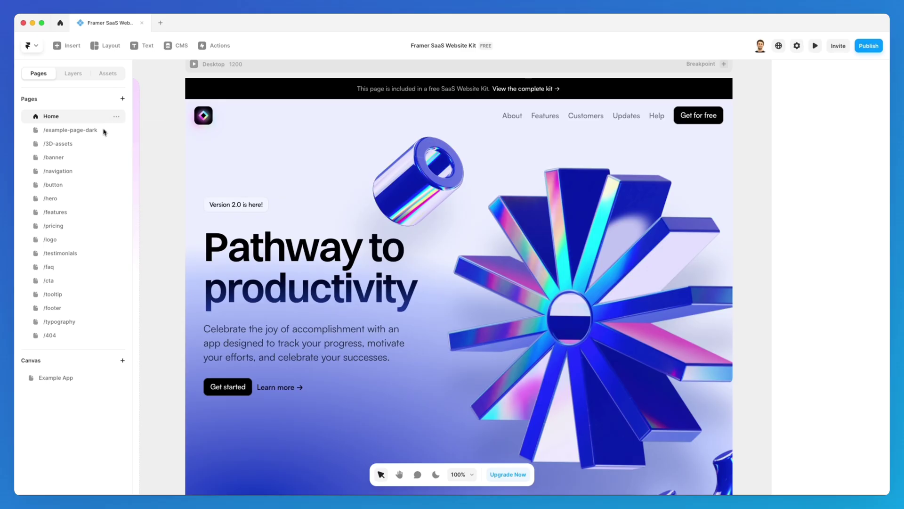
View the /3D-assets and /navigation pages, then open the Example App canvas page.
left_click(80, 143)
left_click(77, 170)
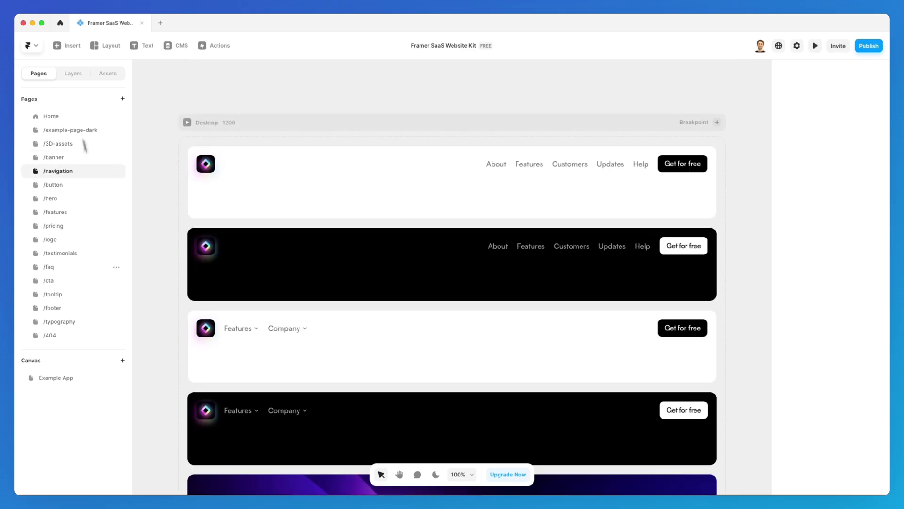
left_click(78, 377)
scroll(245, 240, "down", 3)
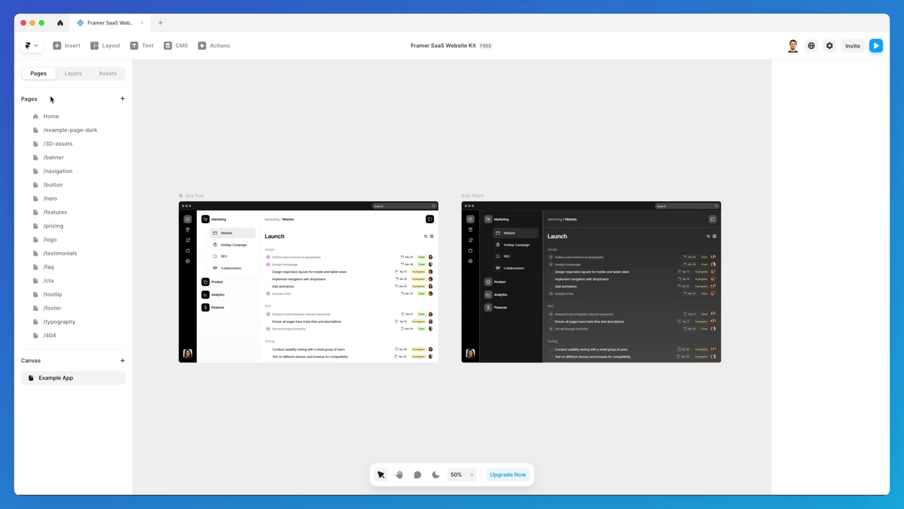
Inspect the Example App's layer structure by expanding App Night and selecting its nested stacks.
left_click(67, 81)
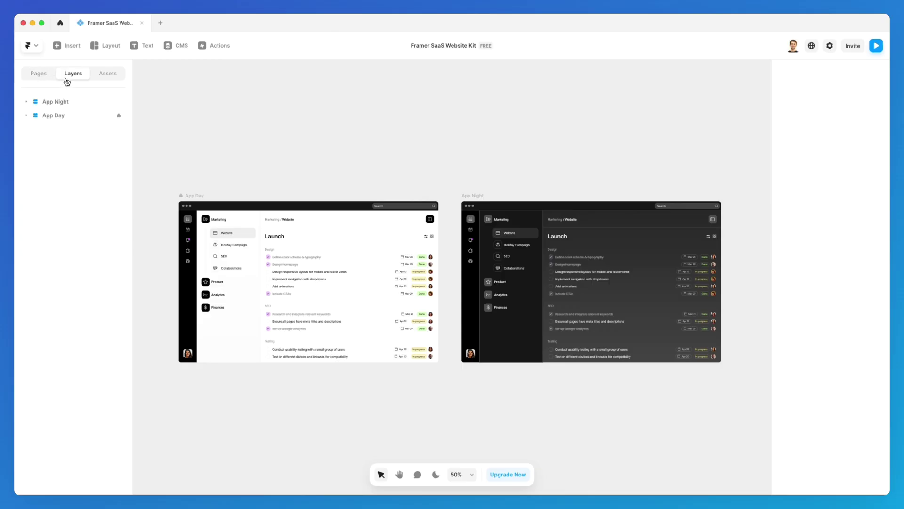
left_click(26, 102)
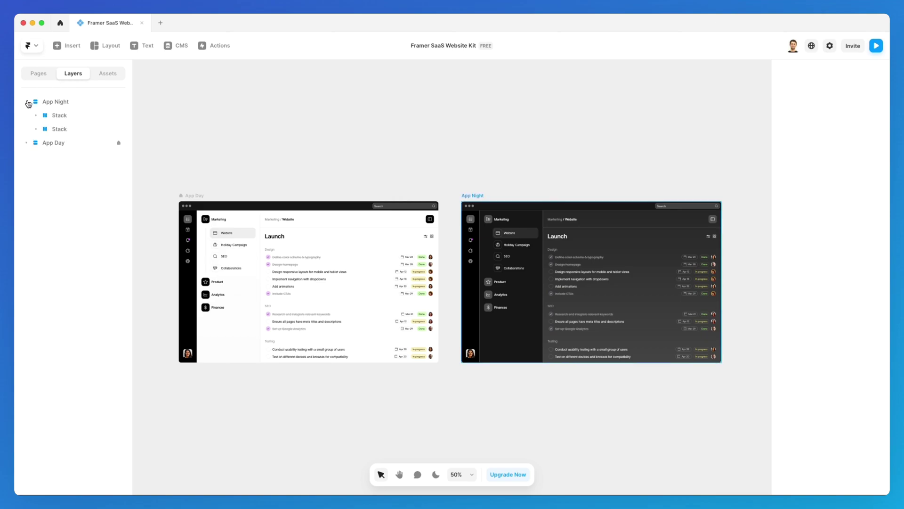
left_click(38, 115)
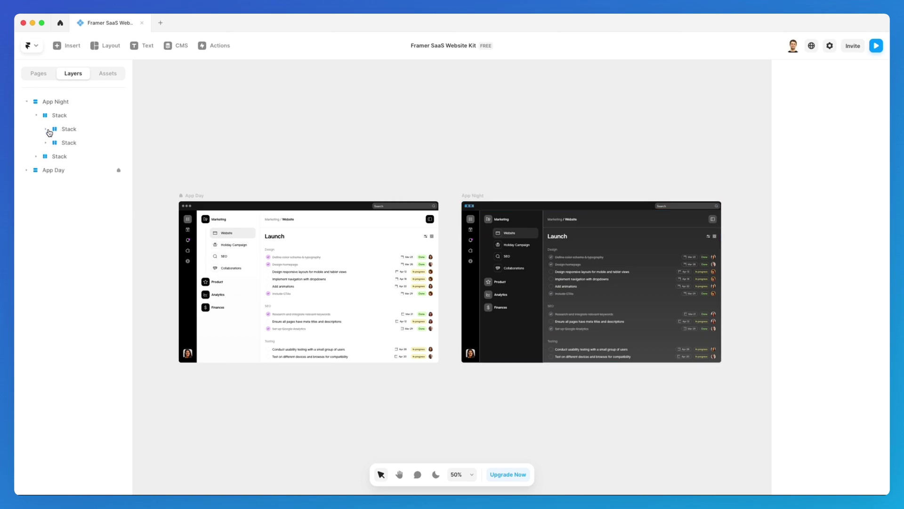
left_click(46, 129)
left_click(72, 130)
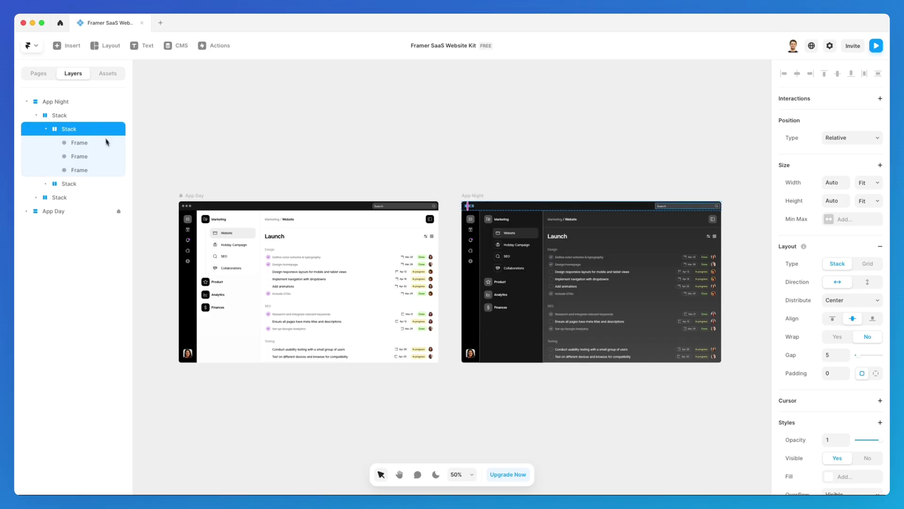
left_click(89, 188)
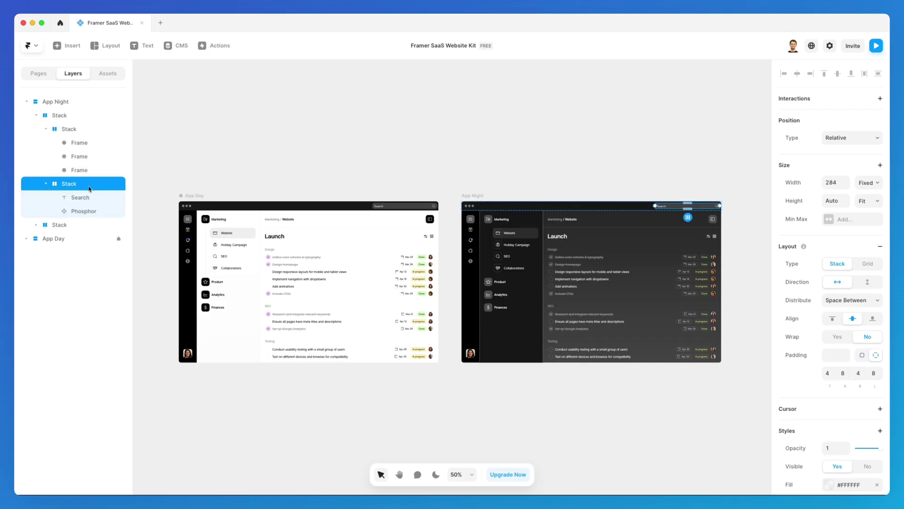
left_click(78, 224)
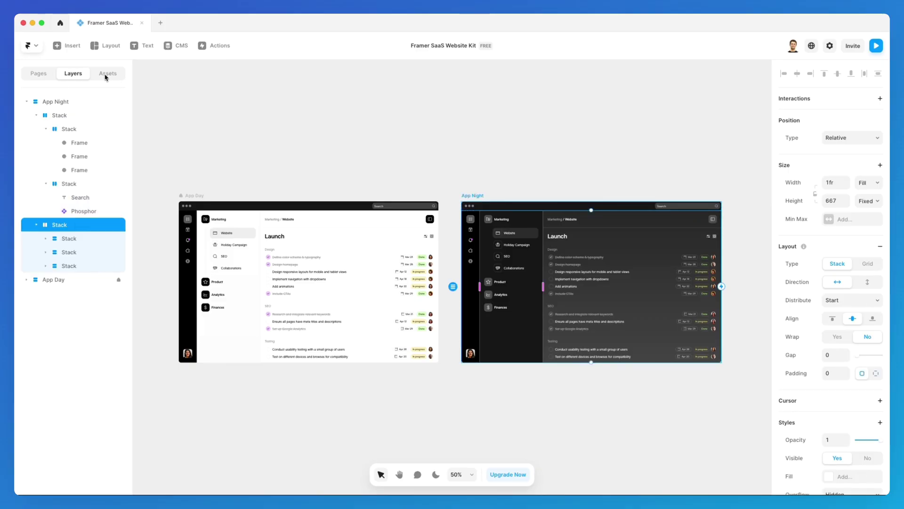
Return to the Home page and inspect its Desktop layer structure, opening Banner Top, Hero and Logo Strip.
left_click(52, 74)
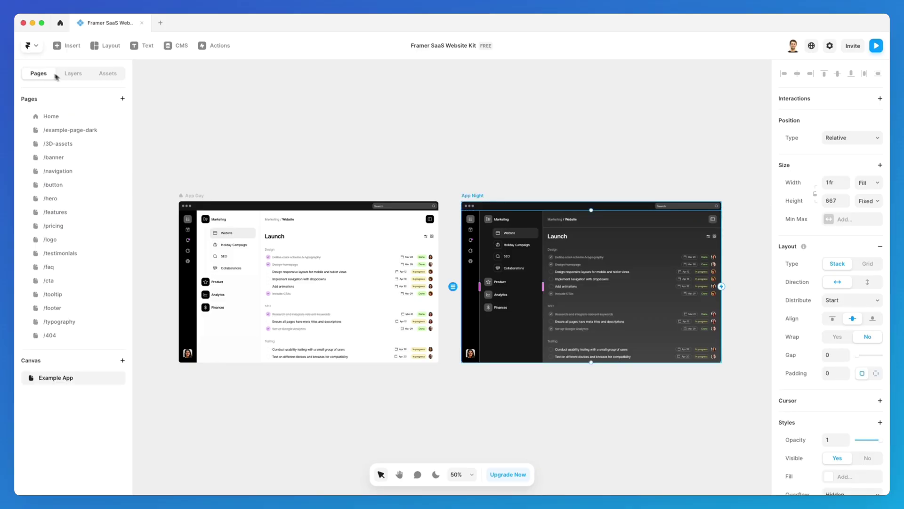
left_click(70, 115)
left_click(73, 74)
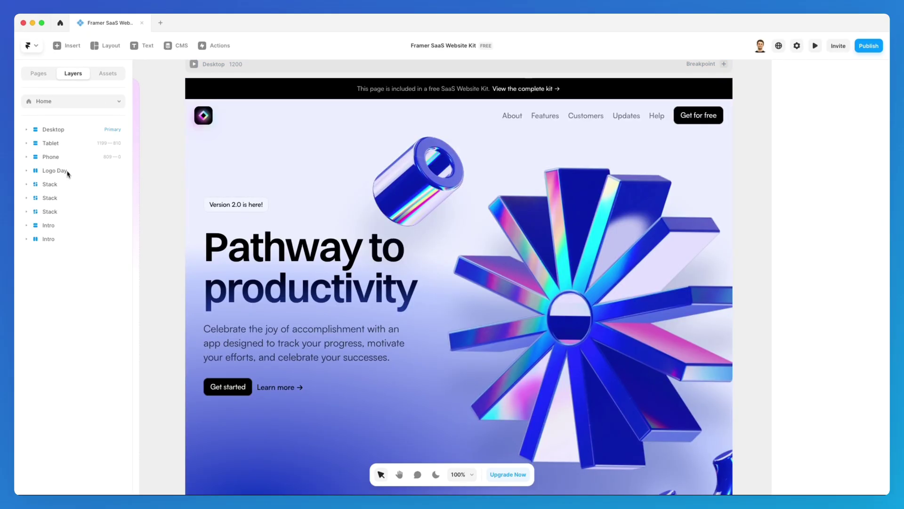
left_click(27, 130)
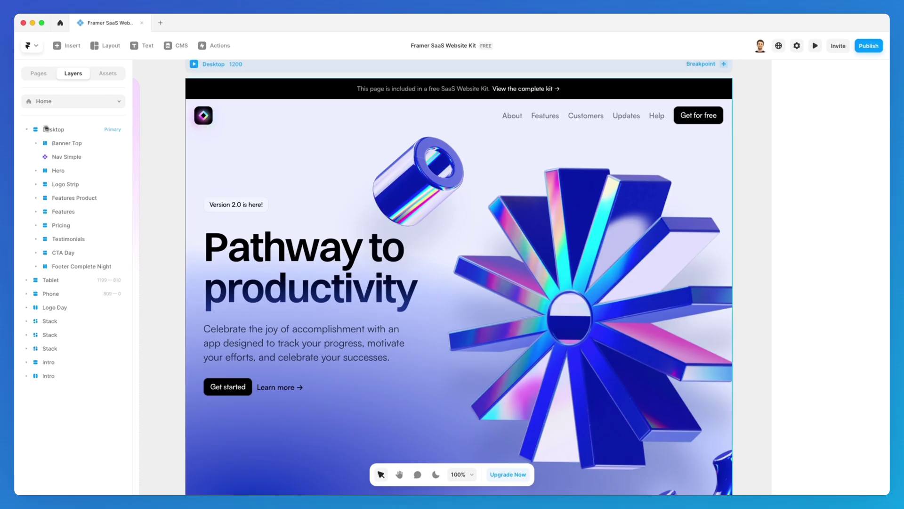
left_click(106, 144)
left_click(90, 198)
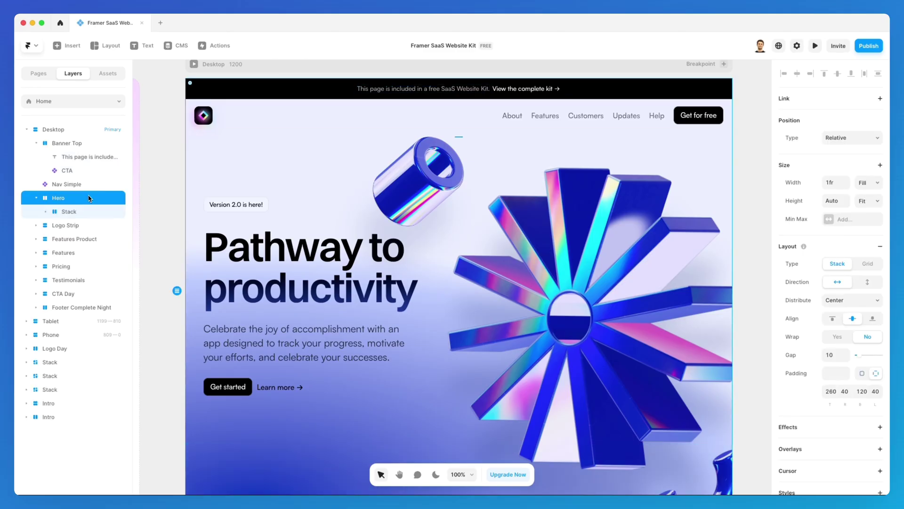
left_click(83, 227)
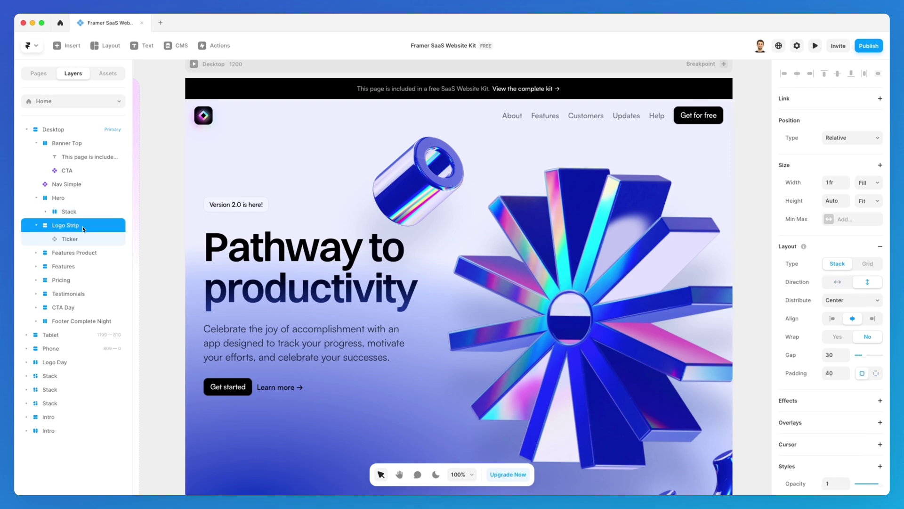
Inspect the contents of the Features Product and Features sections, then collapse Features Product, Logo Strip and Hero.
left_click(93, 253)
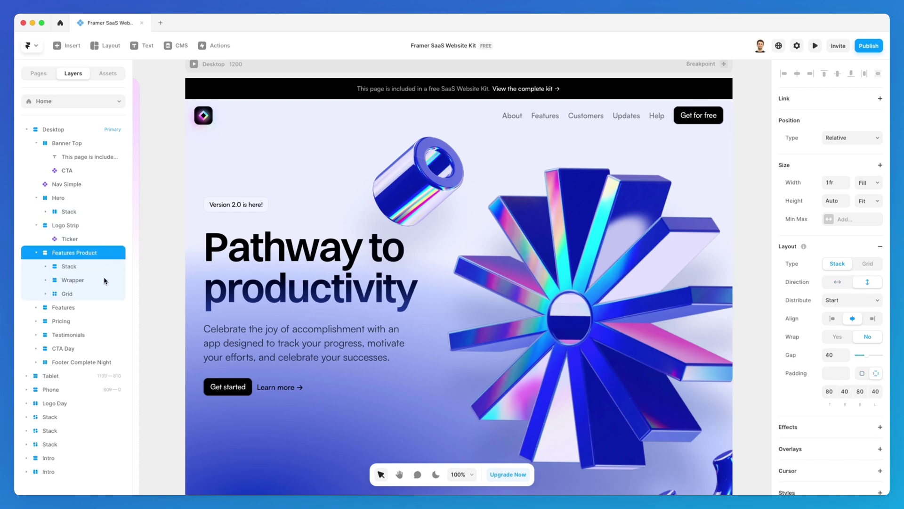
left_click(99, 312)
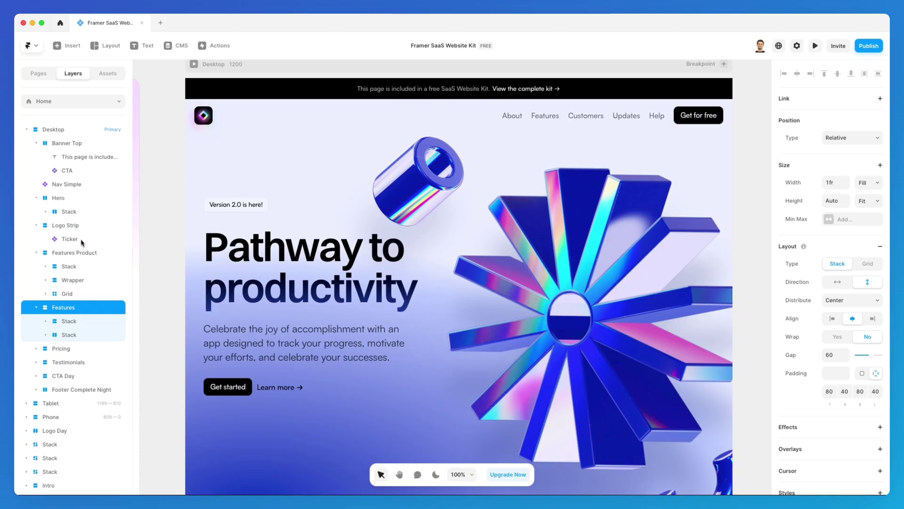
left_click(36, 253)
left_click(36, 225)
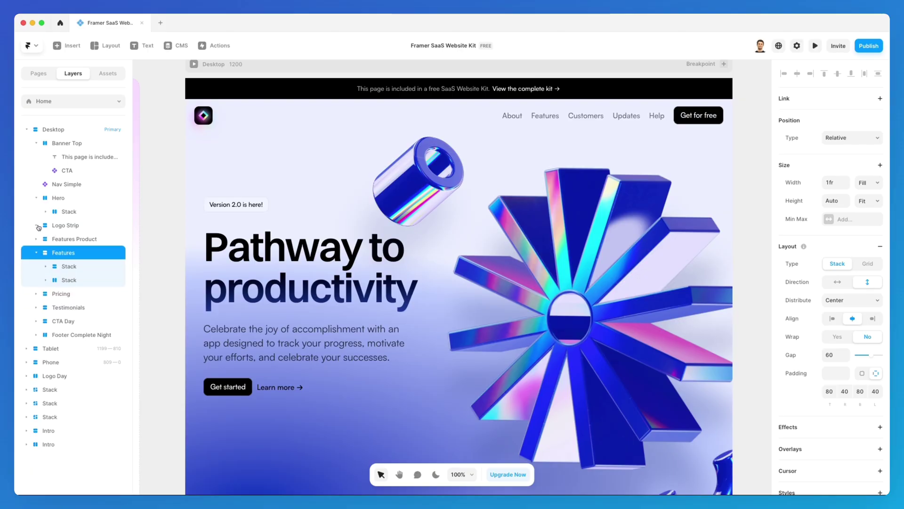
left_click(37, 198)
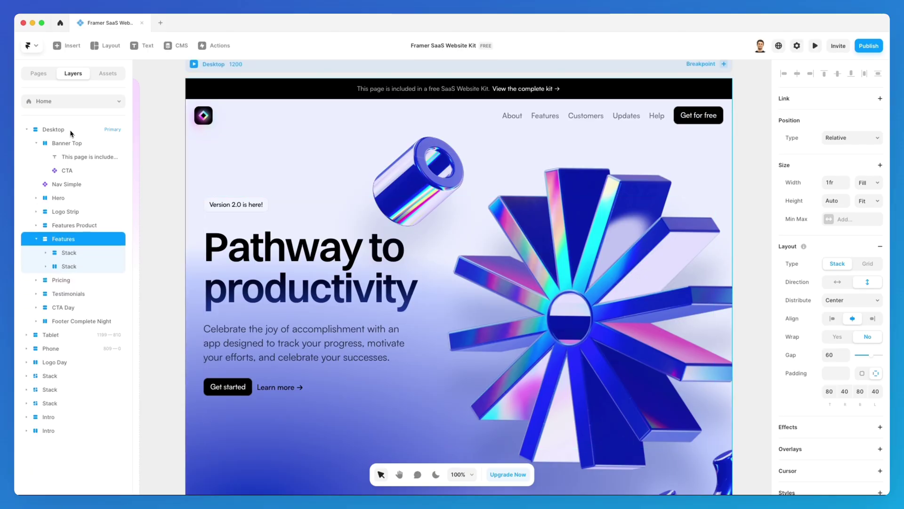
Browse the project's assets and open the Button component to view its variants.
left_click(108, 74)
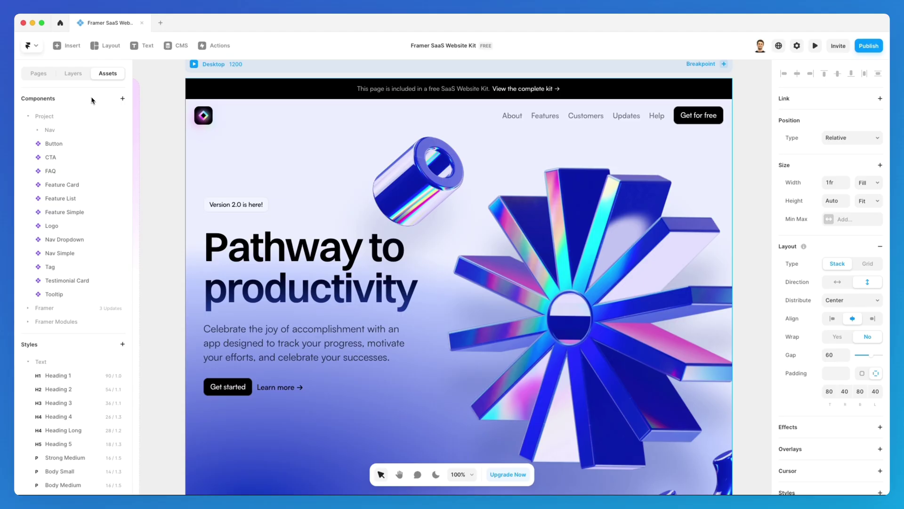
scroll(97, 112, "down", 5)
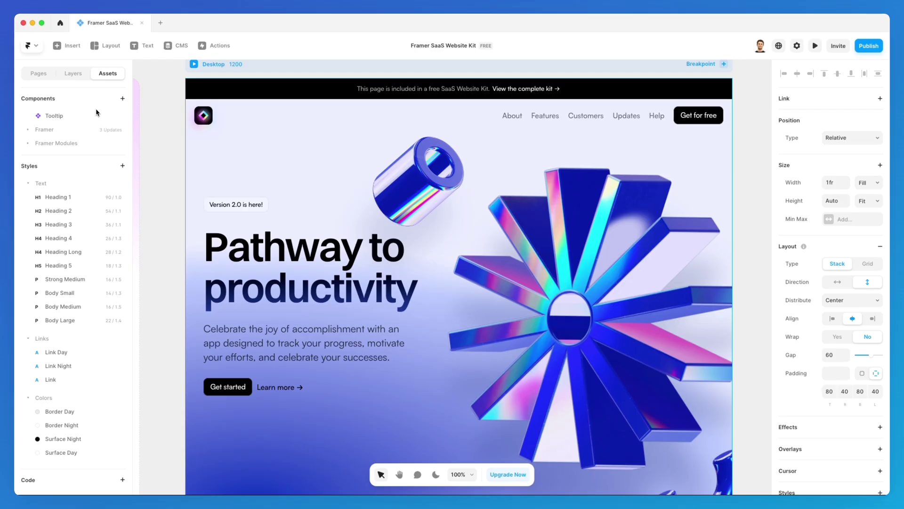
scroll(97, 112, "up", 5)
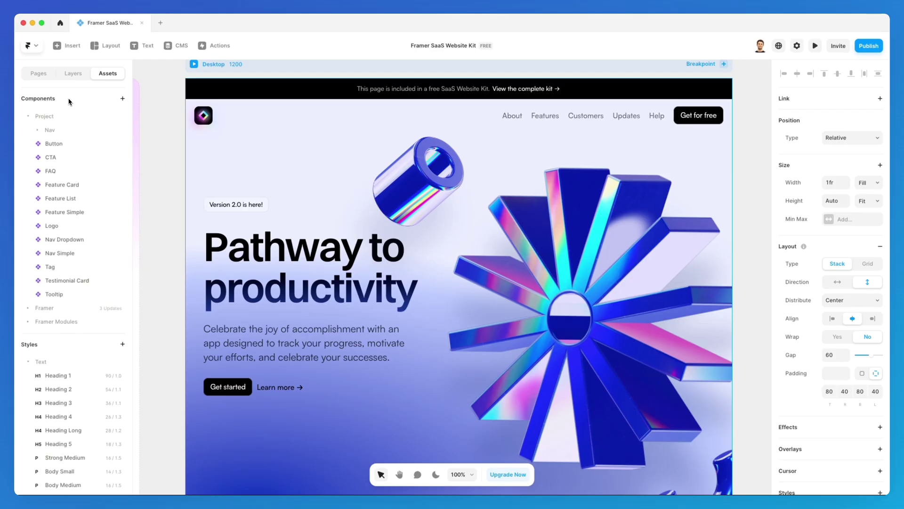
left_click(53, 144)
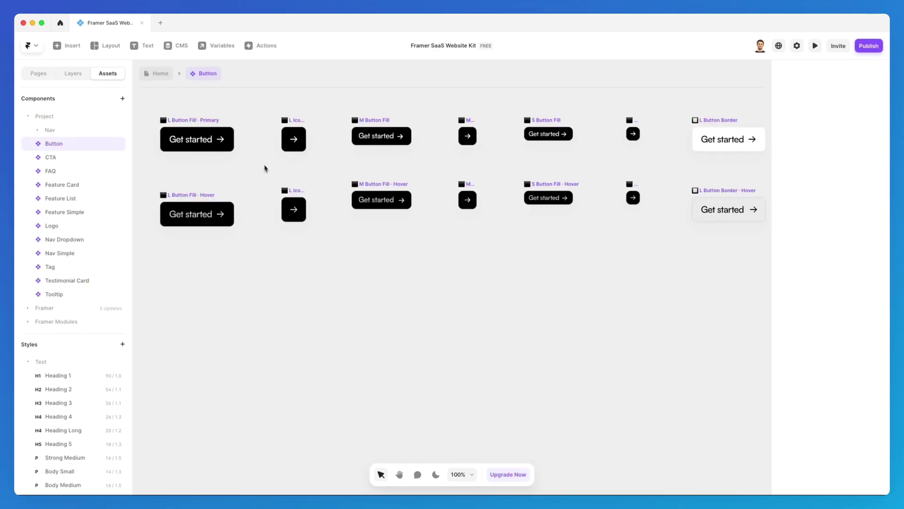
scroll(248, 187, "up", 2)
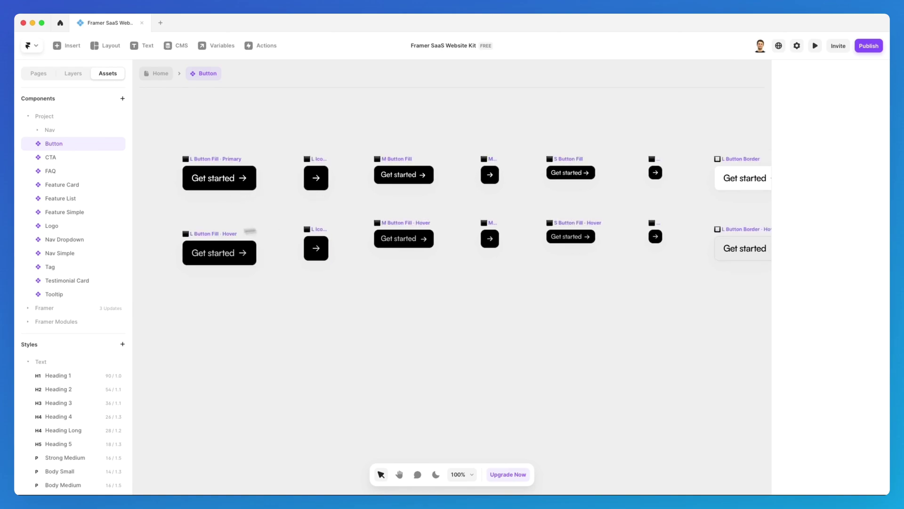
scroll(231, 194, "down", 1)
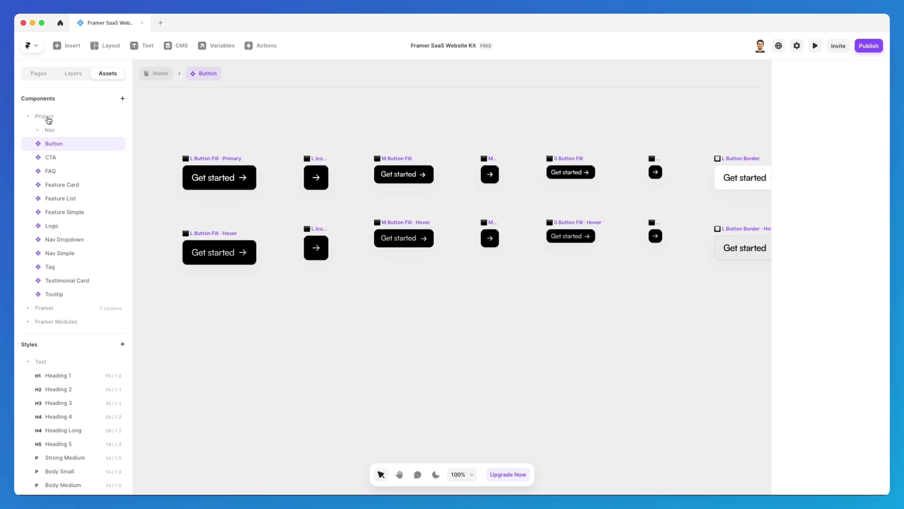
Inspect the Project, Framer and Framer Modules component groups, leaving only the Project group expanded.
left_click(30, 118)
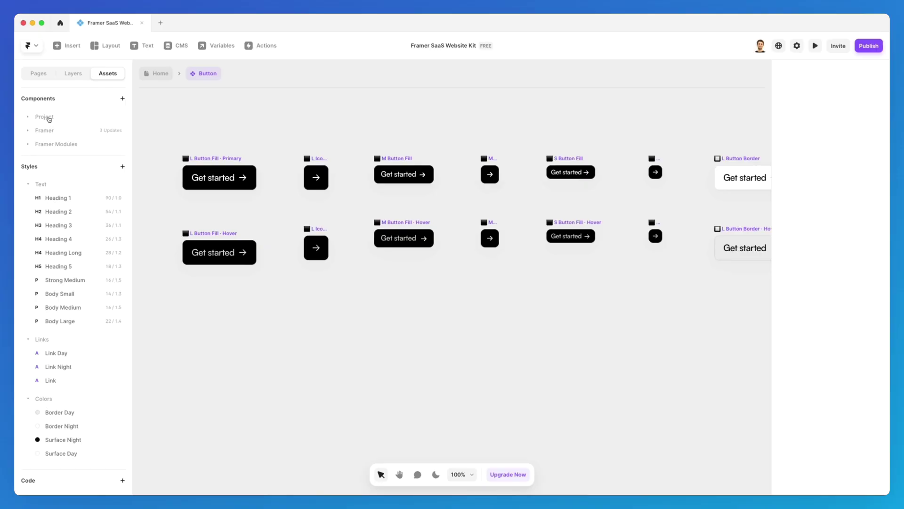
left_click(48, 119)
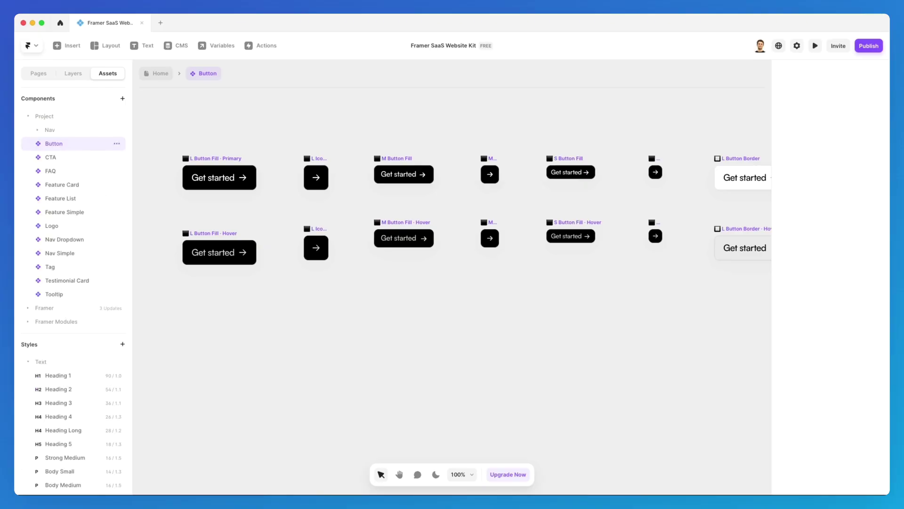
left_click(29, 118)
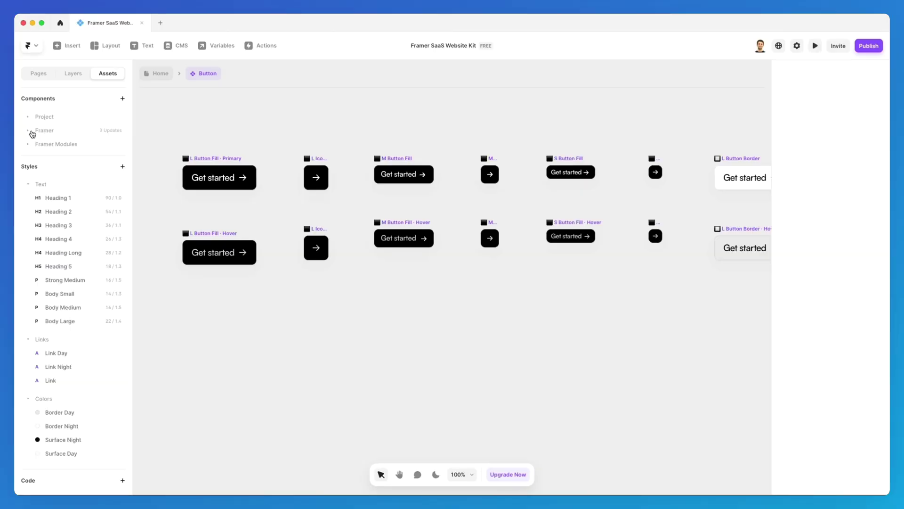
left_click(28, 133)
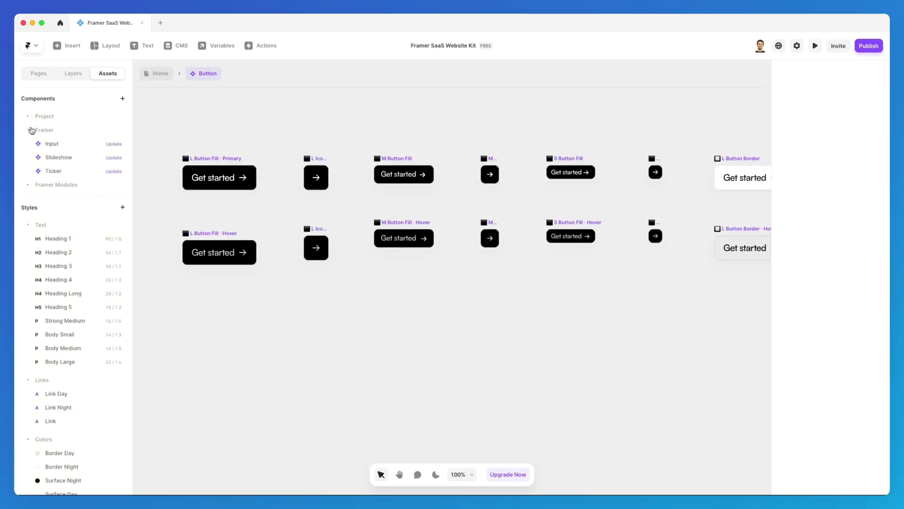
left_click(38, 135)
left_click(34, 148)
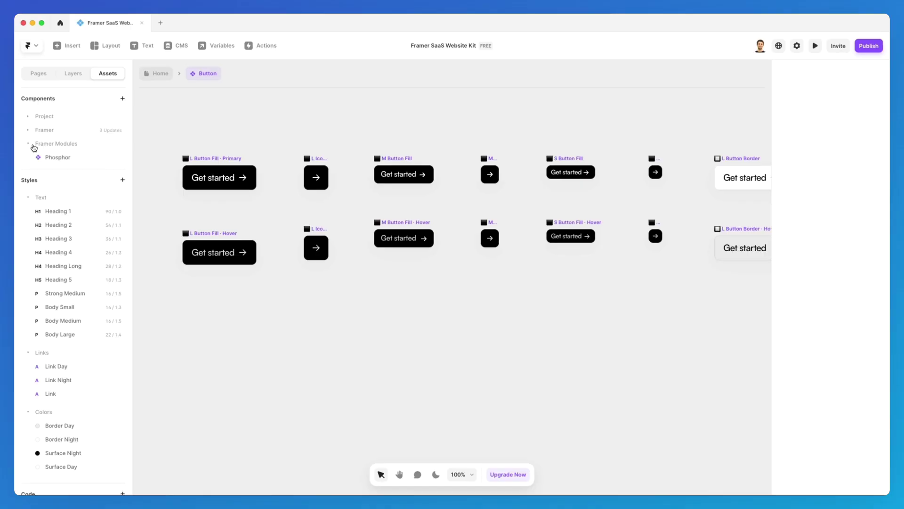
left_click(30, 146)
left_click(29, 117)
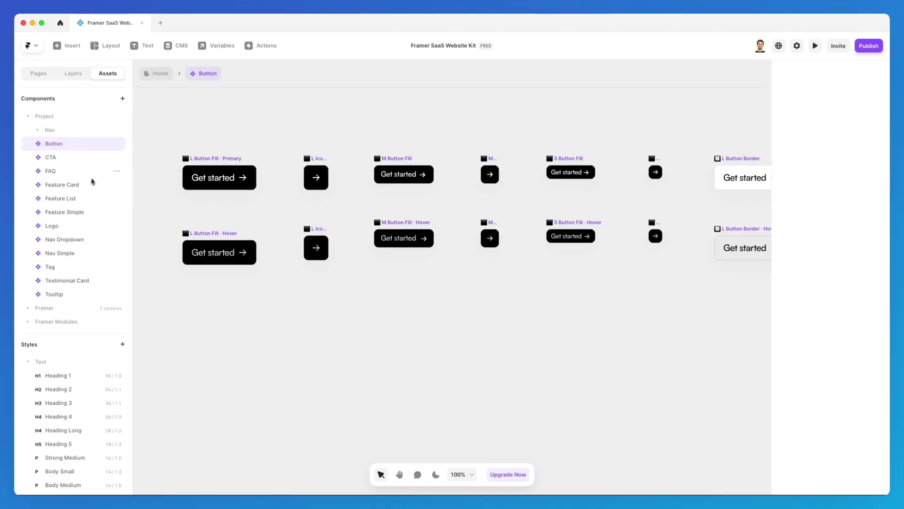
Review the Button component's available actions and find the layers where it is used across the project.
left_click(115, 145)
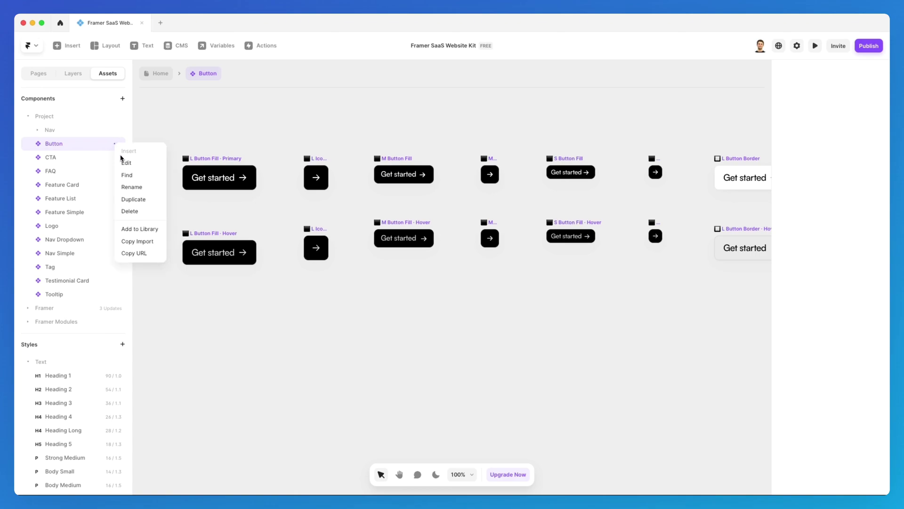
left_click(143, 175)
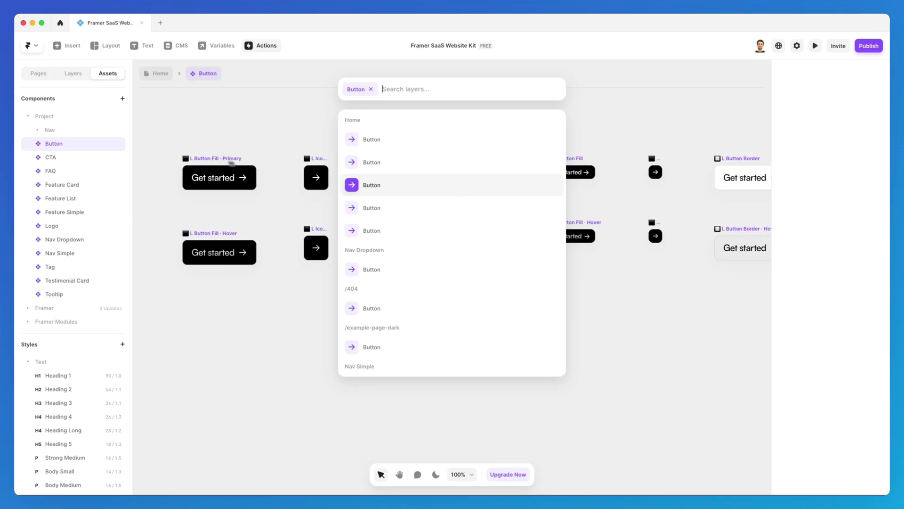
key("Escape")
left_click(117, 144)
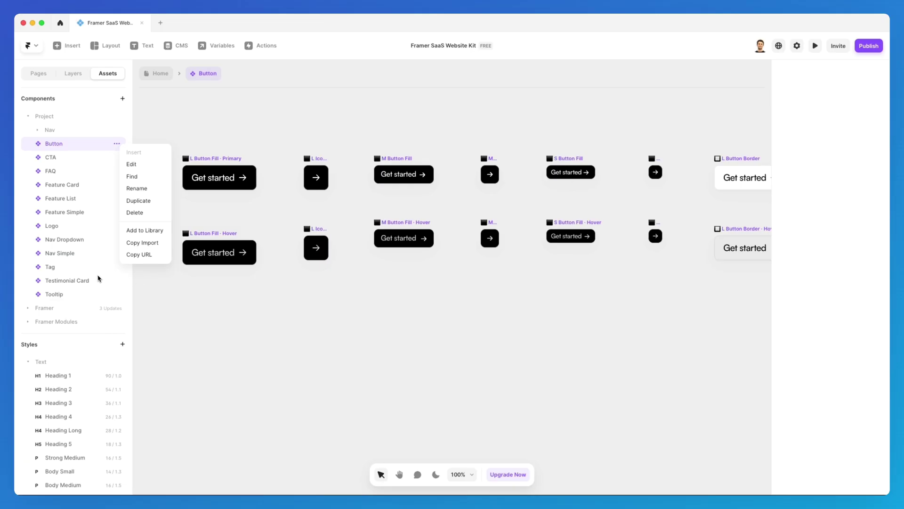
left_click(118, 279)
View the settings of the Heading 1 text style and compare those of Heading 4 and Heading Long.
scroll(118, 254, "down", 3)
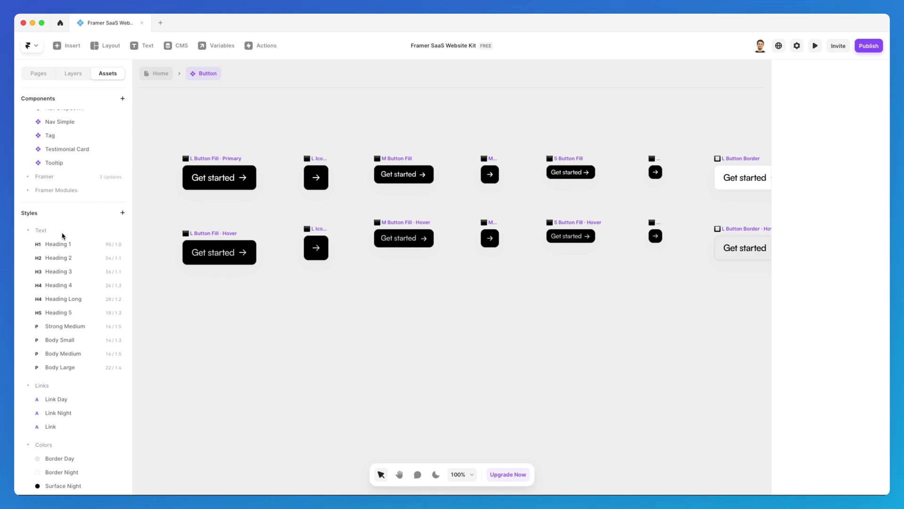
left_click(66, 244)
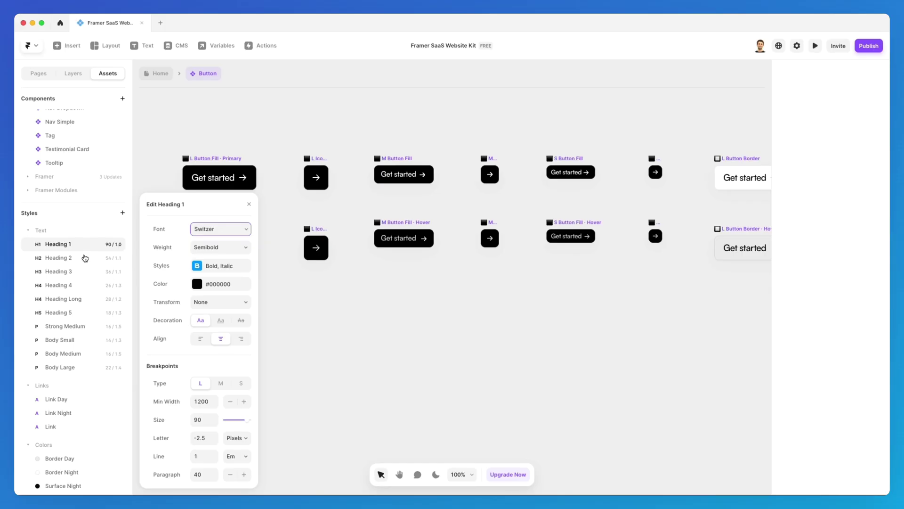
left_click(48, 287)
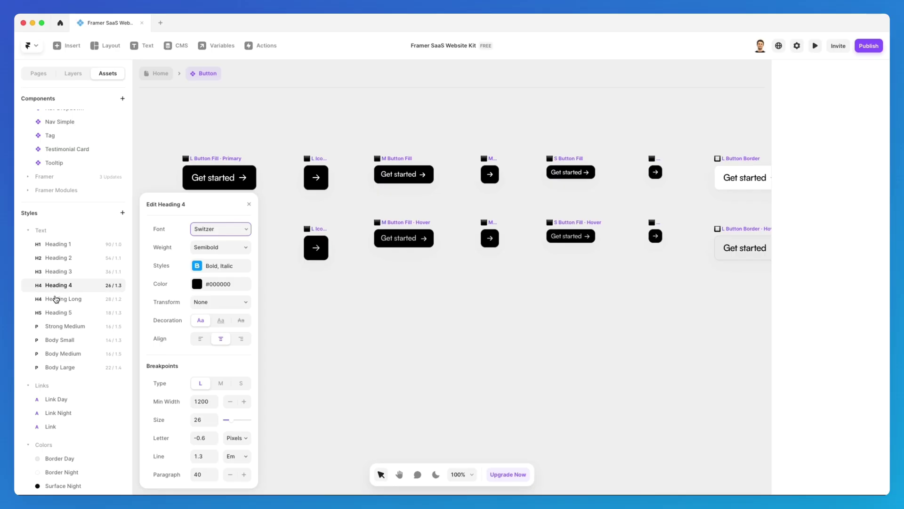
left_click(56, 298)
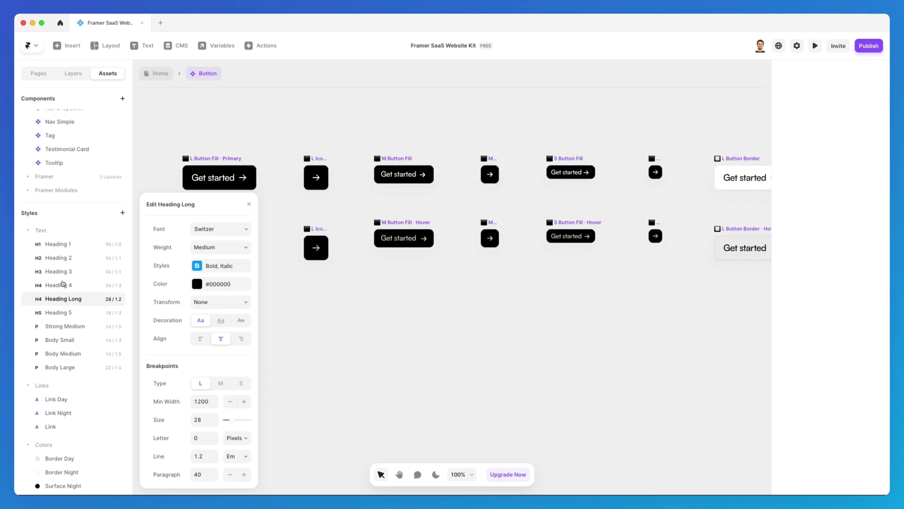
left_click(62, 285)
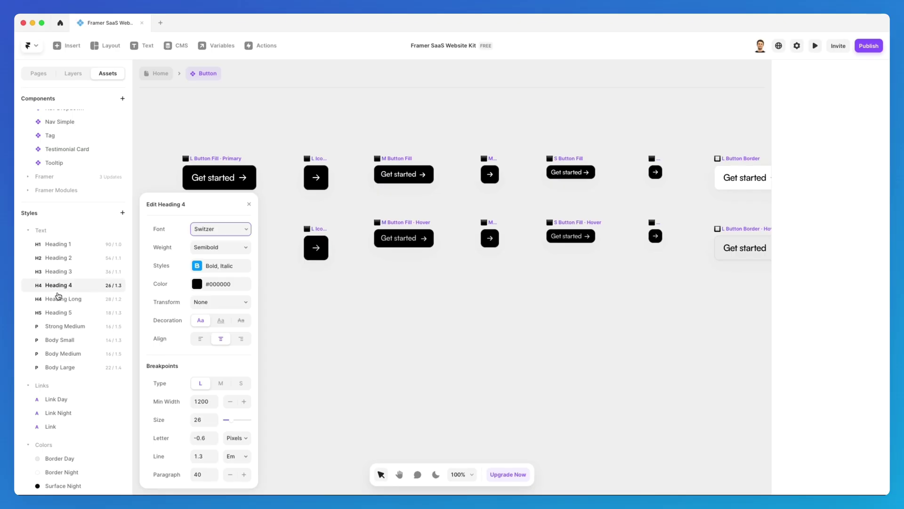
left_click(67, 298)
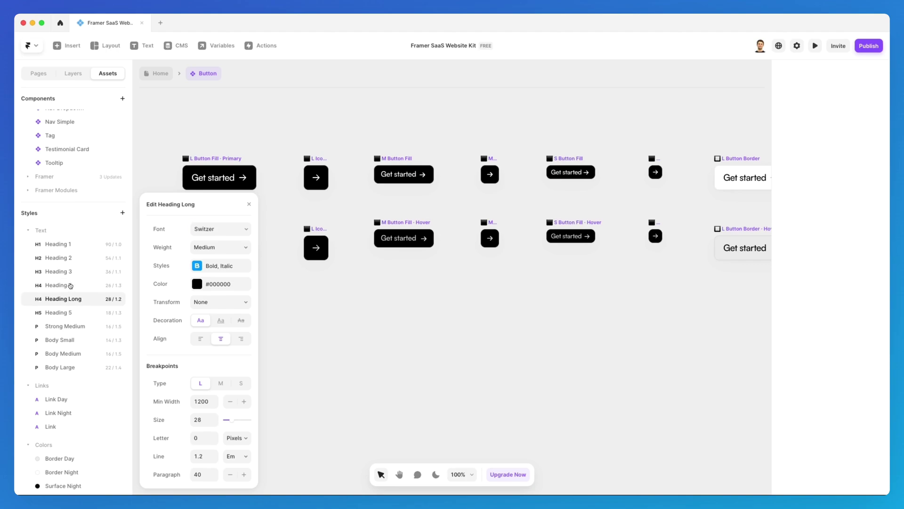
left_click(71, 288)
left_click(72, 299)
View the settings of the Strong Medium, Body Small, Body Medium and Body Large text styles.
left_click(87, 330)
left_click(96, 342)
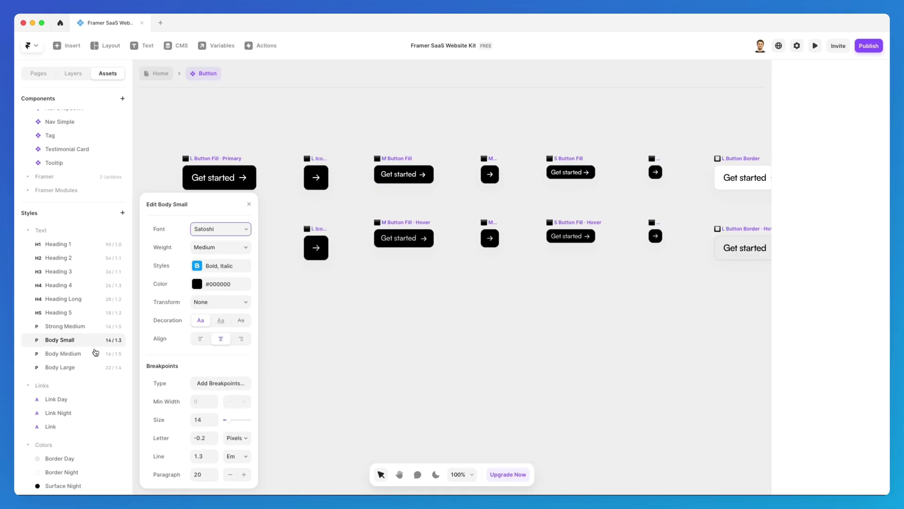
left_click(95, 354)
left_click(93, 365)
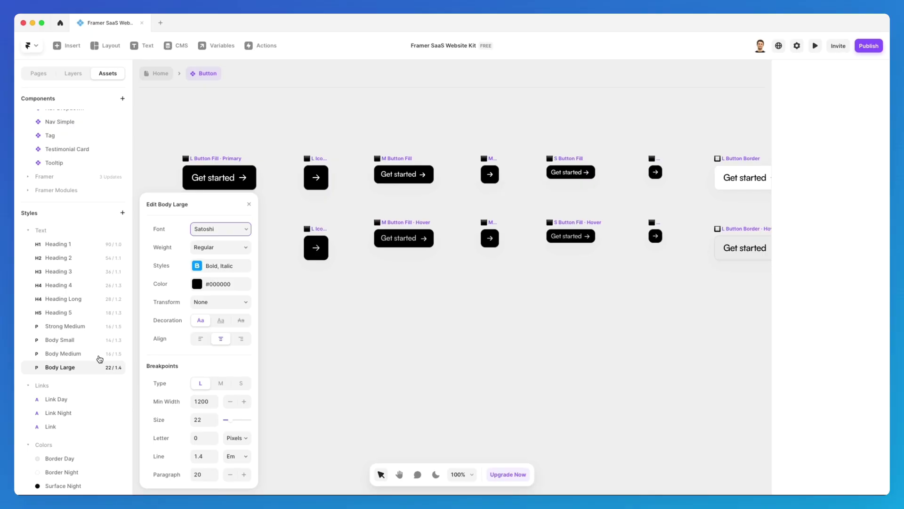
Review the project's link and color styles and the Code section of its assets.
scroll(109, 341, "down", 1)
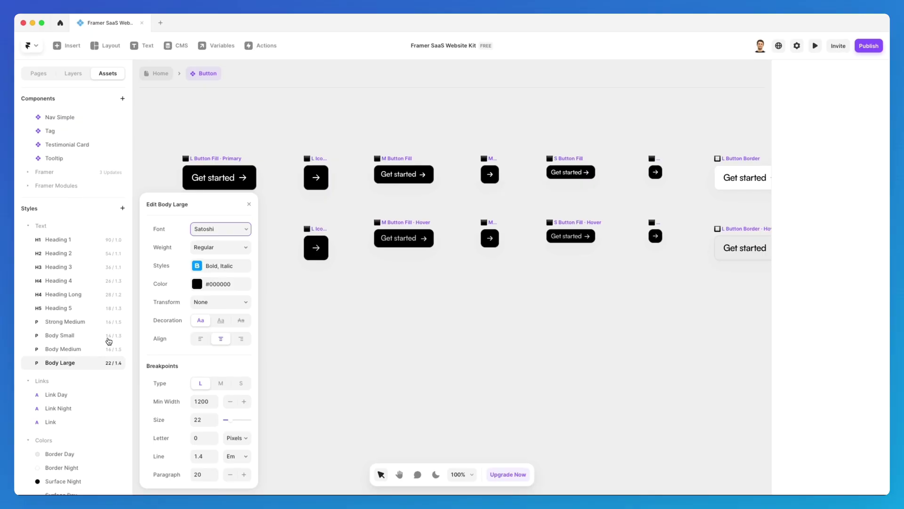
scroll(109, 341, "down", 3)
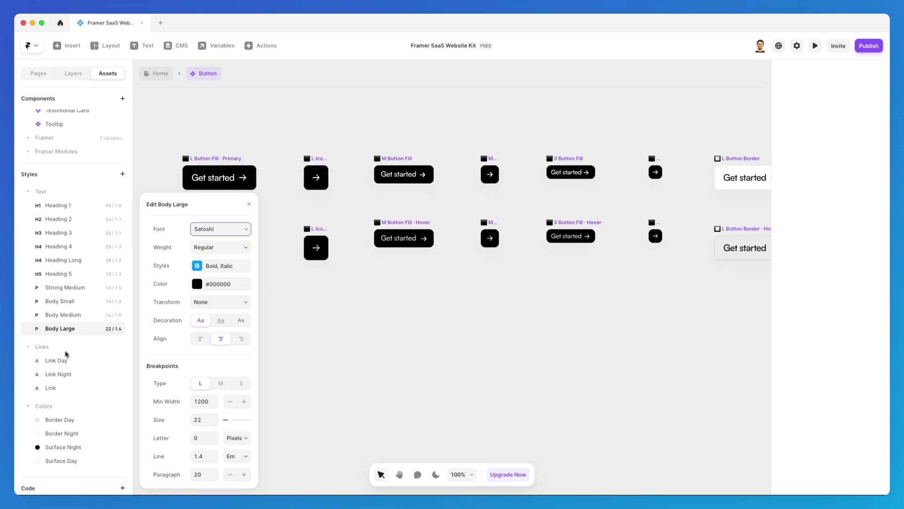
scroll(64, 357, "down", 1)
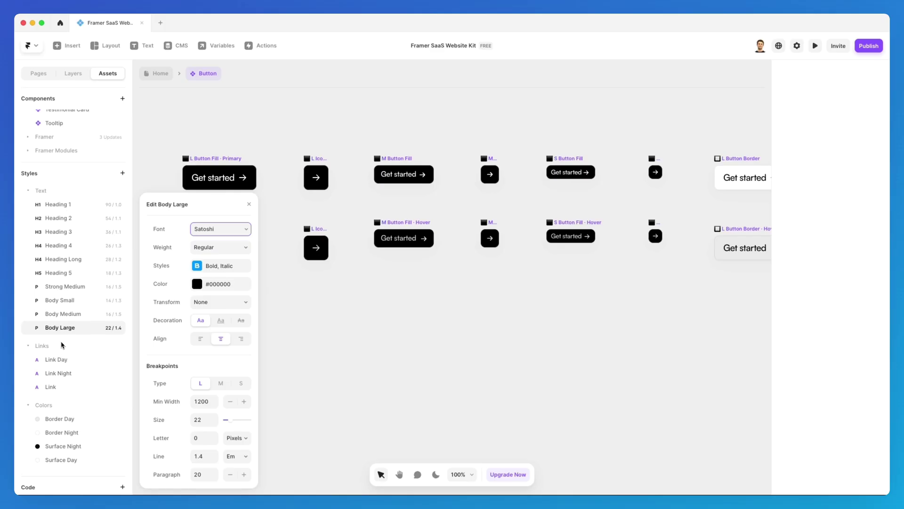
scroll(70, 353, "down", 1)
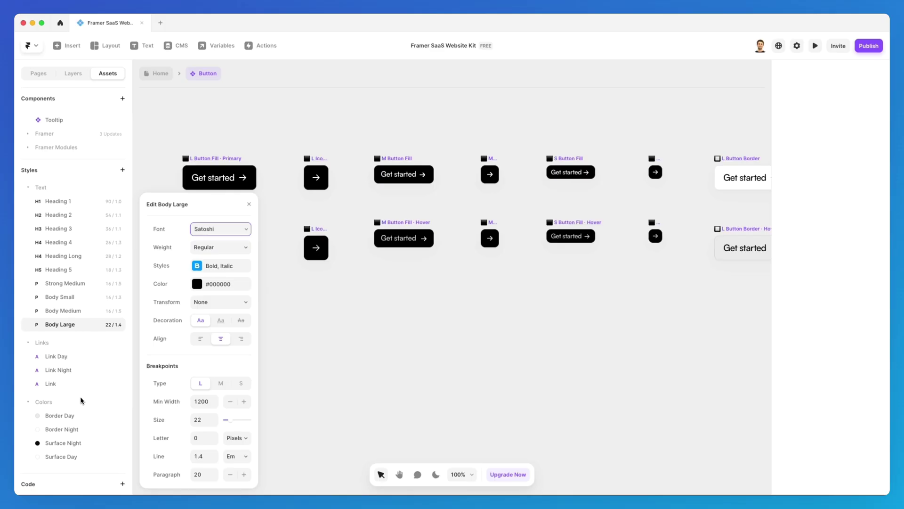
scroll(81, 400, "down", 1)
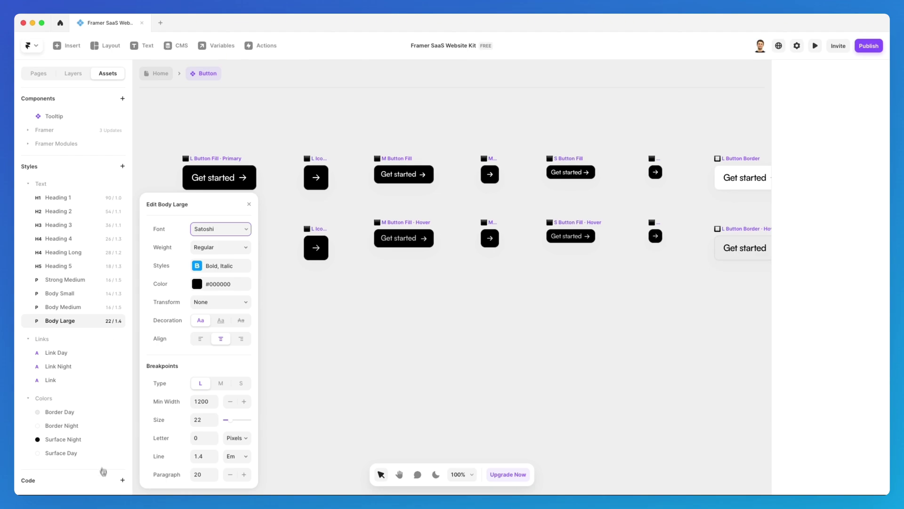
left_click(123, 480)
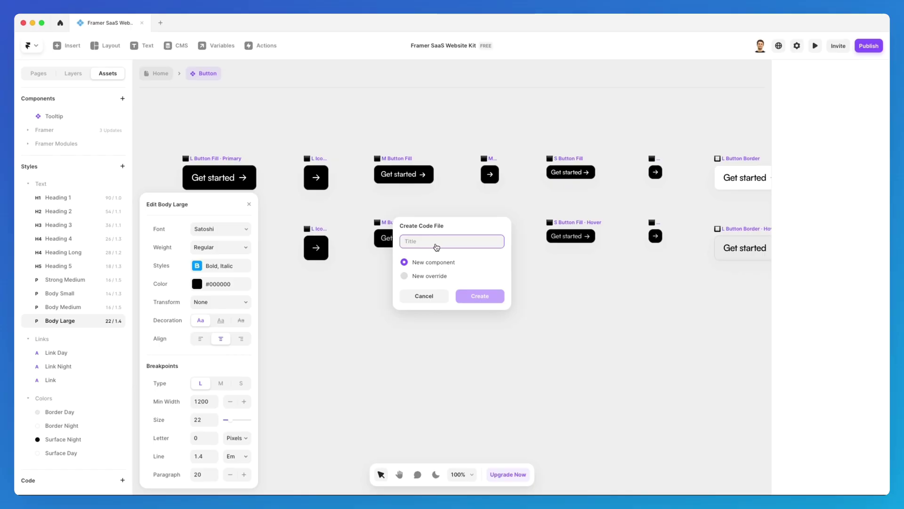
type("Name")
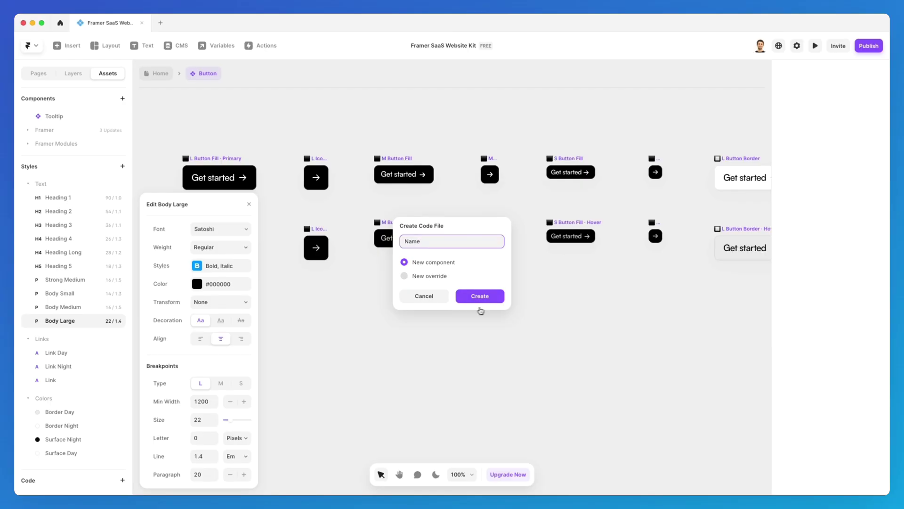
left_click(437, 301)
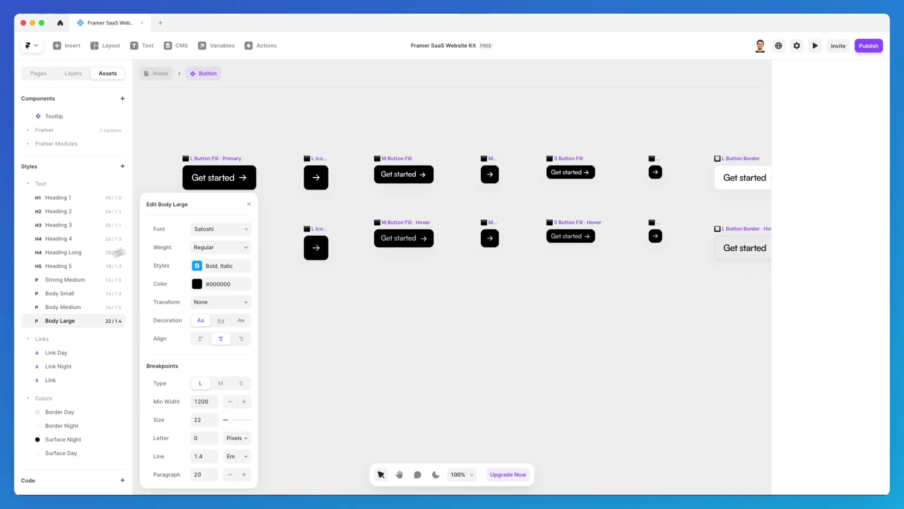
Close the Body Large text style's settings and show the empty canvas beside the Home page's Desktop breakpoint.
left_click(248, 204)
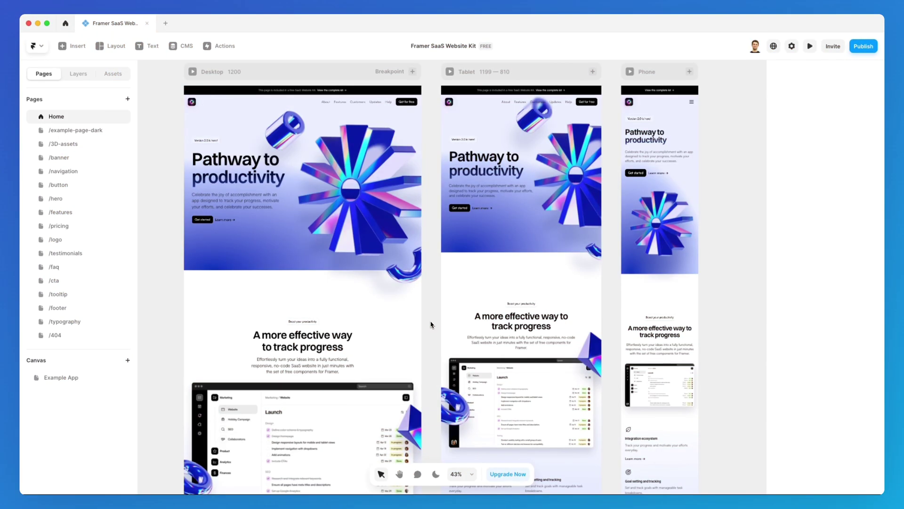
scroll(431, 325, "left", 3)
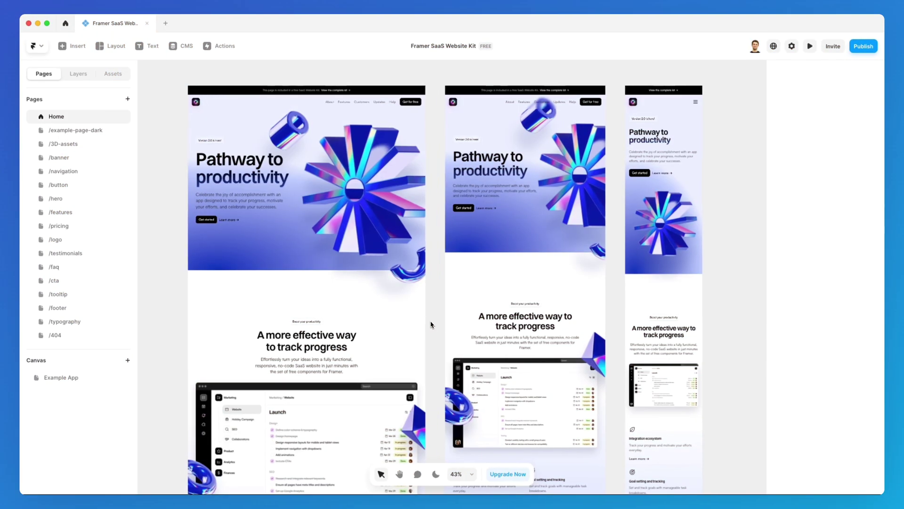
scroll(431, 324, "left", 5)
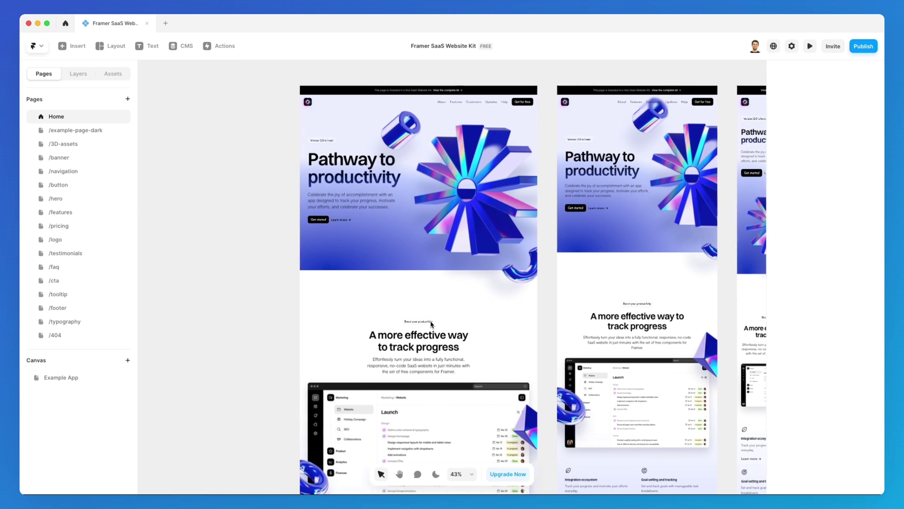
scroll(193, 212, "up", 1)
scroll(193, 212, "up", 5)
scroll(193, 212, "left", 5)
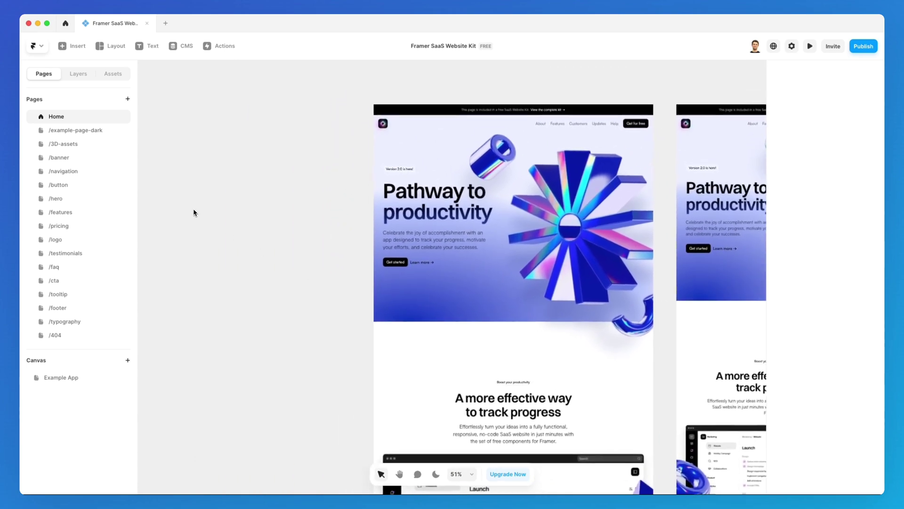
scroll(322, 195, "up", 1)
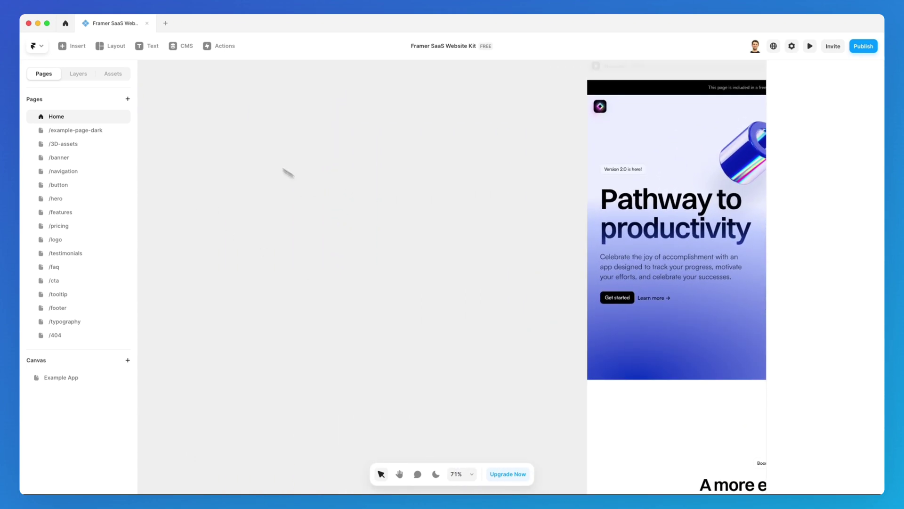
Insert a Hero icon on the empty canvas beside the Desktop breakpoint and move it to about X -590, Y 462.
left_click(85, 53)
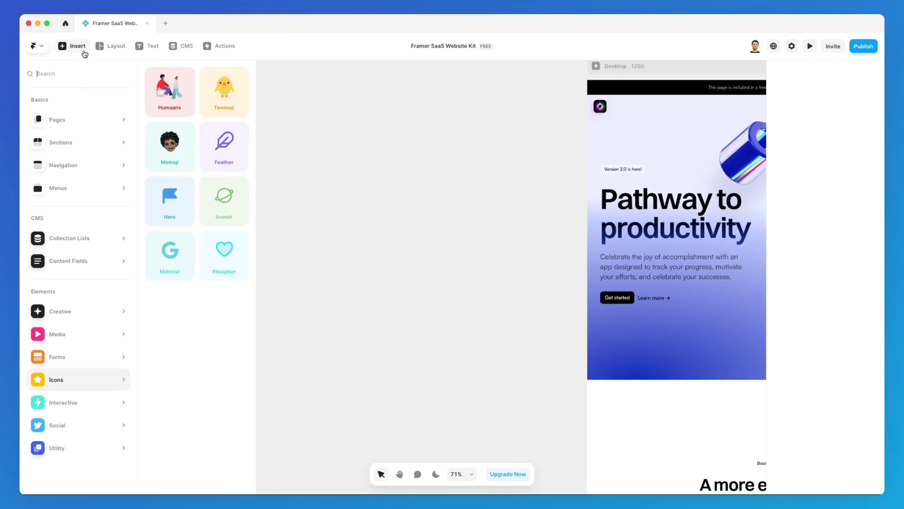
mouse_move(86, 193)
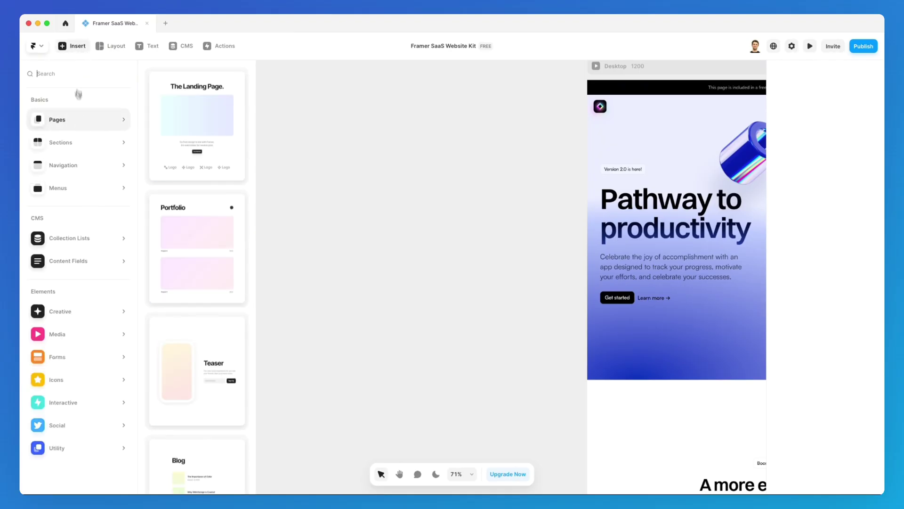
mouse_move(71, 382)
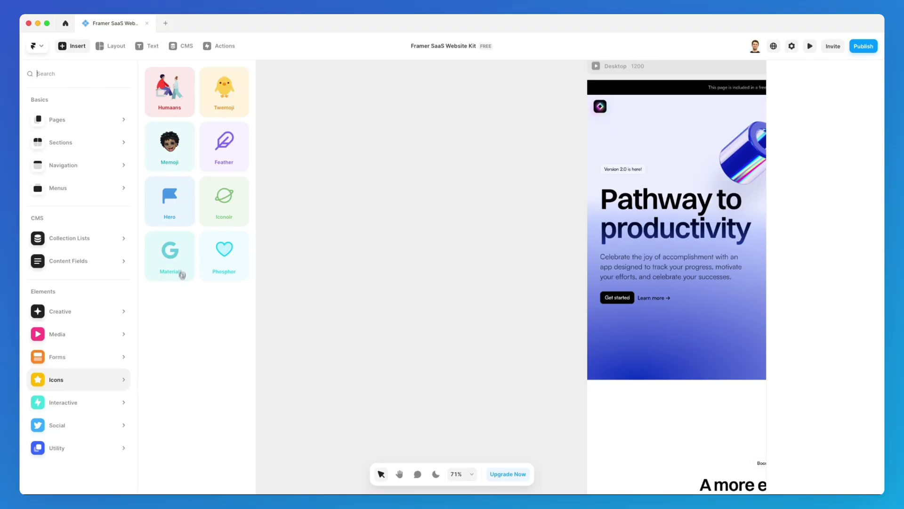
left_click(171, 203)
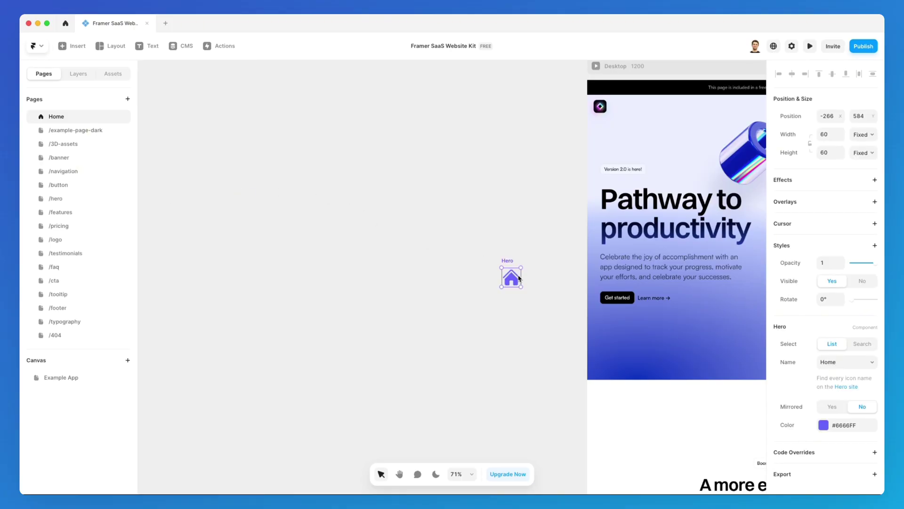
scroll(518, 278, "up", 5)
left_click_drag(518, 278, 332, 224)
scroll(311, 216, "left", 5)
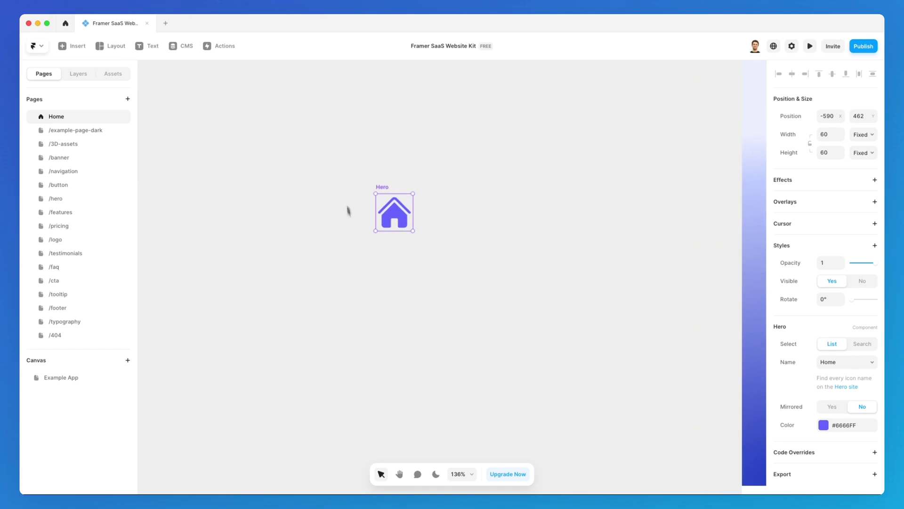
scroll(402, 149, "left", 2)
scroll(398, 148, "up", 2)
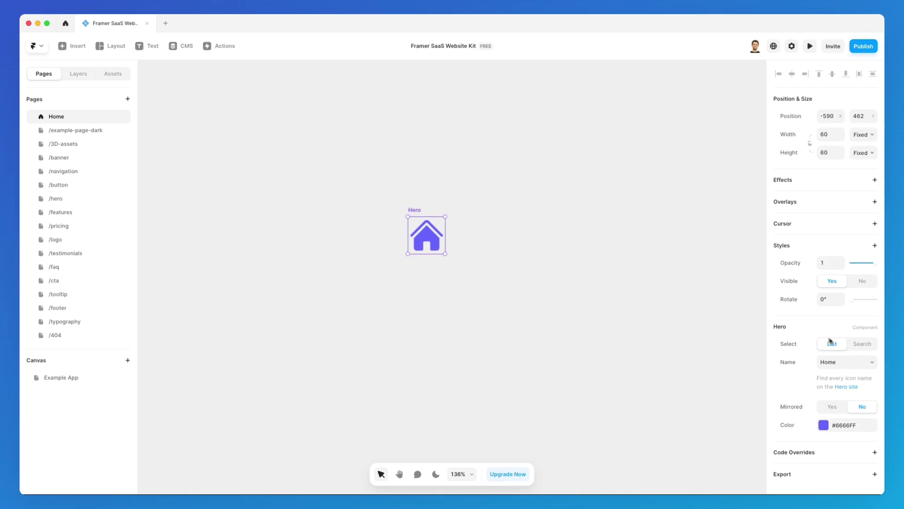
Look through the Hero icon's list of icon names and check its Search selection mode.
left_click(849, 366)
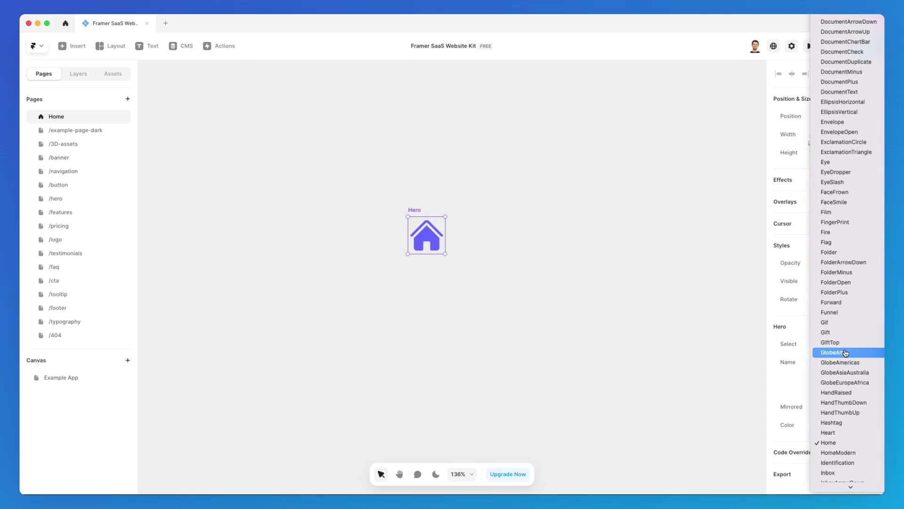
scroll(846, 353, "up", 10)
left_click(795, 379)
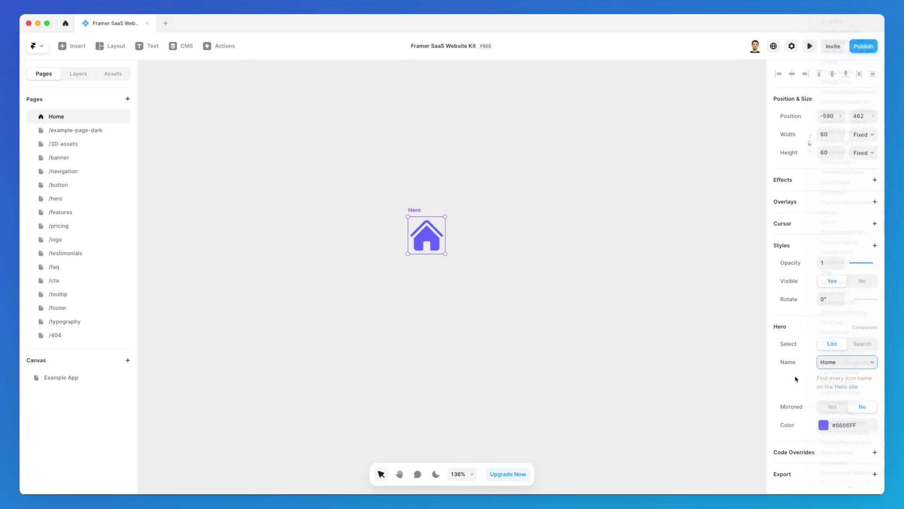
left_click(853, 347)
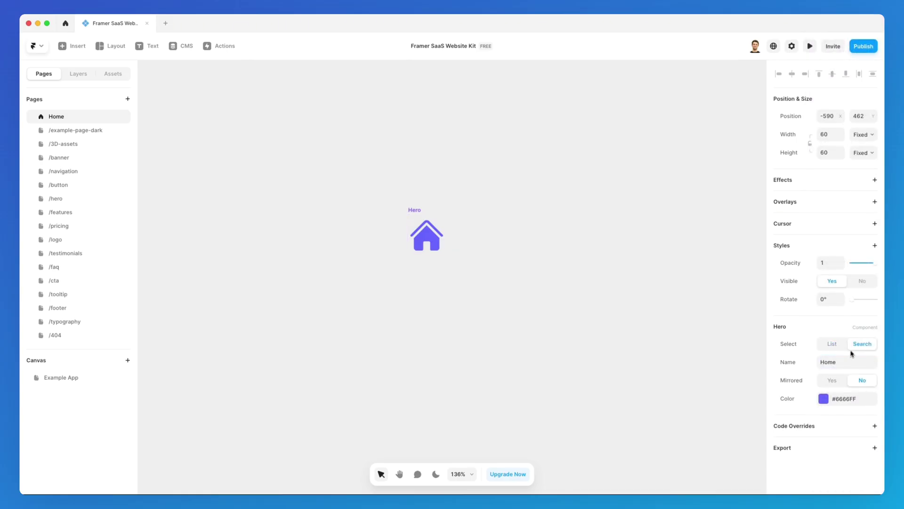
left_click(842, 345)
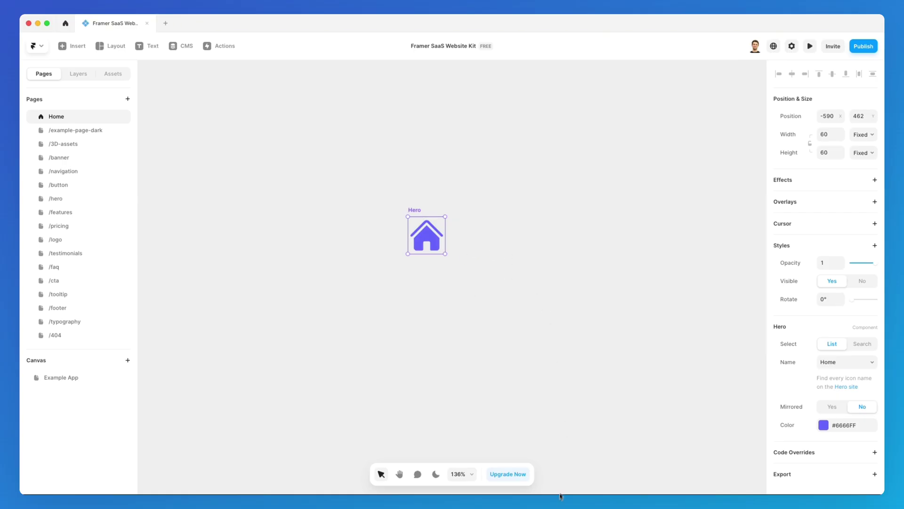
Switch to the Heroicons site in the browser, search for "horizon" and copy the adjustments-horizontal icon as SVG.
key("super+Tab")
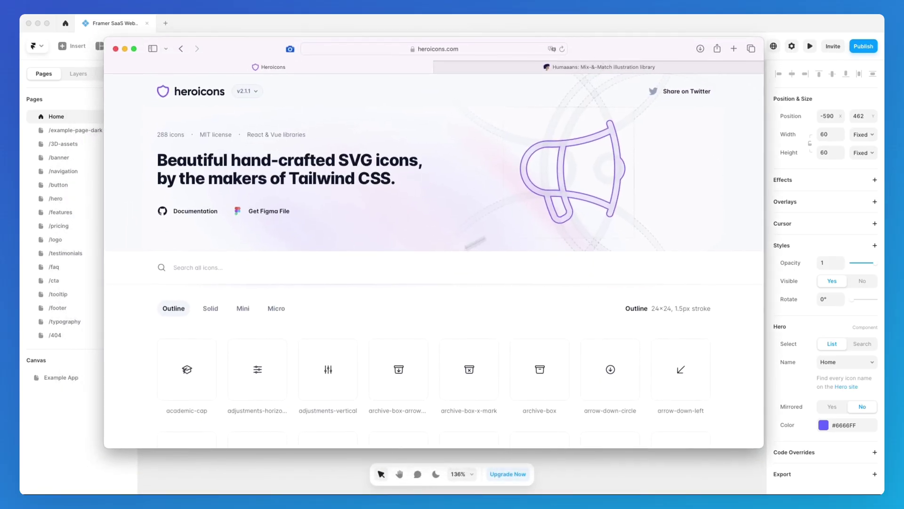
left_click(230, 267)
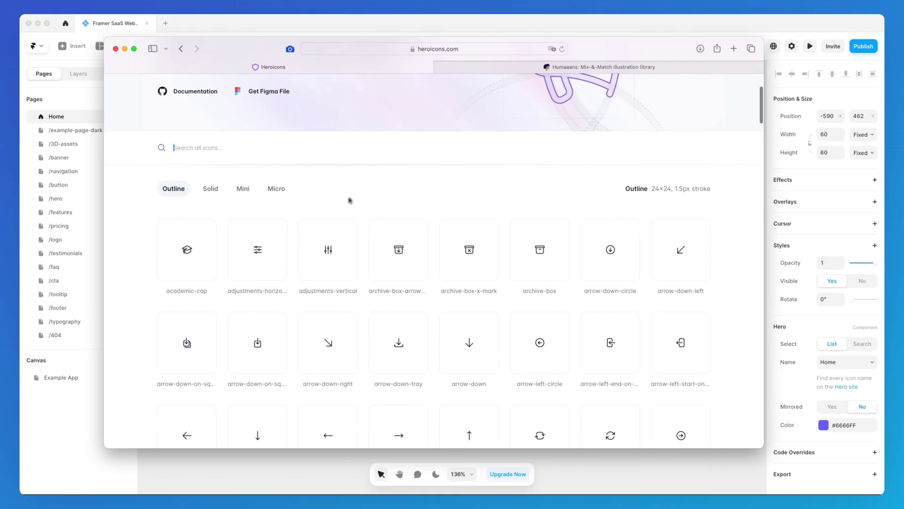
type("horiz")
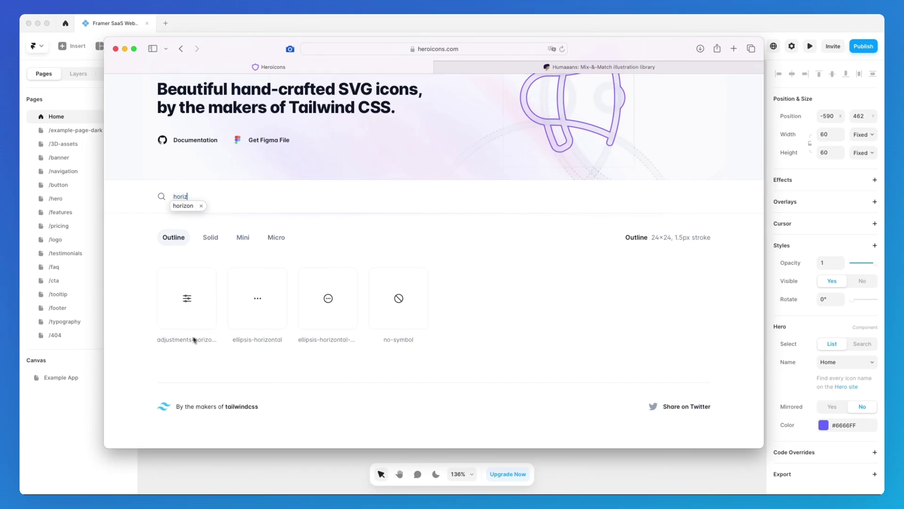
type("on")
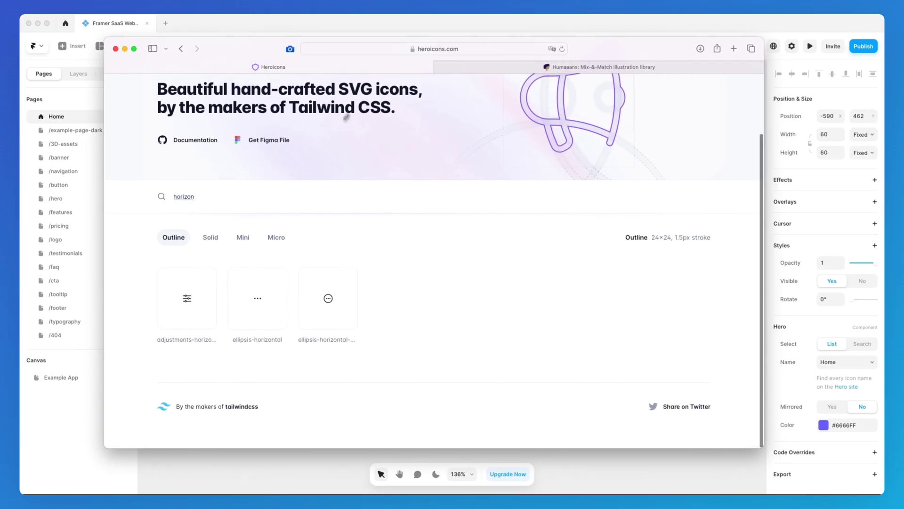
mouse_move(180, 310)
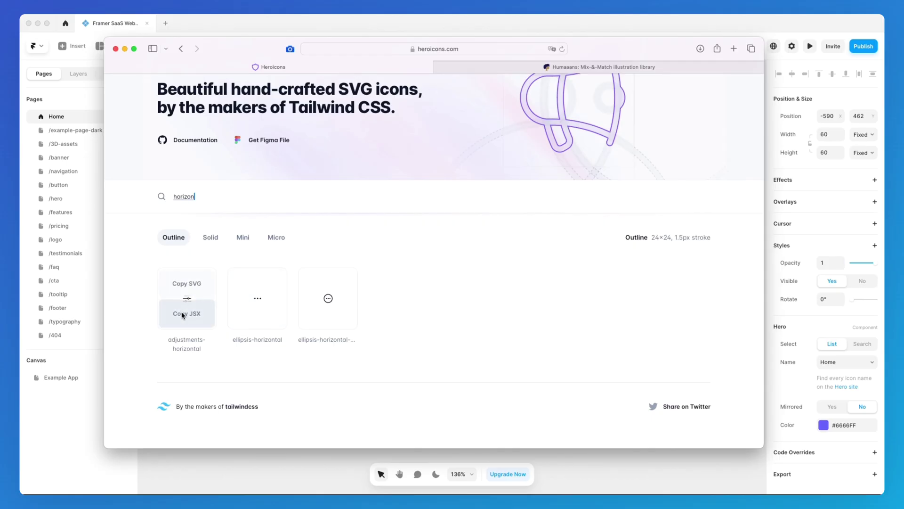
left_click(195, 289)
Return to Framer, paste the copied SVG icon onto the canvas near the Hero icon and delete it.
key("super+Tab")
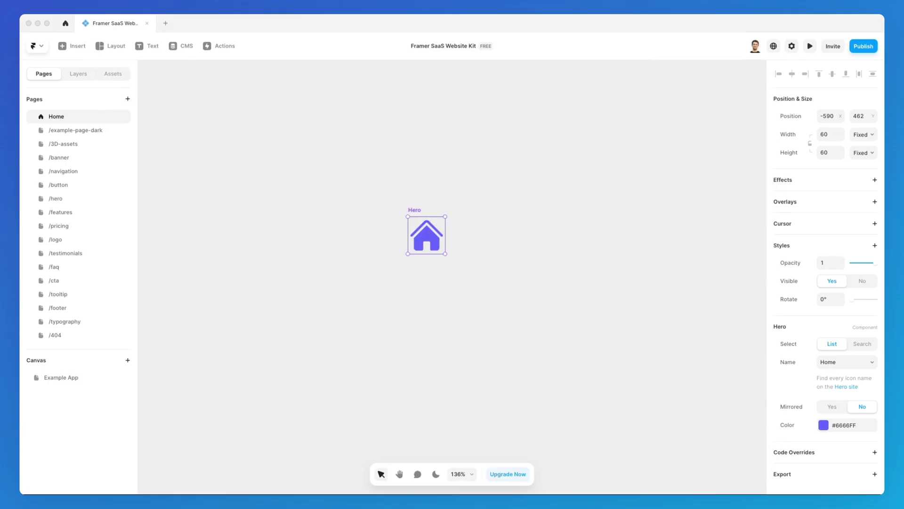
left_click(550, 218)
key("super+v")
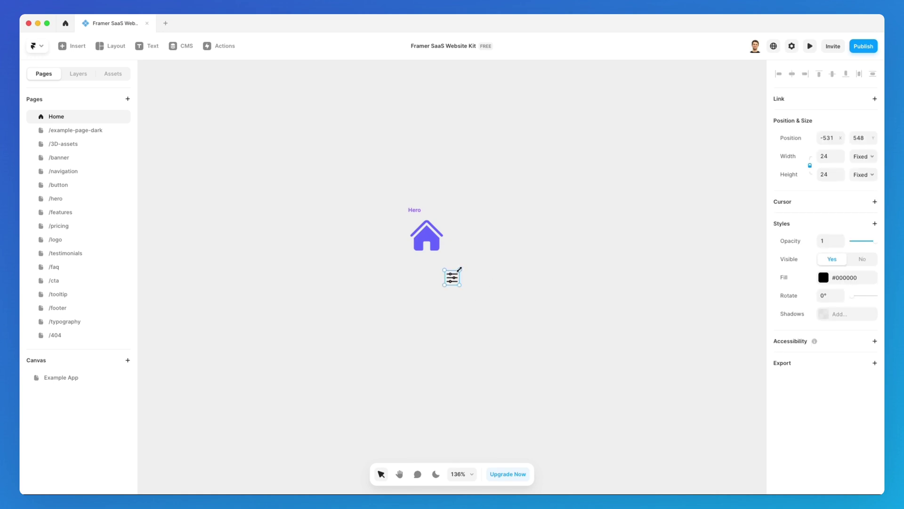
left_click_drag(459, 270, 539, 323)
key("Delete")
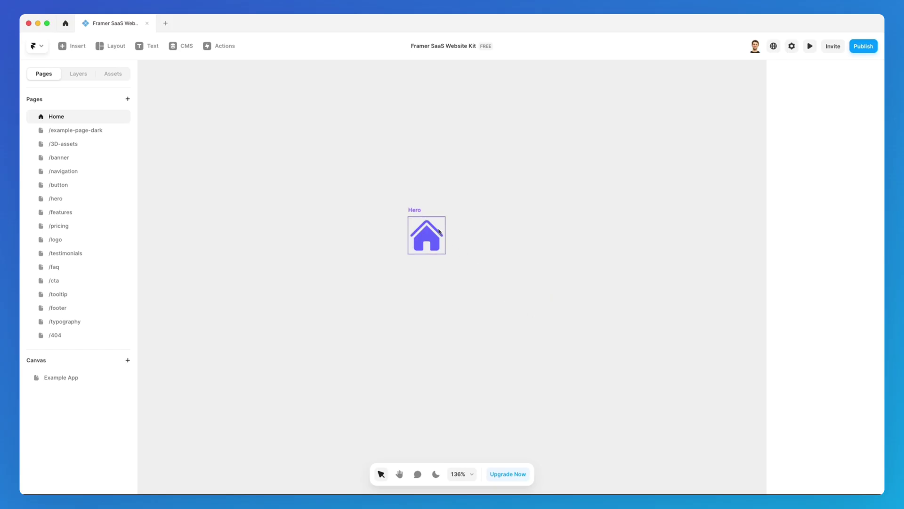
Change the Hero icon on the canvas from the house symbol to AdjustmentsVertical.
left_click(420, 226)
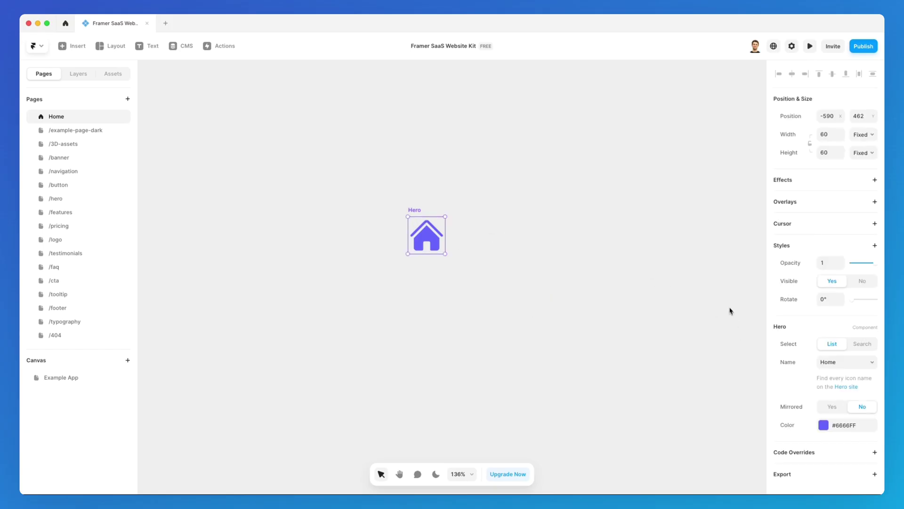
left_click(847, 362)
scroll(843, 235, "up", 20)
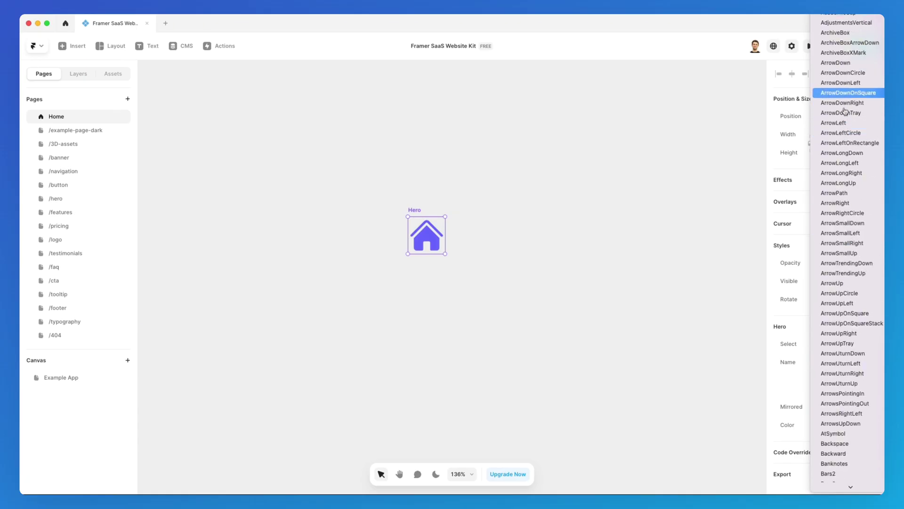
left_click(851, 25)
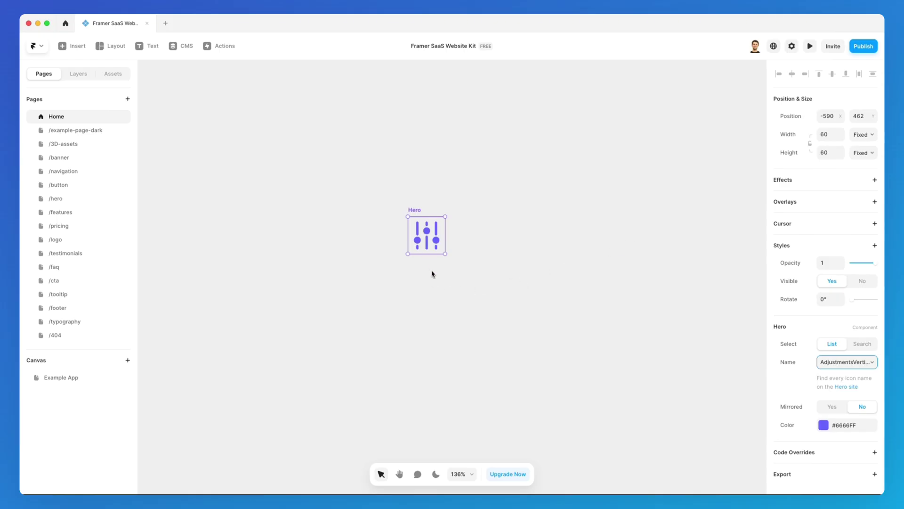
left_click(411, 279)
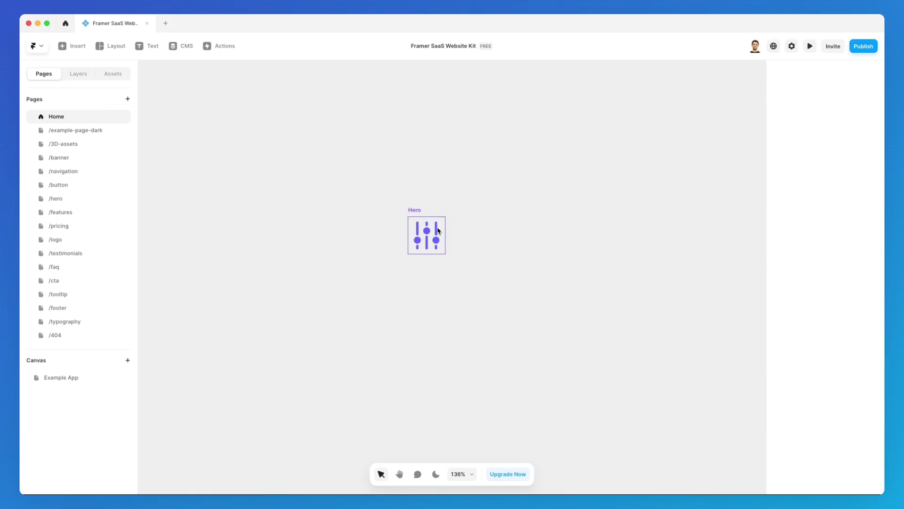
Review the copy options for icons on the Heroicons site in the browser and minimize its window to return to Framer.
scroll(437, 231, "down", 2)
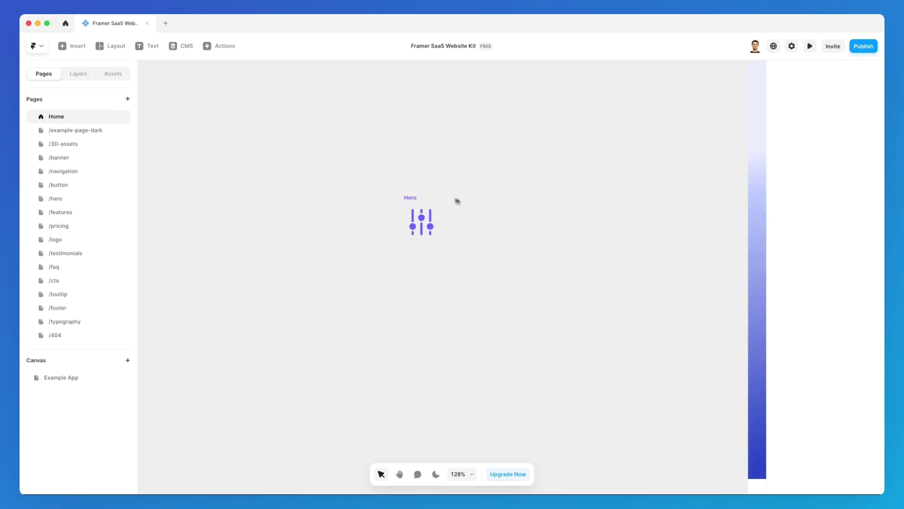
scroll(457, 201, "down", 1)
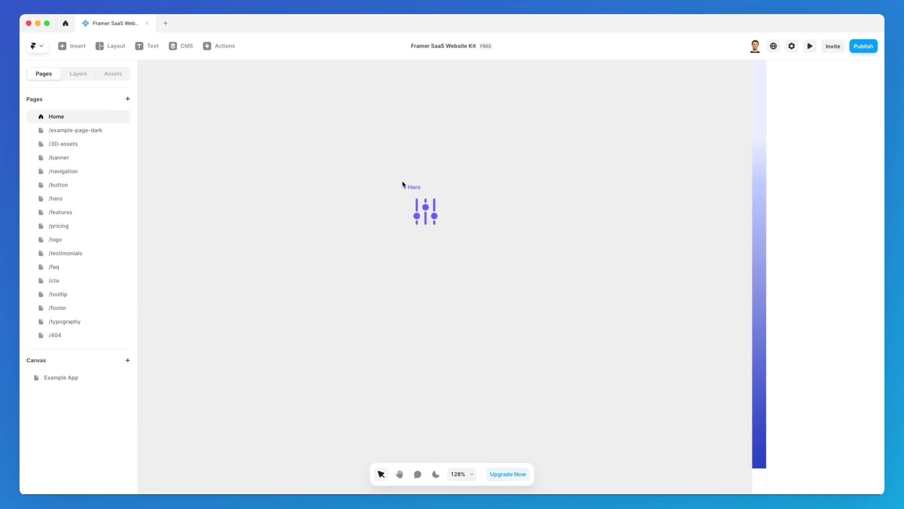
scroll(429, 195, "up", 2)
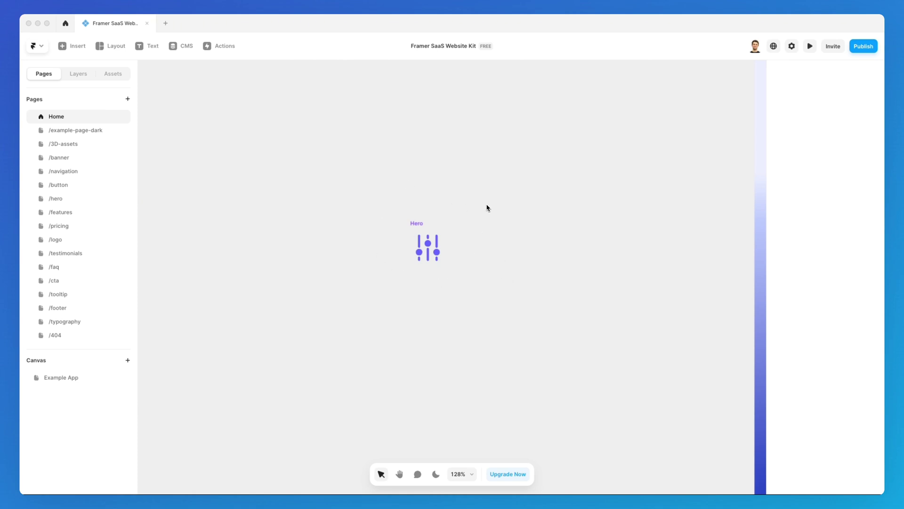
left_click(547, 492)
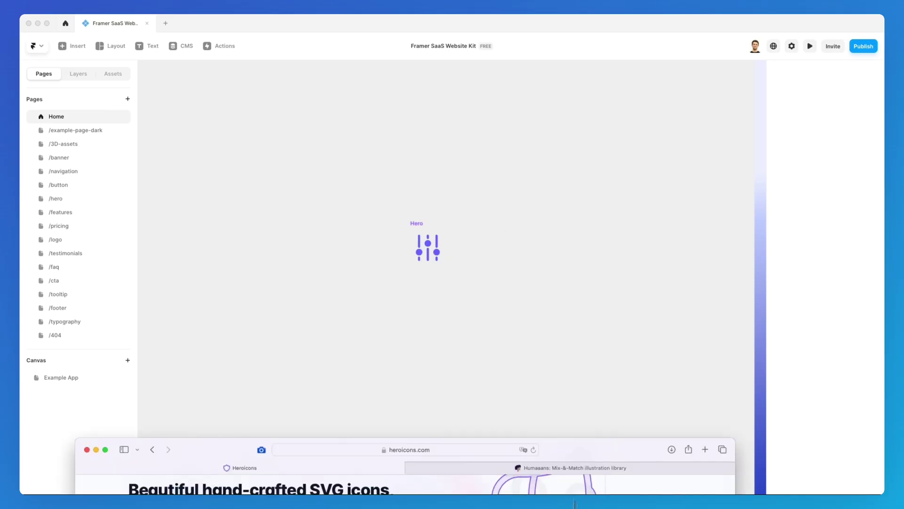
mouse_move(237, 279)
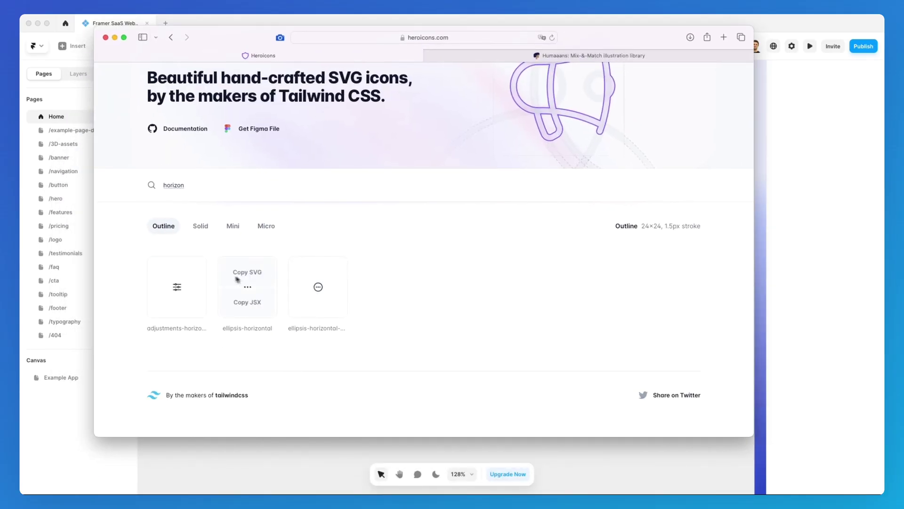
key("super+m")
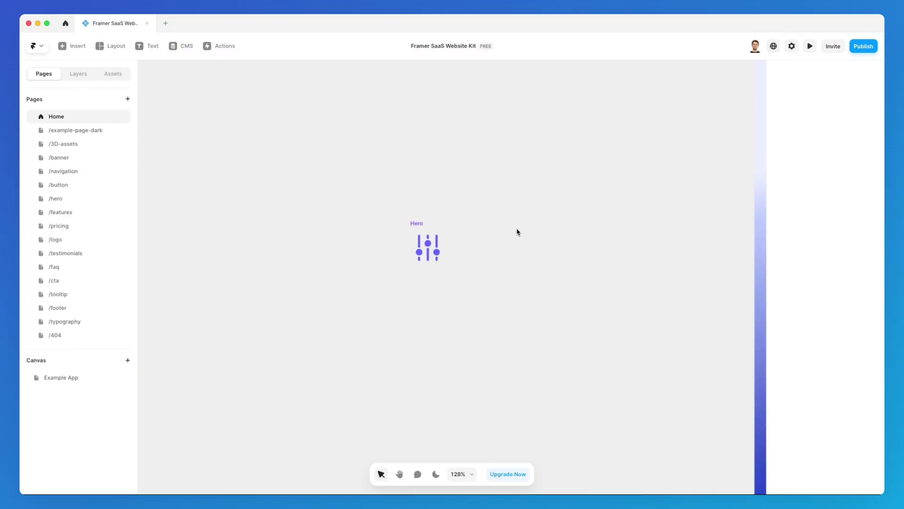
Insert a Material icon on the canvas beside the Hero icon.
left_click(70, 52)
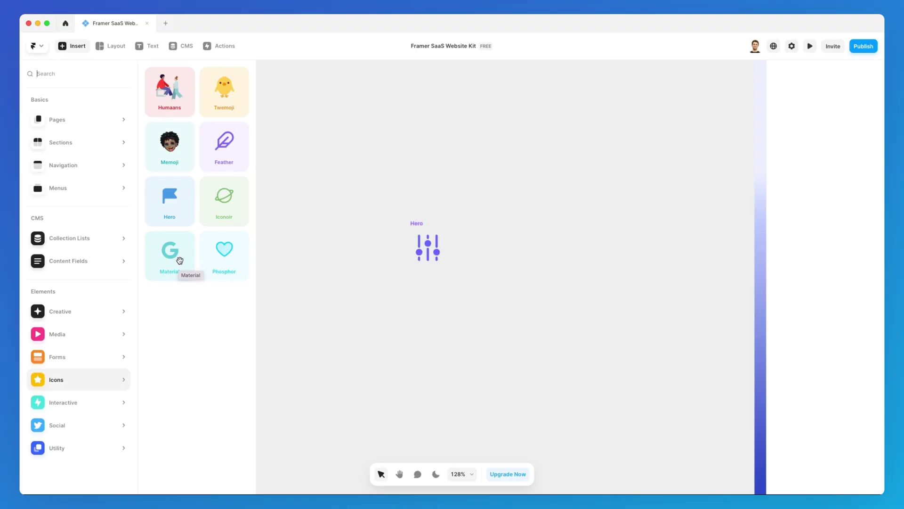
left_click(178, 259)
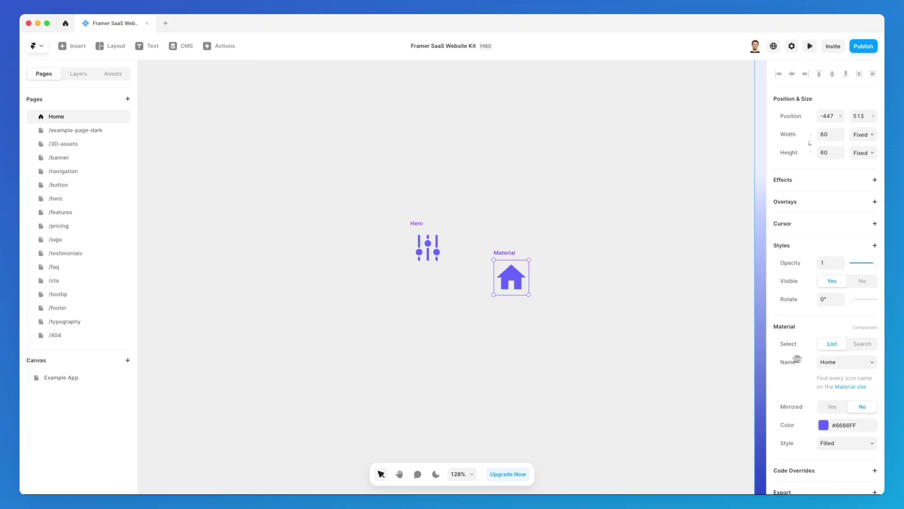
Try HeadsetMic as the Material icon's symbol and return it to Home.
left_click(843, 361)
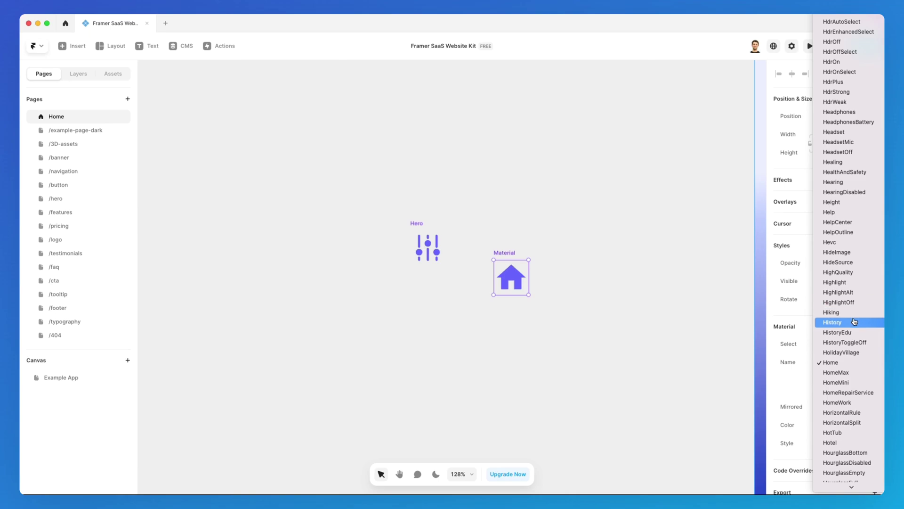
scroll(846, 315, "up", 2)
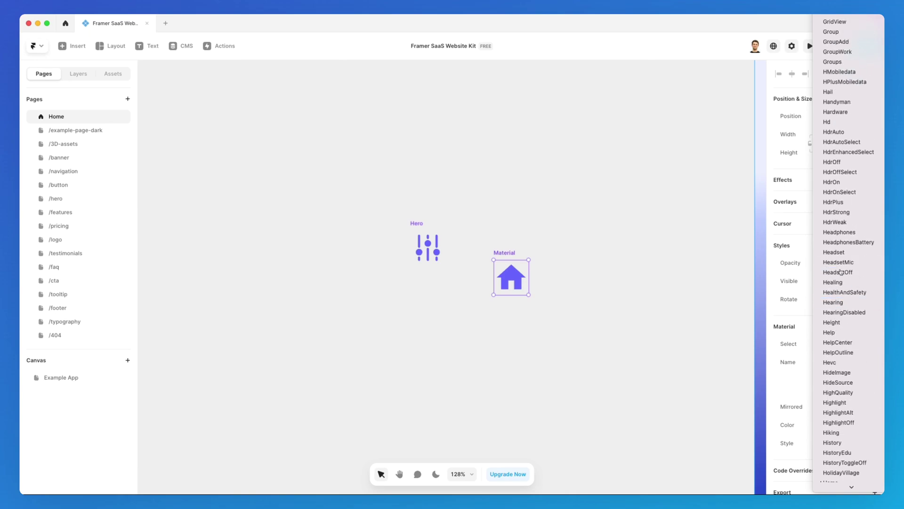
left_click(839, 273)
left_click(840, 365)
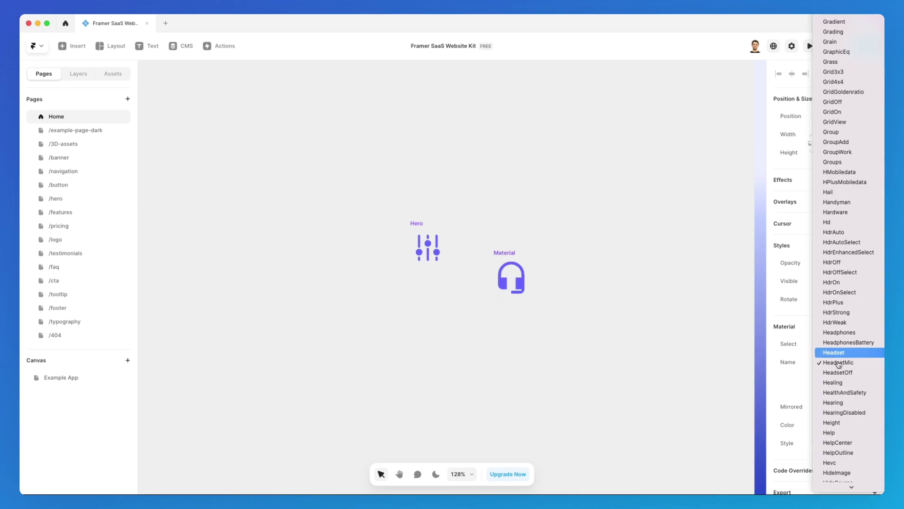
scroll(840, 353, "down", 5)
left_click(843, 344)
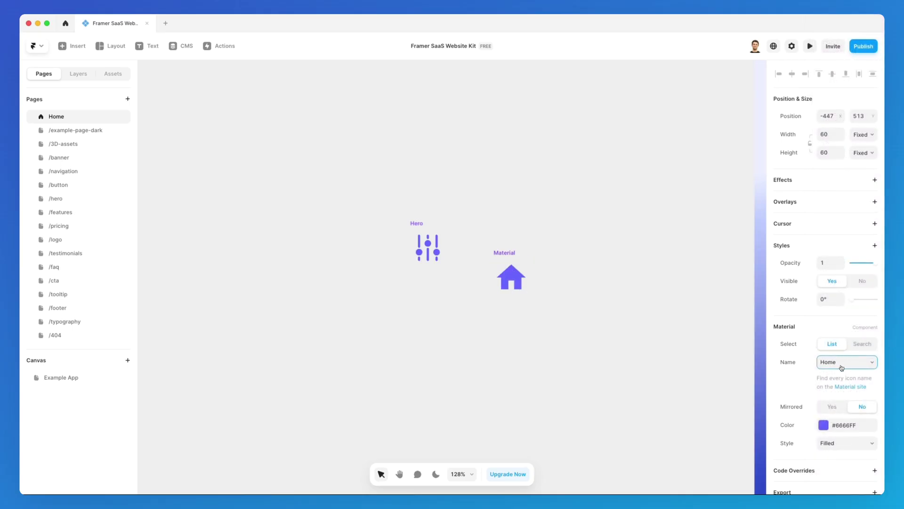
left_click(842, 367)
scroll(838, 363, "down", 2)
left_click(838, 362)
Switch the Material icon's selection mode to Search and set its name to "arrow".
left_click(857, 348)
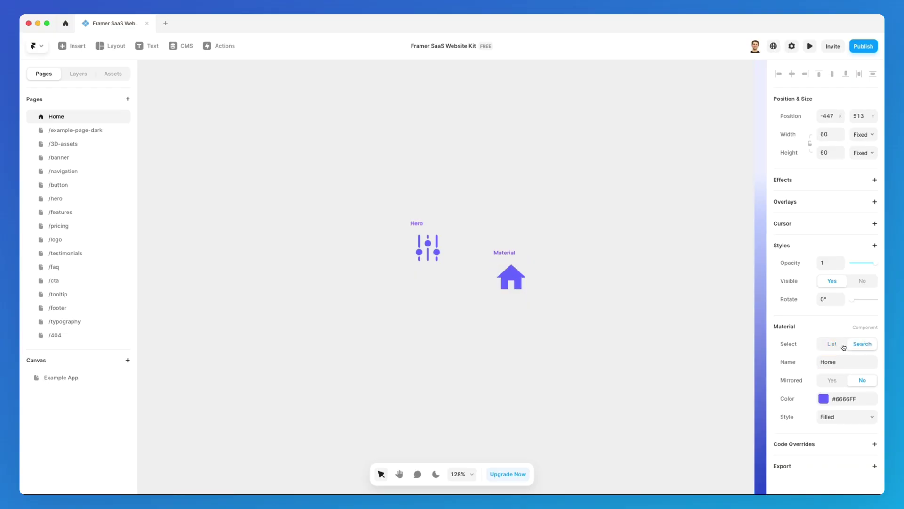
left_click(843, 348)
left_click(859, 345)
left_click(840, 345)
left_click(856, 346)
left_click(822, 362)
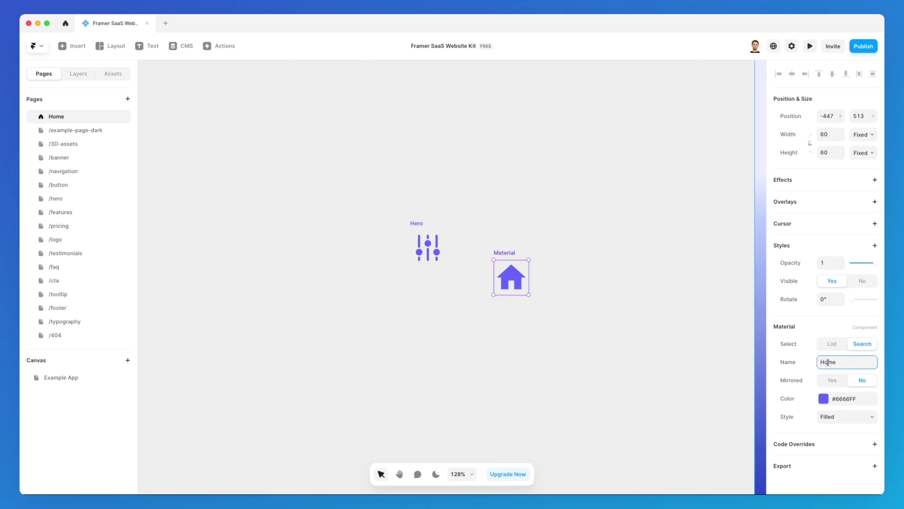
double_click(829, 362)
type("arrow")
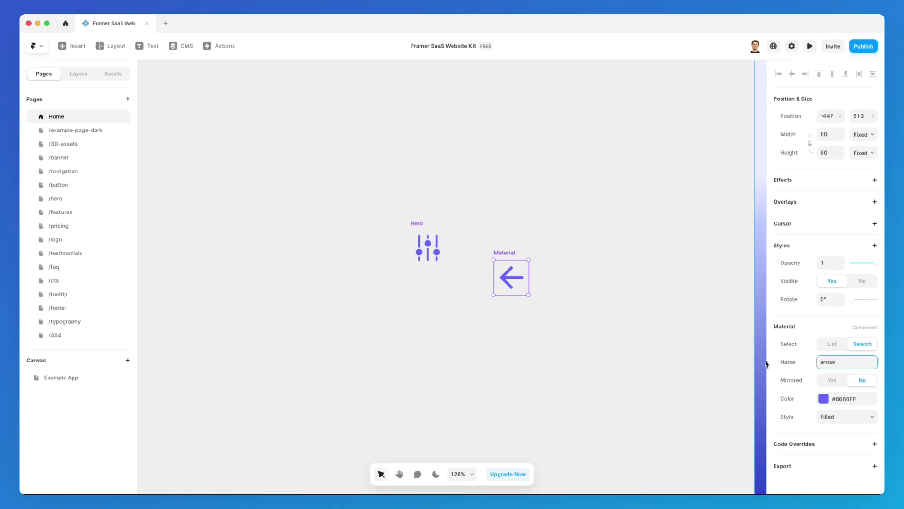
Try mirroring the Material arrow icon, restore its unmirrored state, and set its color to #8400FF.
left_click(831, 381)
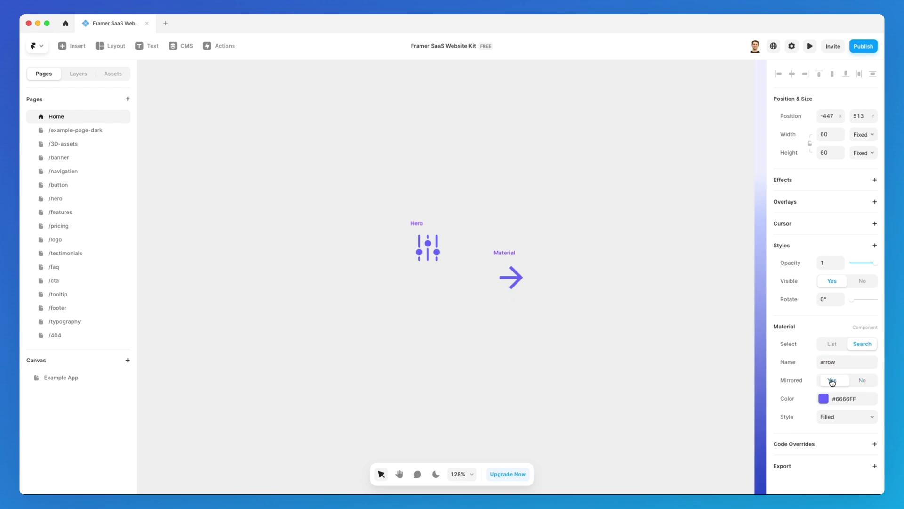
left_click(860, 382)
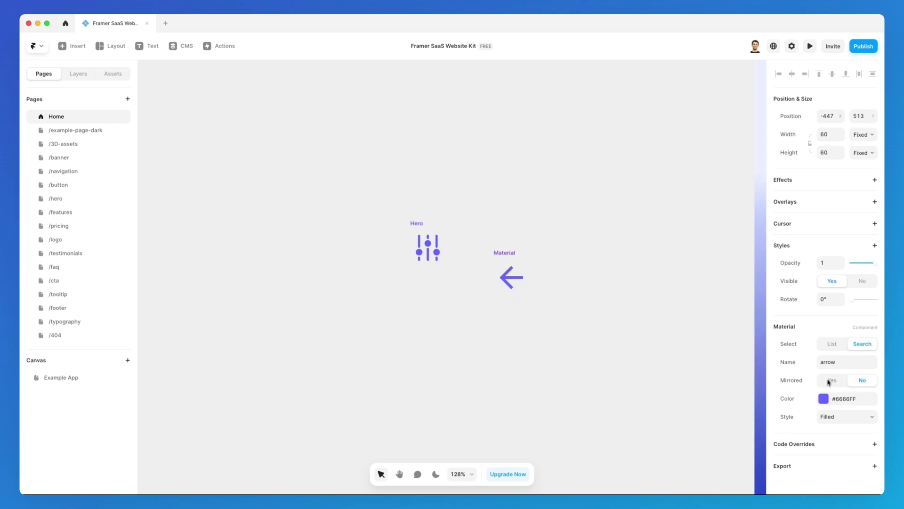
left_click(825, 400)
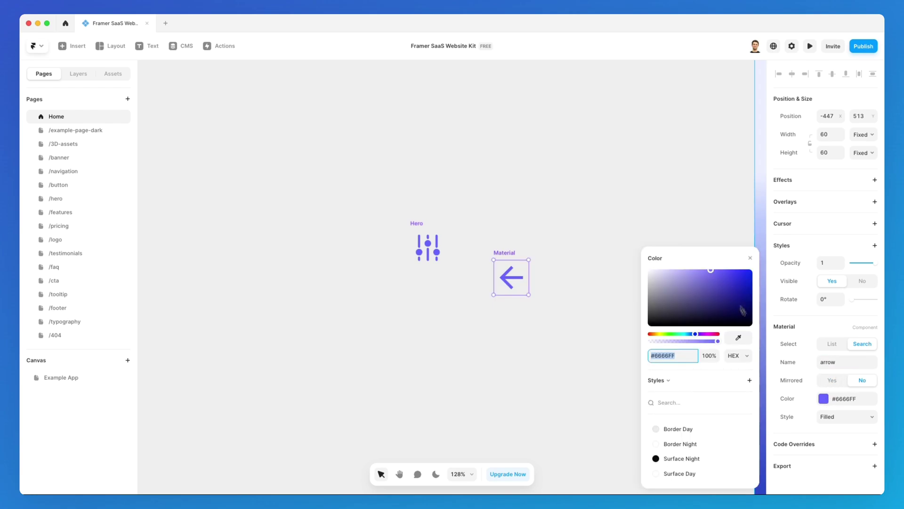
left_click_drag(743, 311, 762, 267)
mouse_move(716, 333)
left_mouse_down()
mouse_move(677, 335)
mouse_move(702, 334)
left_mouse_up()
left_click(747, 261)
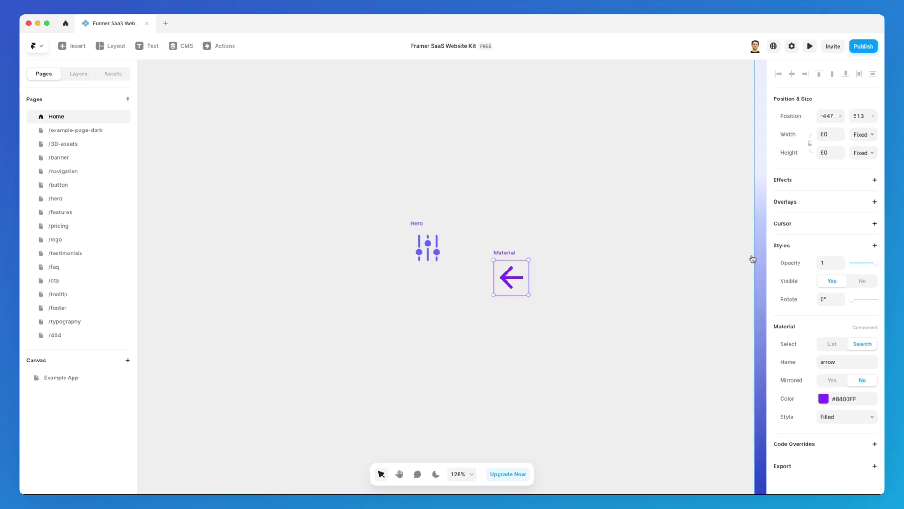
Try the TwoTone, Sharp, Rounded and Outlined styles on the Material arrow icon, return it to Filled and deselect it.
left_click(851, 417)
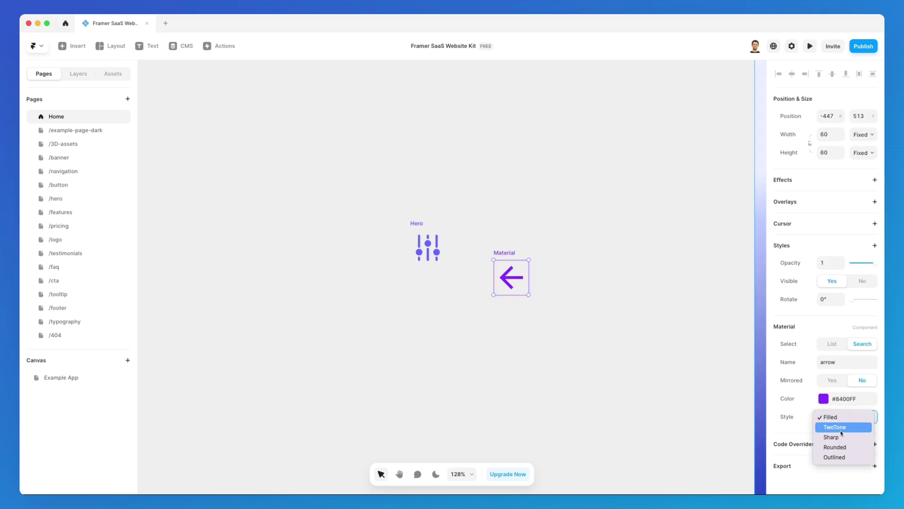
left_click(843, 423)
left_click(835, 416)
left_click(843, 426)
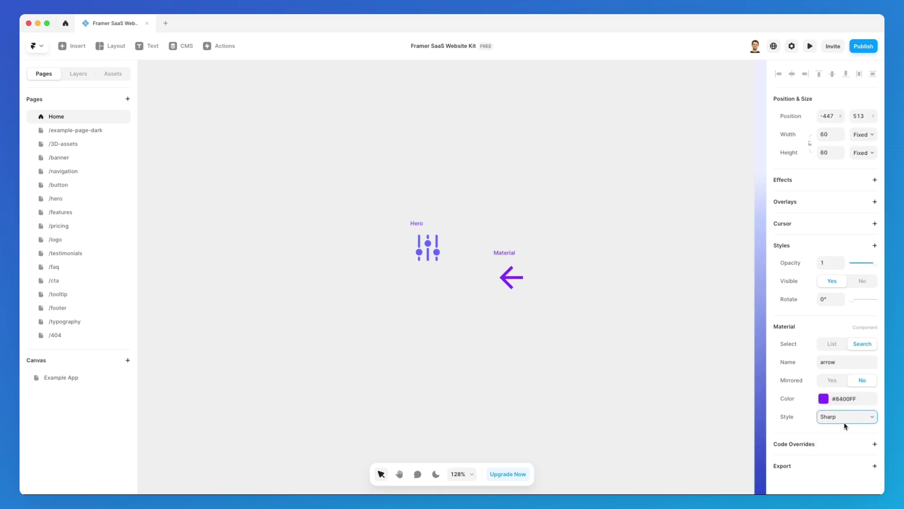
left_click(844, 423)
left_click(848, 430)
left_click(844, 425)
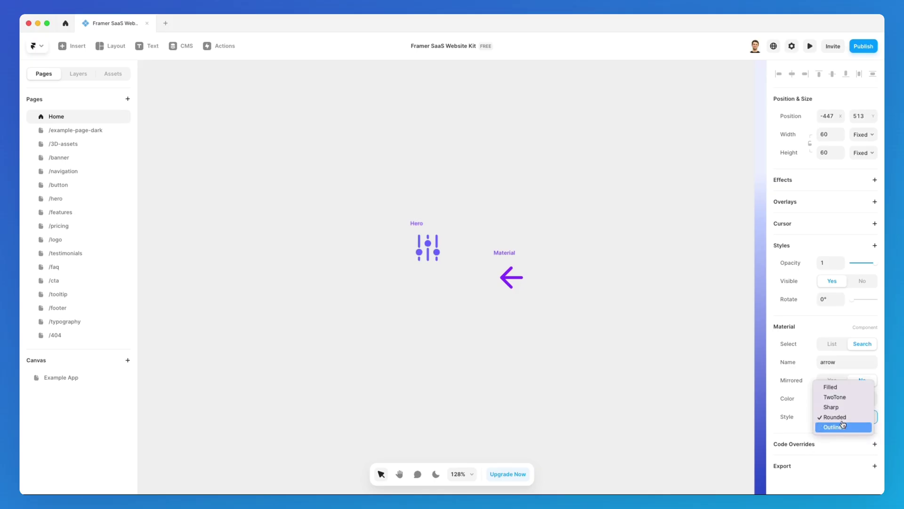
left_click(845, 427)
left_click(847, 418)
left_click(838, 379)
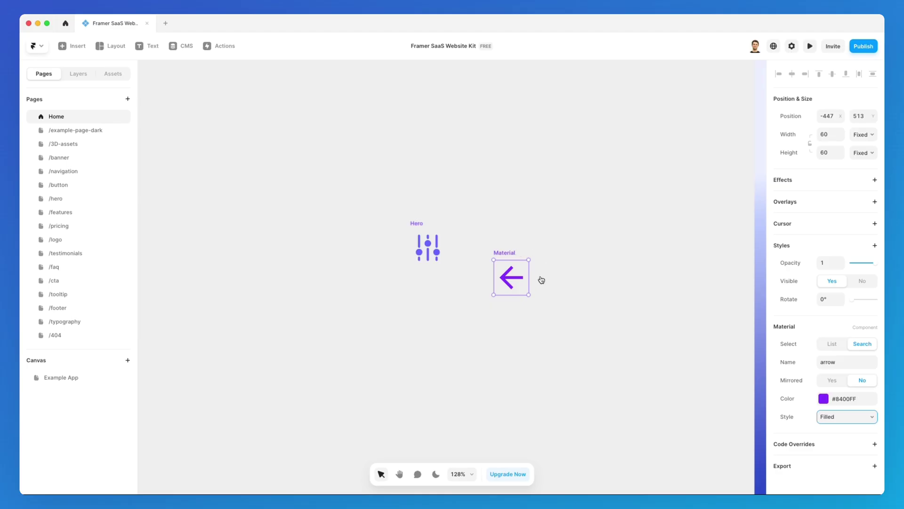
left_click(620, 300)
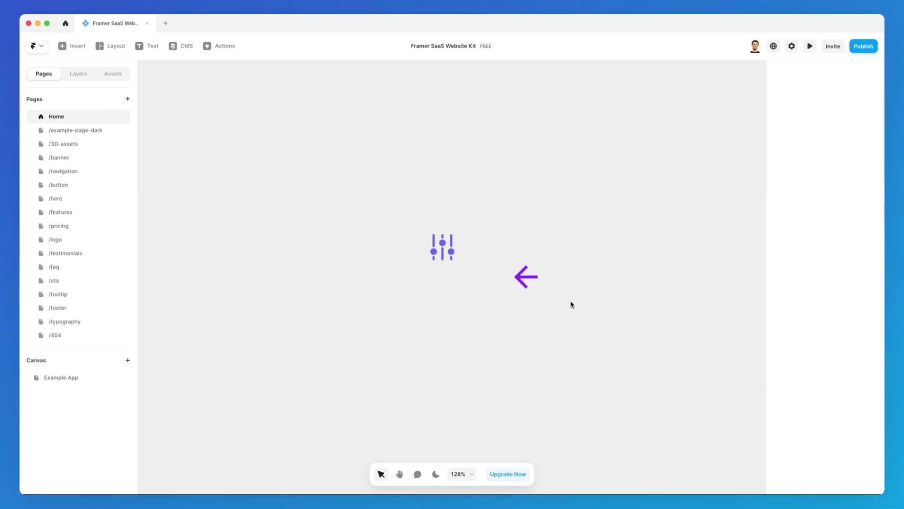
Insert a Humaaans illustration from the icon sets and move it to about X -1019, Y 388 on the canvas.
left_click(73, 46)
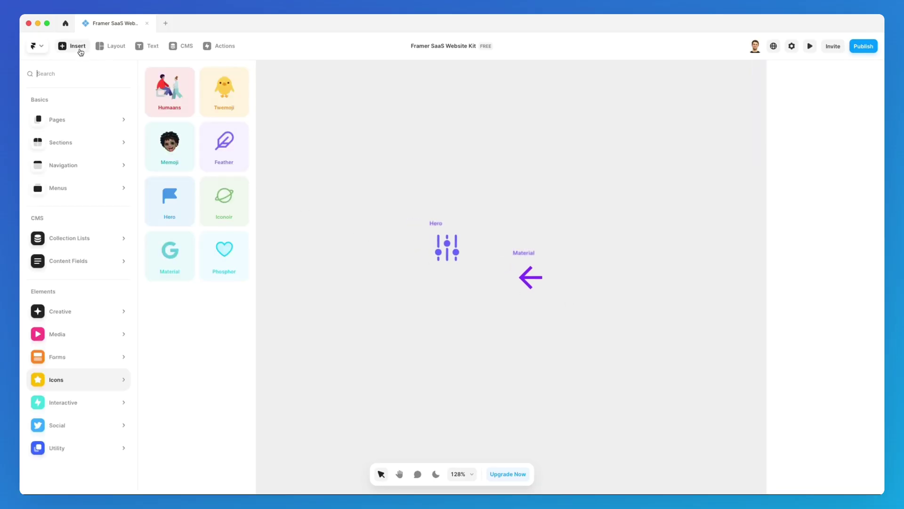
mouse_move(69, 386)
left_click(174, 109)
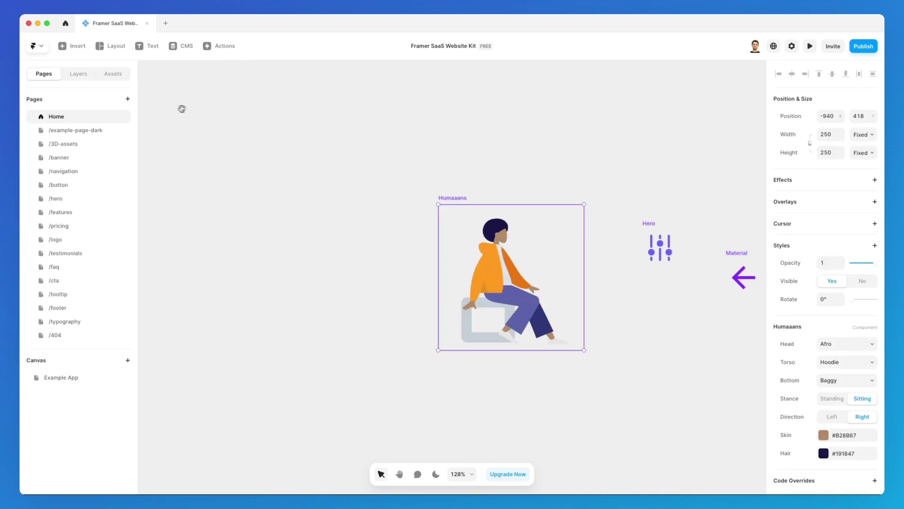
left_click_drag(547, 230, 514, 219)
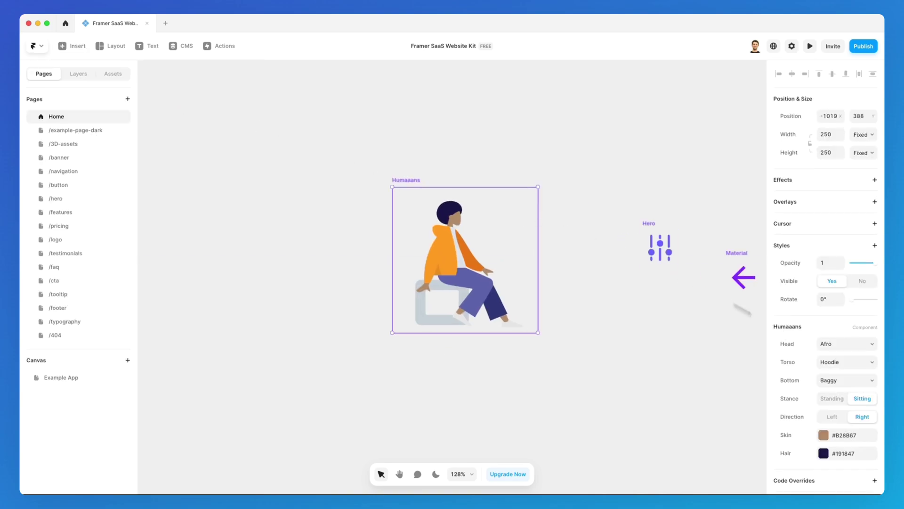
Try the Chongo head on the Humaaans illustration and set the head to Hijab2.
left_click(845, 344)
left_click(853, 375)
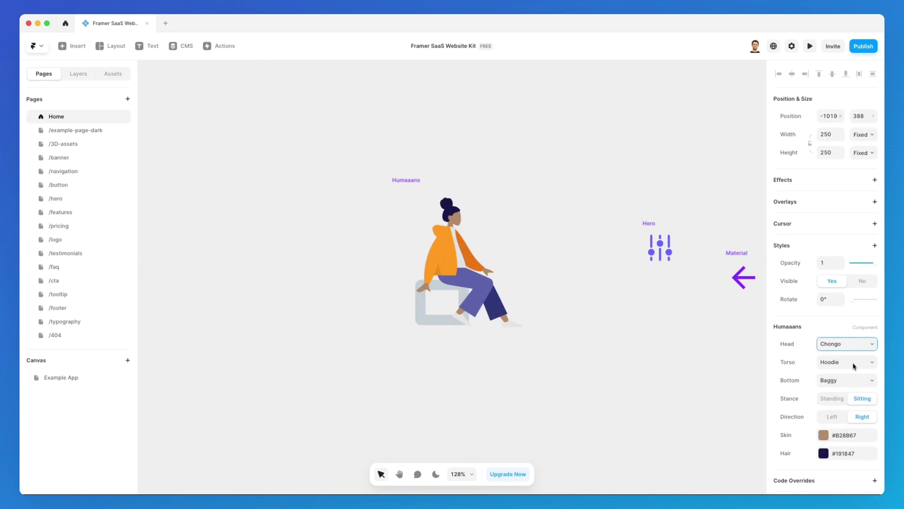
left_click(855, 346)
left_click(854, 376)
Set the Humaaans illustration's torso to Long, after trying Jacket, and its bottom to Sweat.
left_click(847, 365)
left_click(844, 372)
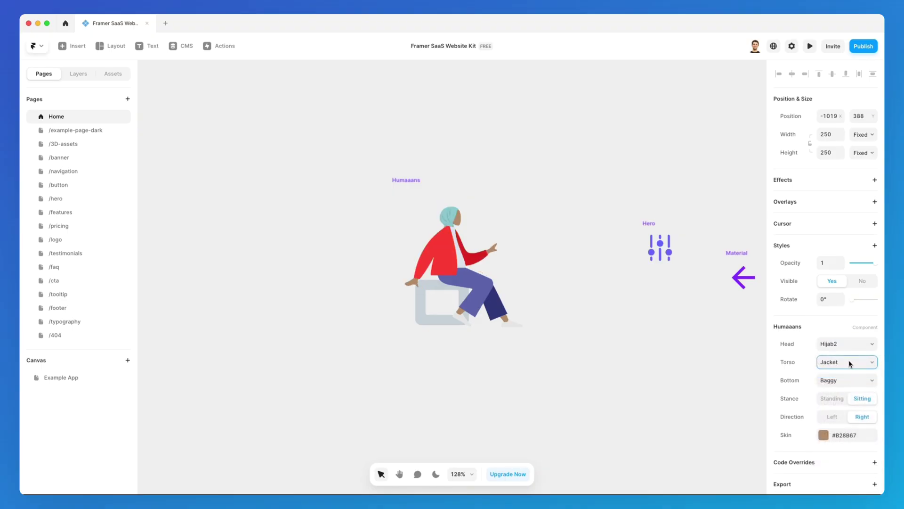
left_click(848, 364)
left_click(847, 372)
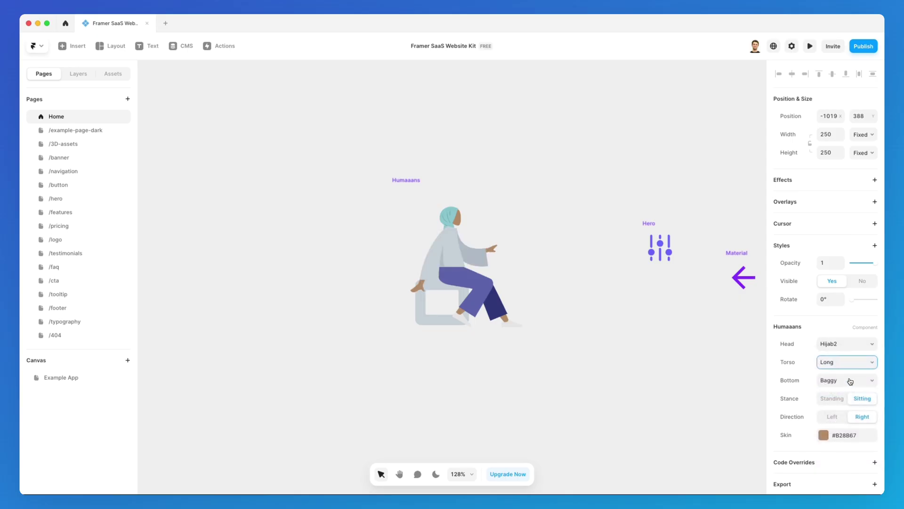
left_click(848, 380)
left_click(846, 400)
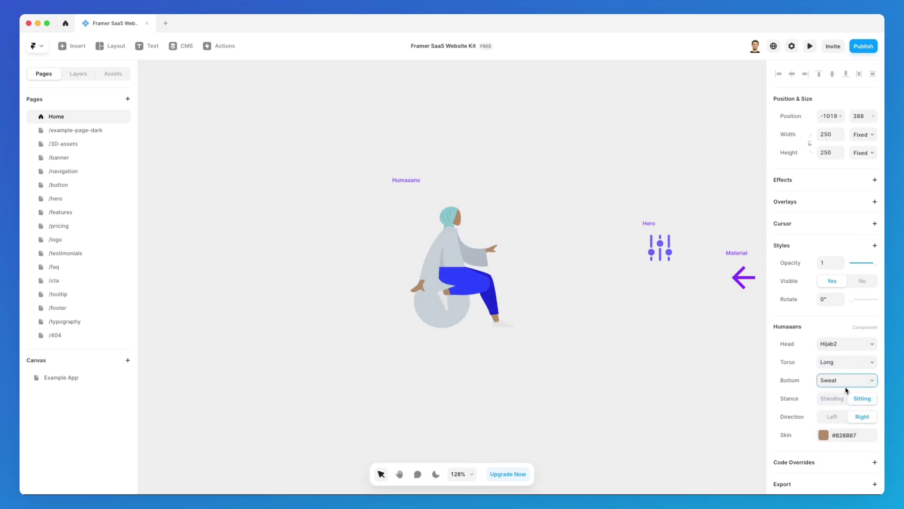
Set the Humaaans illustration's stance to Standing and try the Left direction before returning it to Right.
left_click(833, 399)
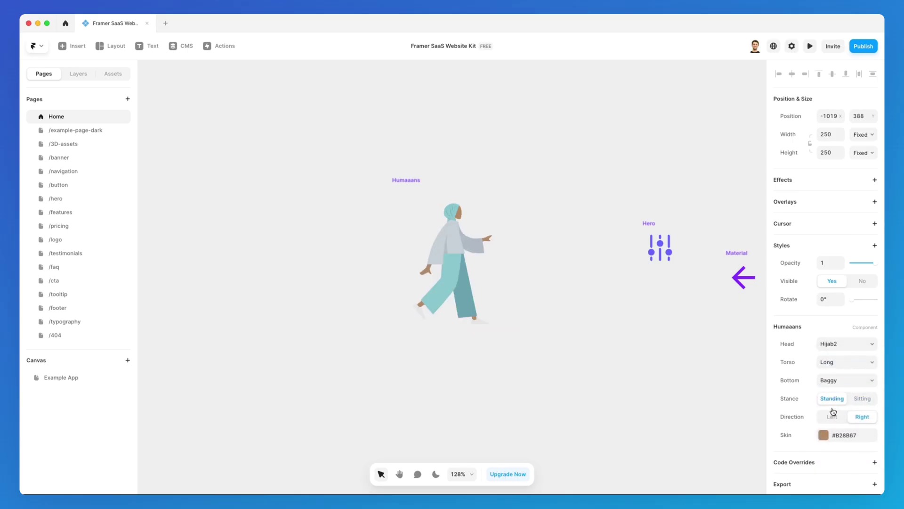
left_click(834, 421)
left_click(852, 418)
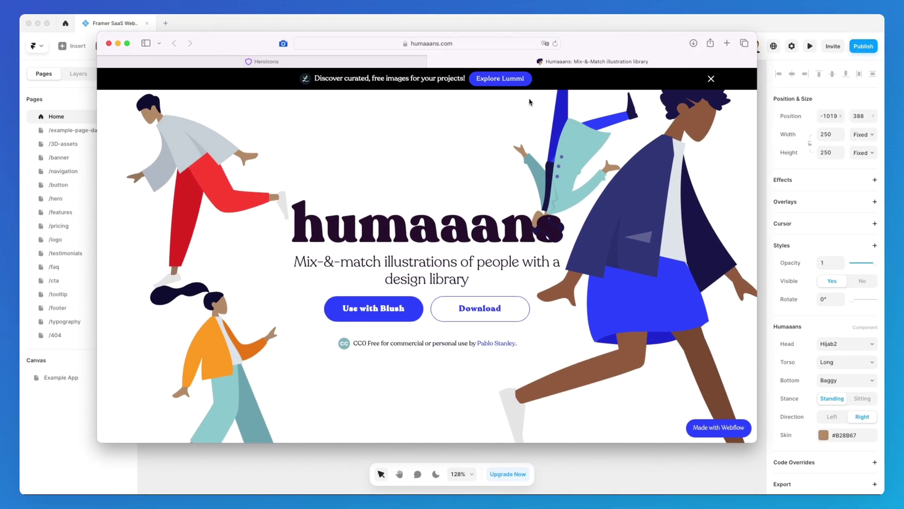
Review the remix examples, use cases and templates on the Humaaans website in the browser and return to Framer.
scroll(531, 98, "down", 10)
scroll(468, 122, "up", 3)
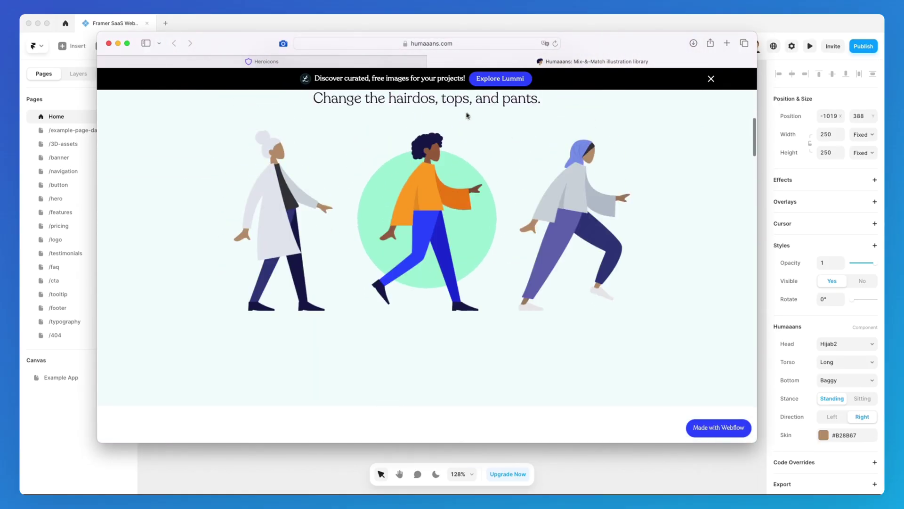
scroll(612, 123, "down", 3)
scroll(623, 123, "up", 3)
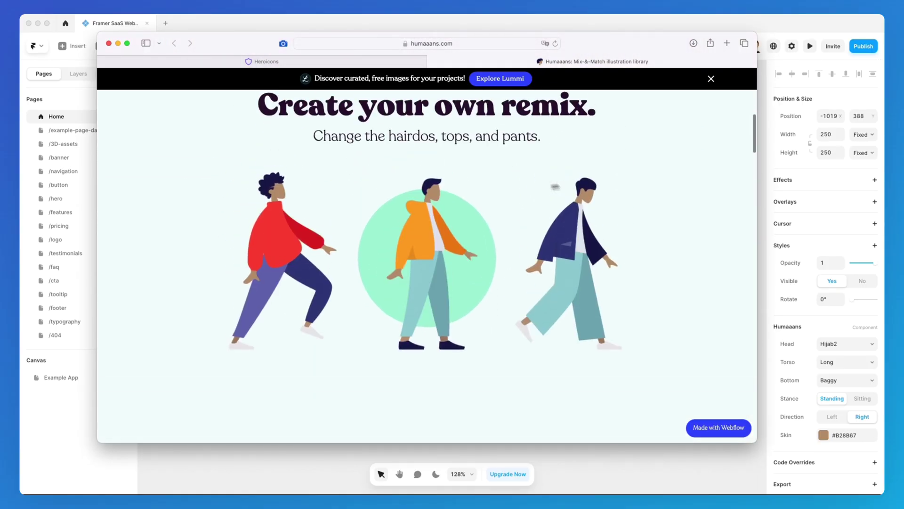
scroll(658, 148, "down", 5)
scroll(661, 155, "down", 2)
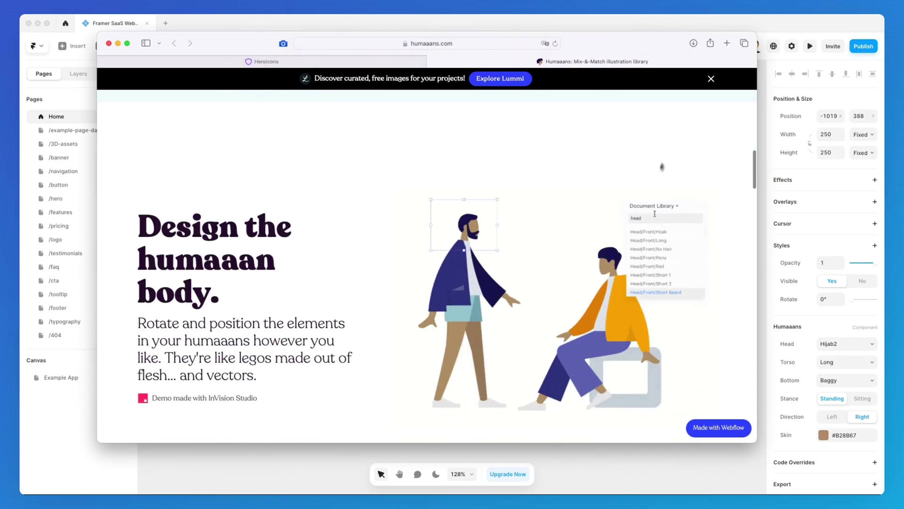
scroll(535, 163, "down", 3)
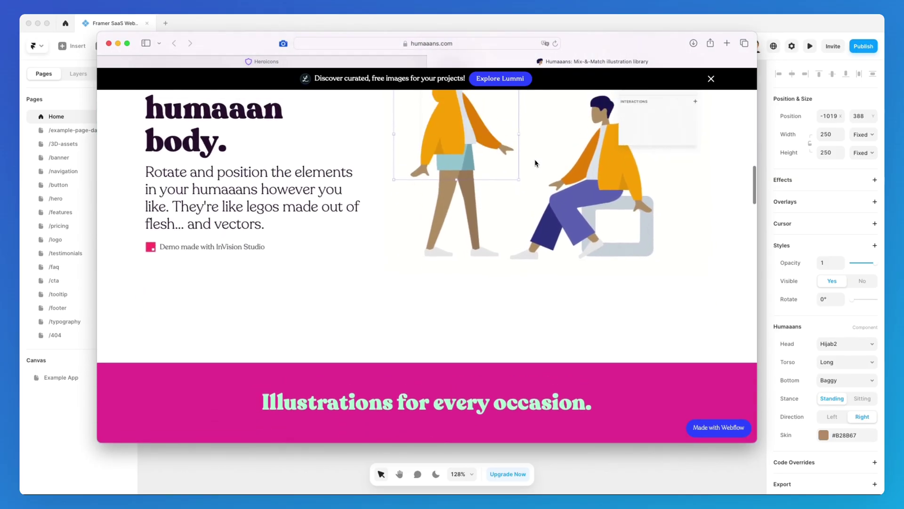
scroll(535, 162, "up", 3)
scroll(528, 183, "down", 6)
scroll(517, 204, "down", 10)
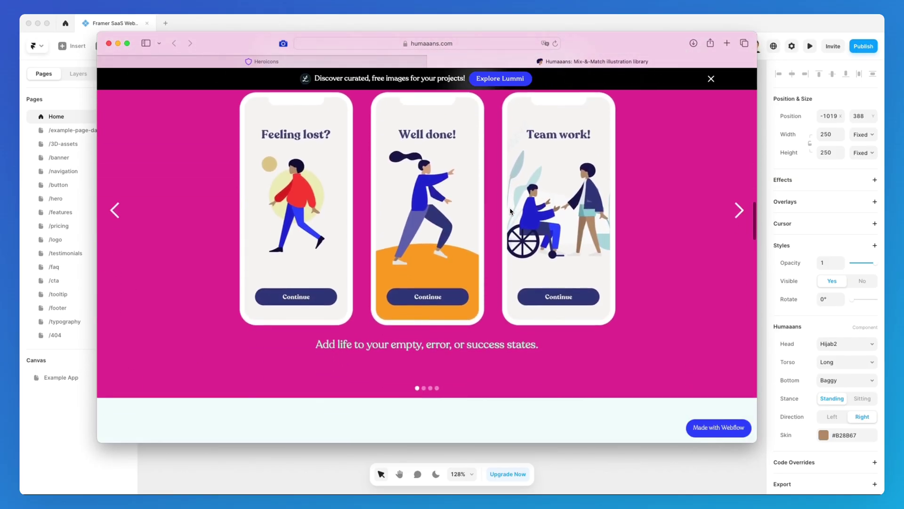
scroll(510, 211, "down", 6)
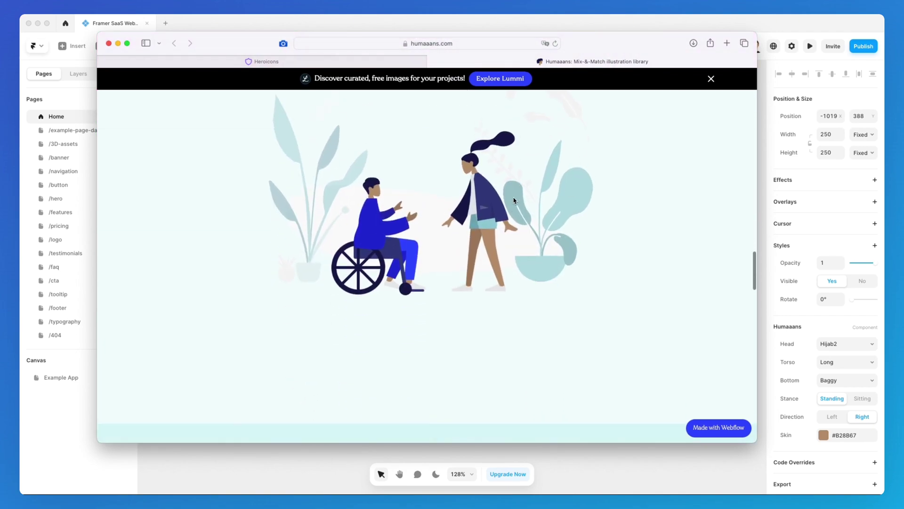
scroll(570, 207, "down", 10)
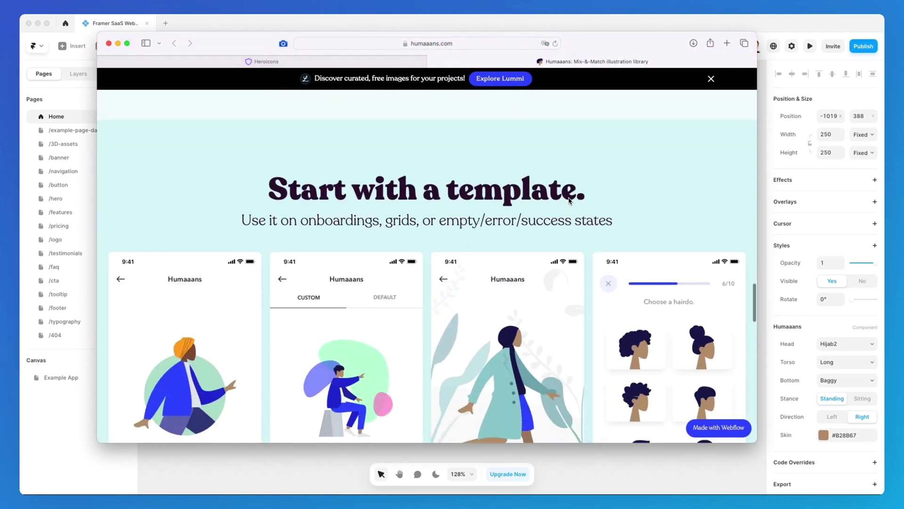
scroll(574, 210, "down", 10)
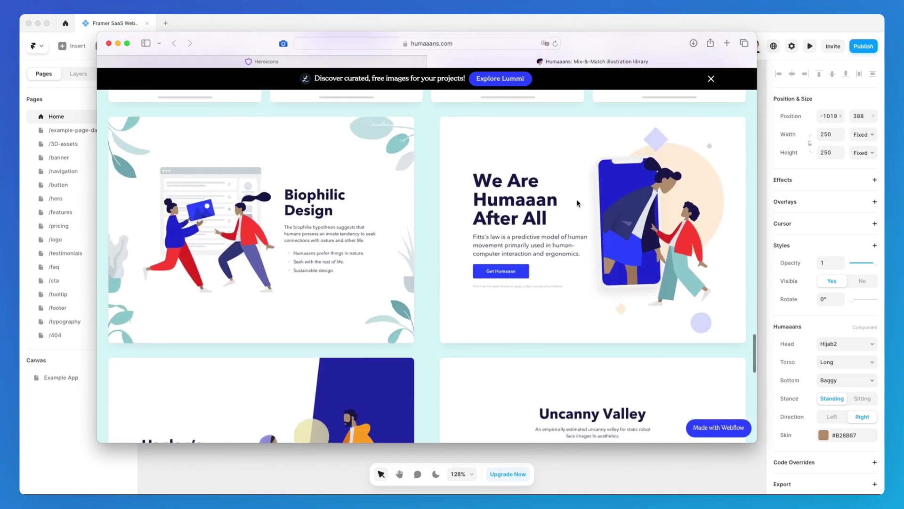
scroll(566, 198, "down", 2)
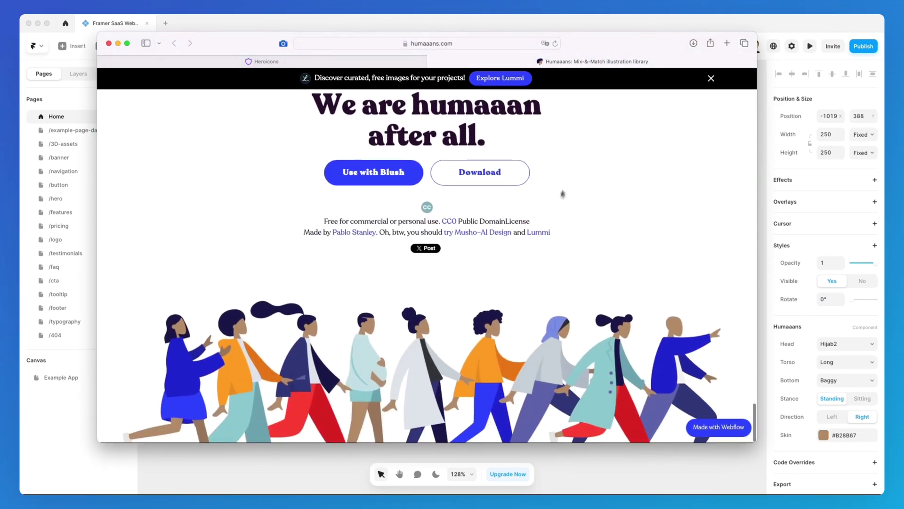
key("super+Tab")
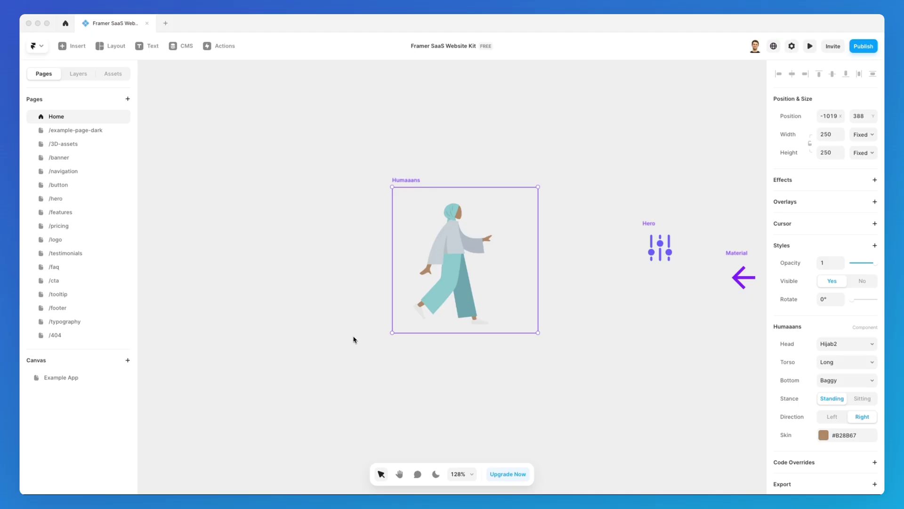
Launch the Noun Project app and look over its default icon collection.
scroll(300, 308, "down", 1)
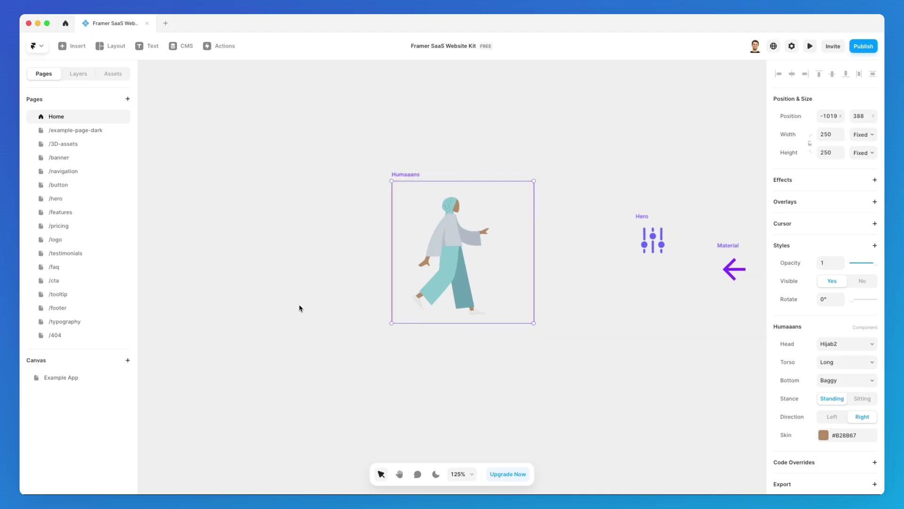
key("super+space")
type("noun")
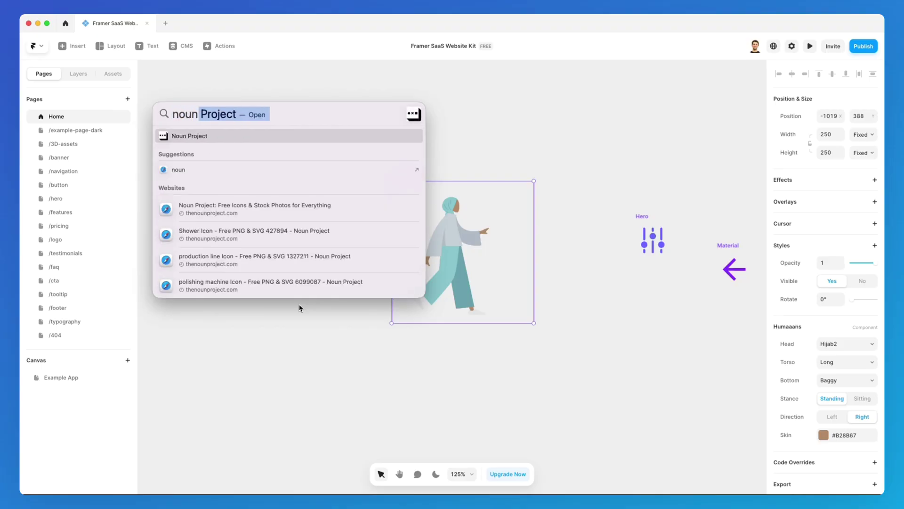
key("Return")
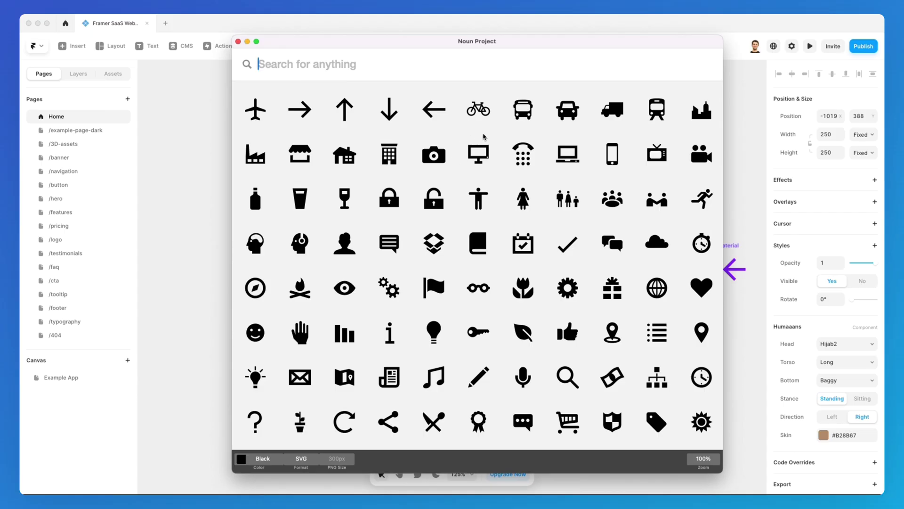
scroll(502, 144, "down", 4)
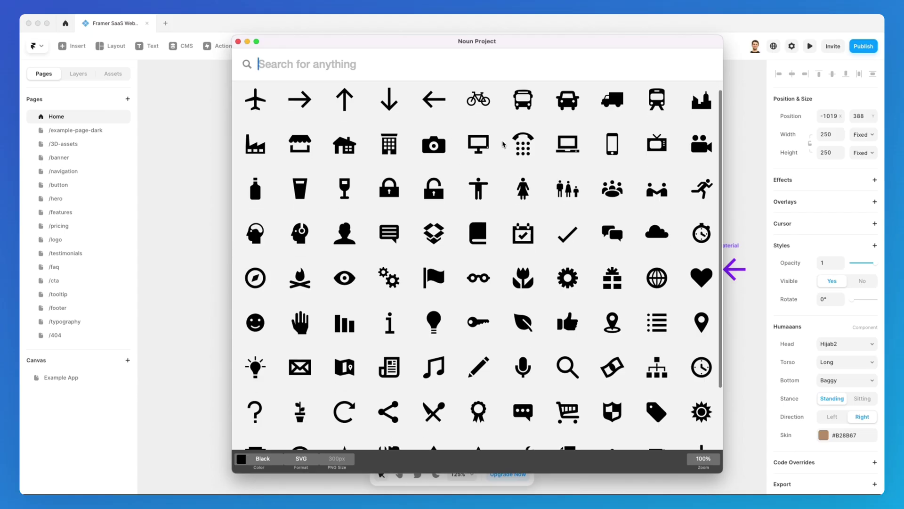
scroll(503, 145, "up", 4)
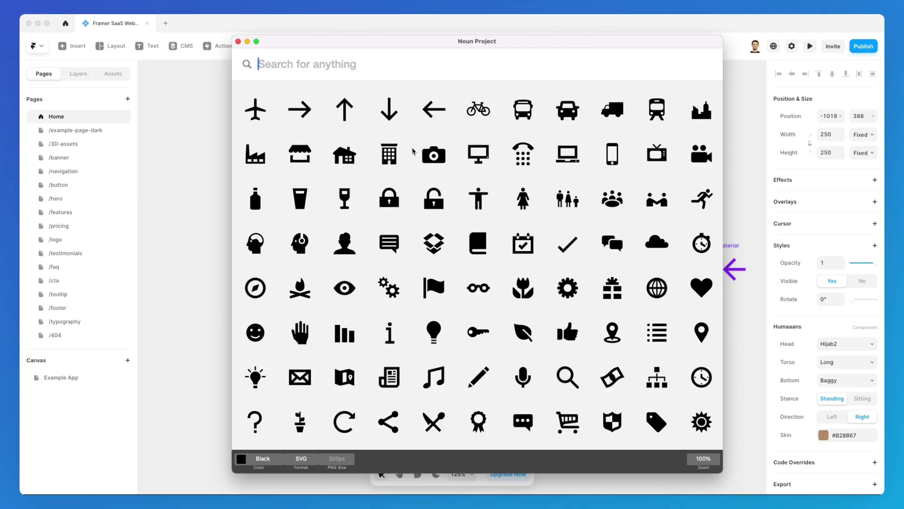
Search Noun Project for "decorations" and browse the resulting icons.
type("decorations")
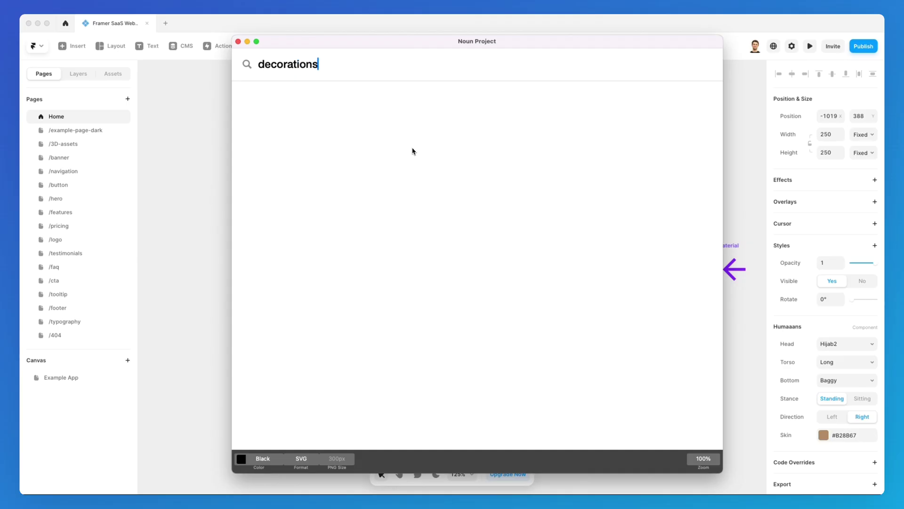
key("Return")
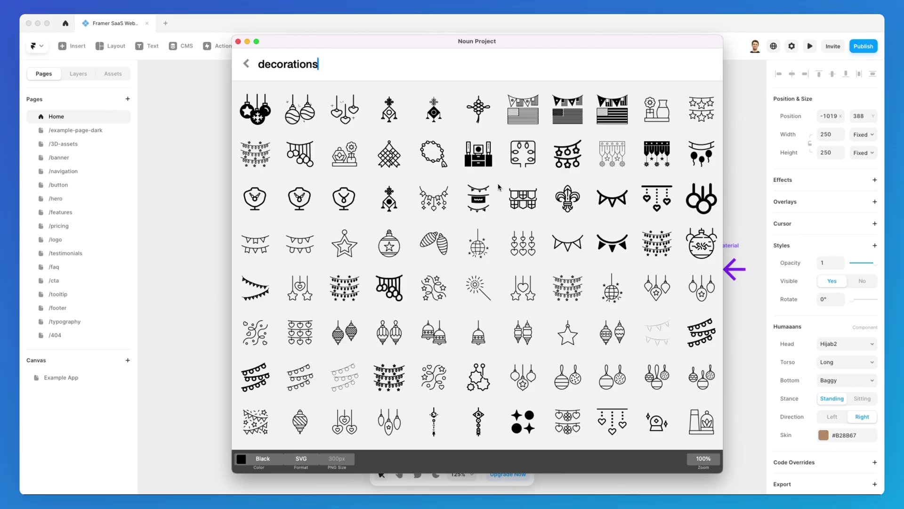
scroll(491, 191, "down", 10)
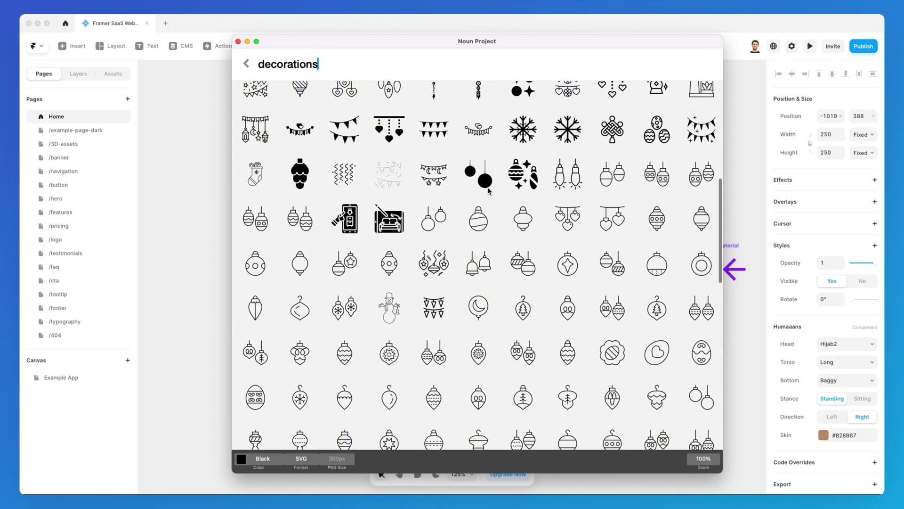
scroll(504, 183, "down", 5)
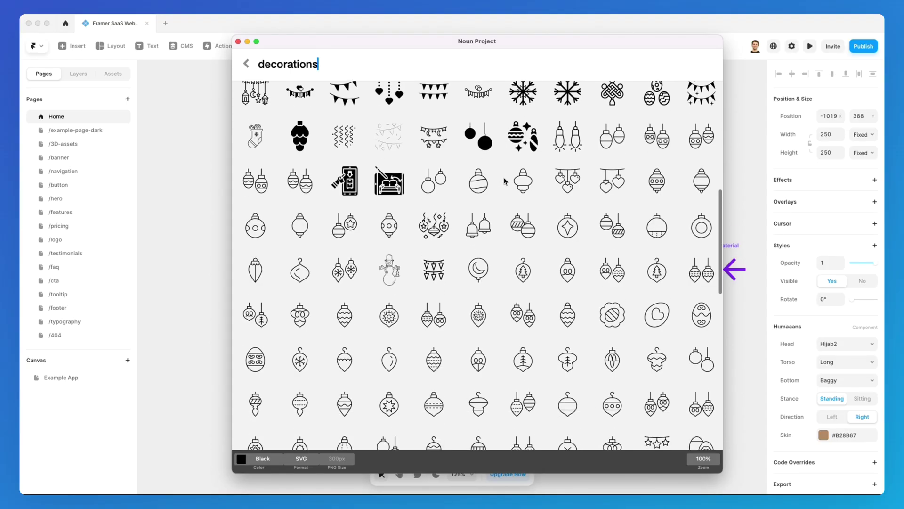
scroll(507, 179, "down", 10)
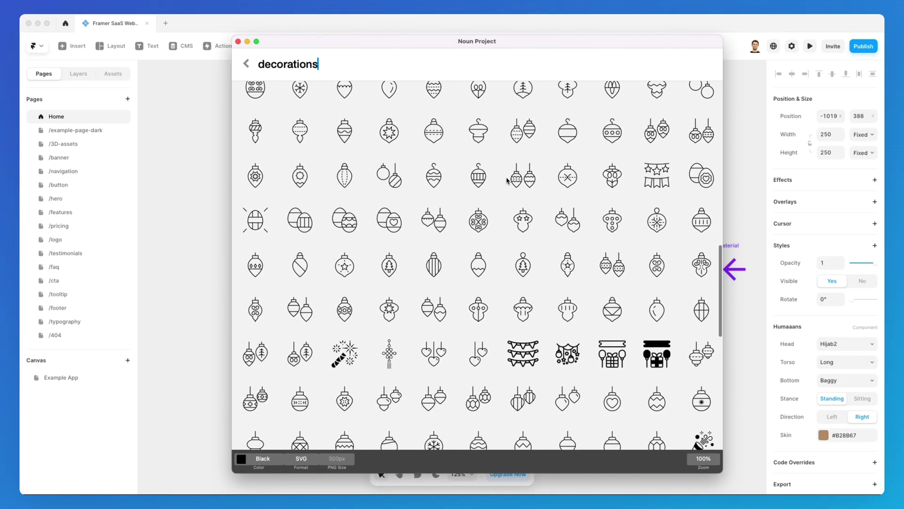
scroll(505, 180, "down", 10)
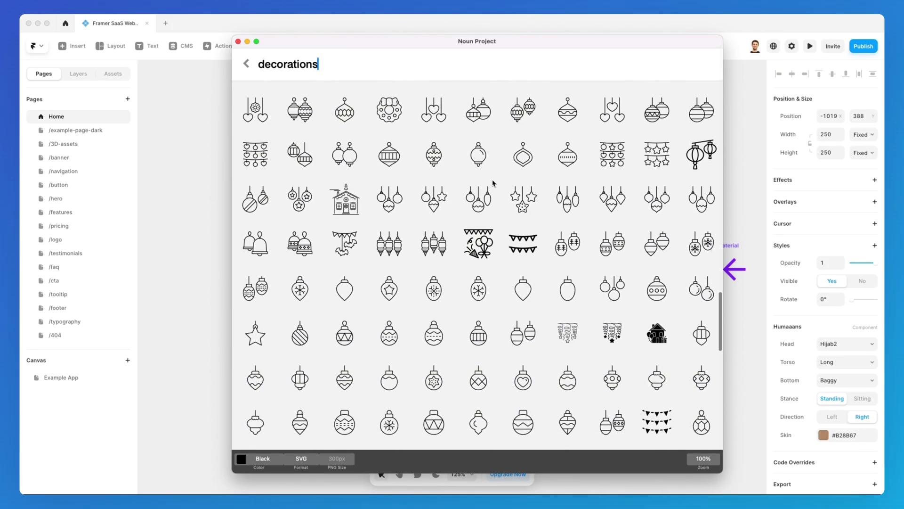
scroll(492, 181, "down", 4)
scroll(487, 170, "down", 3)
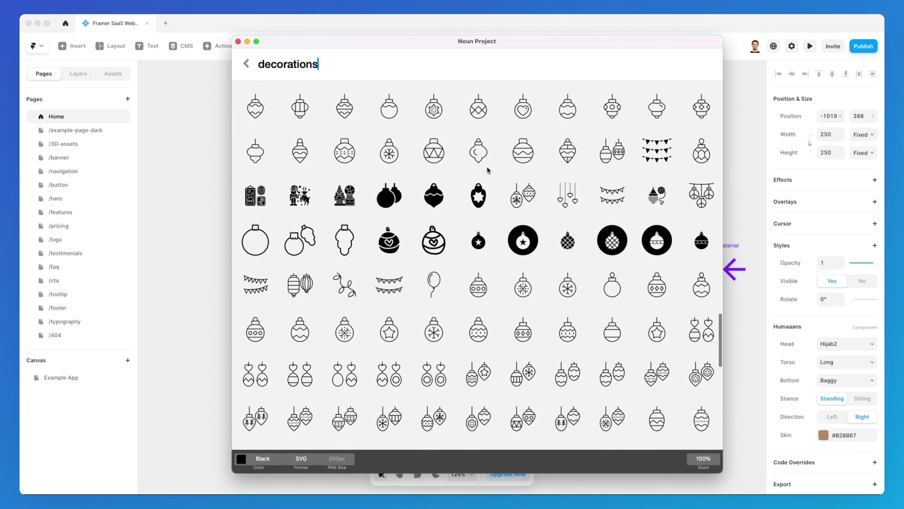
Add the outlined ornament icon with a heart to the Framer canvas beside the Humaaans illustration and close Noun Project.
left_click_drag(433, 233, 188, 218)
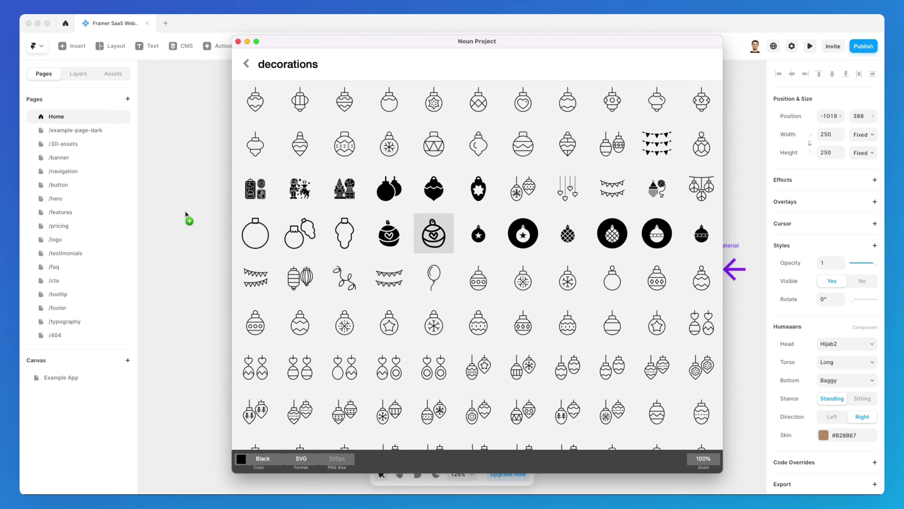
left_click_drag(399, 48, 605, 34)
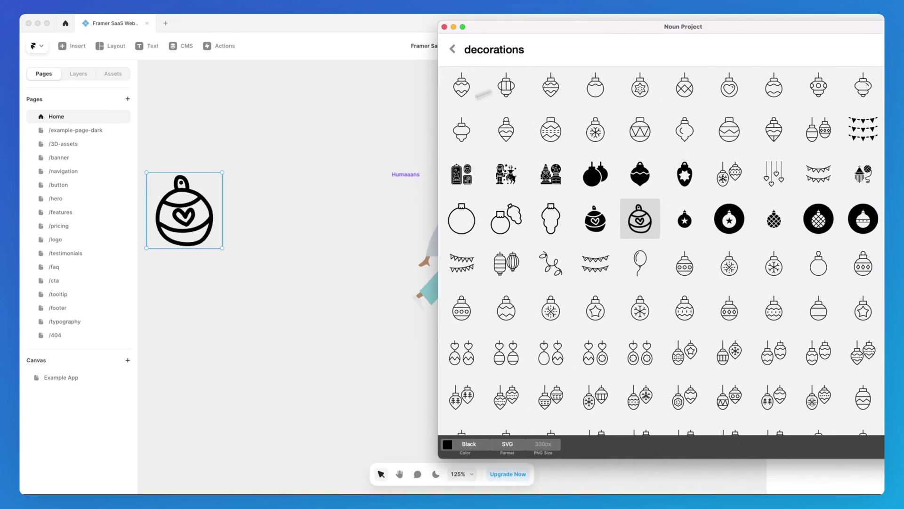
left_click(262, 187)
scroll(333, 216, "left", 6)
scroll(332, 216, "right", 2)
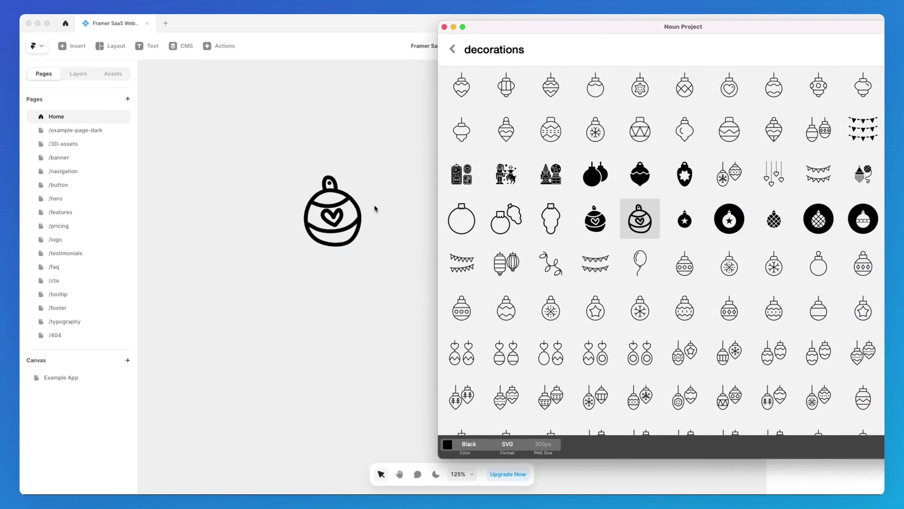
left_click(360, 209)
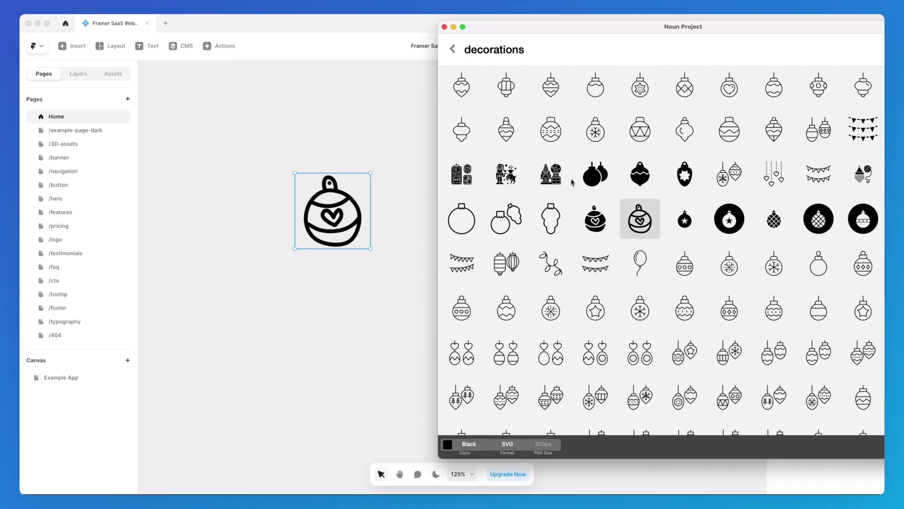
left_click(445, 27)
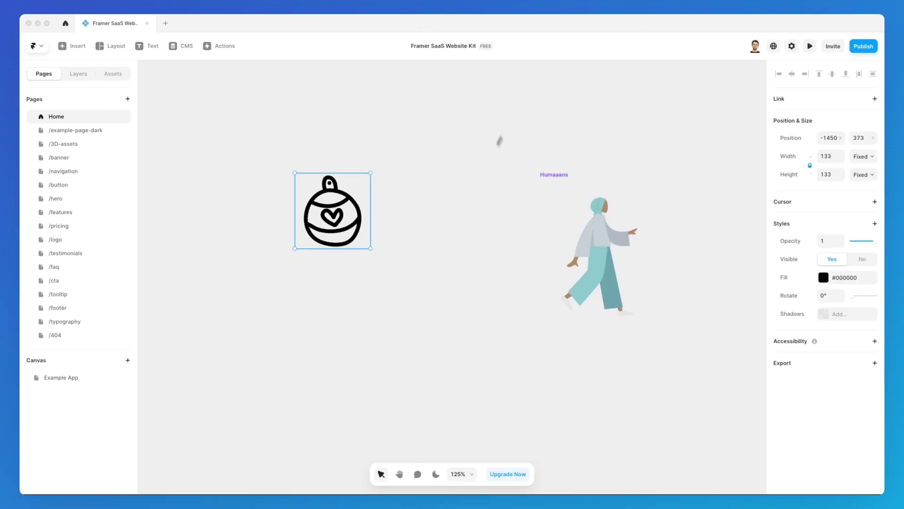
left_click(432, 166)
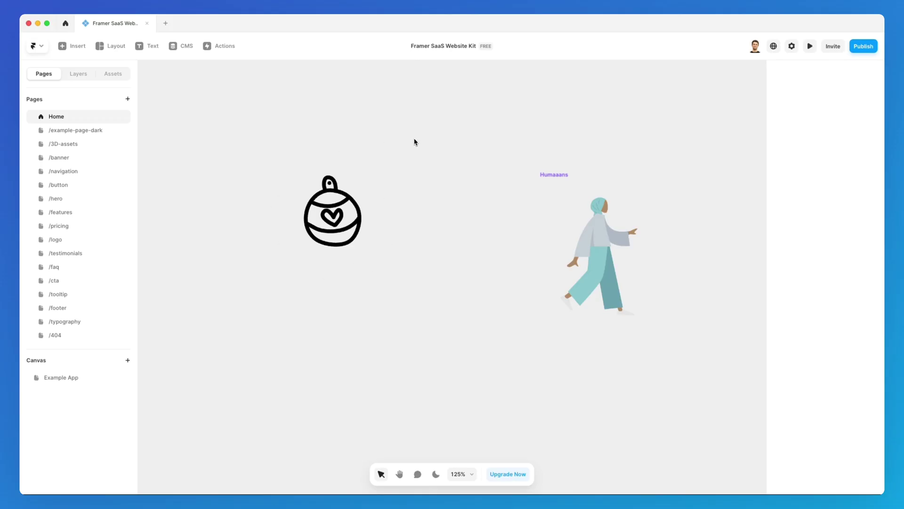
Launch the Nucleo icon app from the system search.
key("super+space")
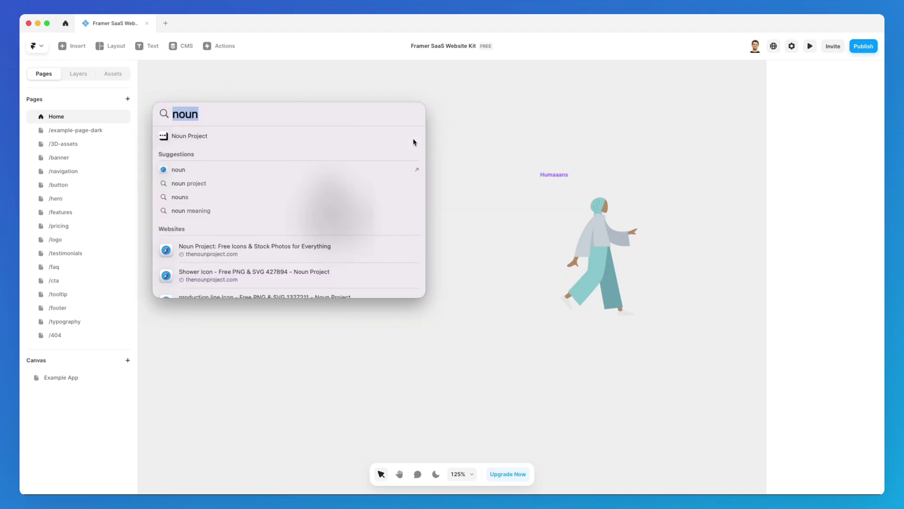
type("nouc")
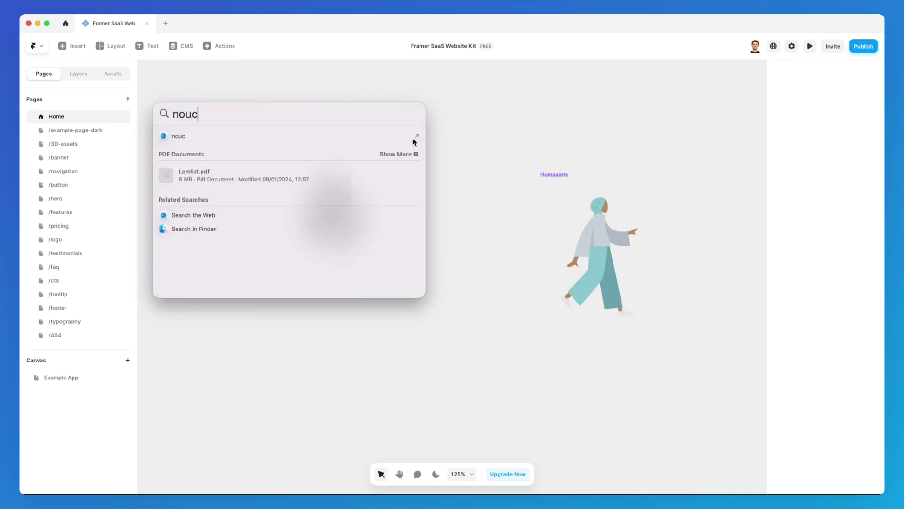
key("BackSpace")
key("BackSpace")
key("BackSpace")
type("uc")
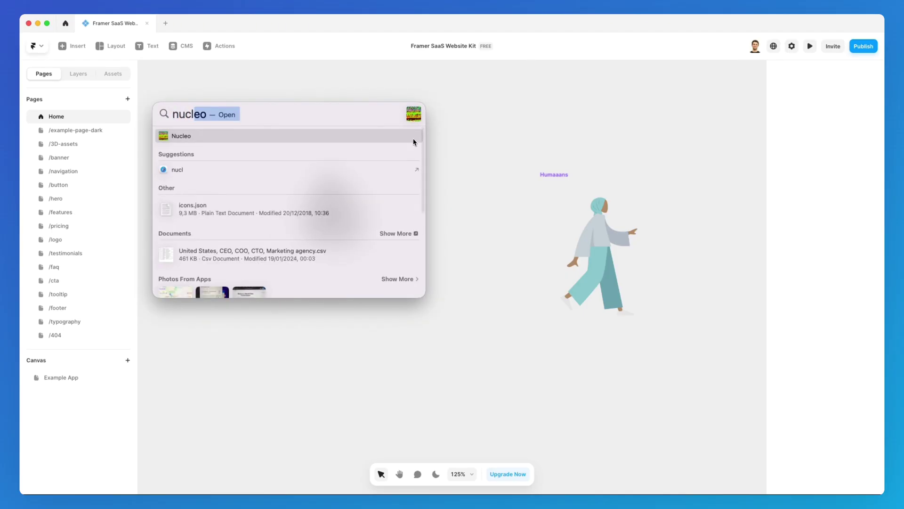
key("Return")
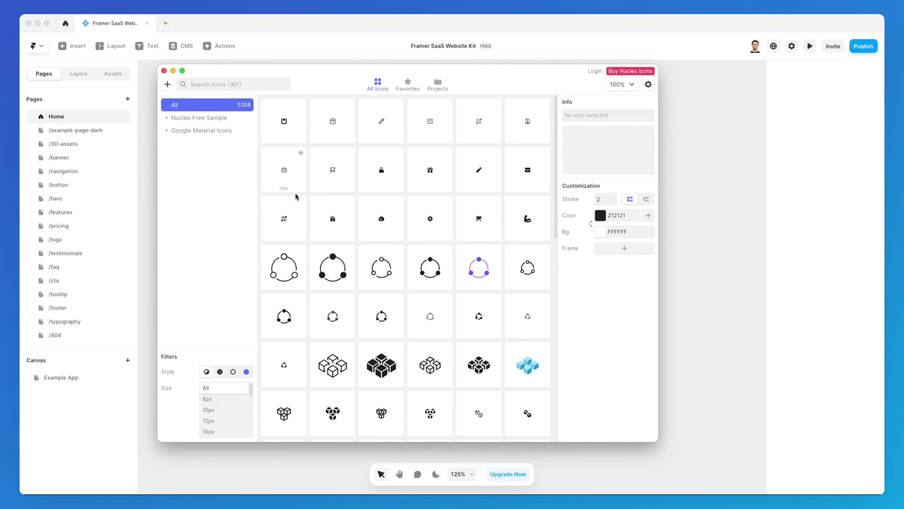
Restrict Nucleo's library to the Google Material Icons set and browse its icons.
left_click(209, 132)
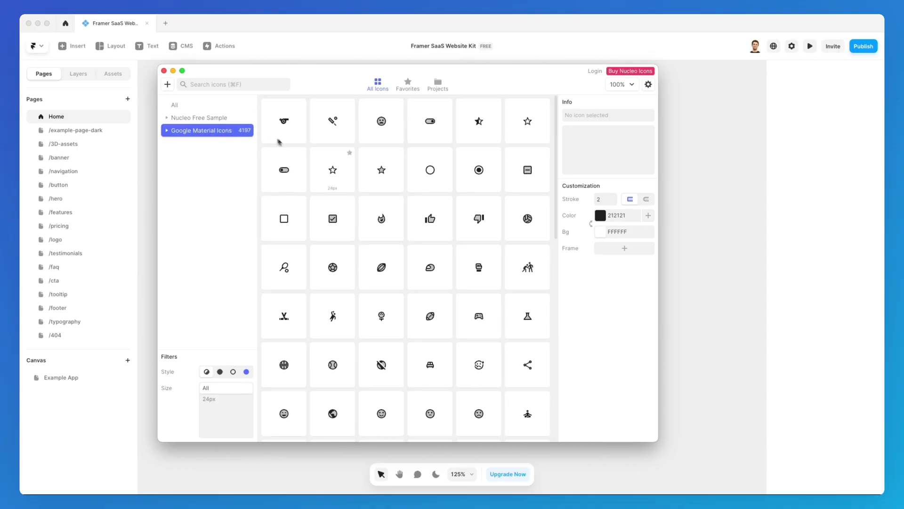
scroll(396, 191, "down", 3)
scroll(407, 189, "down", 10)
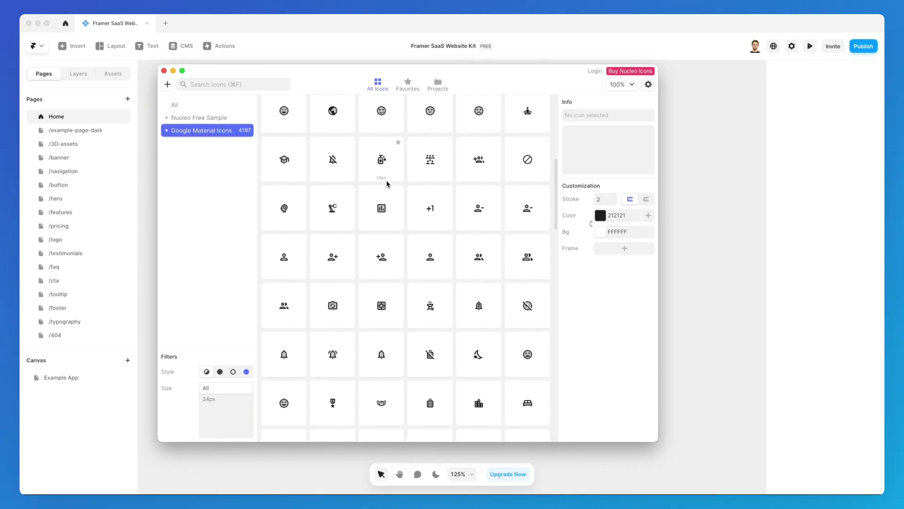
scroll(400, 186, "down", 15)
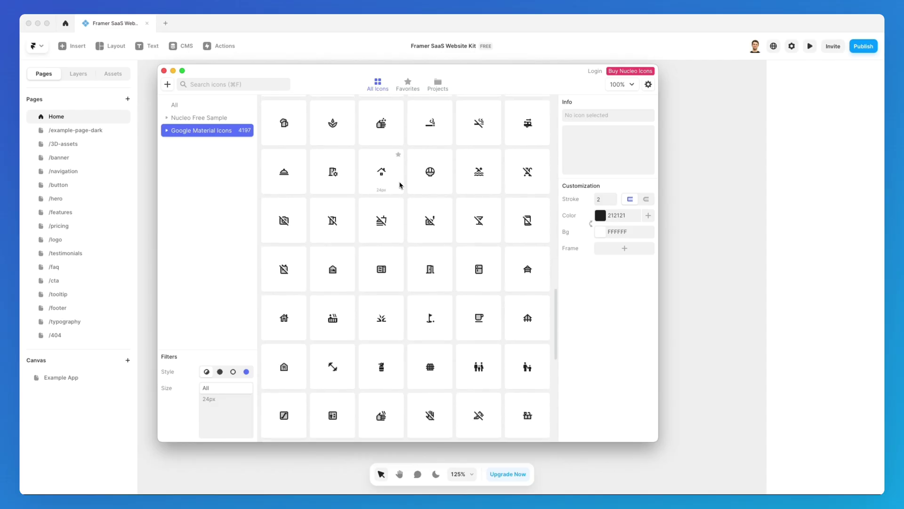
scroll(407, 192, "down", 10)
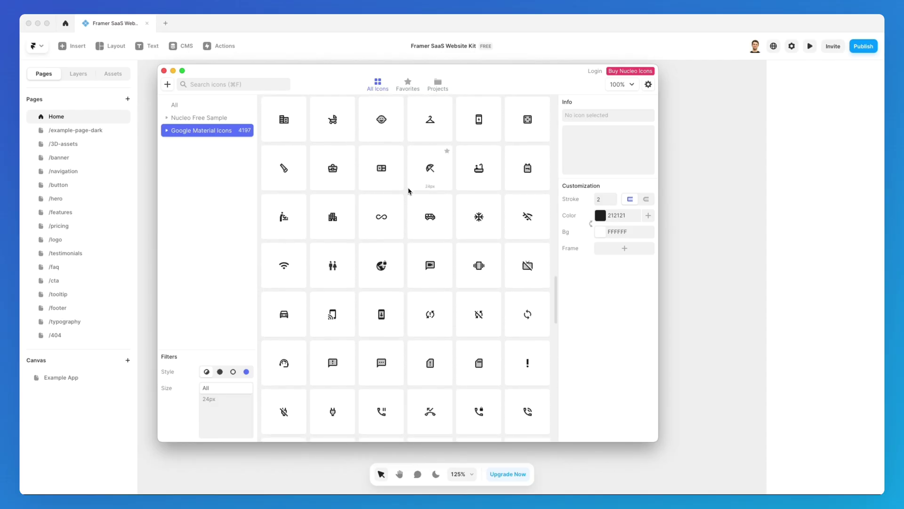
scroll(408, 191, "down", 5)
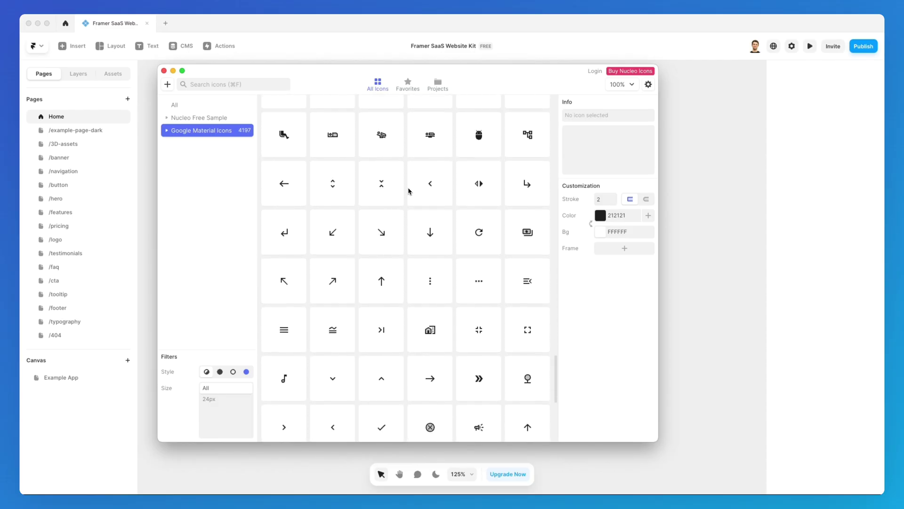
Search the Google Material Icons for "arrow", widen the Nucleo window and set the icon zoom level to 125%.
left_click(236, 87)
type("arrow")
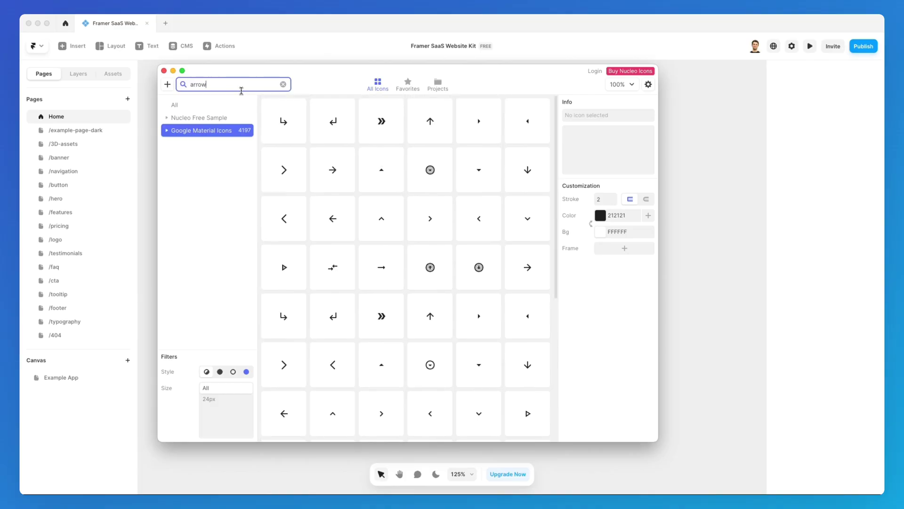
scroll(354, 167, "down", 5)
scroll(380, 187, "up", 5)
left_click_drag(657, 71, 704, 71)
left_click(673, 82)
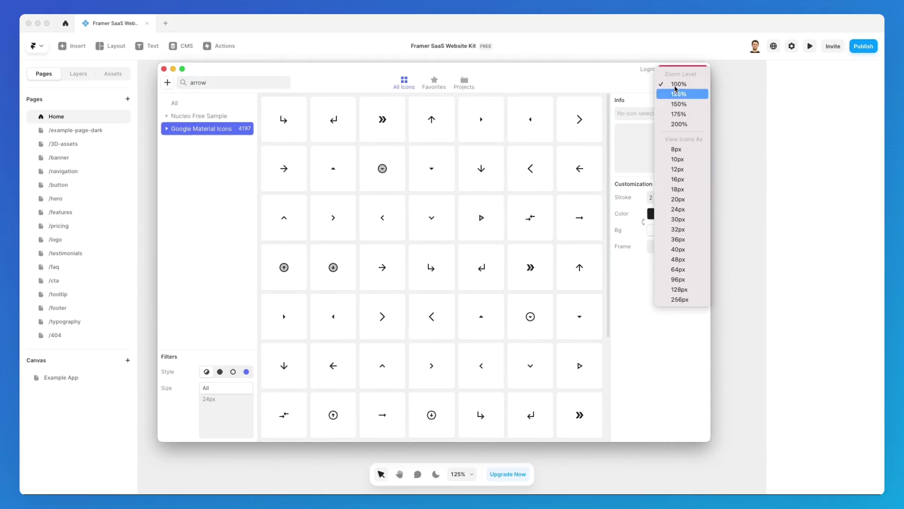
left_click(674, 91)
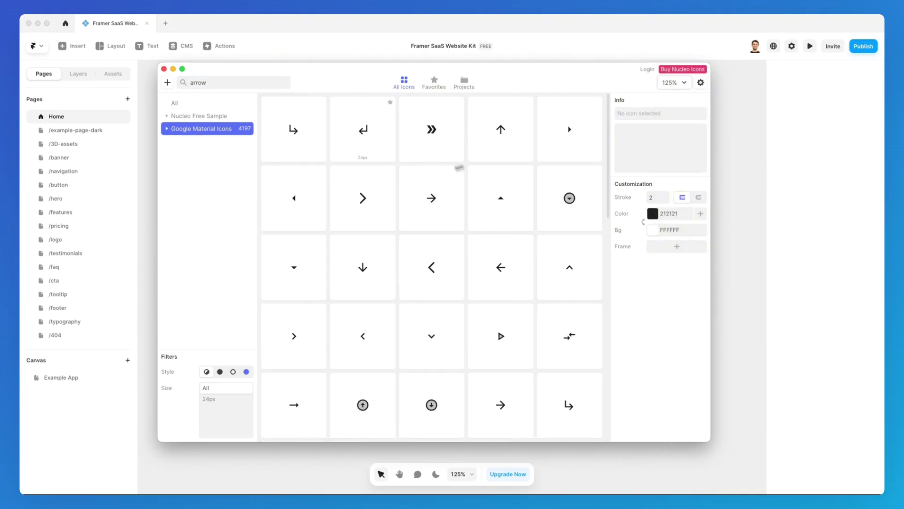
Place the bold right-pointing chevron icon from Nucleo on the Framer canvas and set its fill to #5500FF.
left_click_drag(364, 203, 739, 176)
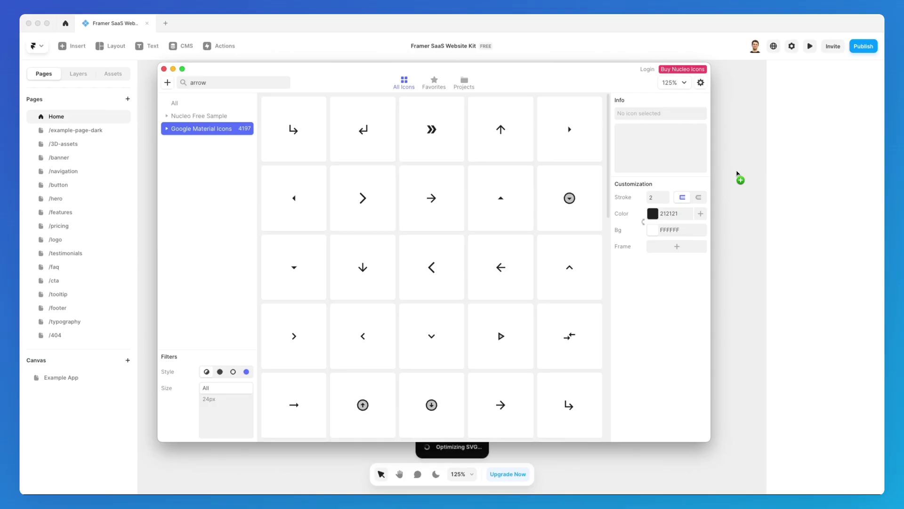
scroll(706, 134, "right", 5)
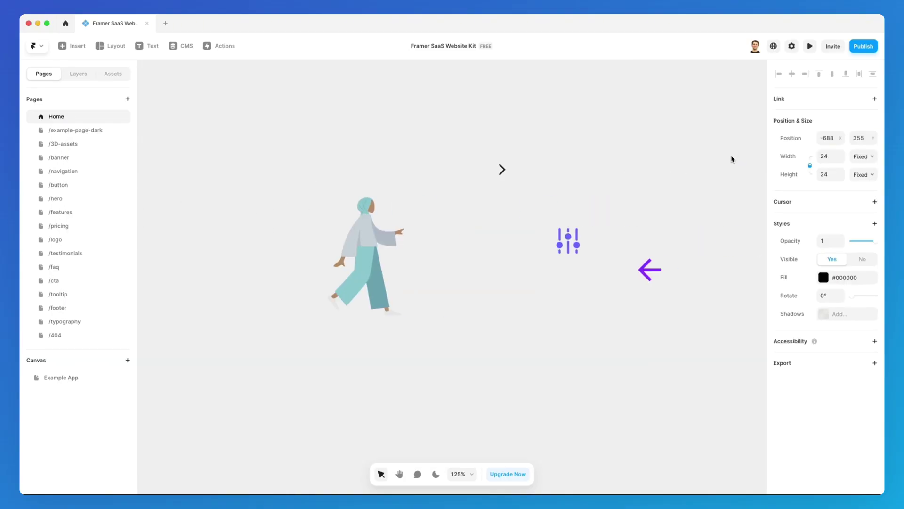
scroll(523, 165, "up", 5)
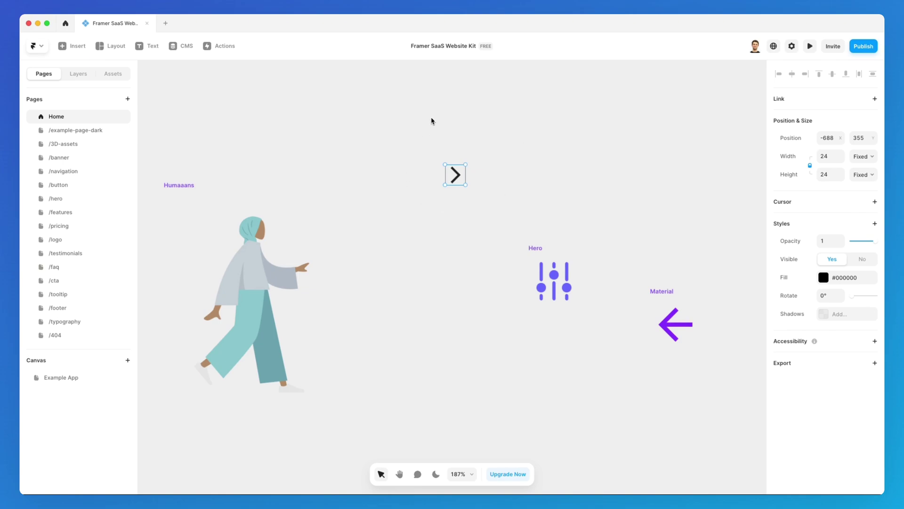
left_click(828, 281)
left_click(699, 333)
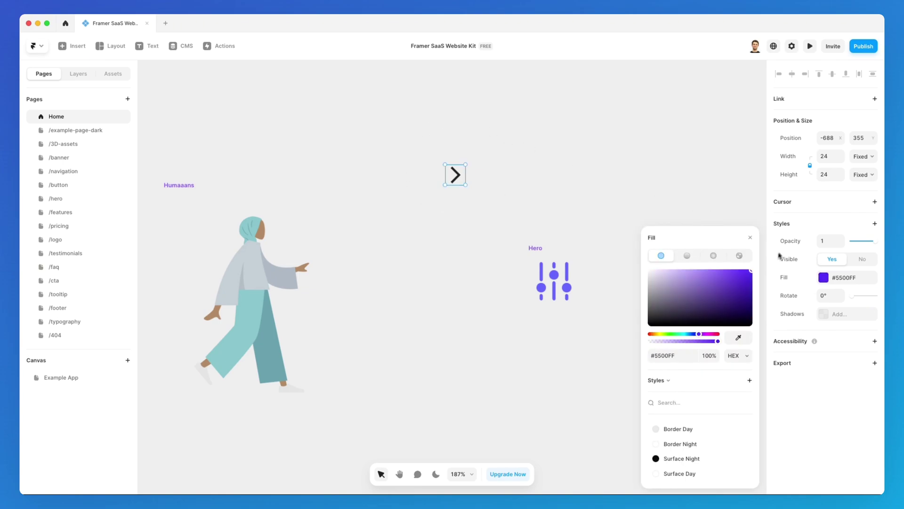
left_click(592, 206)
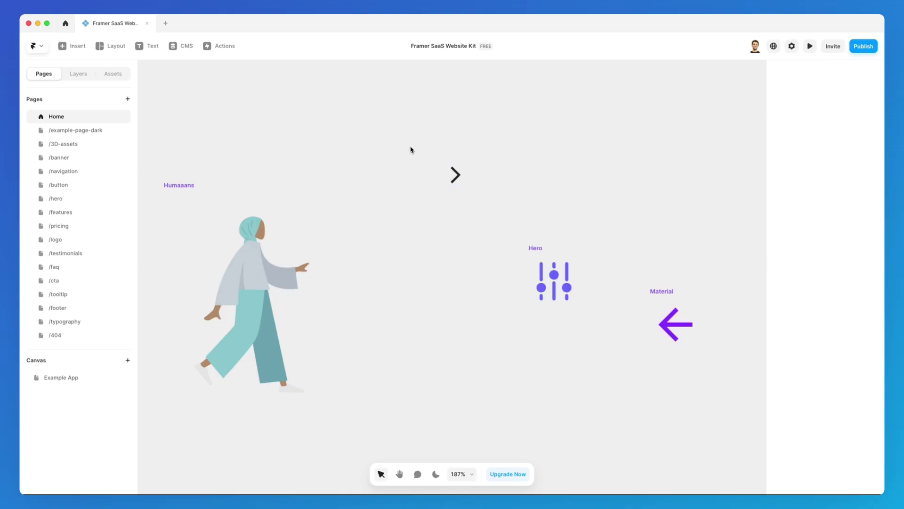
scroll(414, 147, "left", 1)
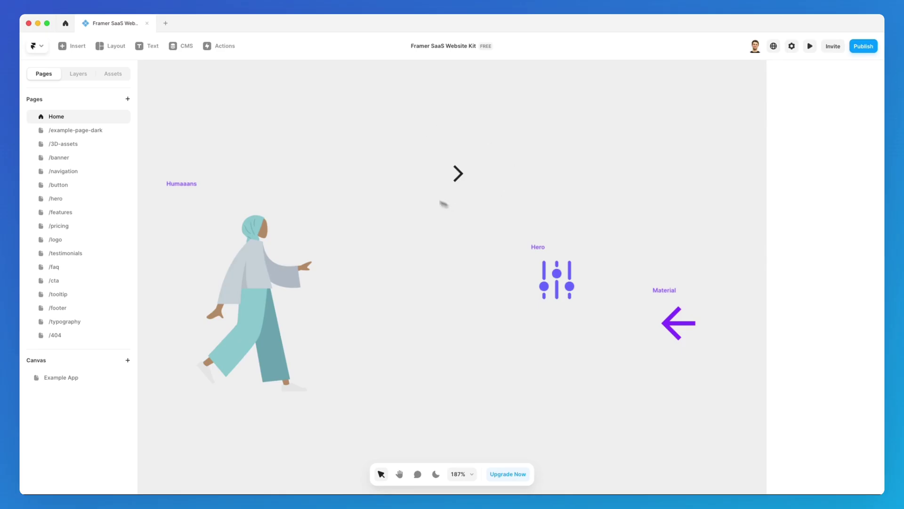
scroll(449, 159, "down", 5)
scroll(448, 160, "left", 3)
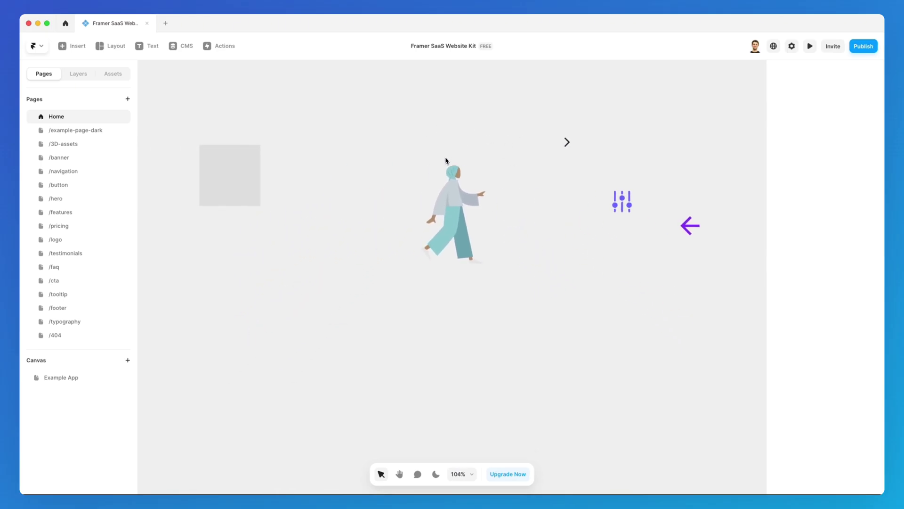
scroll(446, 161, "up", 1)
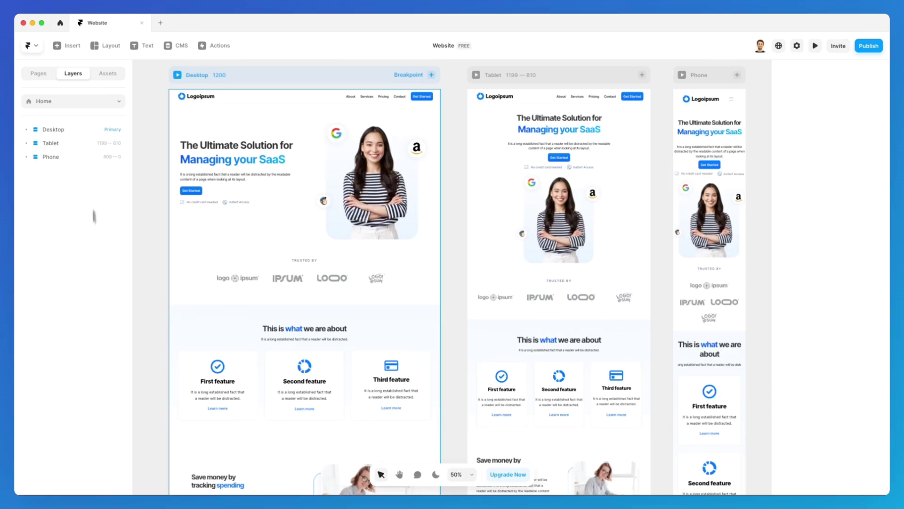
Insert the Input form element in the Desktop layout between the three feature cards and the "Save money by tracking spending" section.
left_click(74, 49)
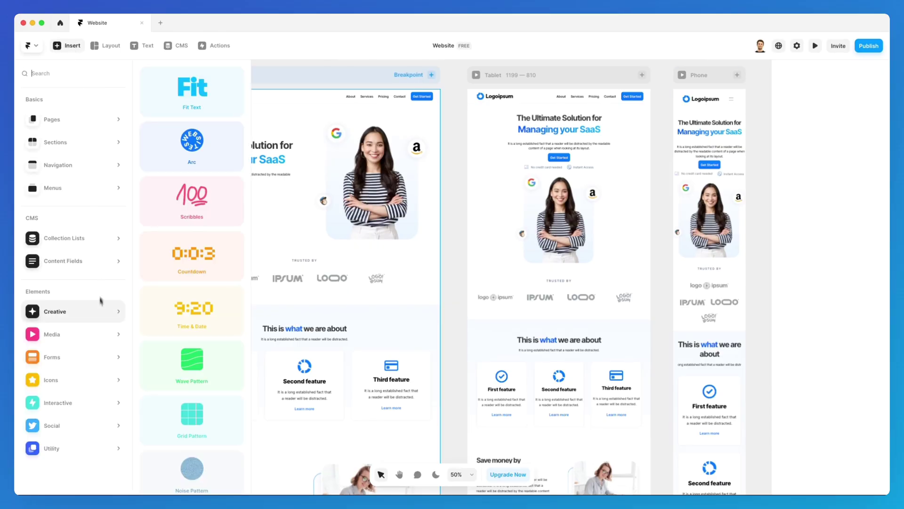
mouse_move(95, 343)
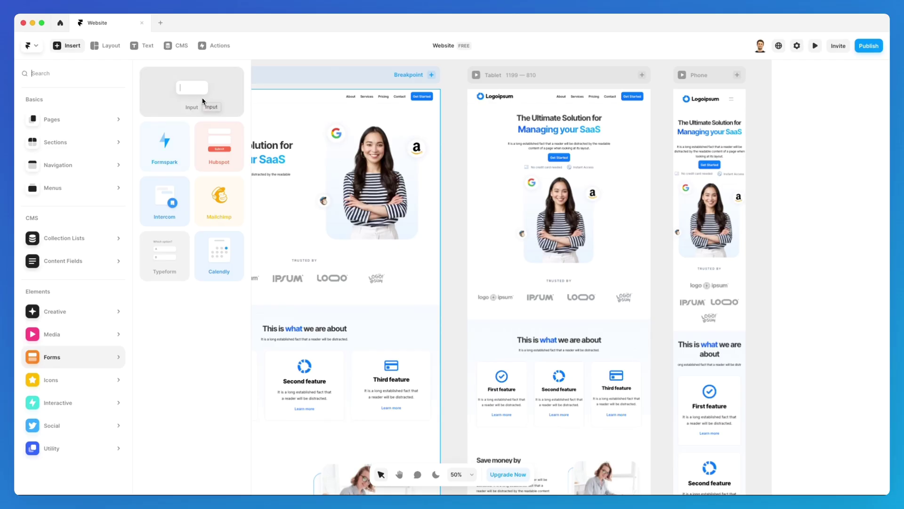
scroll(368, 140, "down", 10)
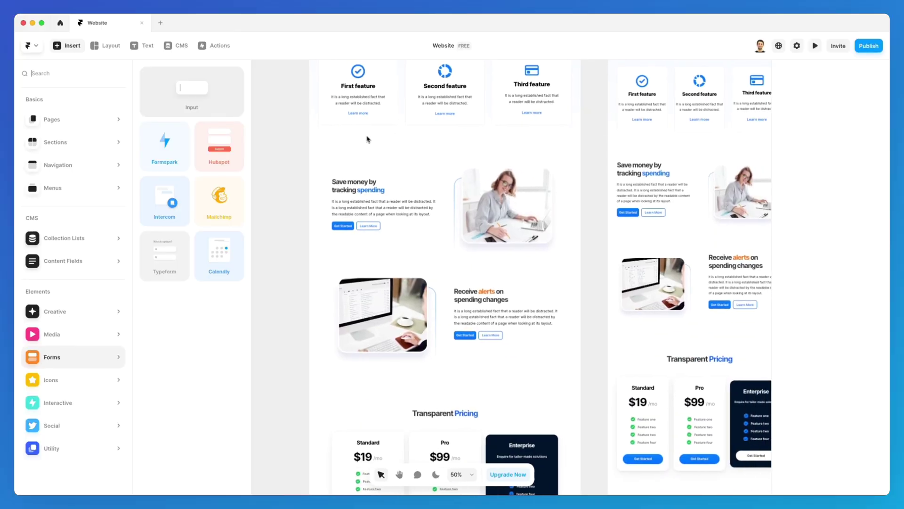
left_click_drag(368, 139, 445, 141)
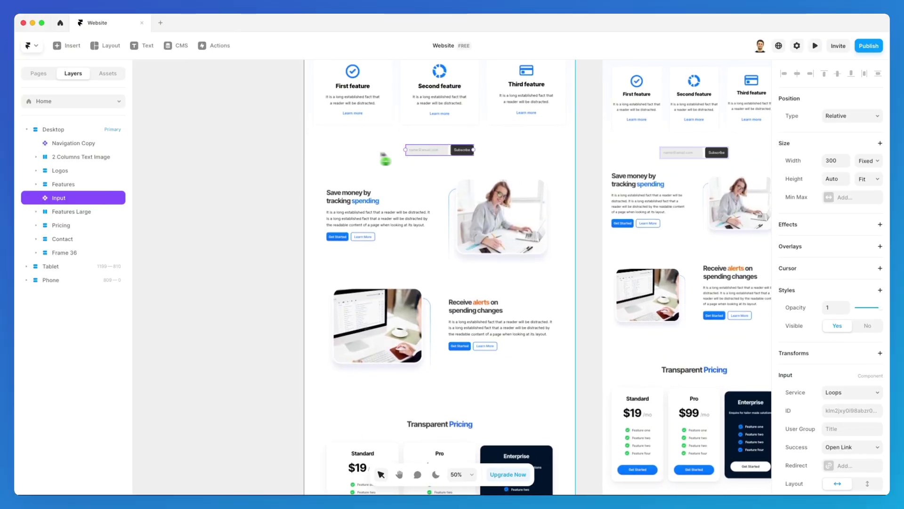
scroll(414, 157, "up", 2)
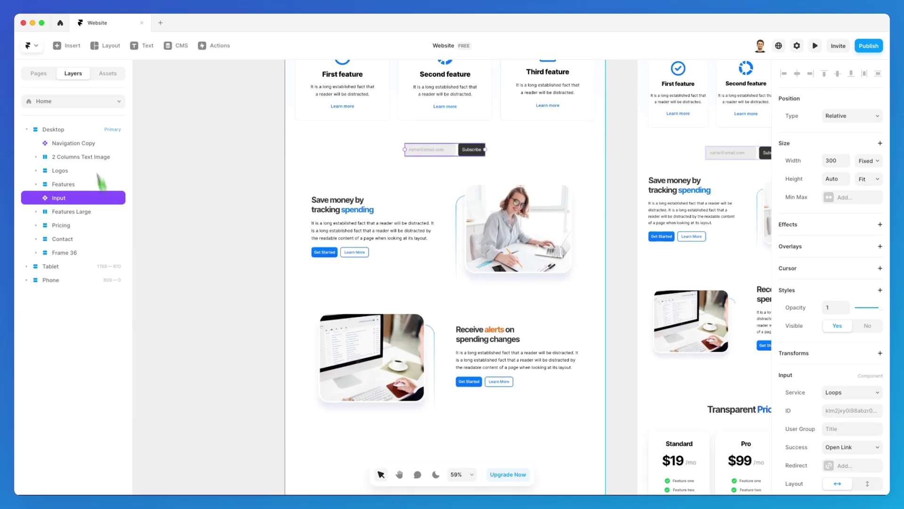
Look over the available form integrations and switch to Safari's Formspark page, enlarging its window to cover the Framer window.
left_click(67, 45)
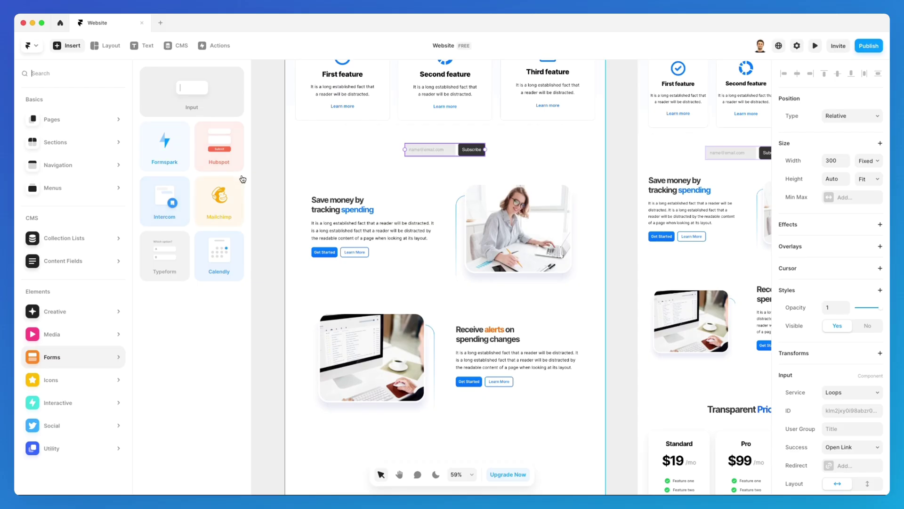
left_click(275, 182)
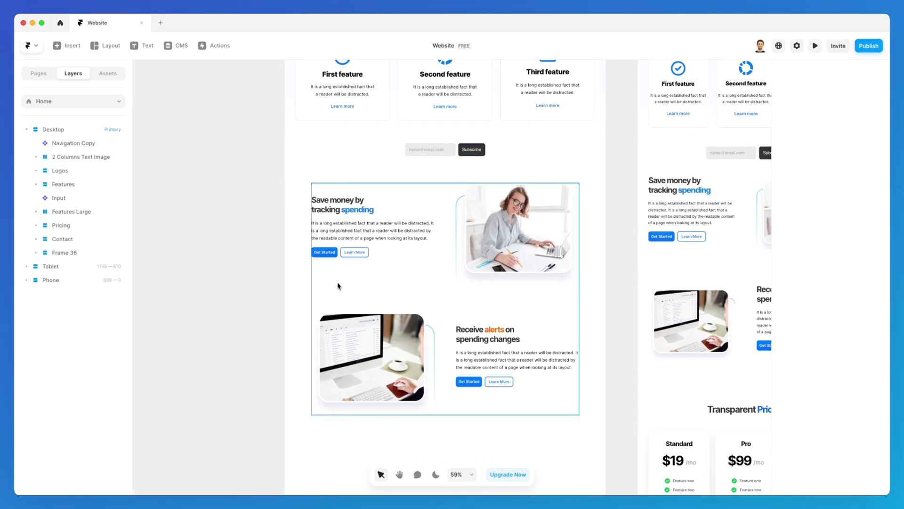
left_click_drag(682, 506, 683, 39)
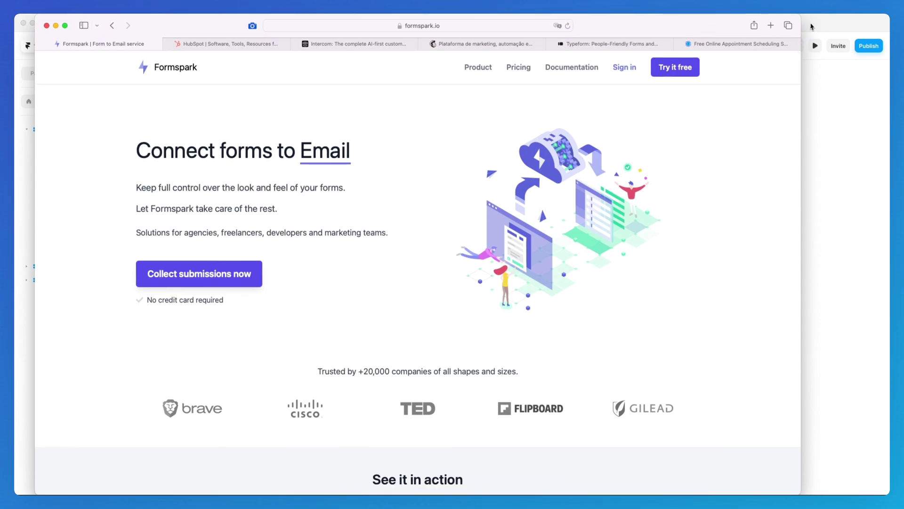
left_click_drag(801, 21, 890, 9)
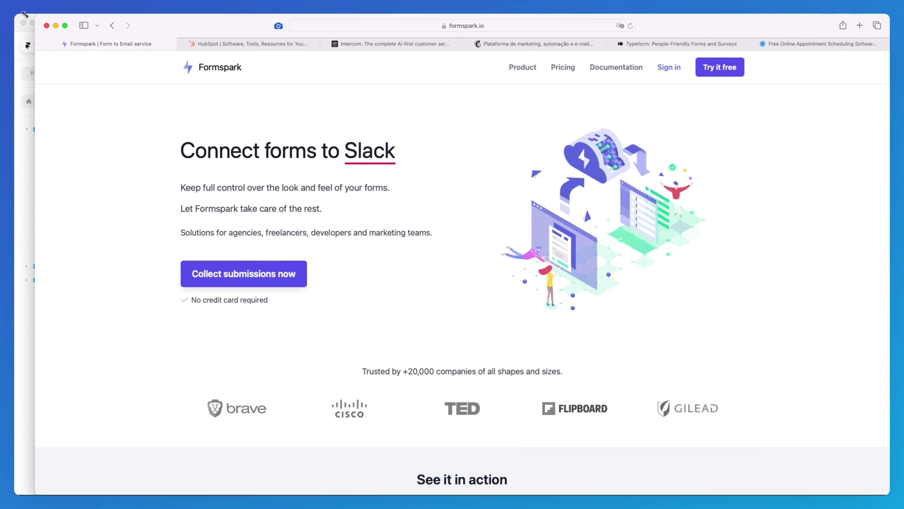
left_click_drag(36, 16, 15, 14)
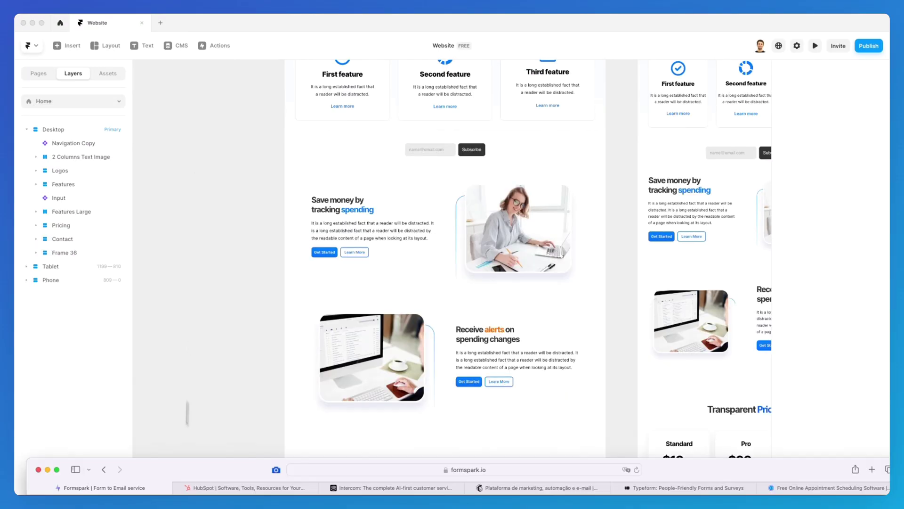
Insert the Formspark form below the email subscribe input in the Desktop layout and open its ID setting for editing.
left_click(67, 45)
mouse_move(66, 383)
mouse_move(69, 364)
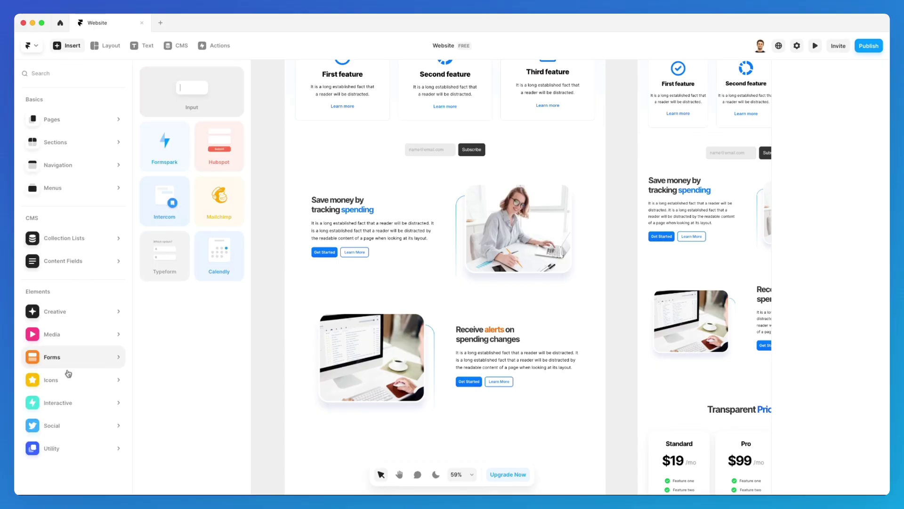
left_click_drag(183, 157, 476, 159)
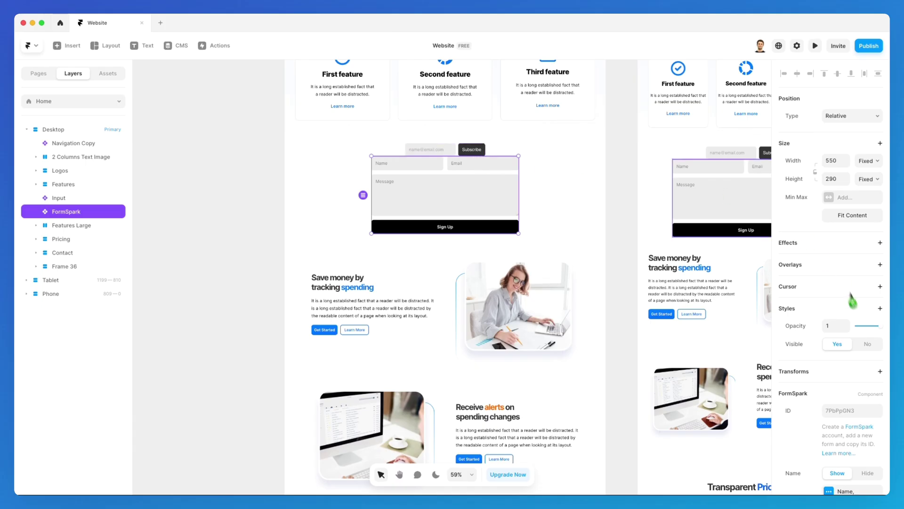
scroll(848, 306, "down", 5)
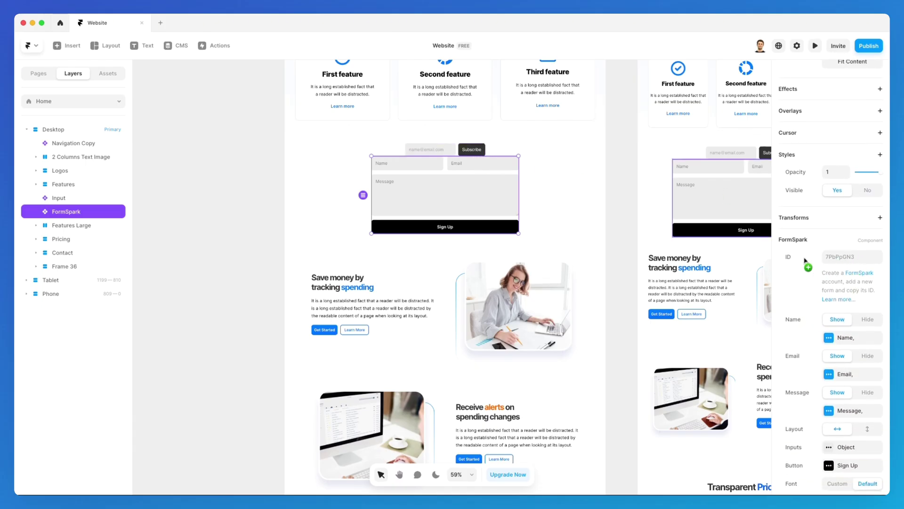
left_click(847, 256)
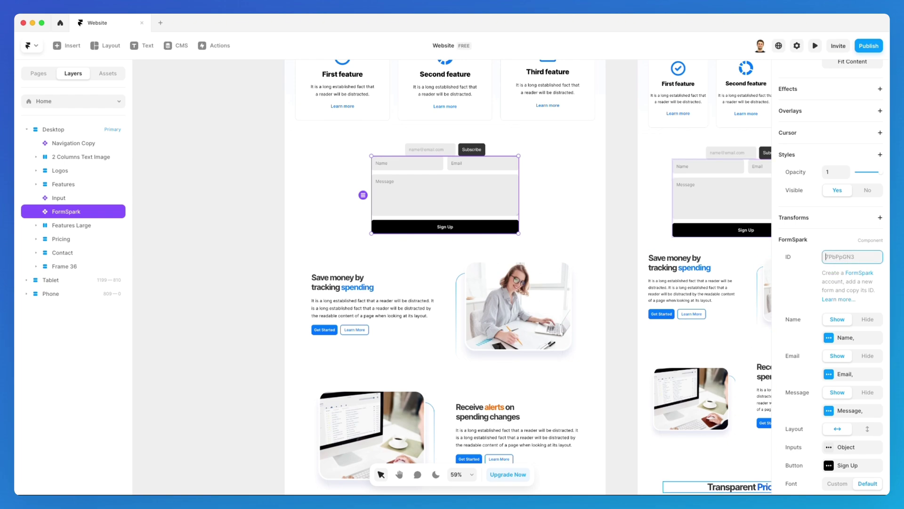
Delete the Formspark form from the Desktop layout.
left_click(529, 216)
left_click(514, 203)
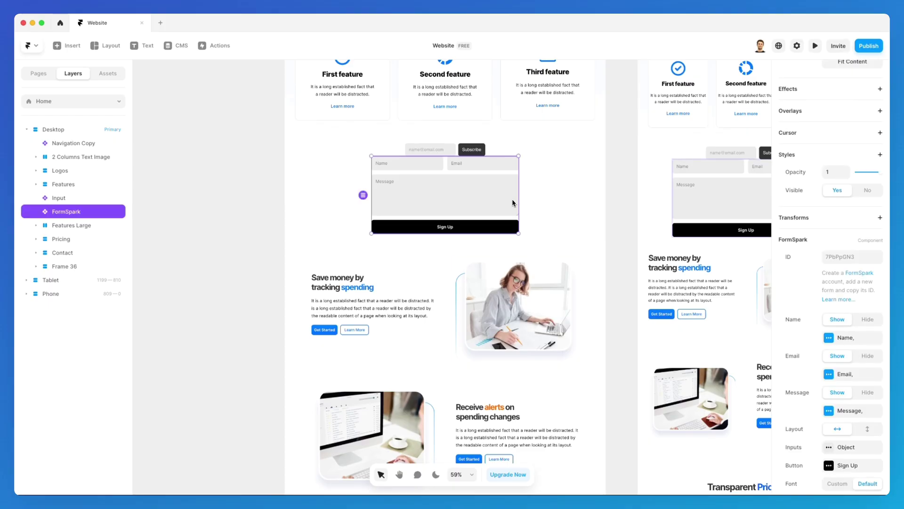
key("Delete")
scroll(529, 226, "right", 5)
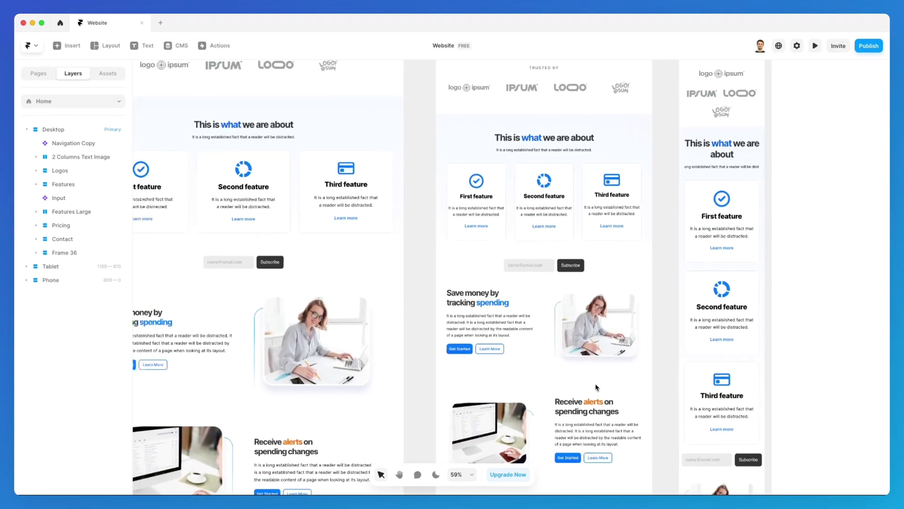
scroll(596, 387, "left", 3)
Switch to Safari with an enlarged window and examine Formspark's homepage for its form features, integrations and supported platforms.
left_click_drag(597, 500, 626, 30)
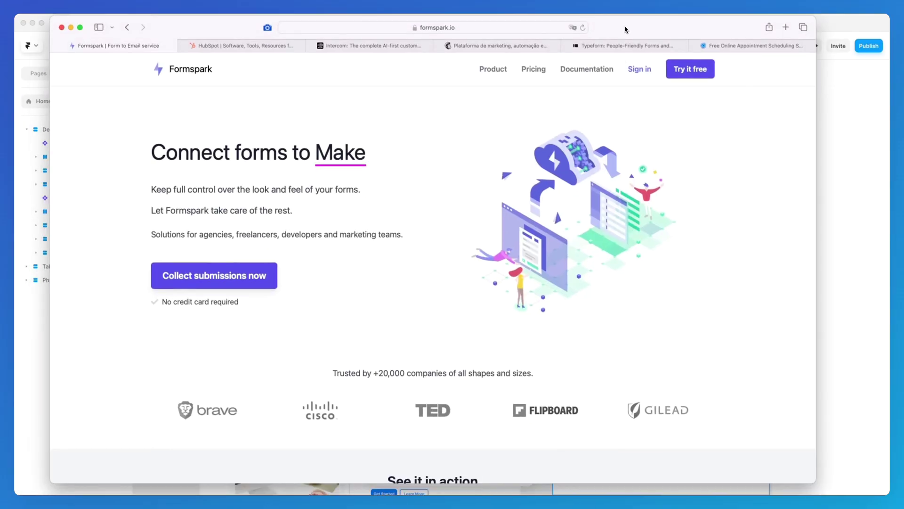
double_click(627, 30)
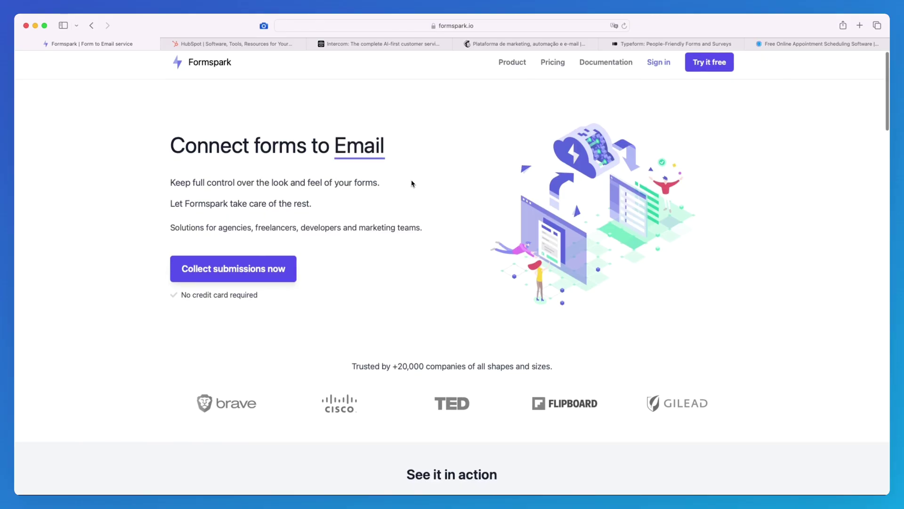
scroll(418, 181, "down", 1)
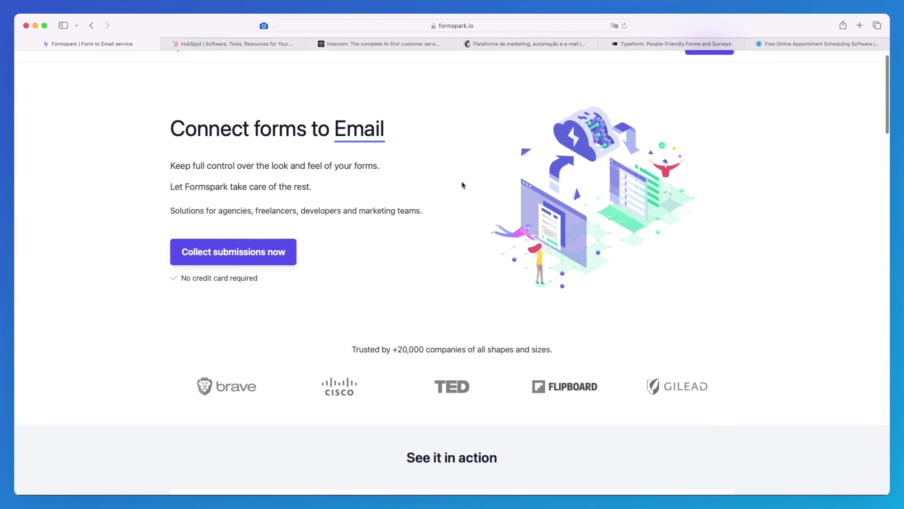
scroll(462, 185, "down", 5)
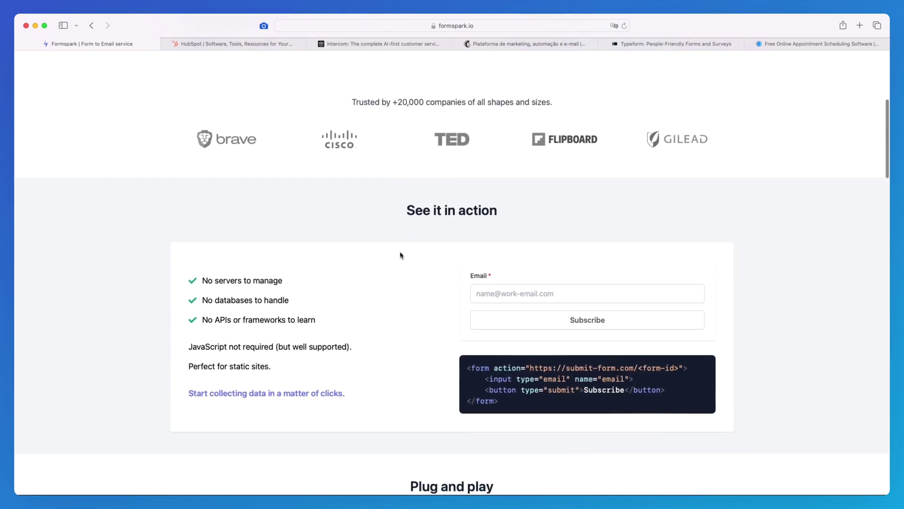
scroll(424, 252, "down", 2)
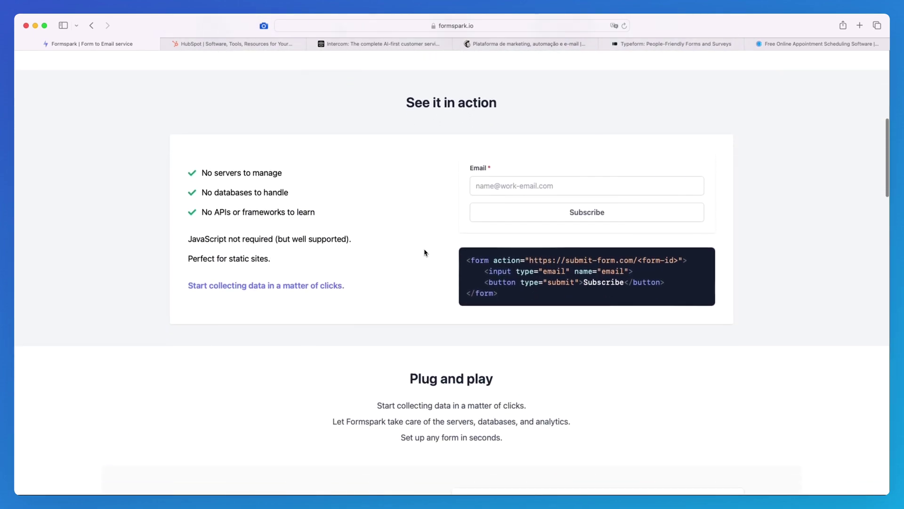
scroll(424, 252, "up", 7)
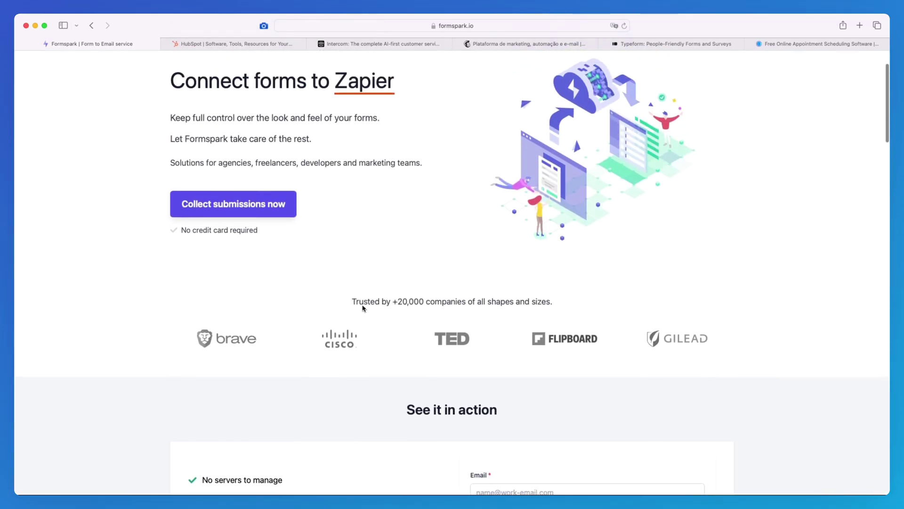
scroll(416, 261, "down", 7)
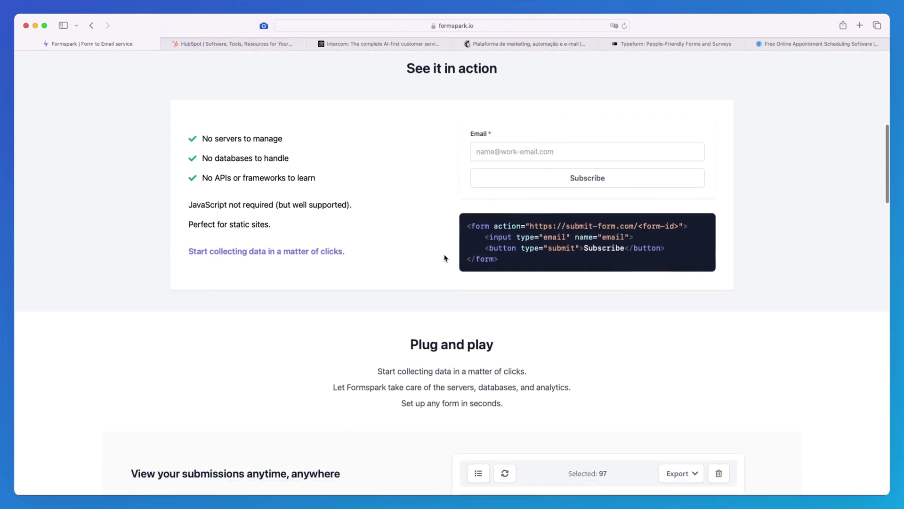
scroll(445, 258, "down", 6)
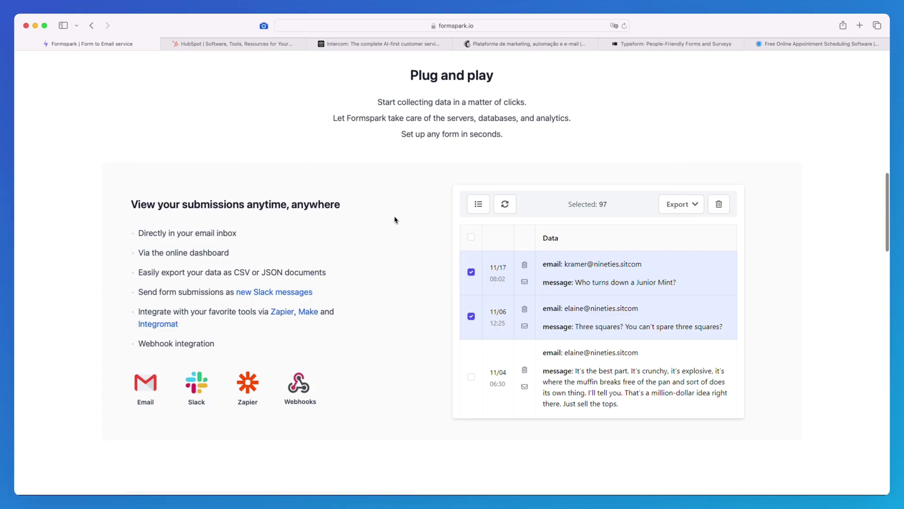
scroll(395, 220, "down", 2)
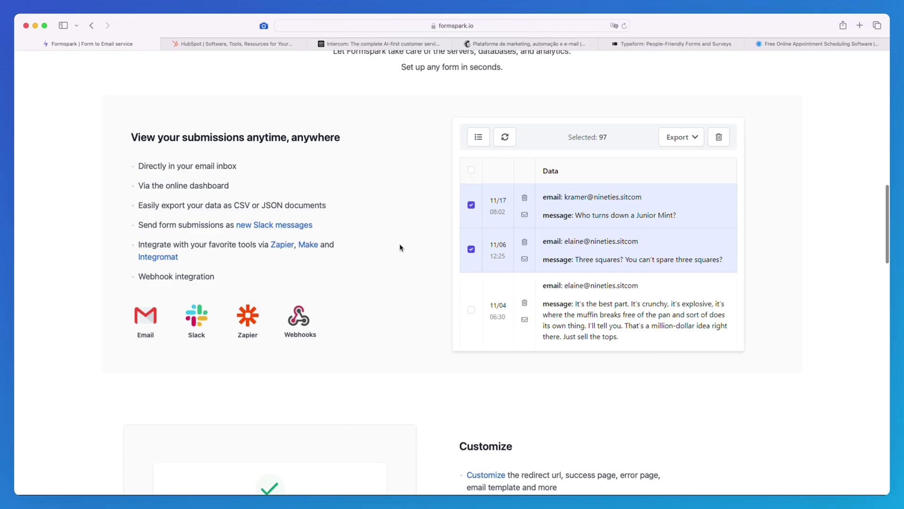
scroll(395, 249, "down", 7)
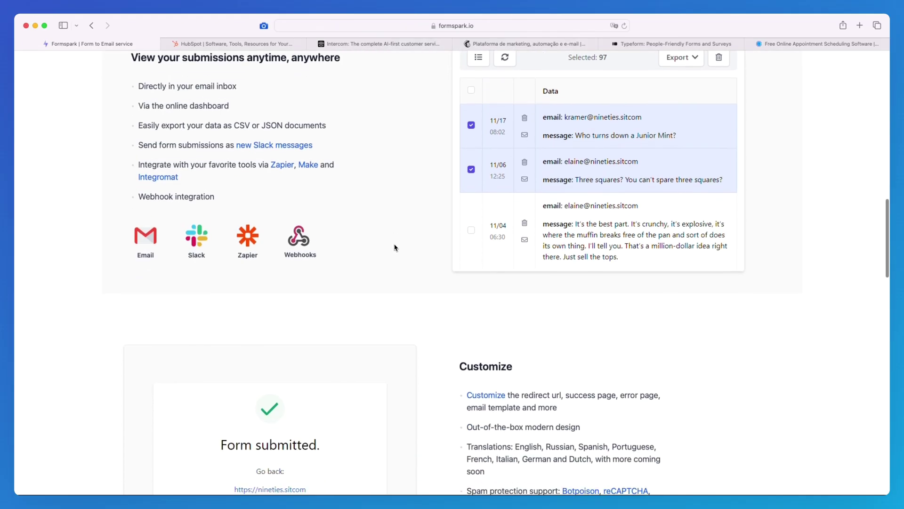
scroll(399, 240, "down", 5)
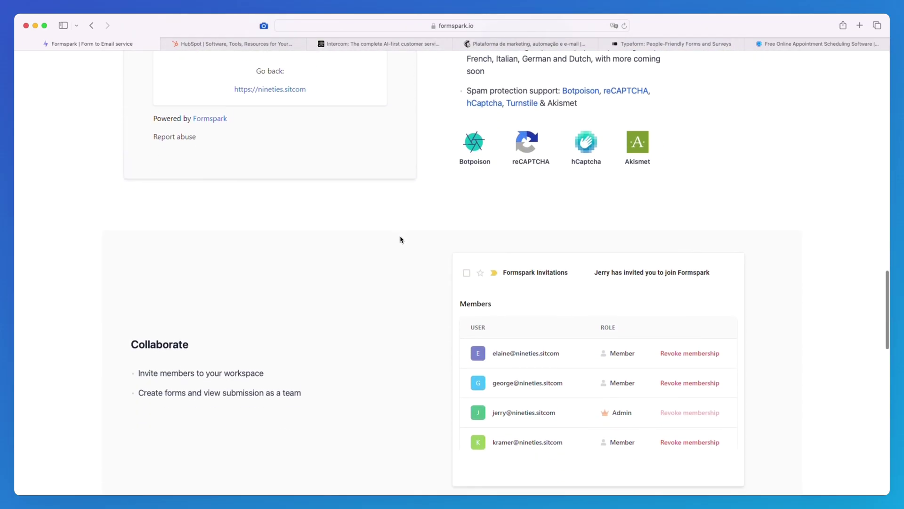
scroll(399, 247, "down", 5)
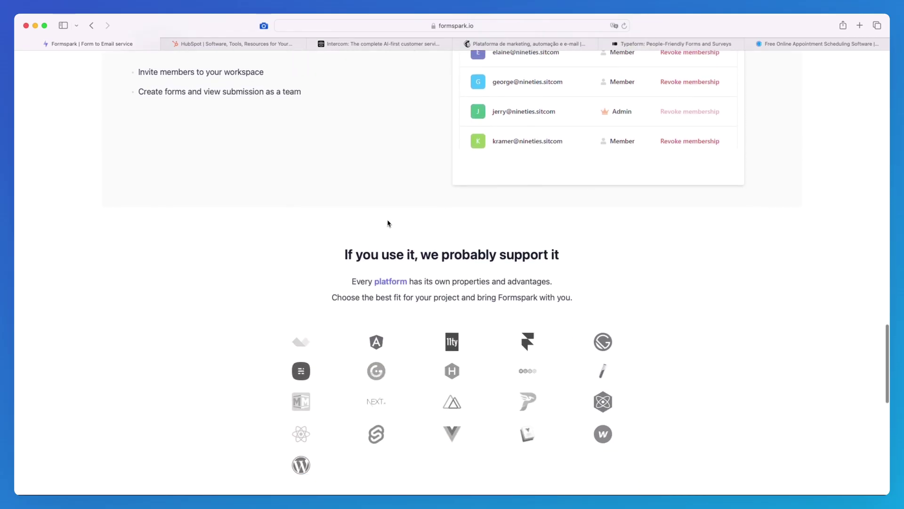
scroll(396, 225, "down", 2)
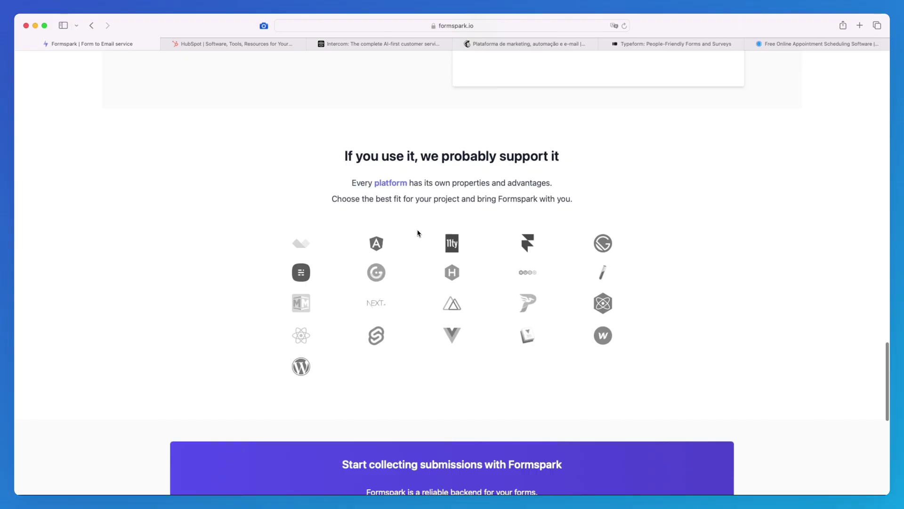
scroll(283, 111, "down", 4)
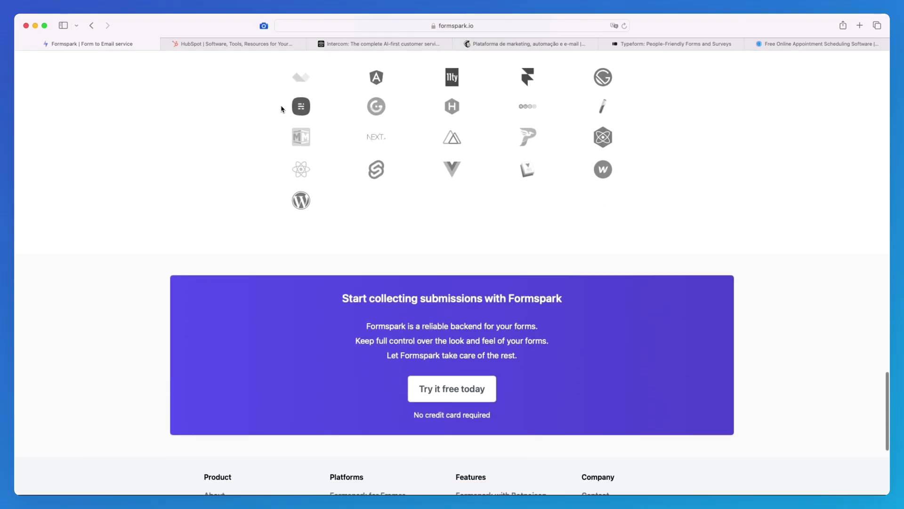
View HubSpot's homepage in Safari, move its window out of the way and display the form integrations in Framer's insert options.
left_click(214, 45)
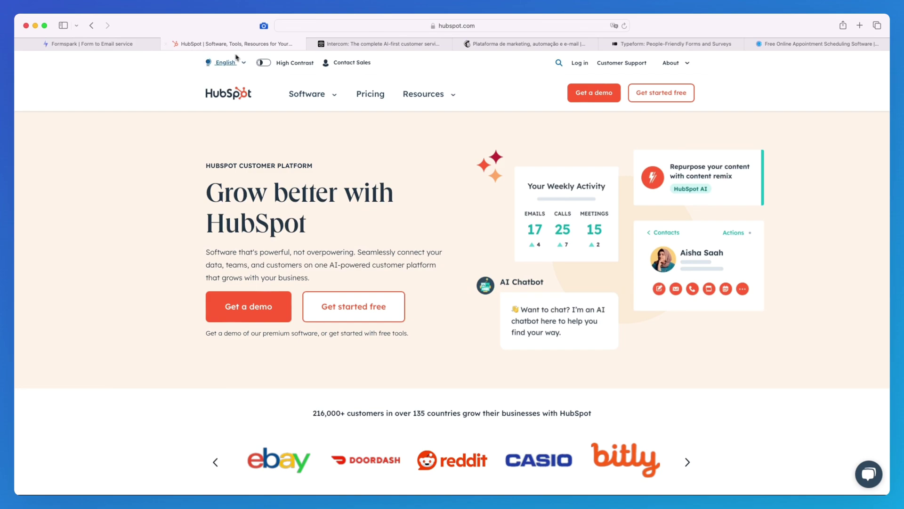
left_click_drag(225, 29, 222, 492)
left_click(71, 46)
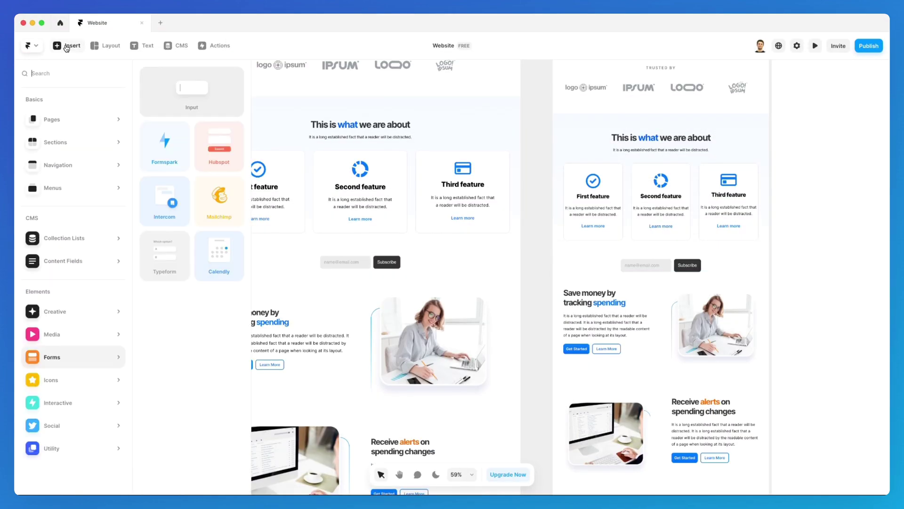
mouse_move(56, 357)
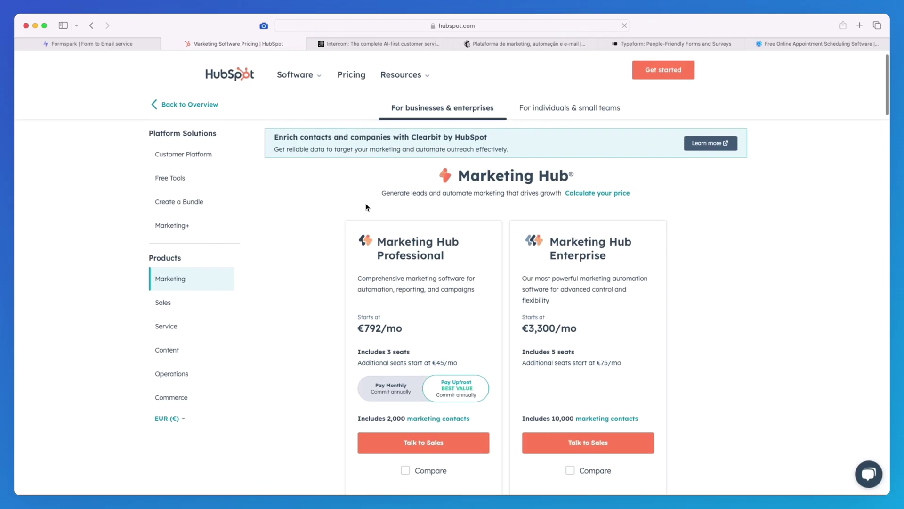
Show HubSpot's Marketing Hub pricing for individuals and small teams and review the features included in each plan.
left_click(538, 117)
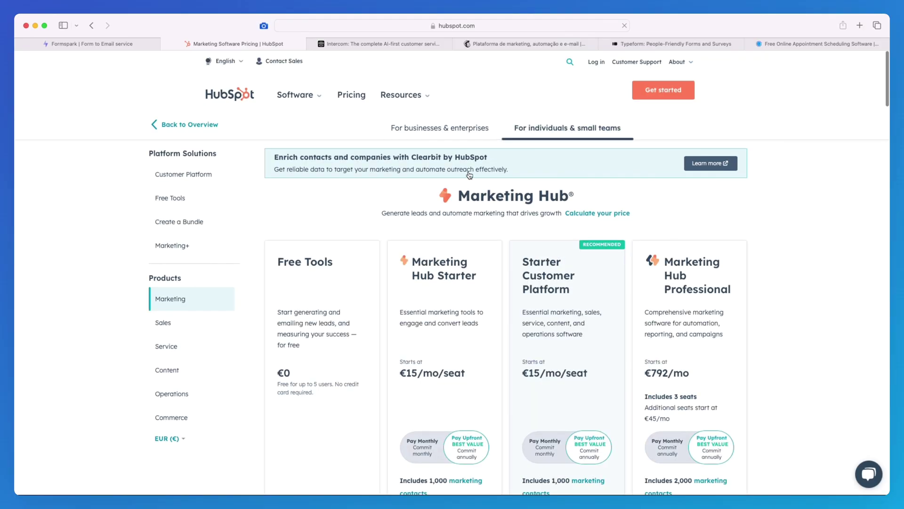
scroll(448, 151, "down", 3)
scroll(344, 206, "down", 5)
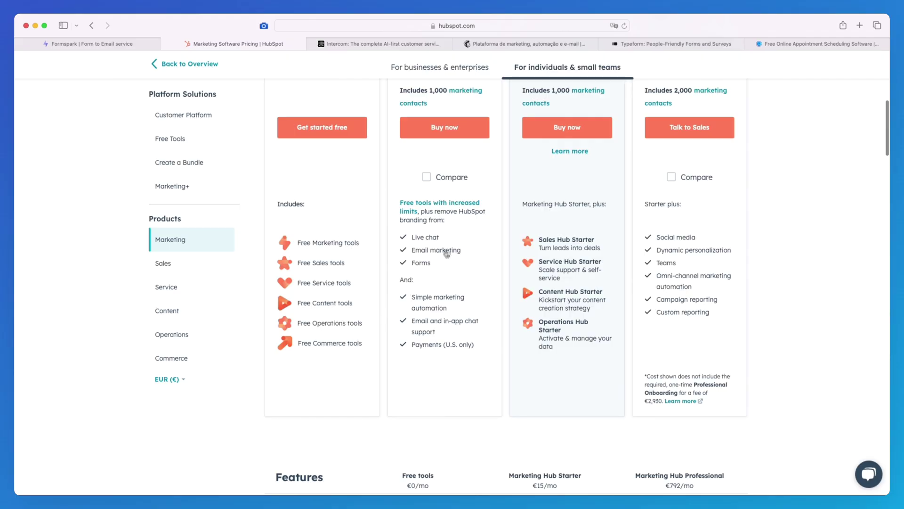
scroll(418, 272, "up", 1)
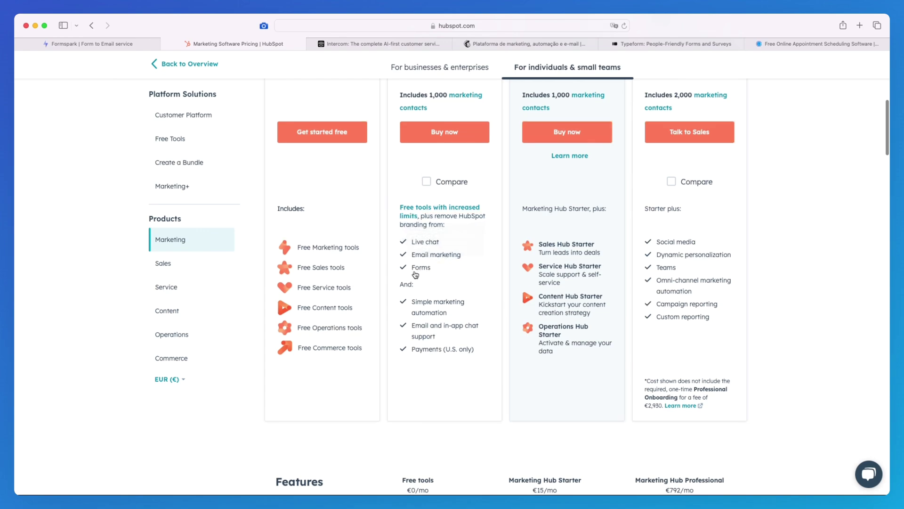
mouse_move(410, 273)
scroll(369, 269, "up", 10)
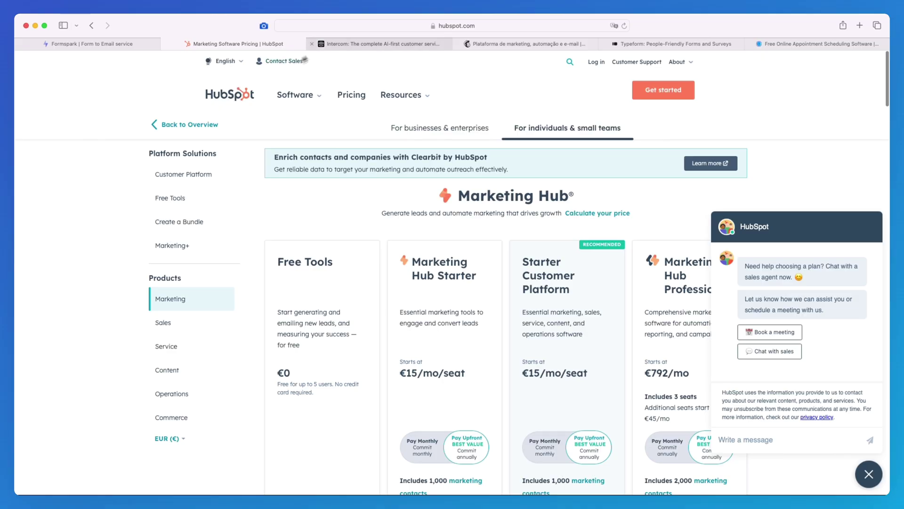
Open Intercom's homepage, accept all cookies and look over its customer service features down to the Fin AI Copilot showcase.
left_click(344, 45)
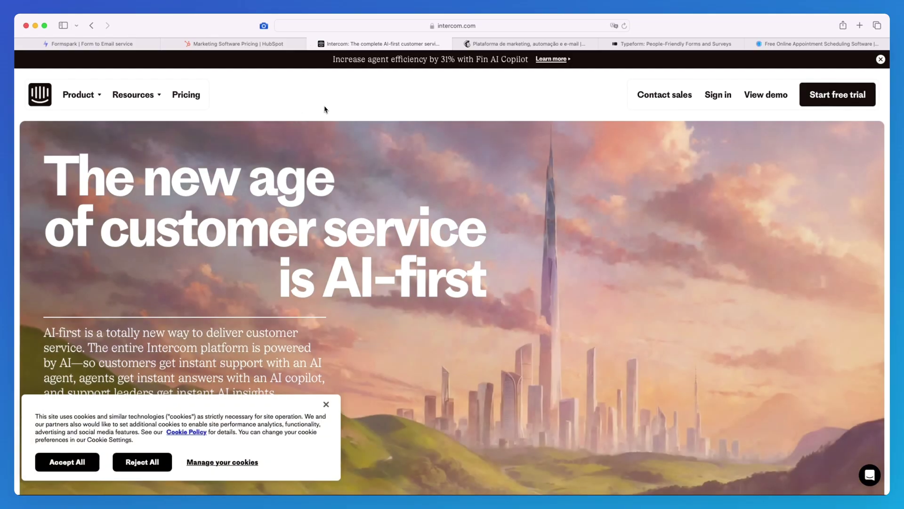
left_click(67, 462)
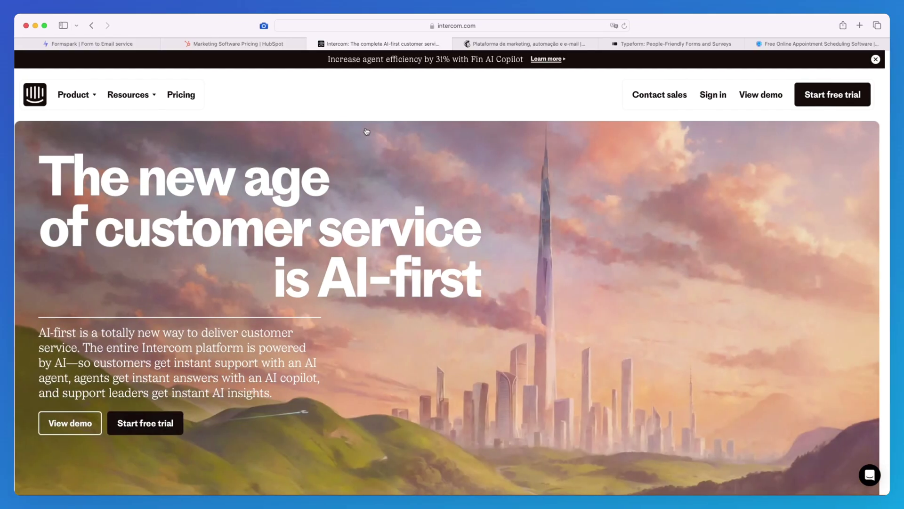
scroll(485, 125, "down", 1)
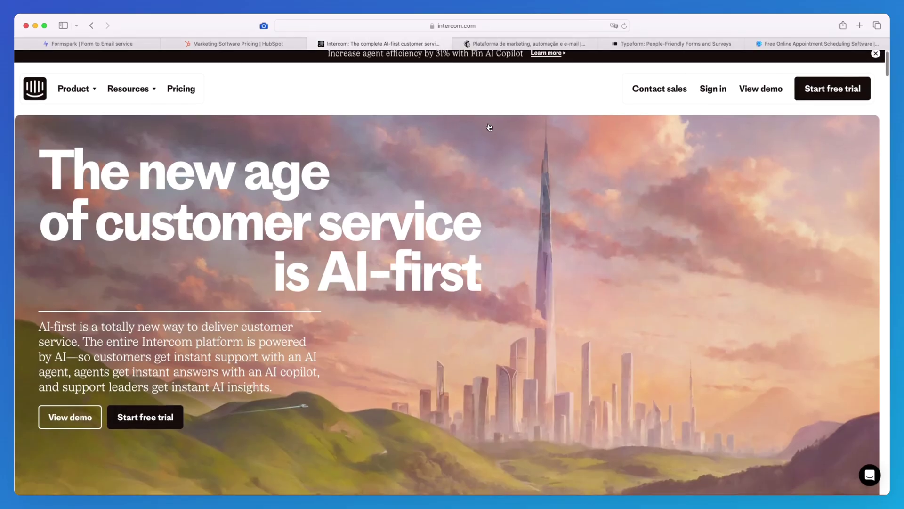
scroll(521, 147, "down", 2)
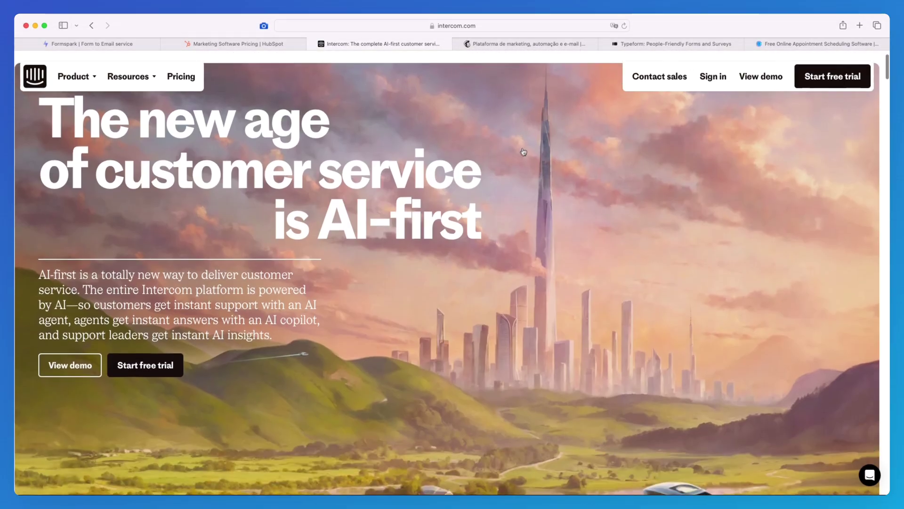
scroll(510, 158, "down", 5)
scroll(452, 149, "down", 10)
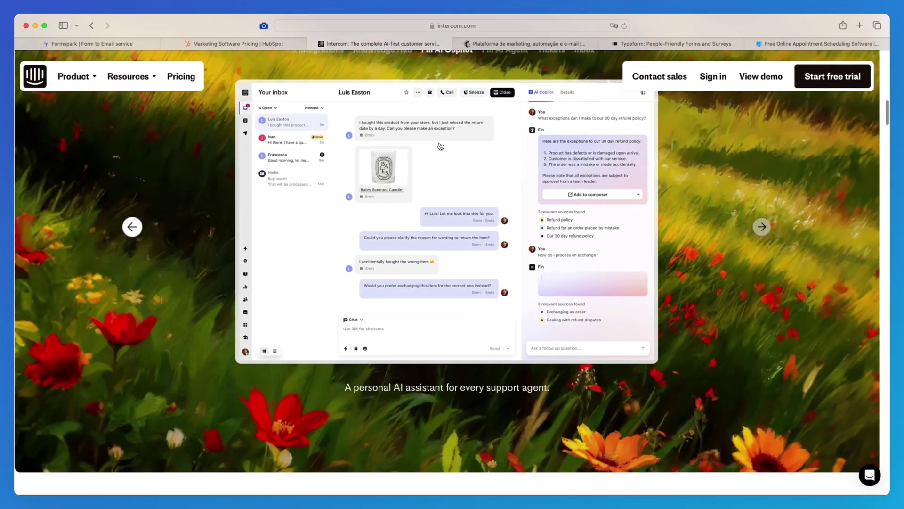
scroll(436, 169, "up", 2)
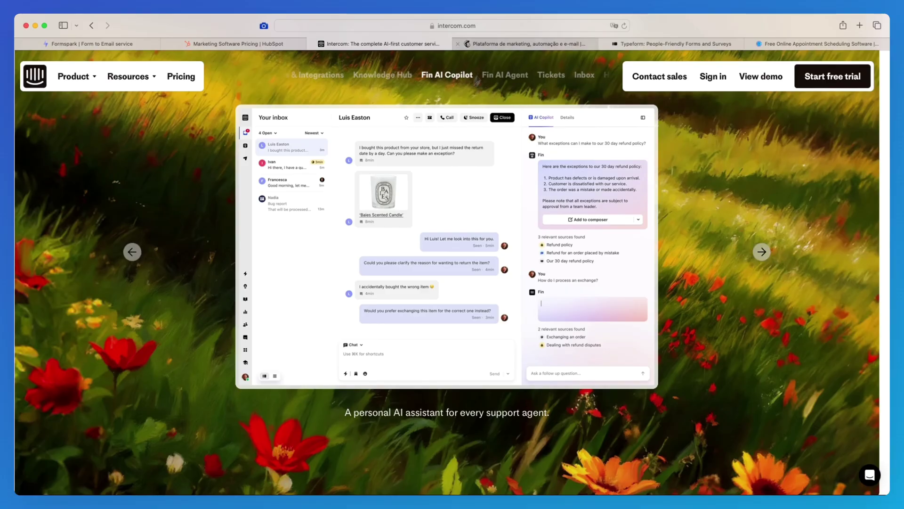
Open Mailchimp's homepage and examine its email automation, AI content, segmentation and reporting features along with its pricing plans.
left_click(508, 45)
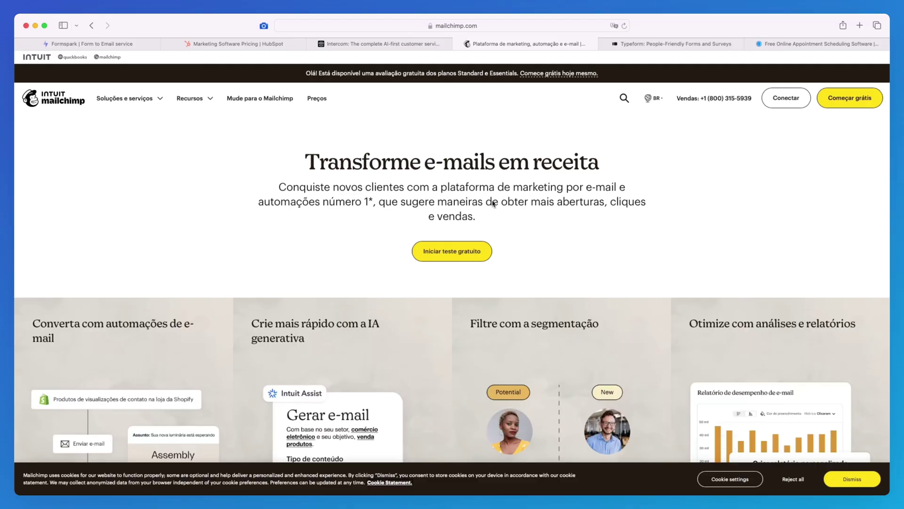
scroll(514, 194, "down", 2)
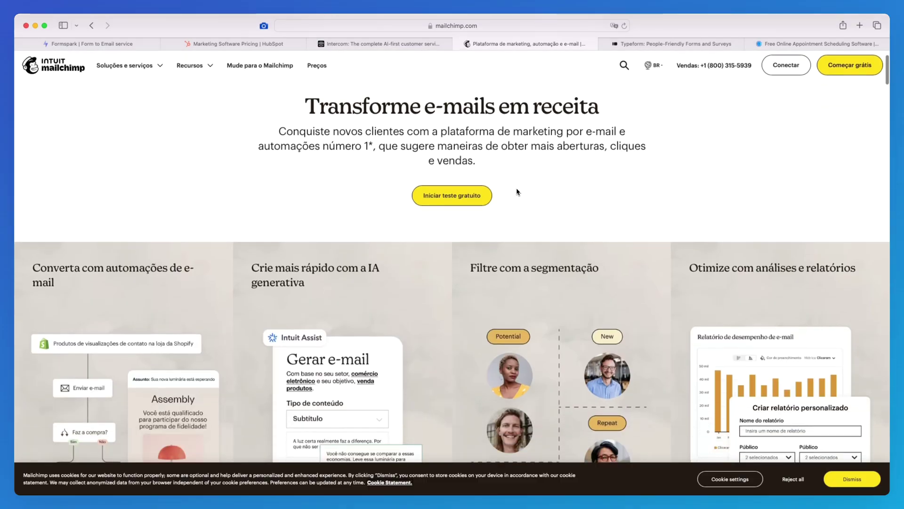
scroll(505, 188, "down", 5)
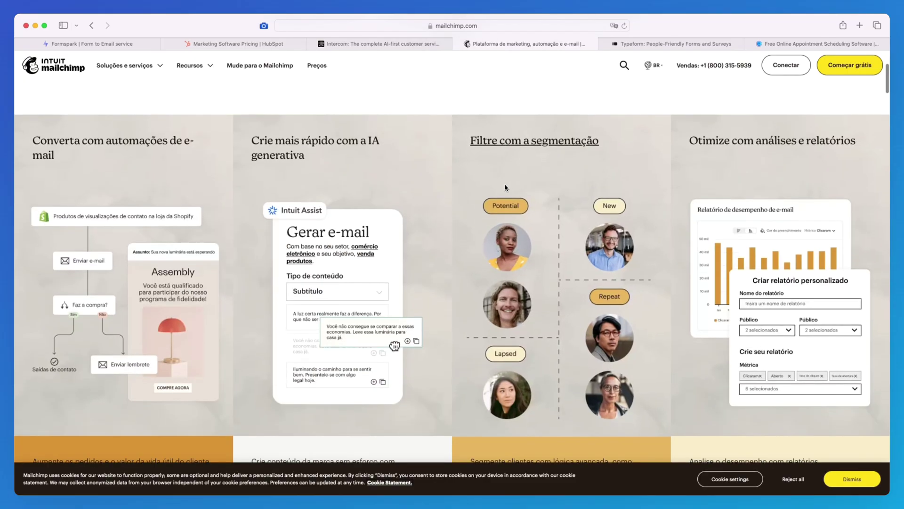
scroll(452, 216, "up", 6)
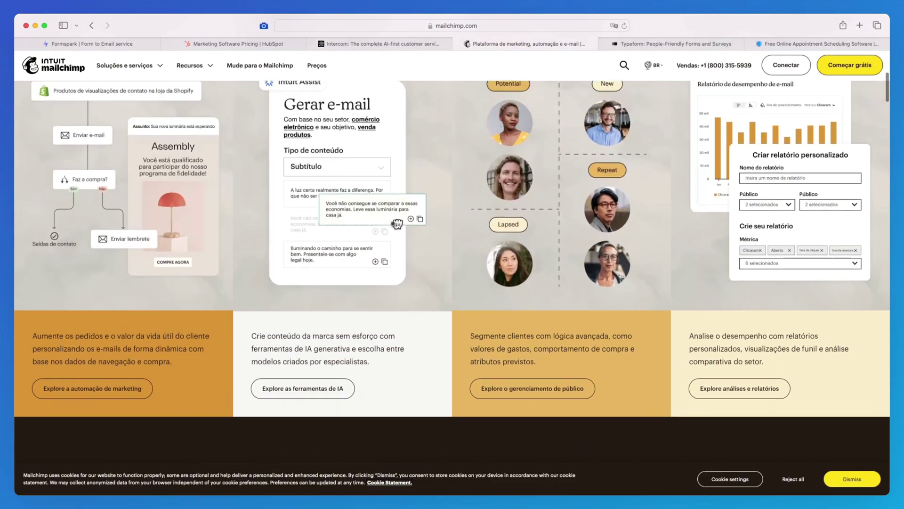
scroll(371, 226, "up", 3)
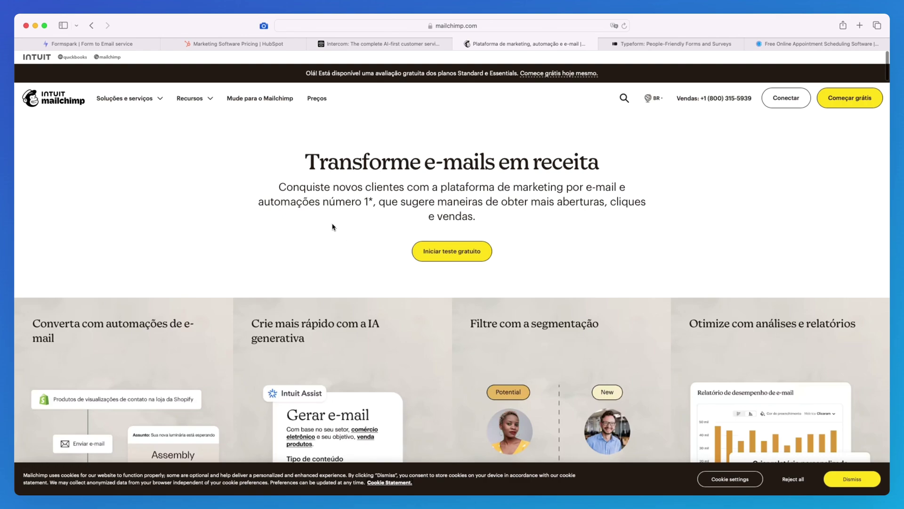
scroll(346, 226, "down", 10)
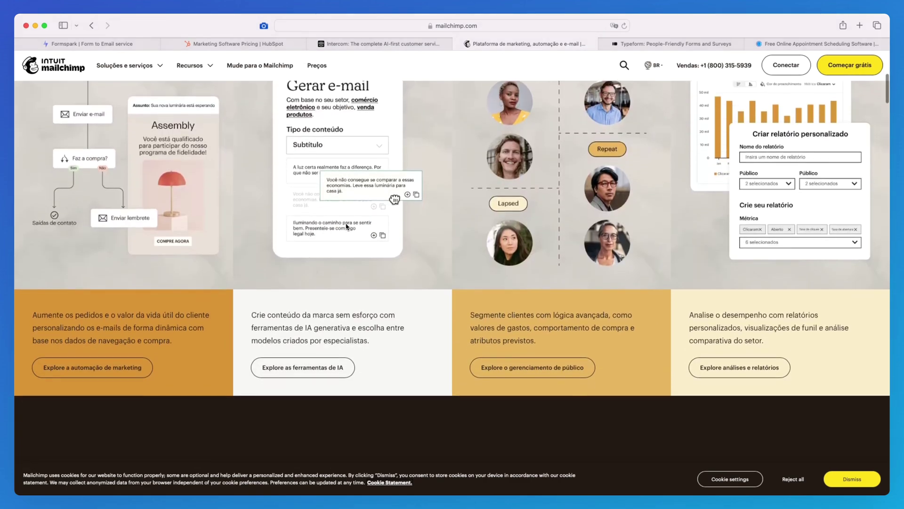
scroll(344, 224, "down", 7)
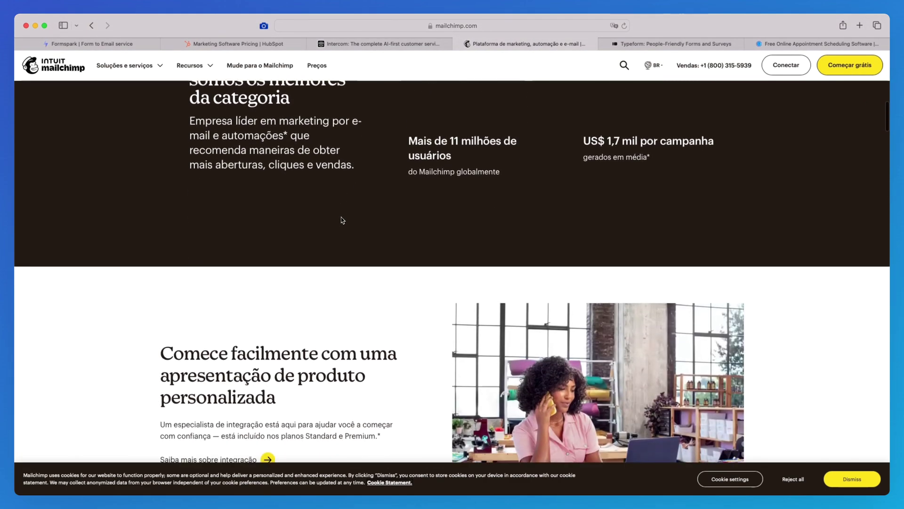
scroll(376, 224, "down", 6)
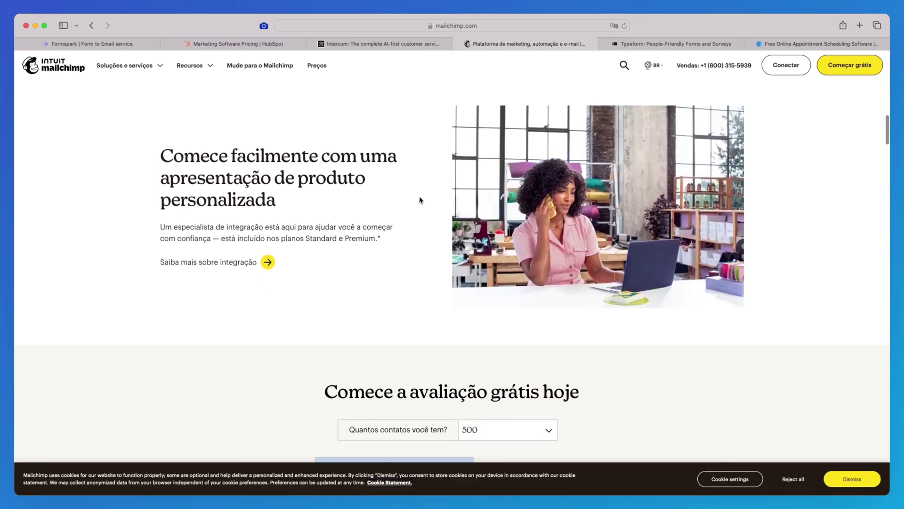
scroll(295, 228, "up", 4)
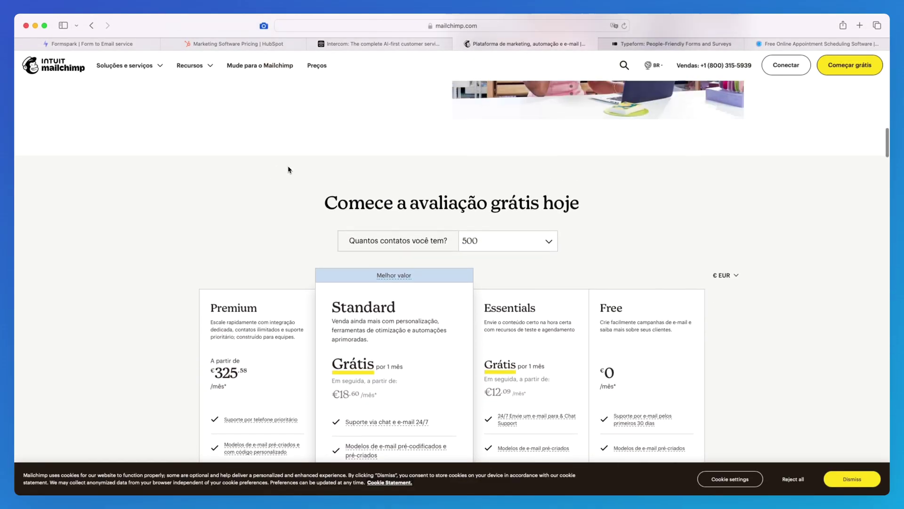
scroll(300, 231, "up", 10)
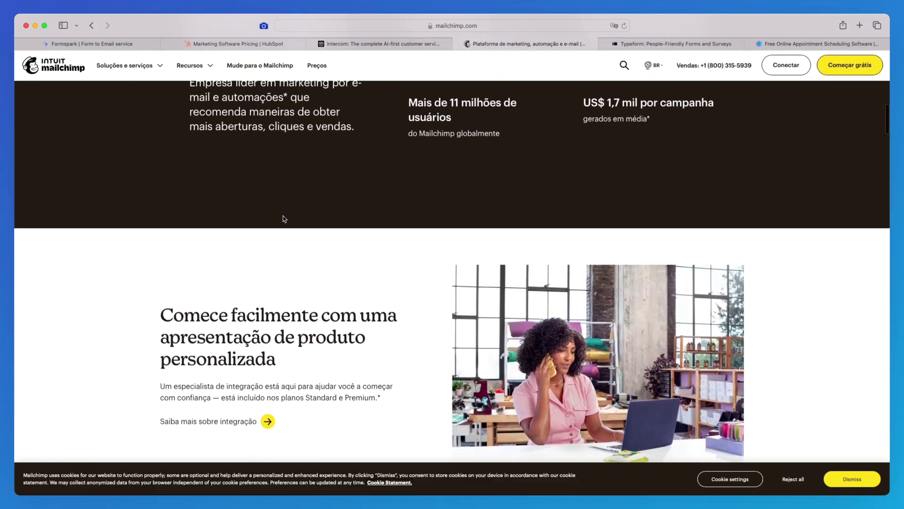
scroll(402, 141, "up", 2)
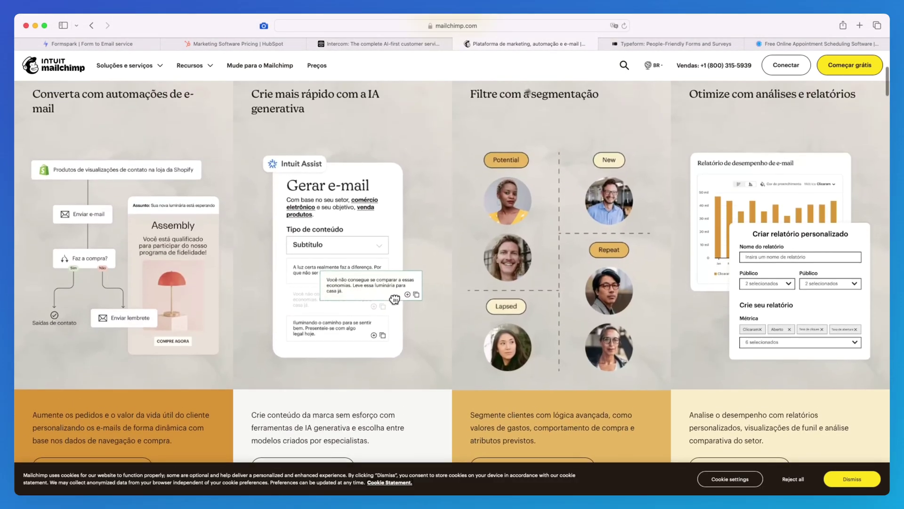
Open Typeform's homepage and accept all cookies.
left_click(654, 45)
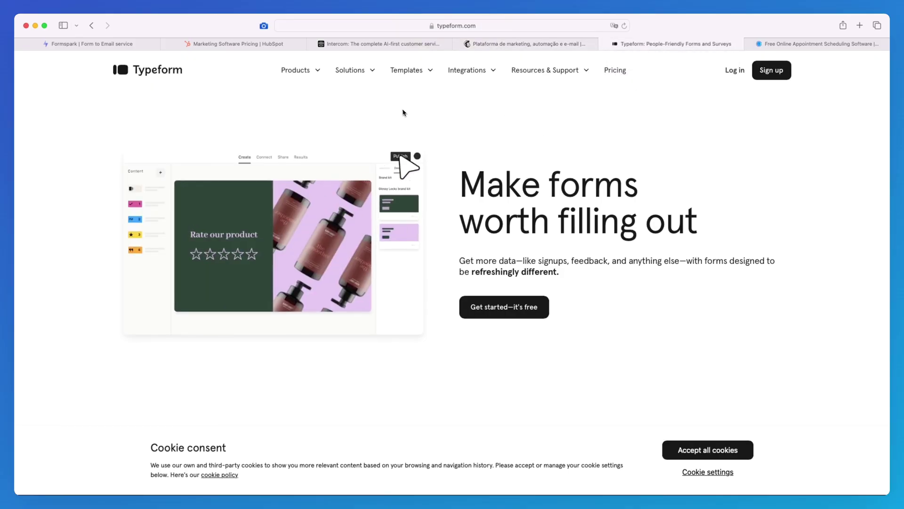
mouse_move(466, 70)
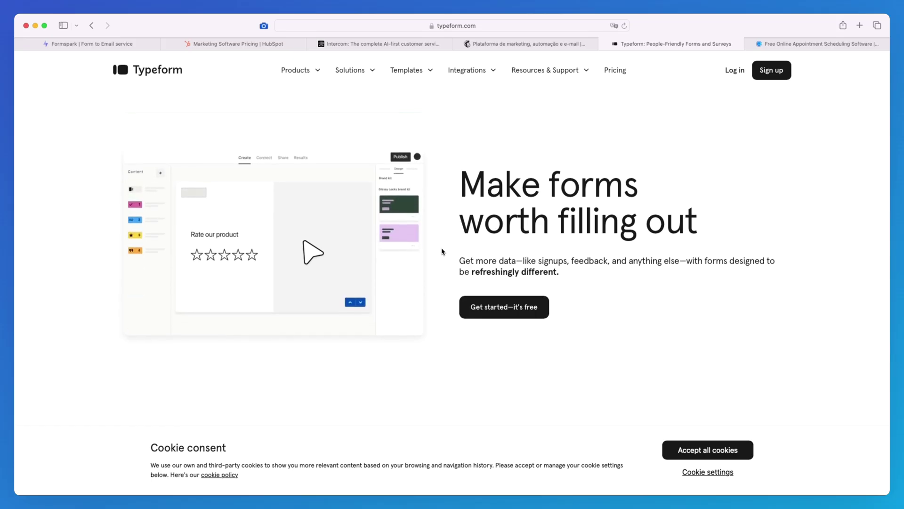
left_click(723, 449)
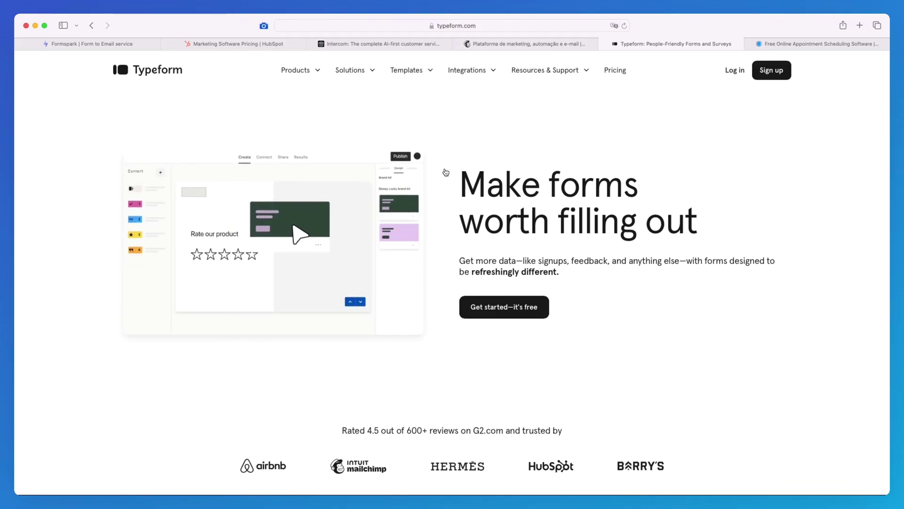
Examine Typeform's homepage for its form design, embedding options, workflow integrations and ready-made template categories.
scroll(434, 176, "down", 12)
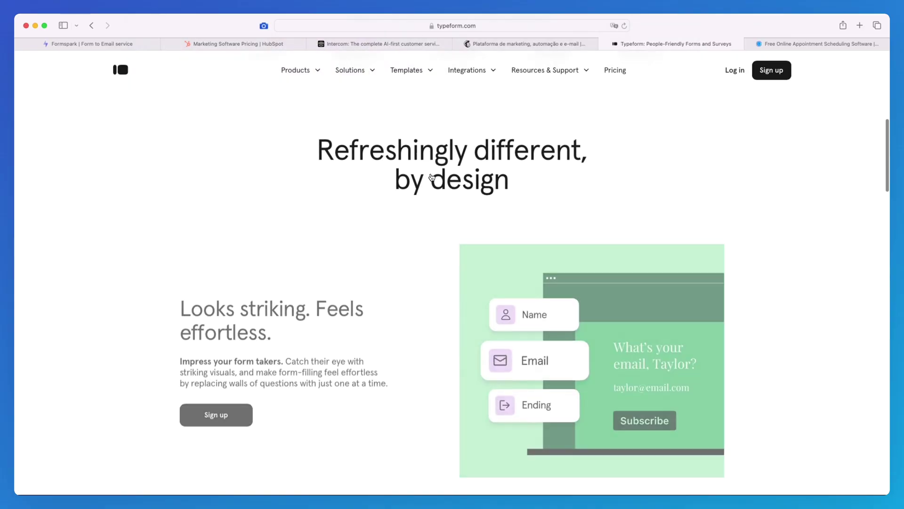
scroll(431, 177, "down", 2)
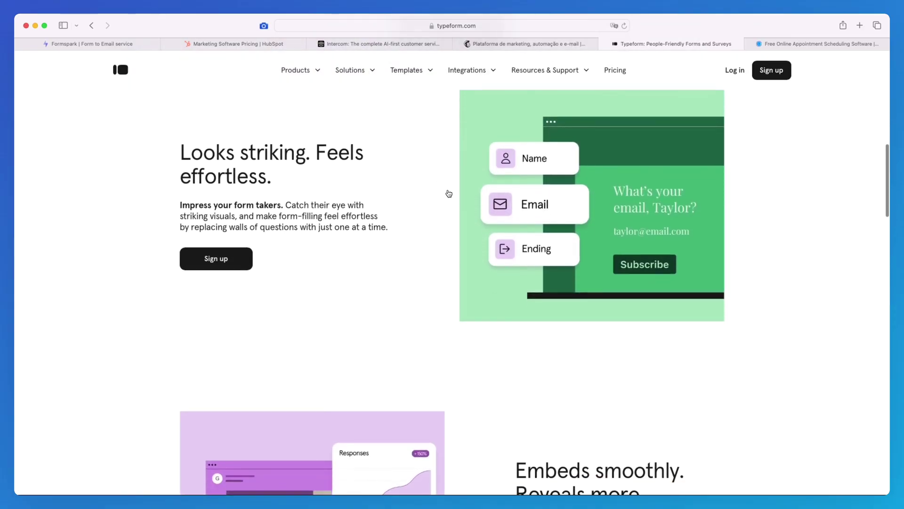
scroll(449, 193, "down", 8)
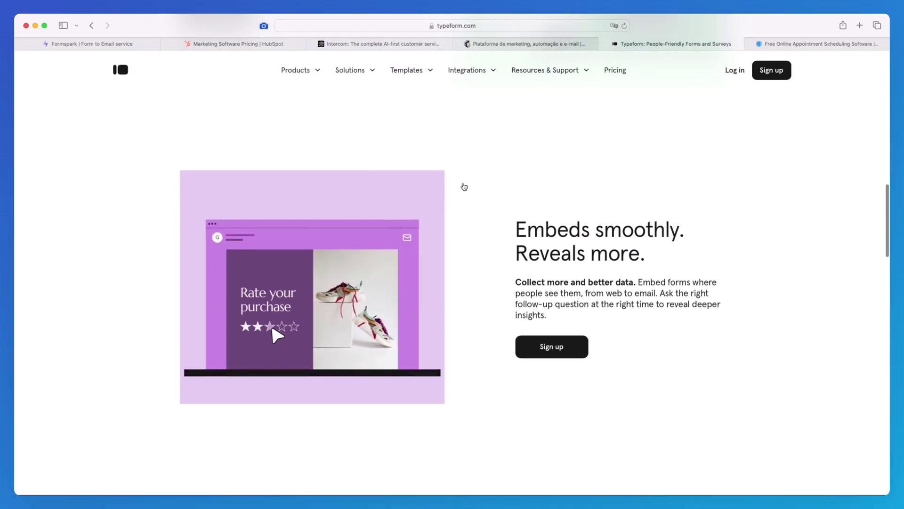
scroll(468, 184, "down", 8)
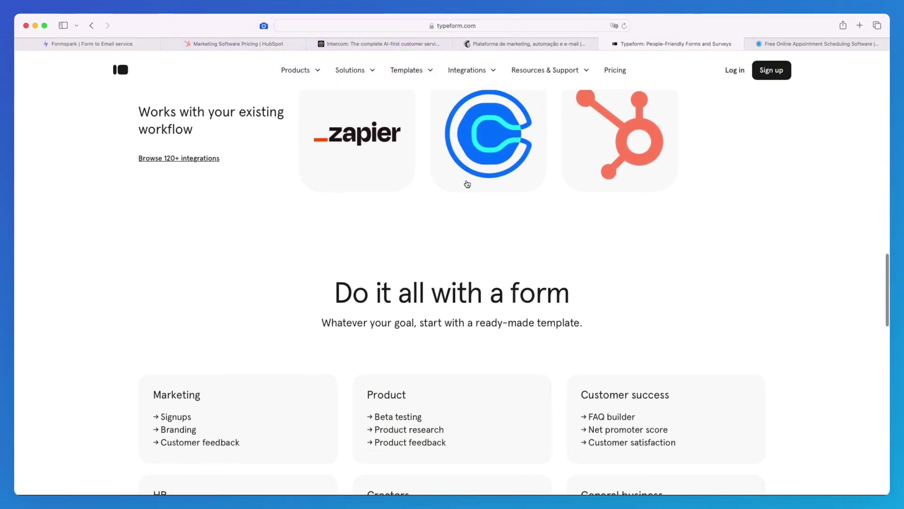
scroll(468, 184, "down", 2)
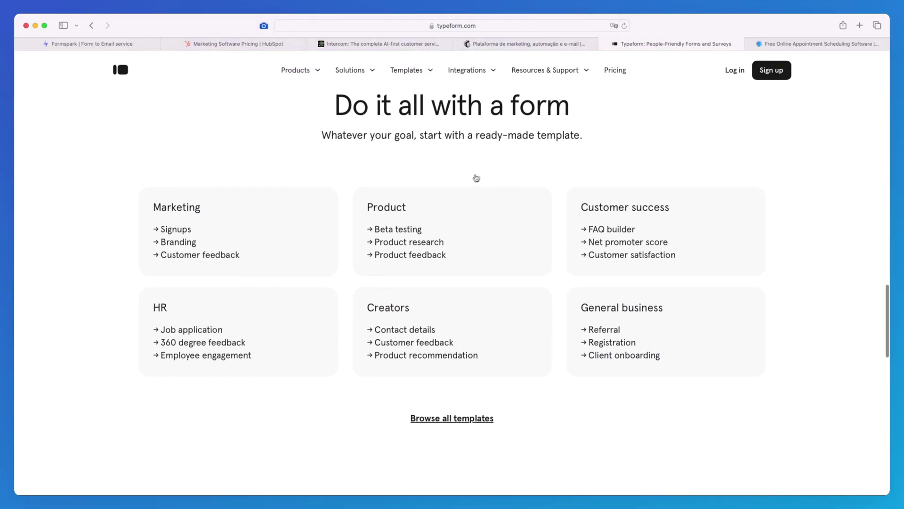
scroll(476, 178, "down", 2)
scroll(486, 226, "up", 2)
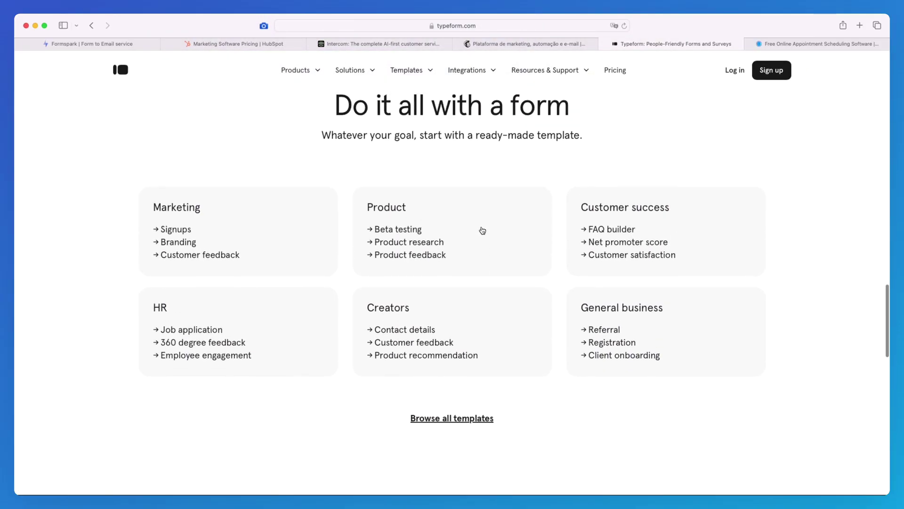
scroll(483, 230, "up", 1)
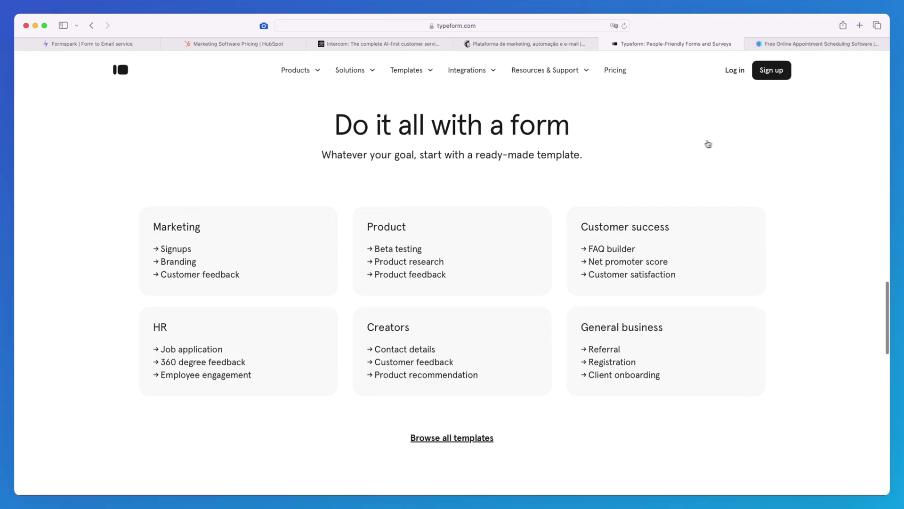
scroll(755, 145, "down", 1)
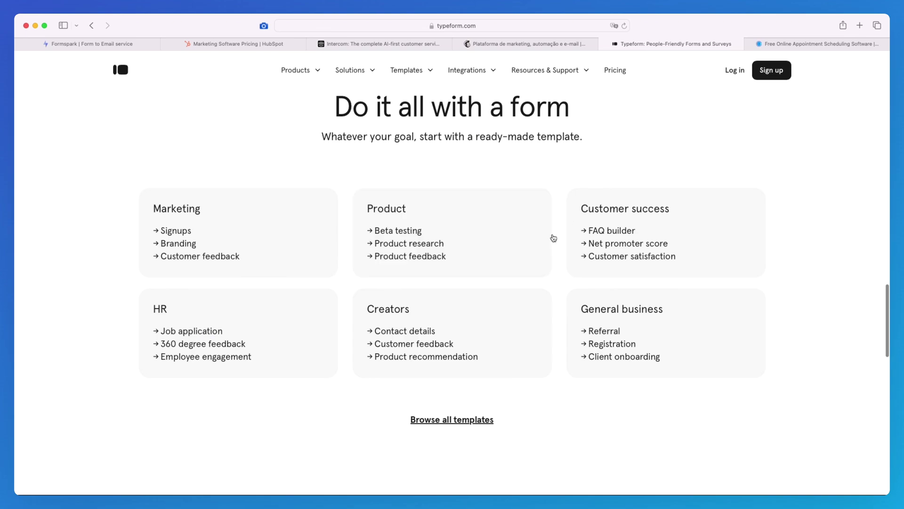
Examine the rest of Typeform's homepage for its customer statistics and Free Plan offer, finishing back at the introduction.
scroll(557, 234, "down", 10)
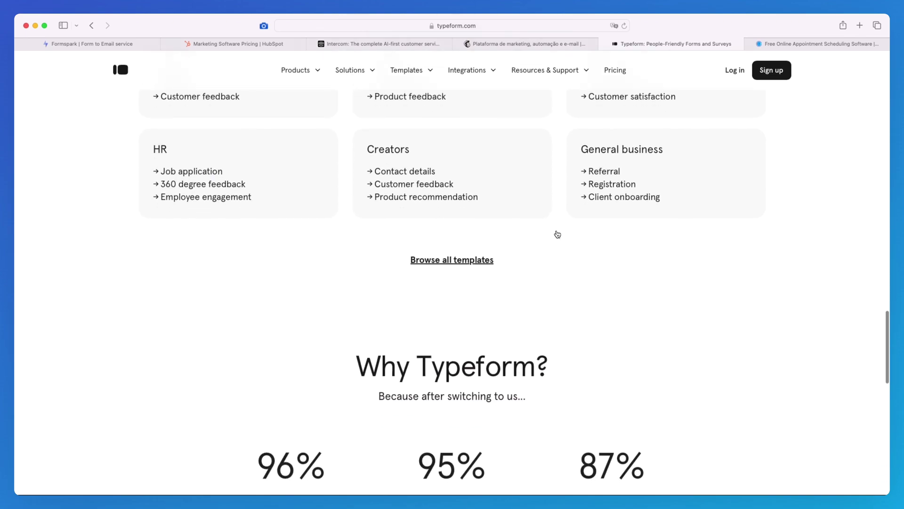
scroll(557, 234, "down", 5)
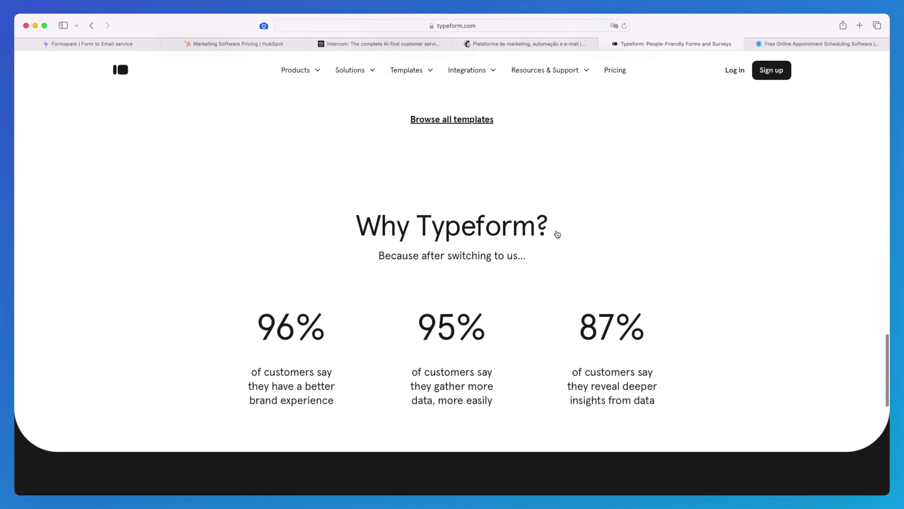
scroll(557, 234, "down", 15)
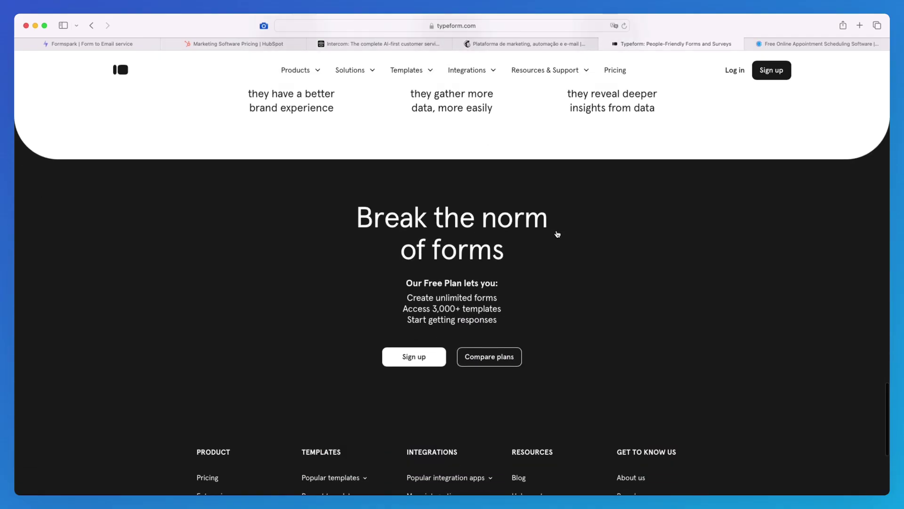
scroll(241, 242, "up", 16)
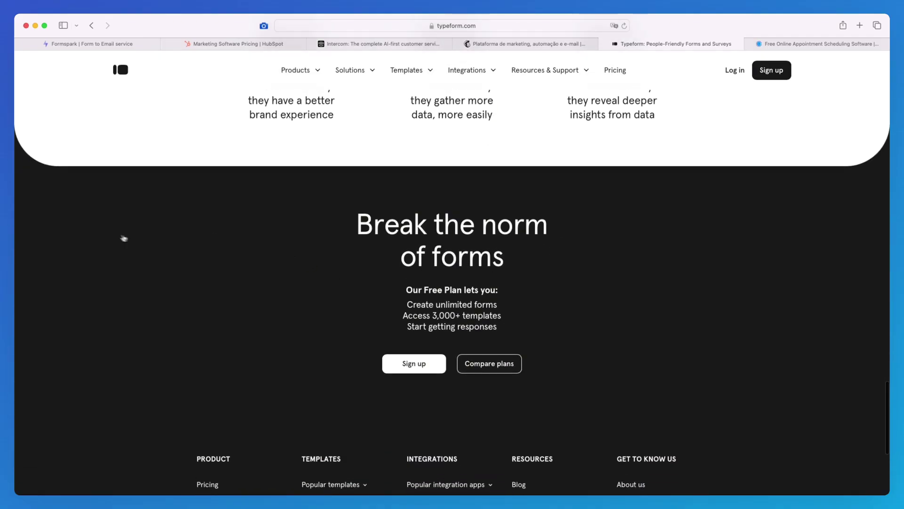
scroll(106, 234, "up", 12)
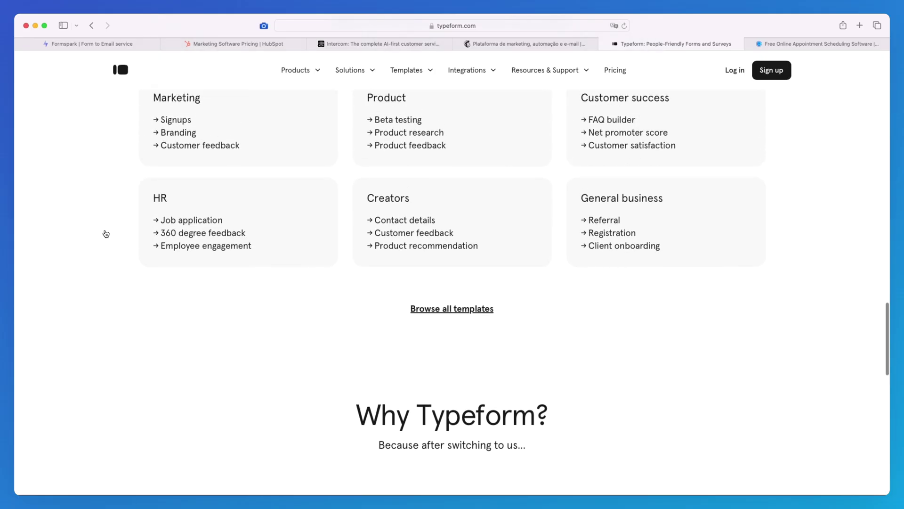
scroll(69, 261, "up", 14)
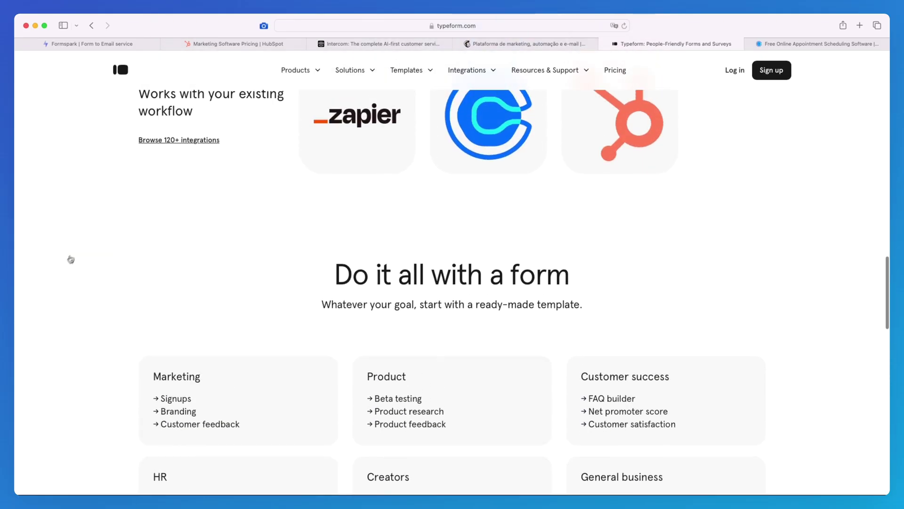
scroll(537, 140, "up", 20)
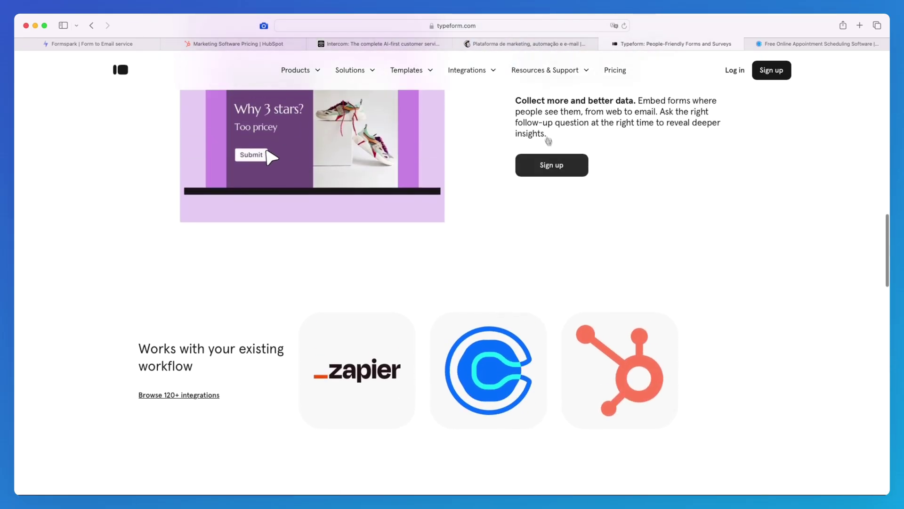
scroll(465, 203, "up", 20)
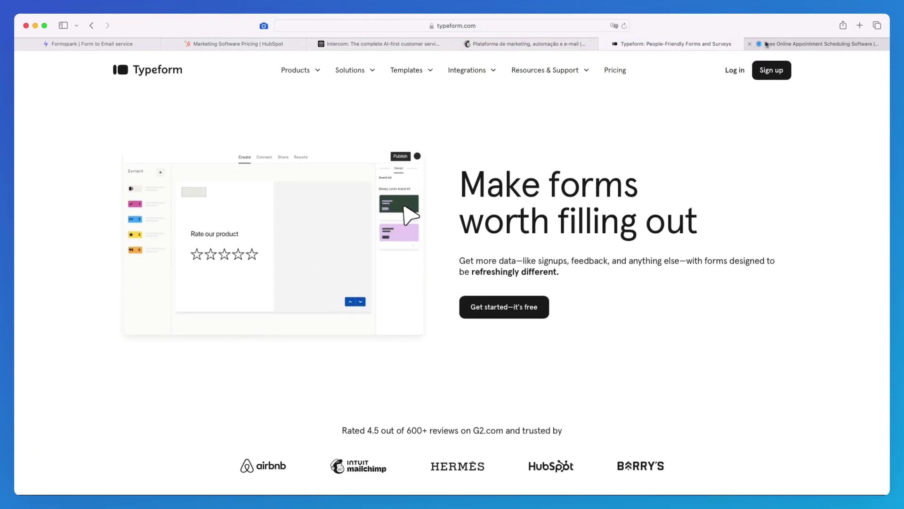
Open Calendly's homepage and examine its team scheduling benefits, app integrations and ways to share meeting availability.
left_click(801, 44)
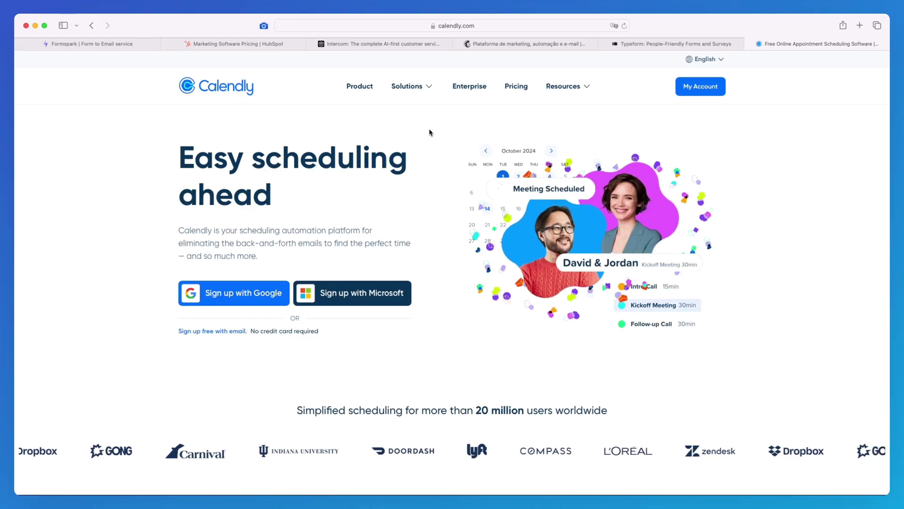
scroll(434, 136, "down", 5)
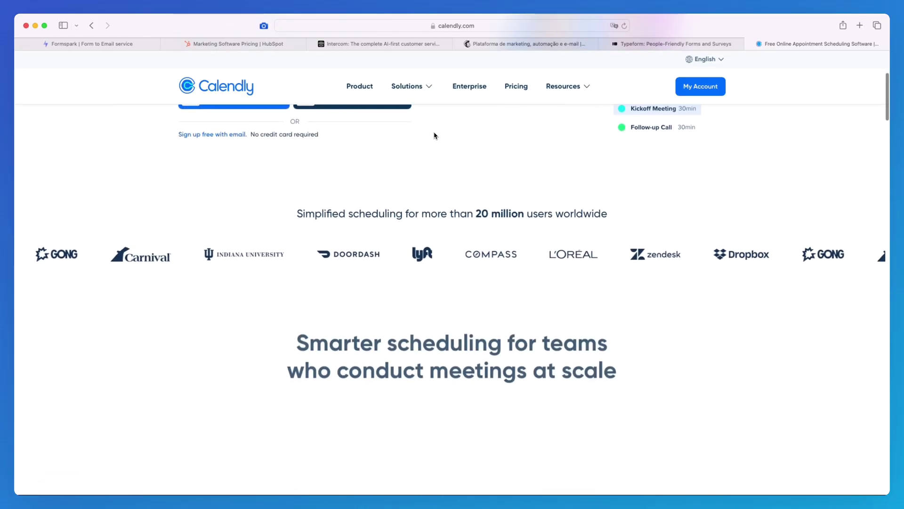
scroll(452, 129, "down", 5)
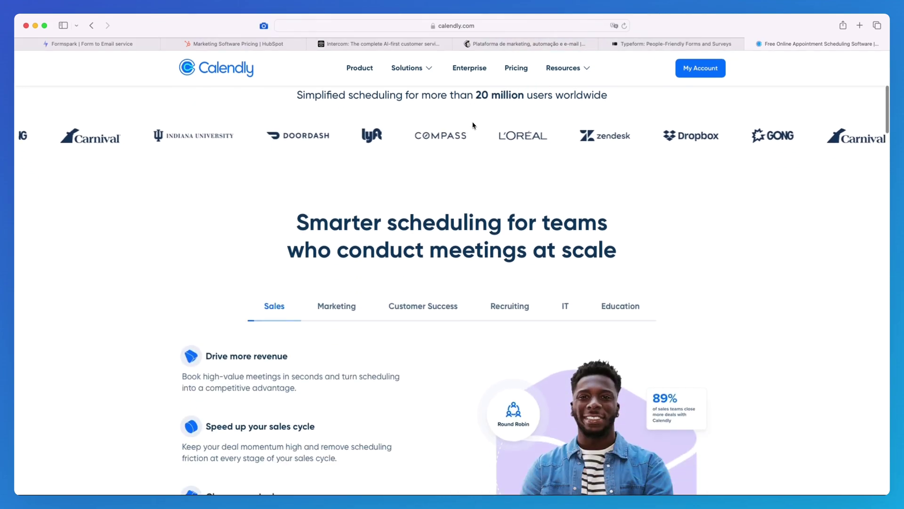
scroll(473, 126, "down", 6)
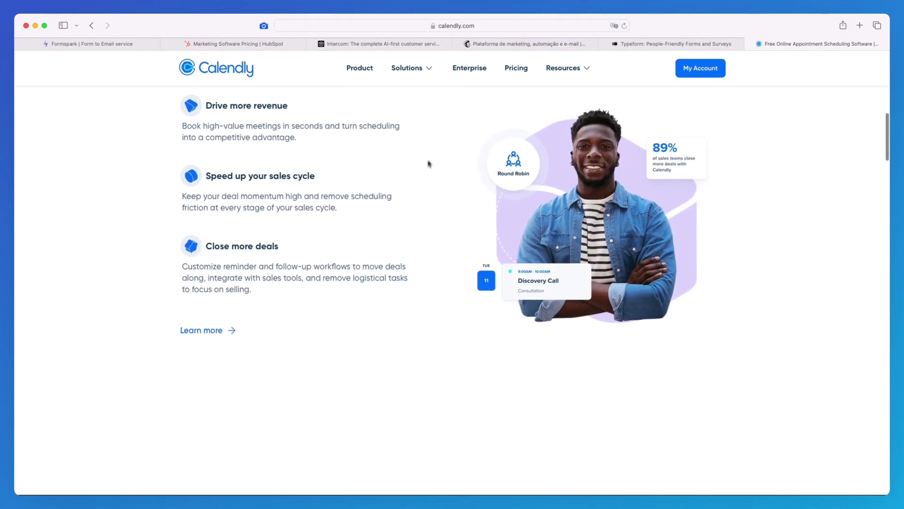
scroll(455, 146, "down", 6)
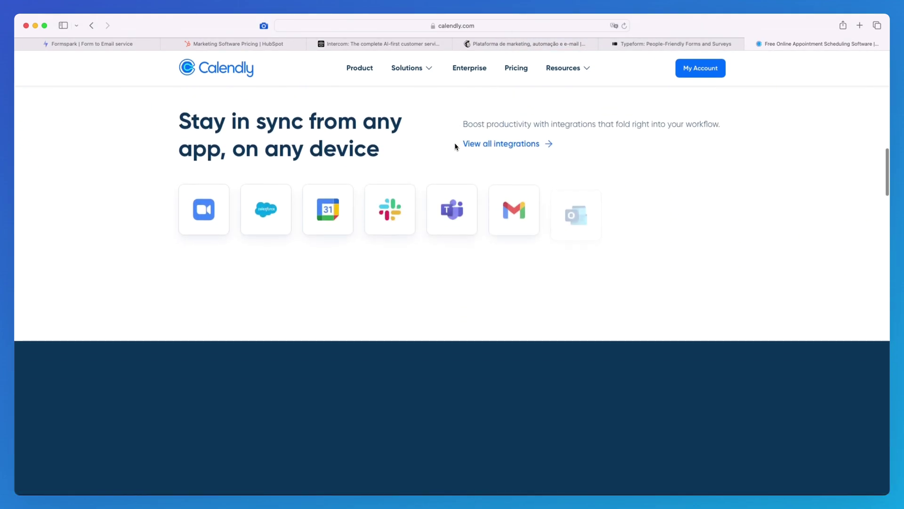
scroll(459, 136, "down", 4)
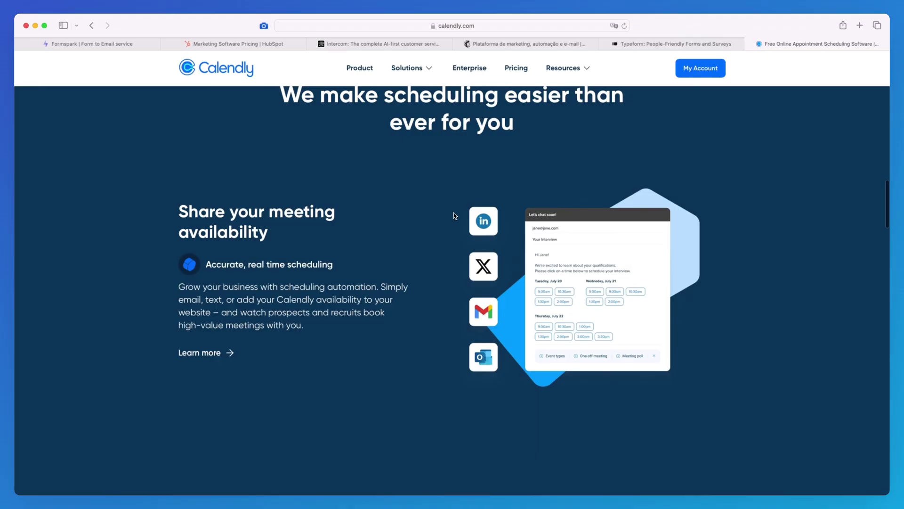
scroll(455, 215, "down", 1)
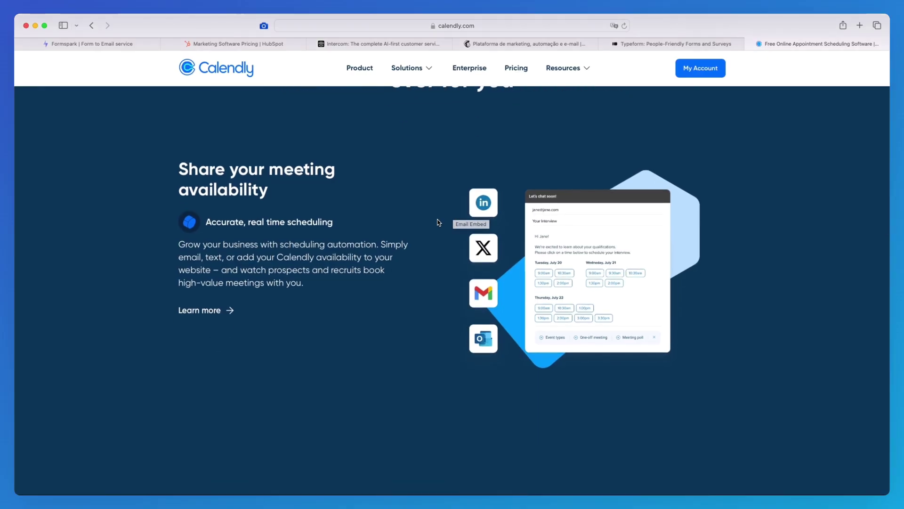
scroll(439, 218, "up", 1)
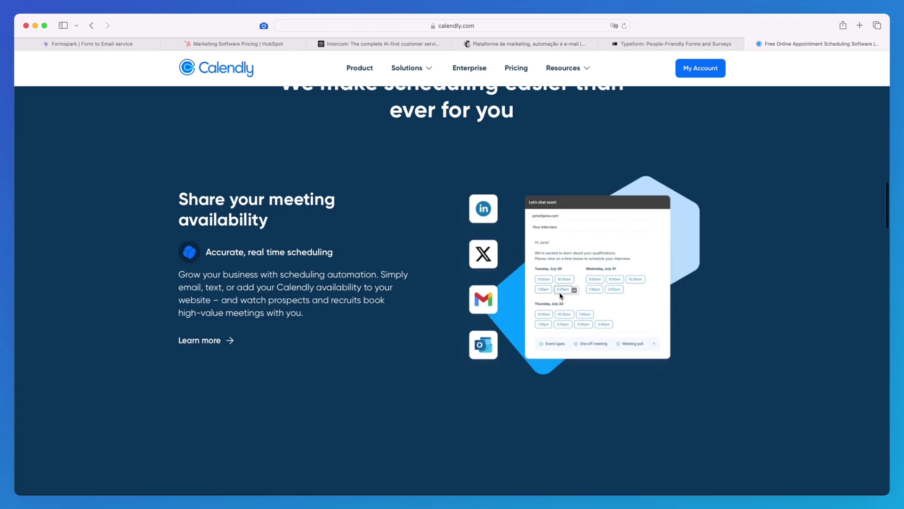
scroll(542, 292, "down", 7)
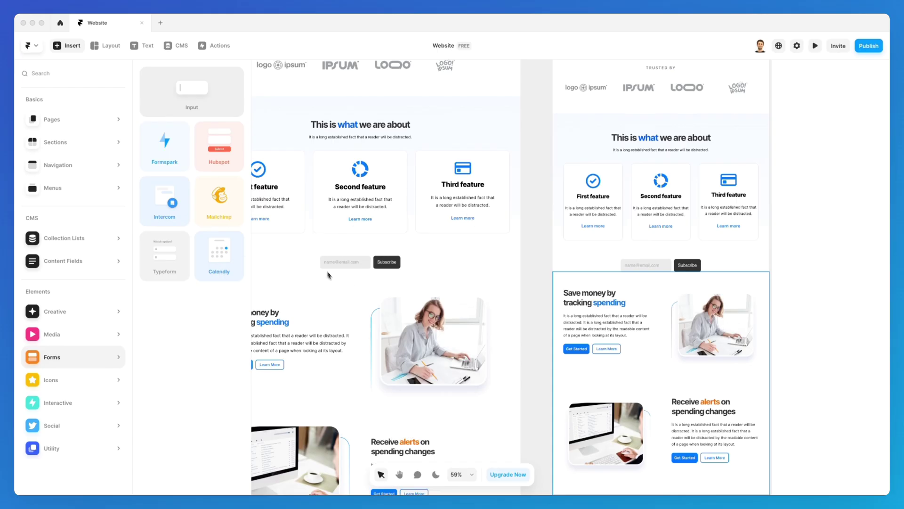
scroll(349, 286, "left", 3)
scroll(349, 287, "down", 1)
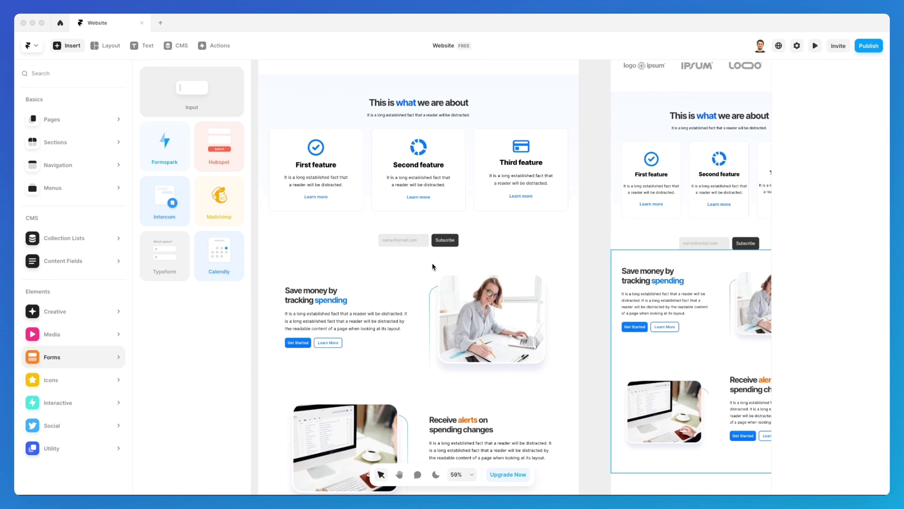
scroll(432, 267, "left", 1)
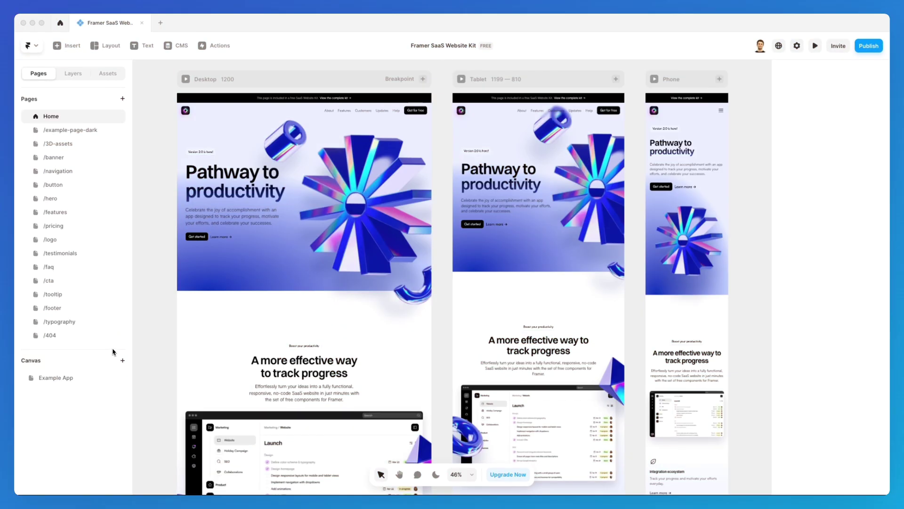
left_click(219, 47)
left_click(218, 48)
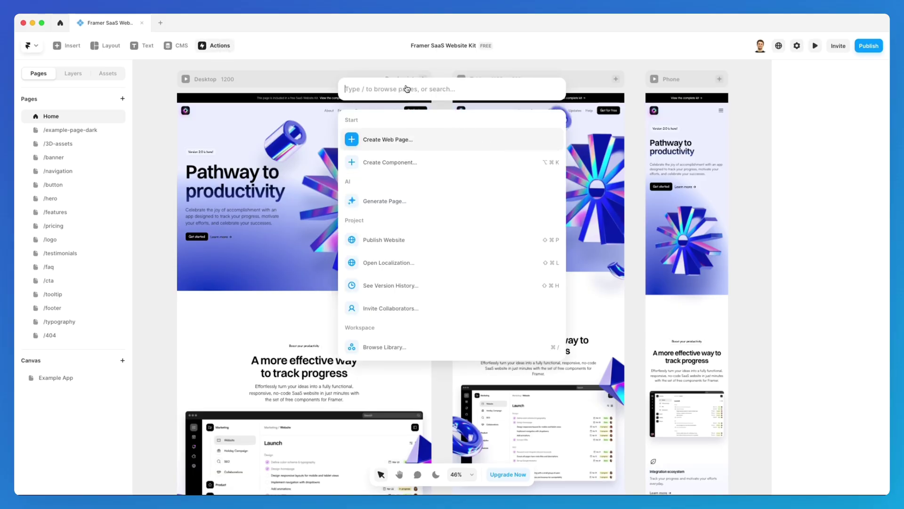
left_click(316, 90)
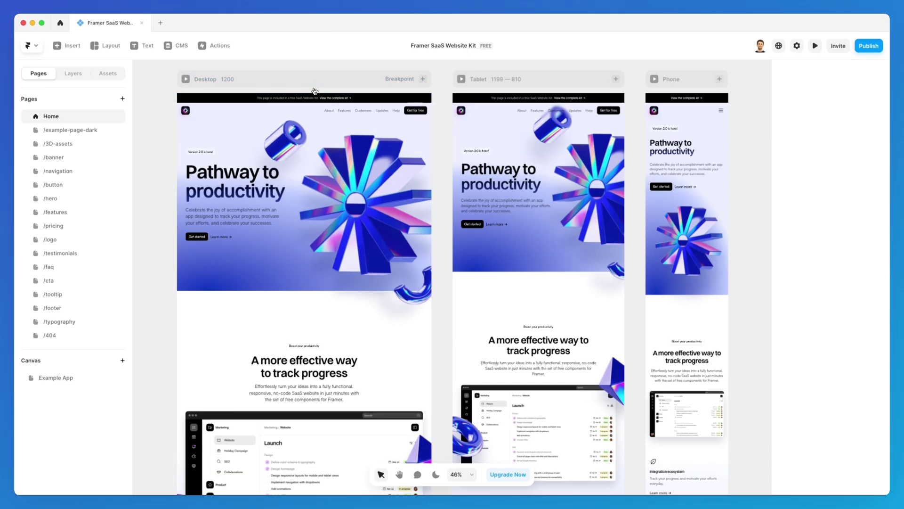
Create a new blank web page in the Framer SaaS Website Kit project using quick actions, keeping its suggested name.
key("super+k")
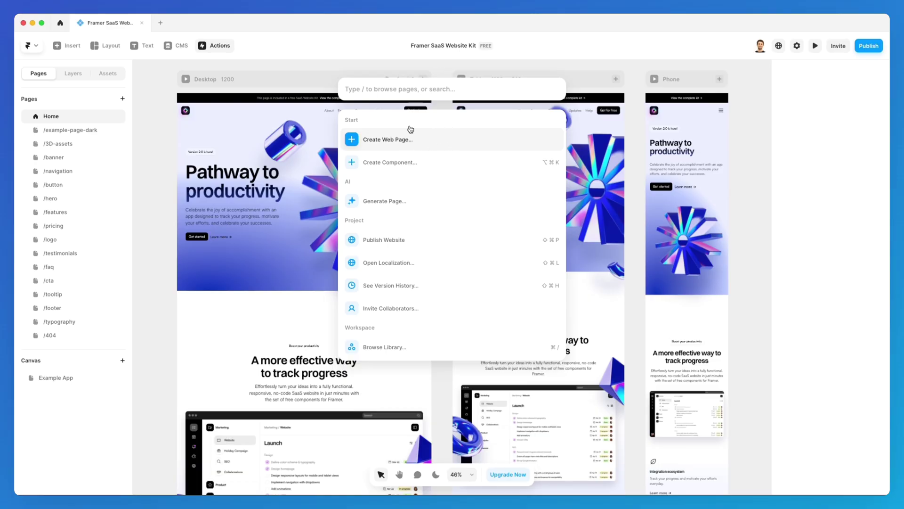
left_click(429, 140)
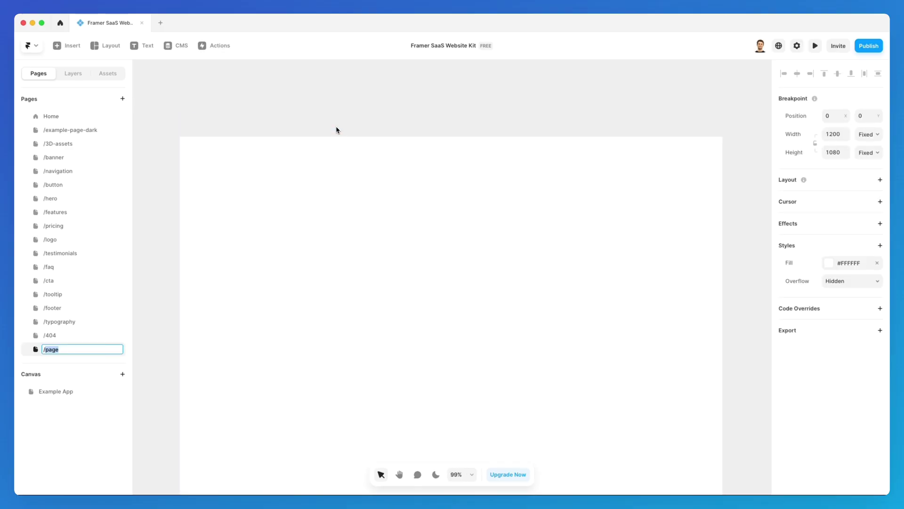
key("Escape")
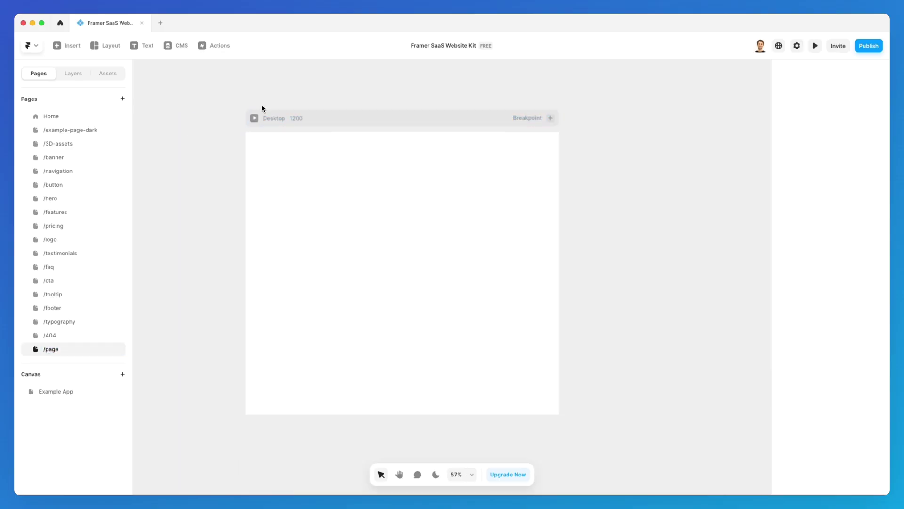
Create a new component titled "Example" using quick actions and leave its primary variant deselected.
key("super+k")
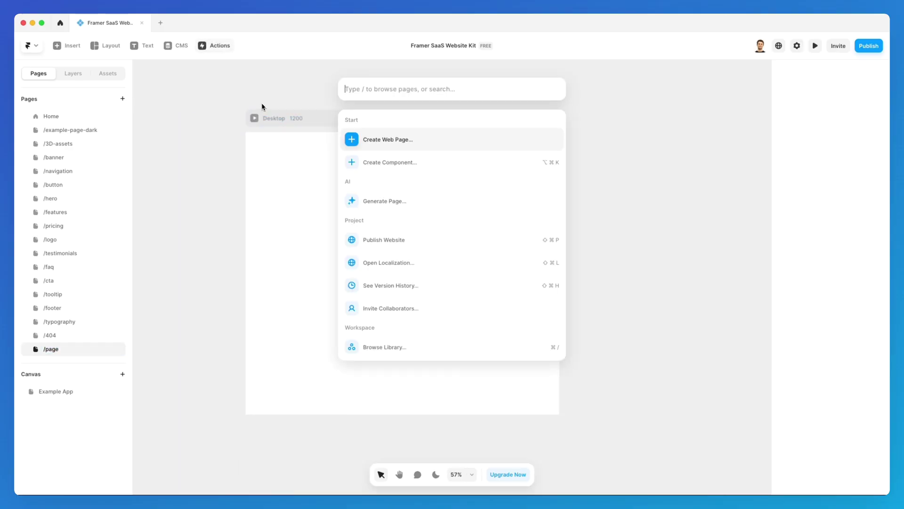
left_click(412, 165)
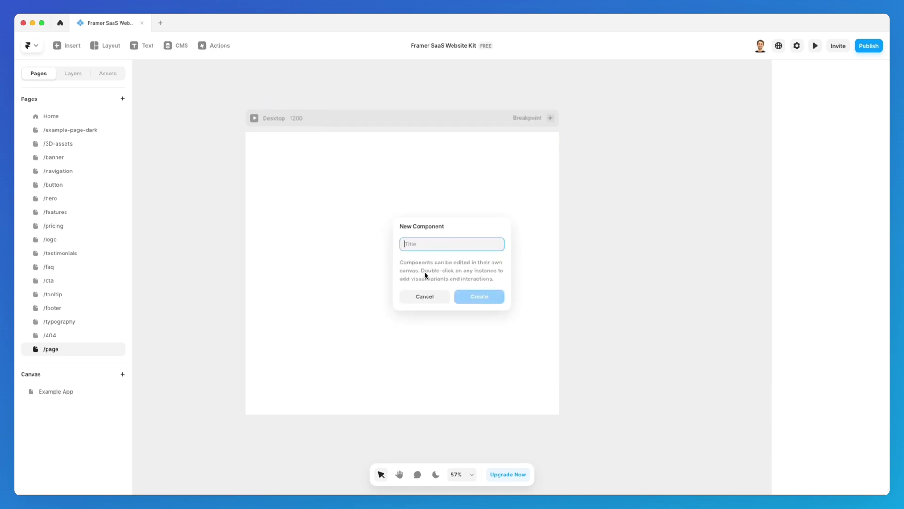
type("Example")
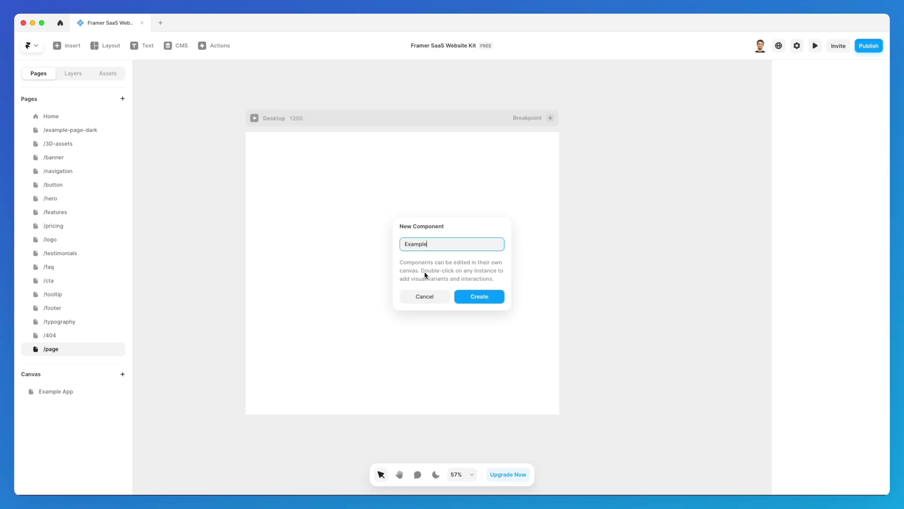
key("Return")
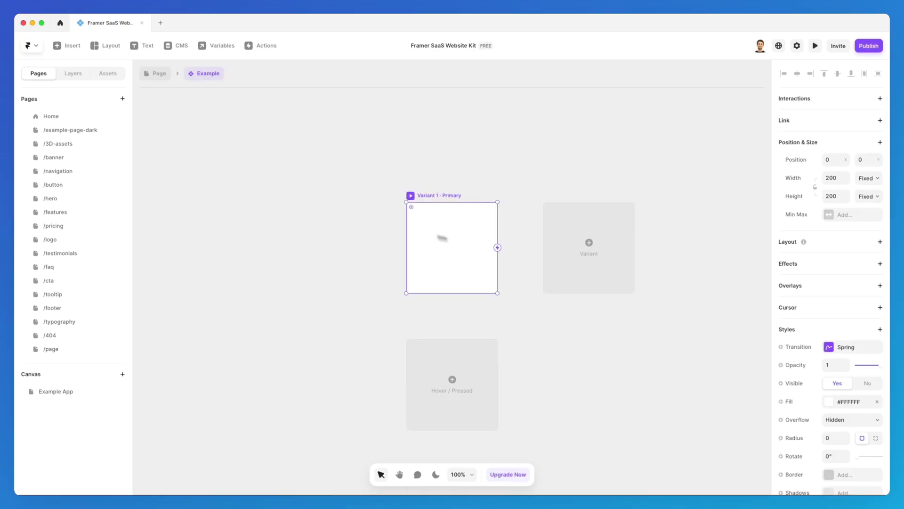
left_click(315, 156)
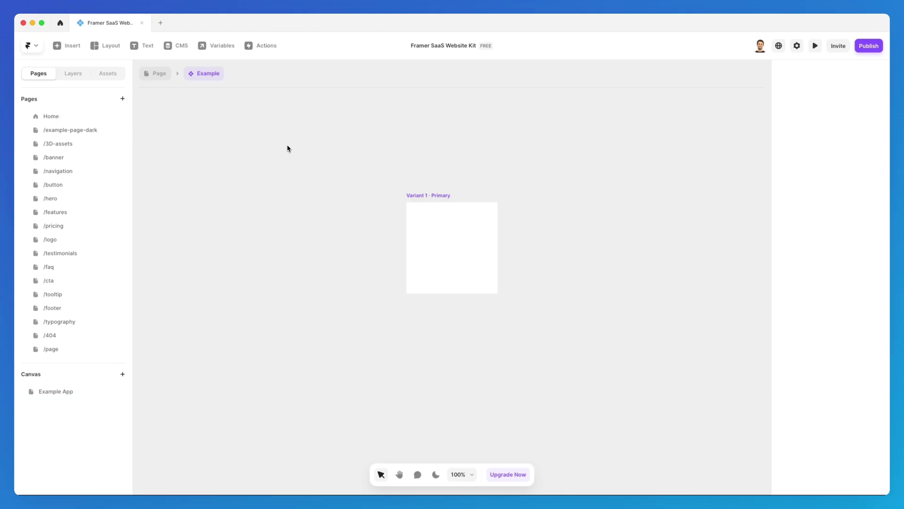
Search the quick actions for "home" and go to the Home page.
key("super+k")
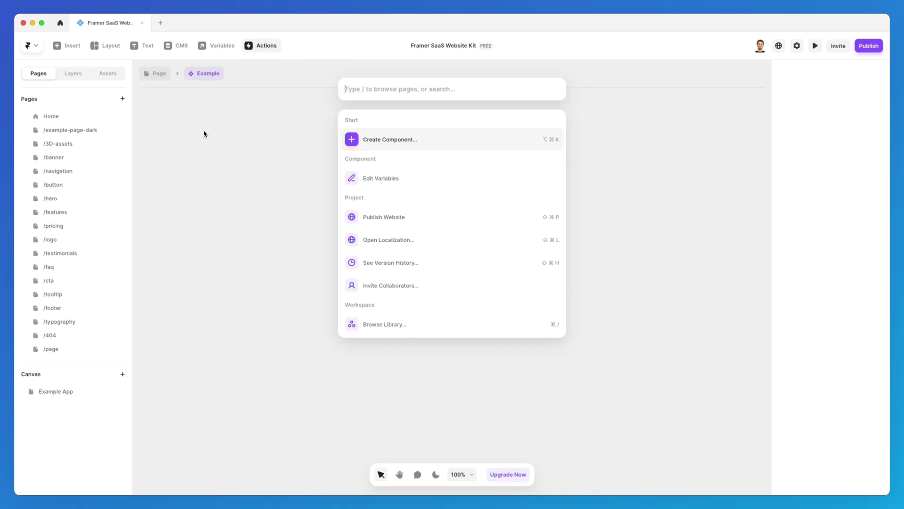
type("home")
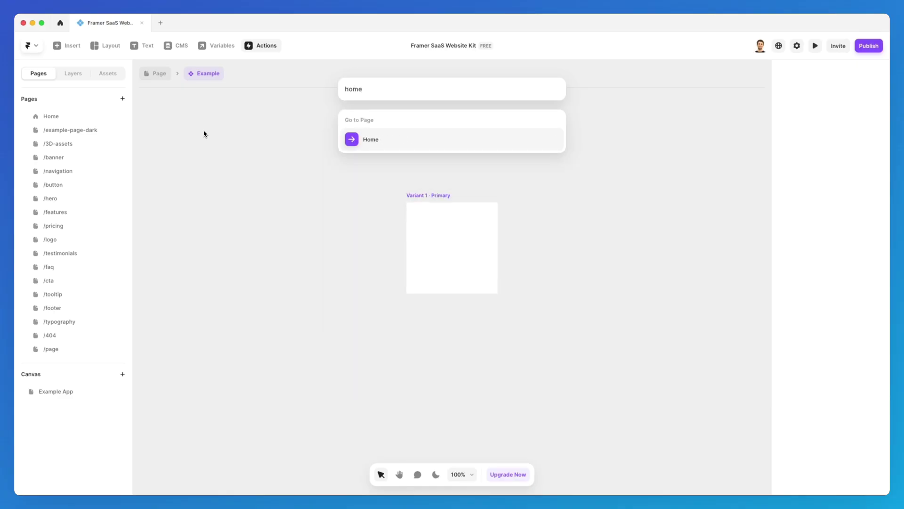
key("Return")
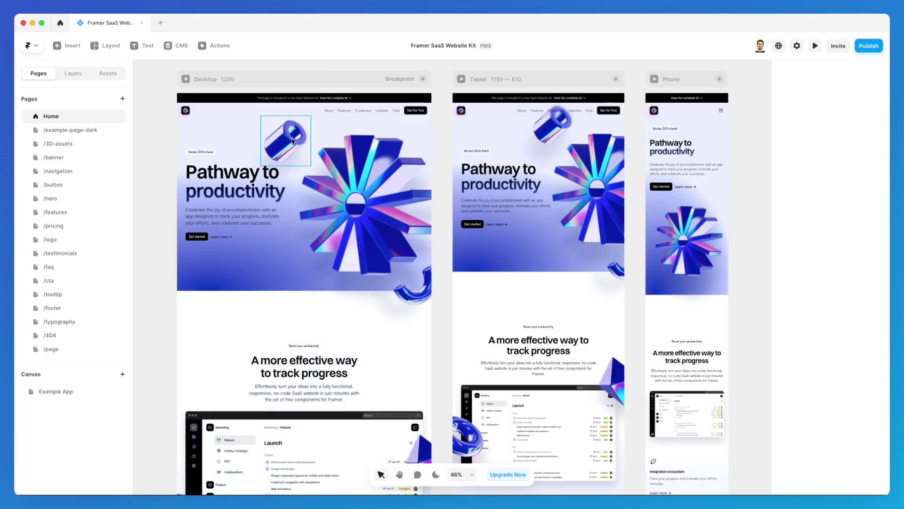
Visit the /pricing page and return to the Home page using quick-action searches, leaving the actions list closed.
key("super+k")
type("prici")
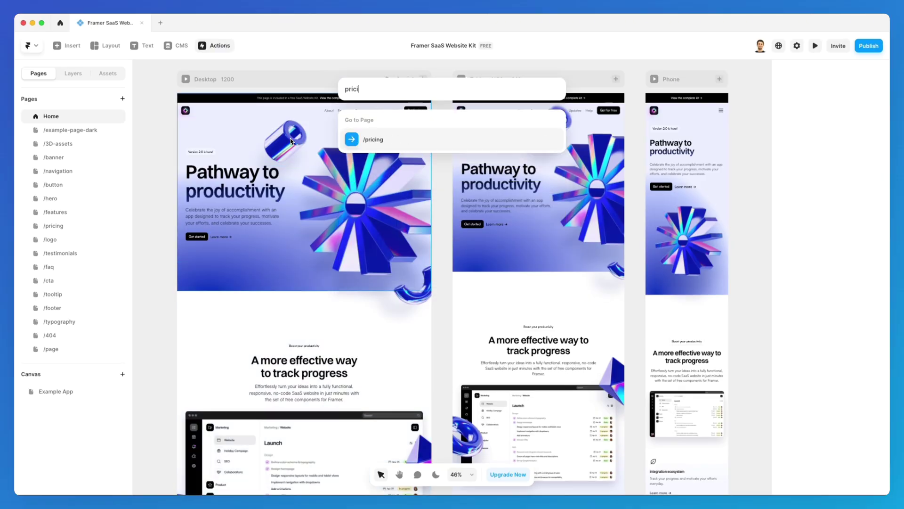
key("Return")
key("super+k")
type("ho")
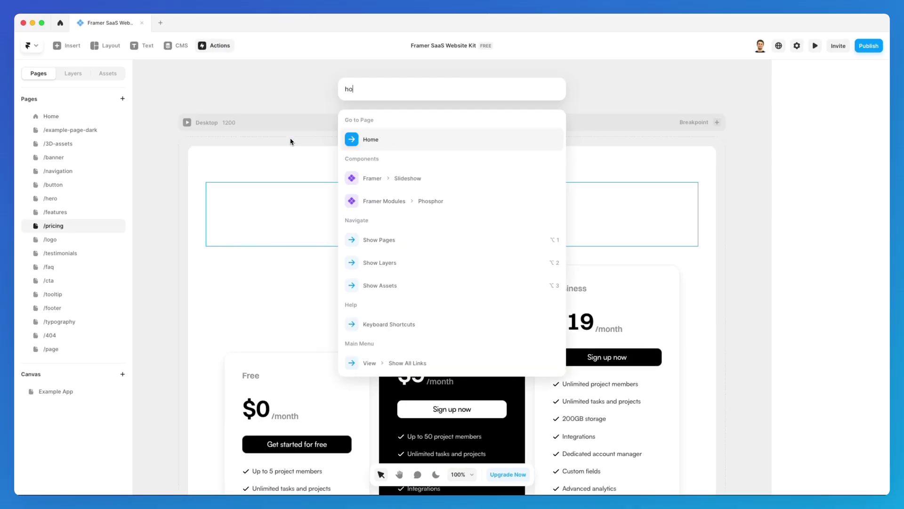
type("m")
key("Return")
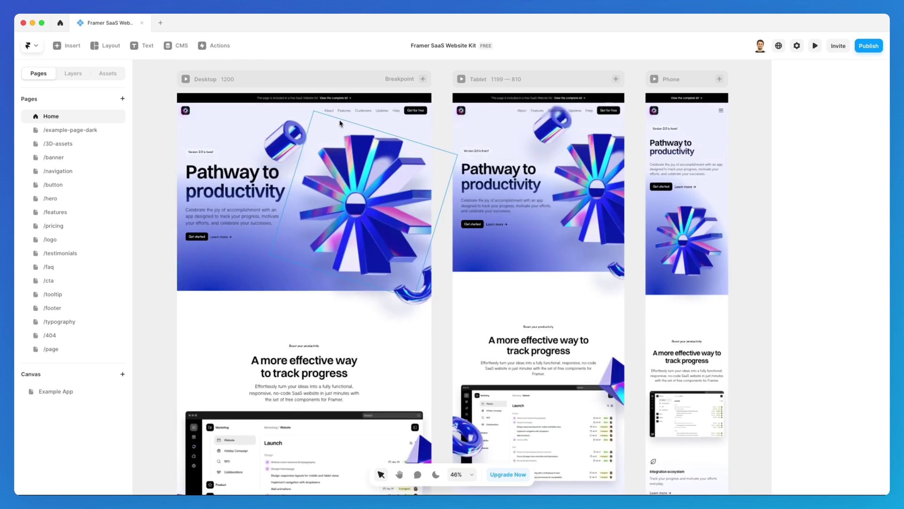
key("super+k")
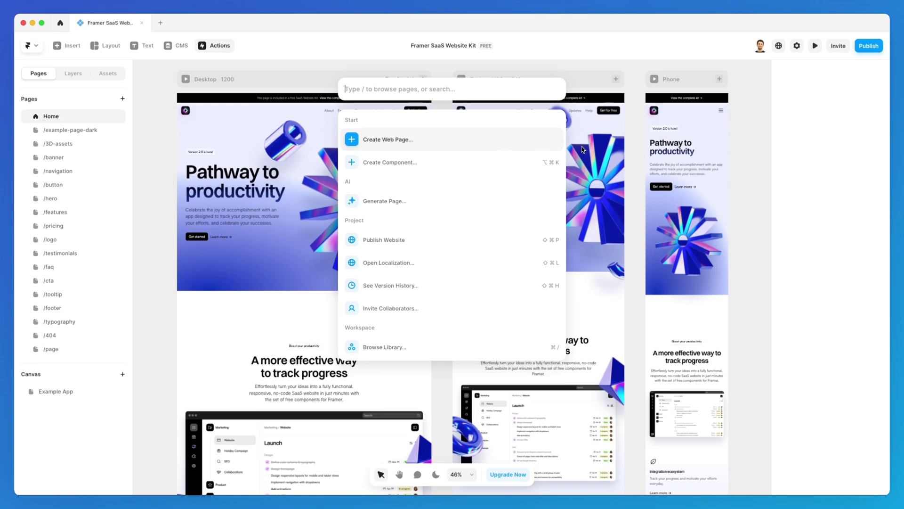
key("Escape")
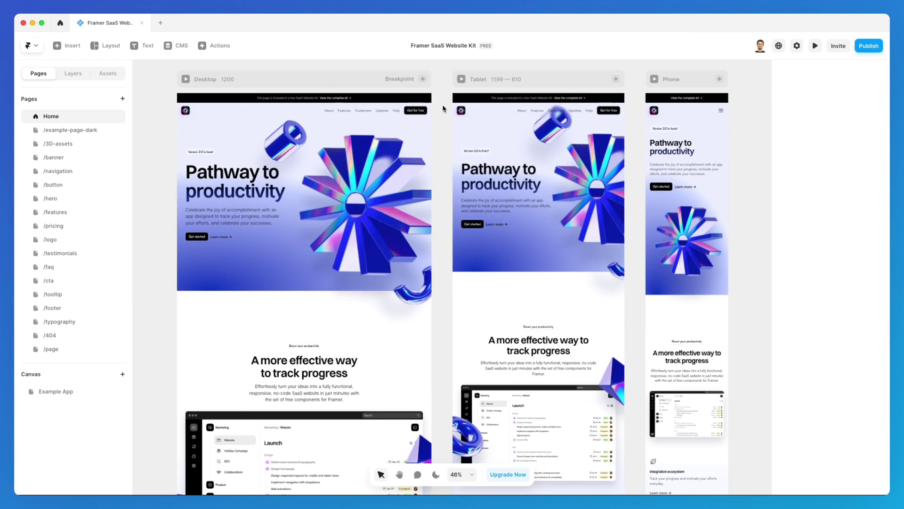